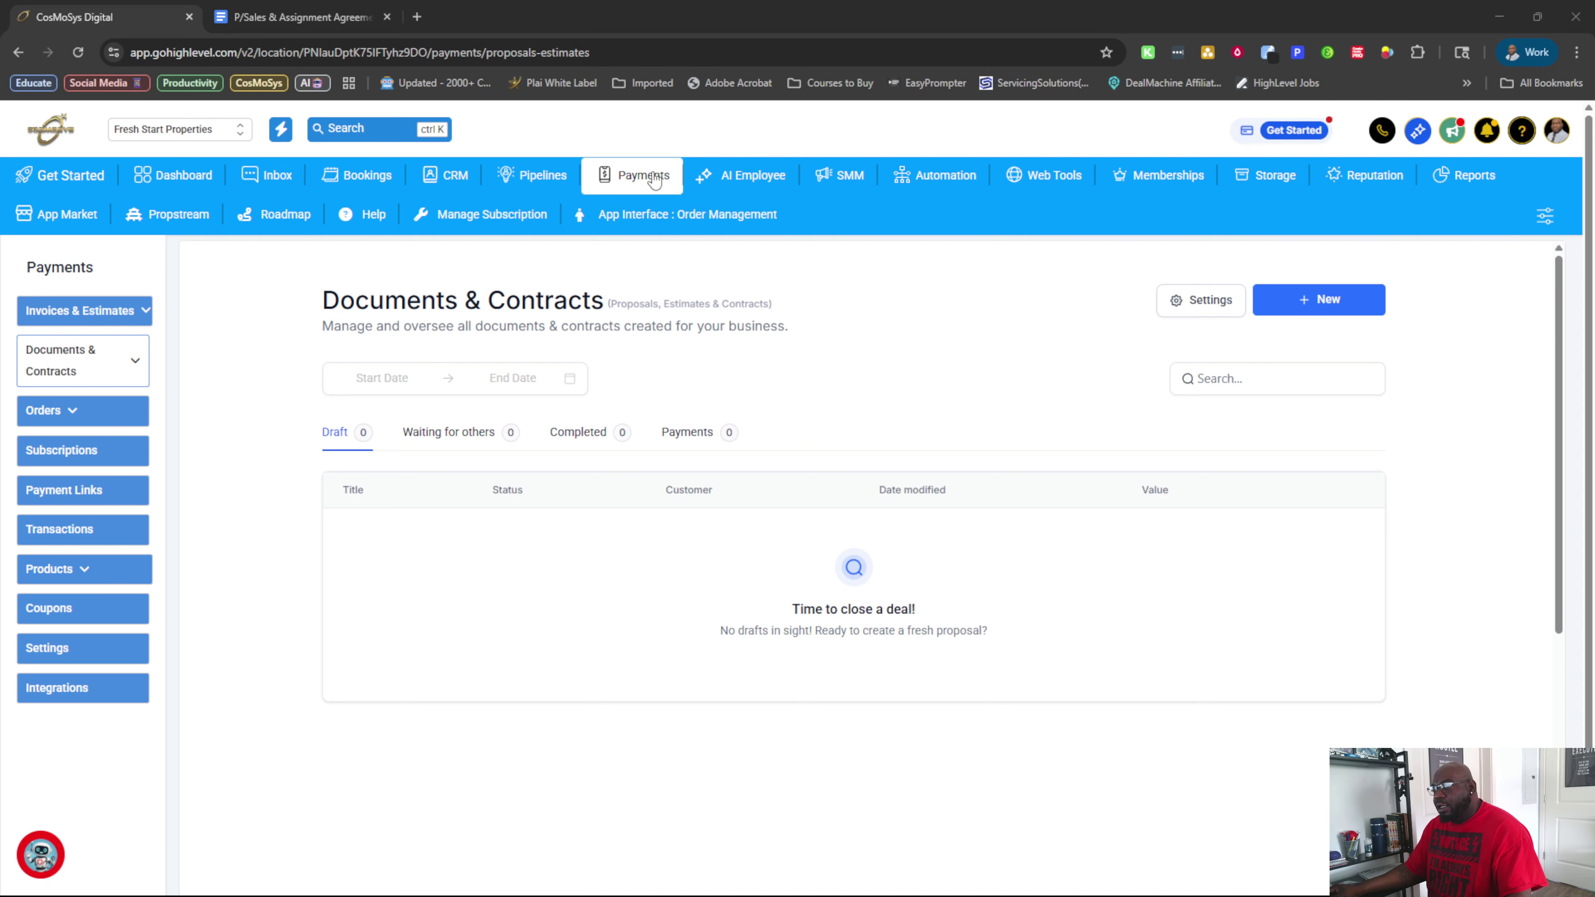
Open the templates list of Documents & Contracts
mouse_move(122, 370)
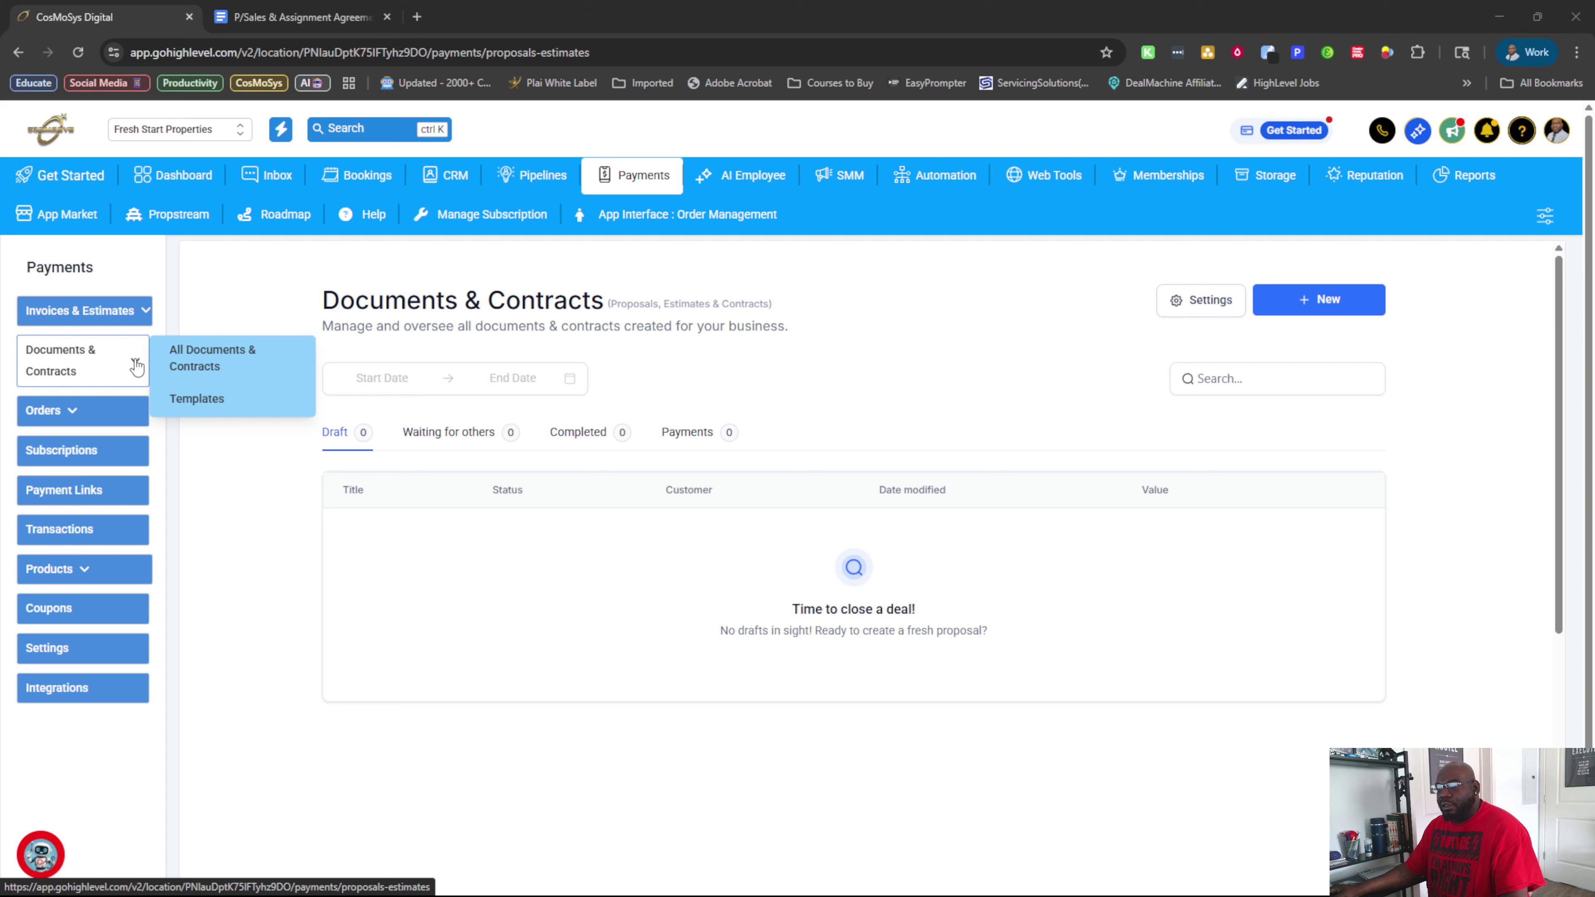
click(210, 398)
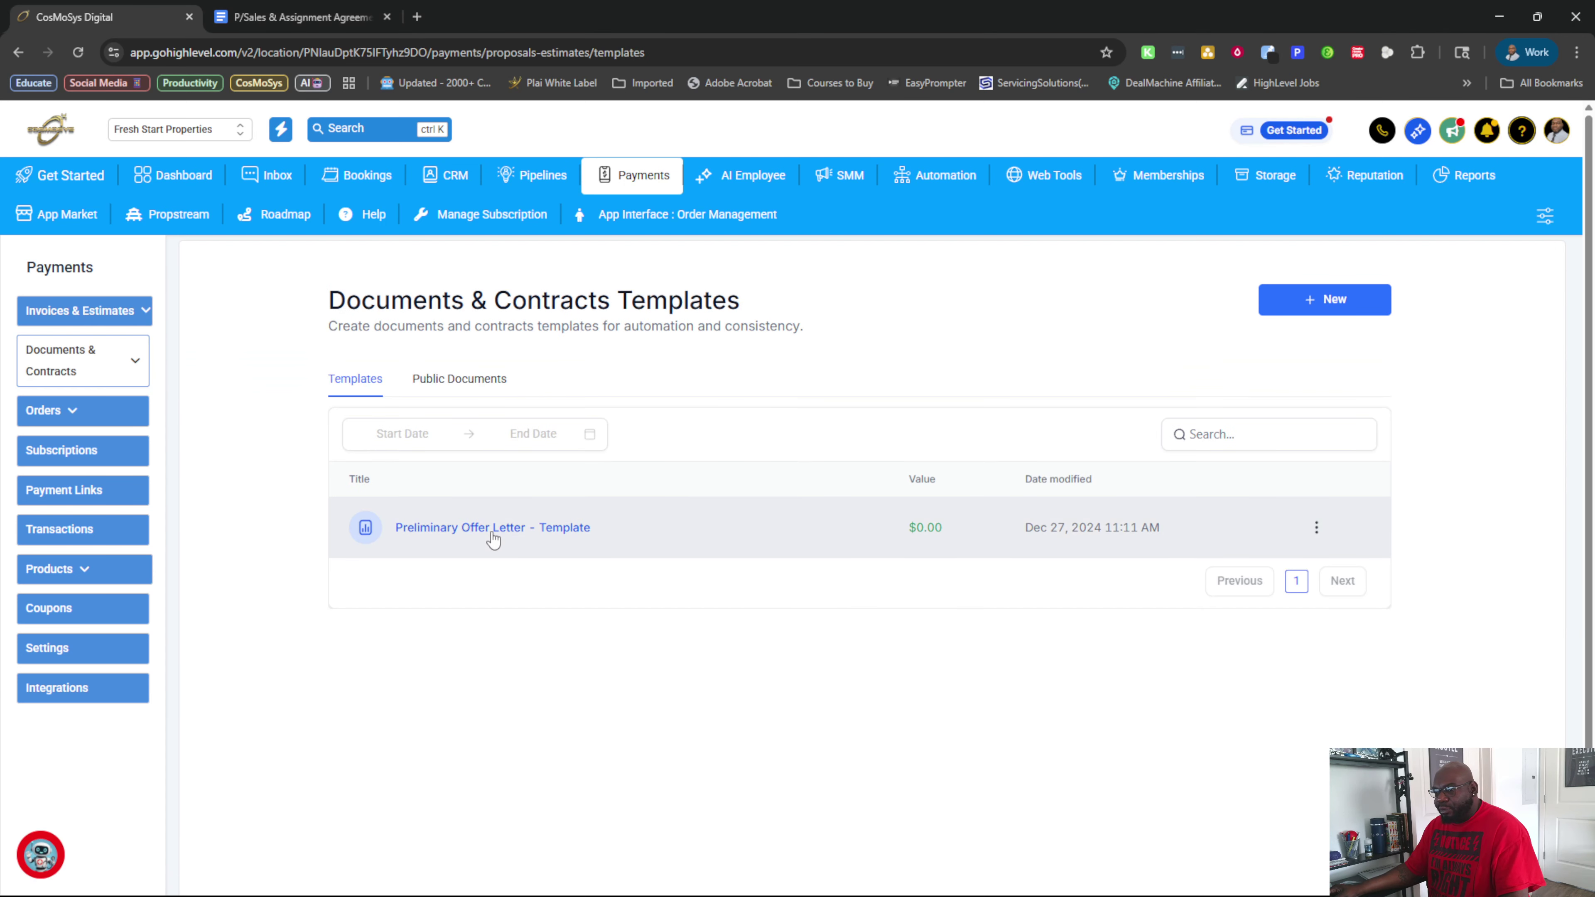
mouse_move(128, 372)
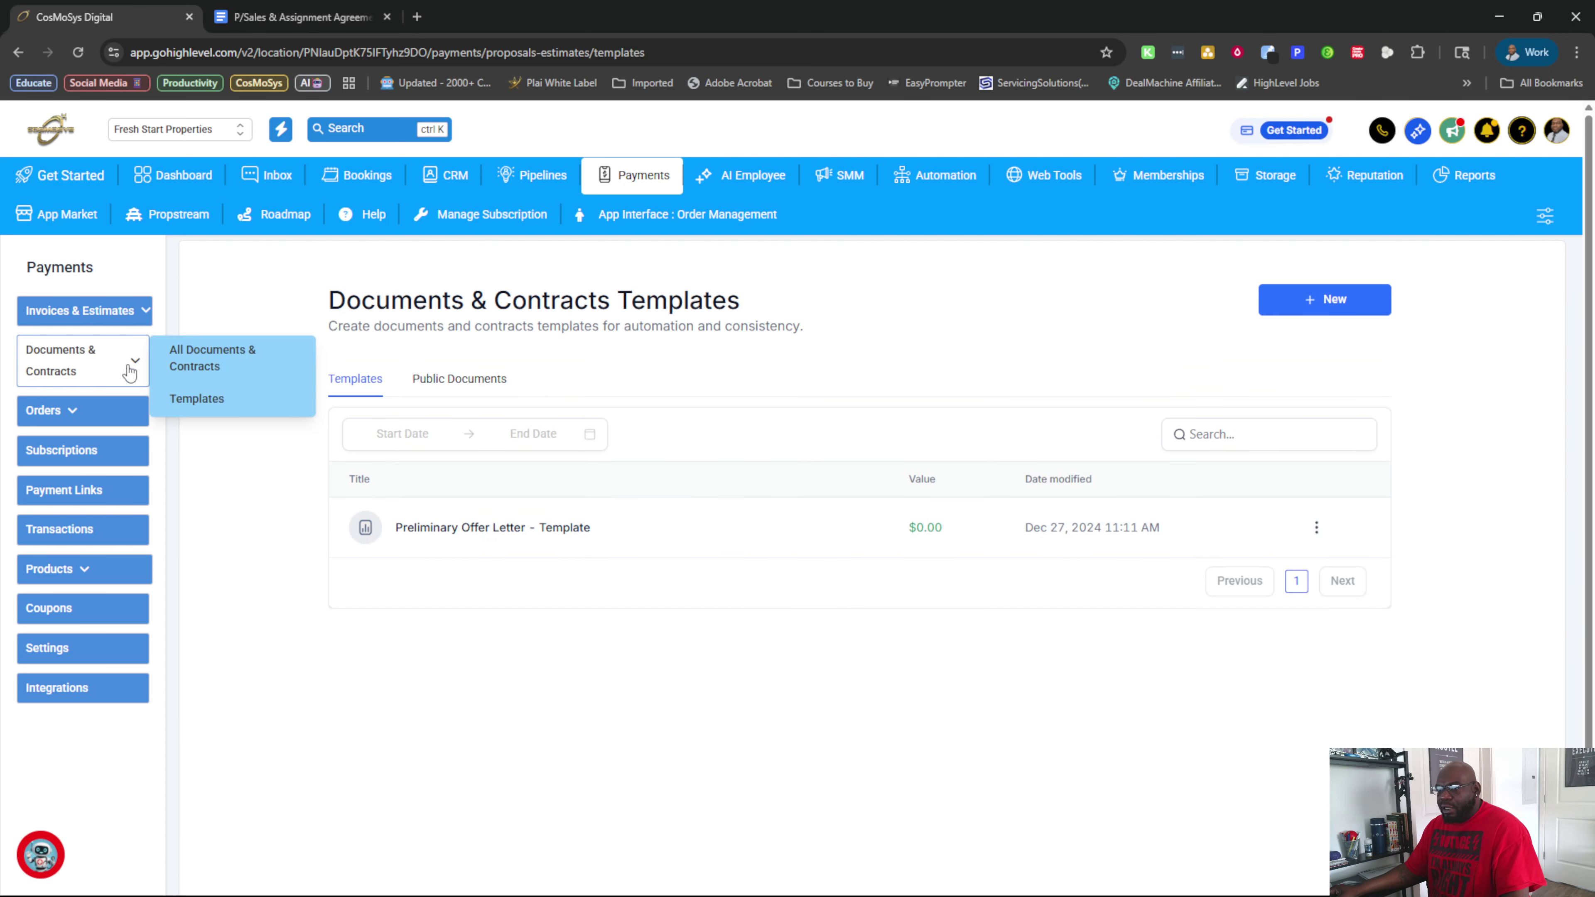
Browse the template library's available document templates without importing one, and close the library
click(1334, 305)
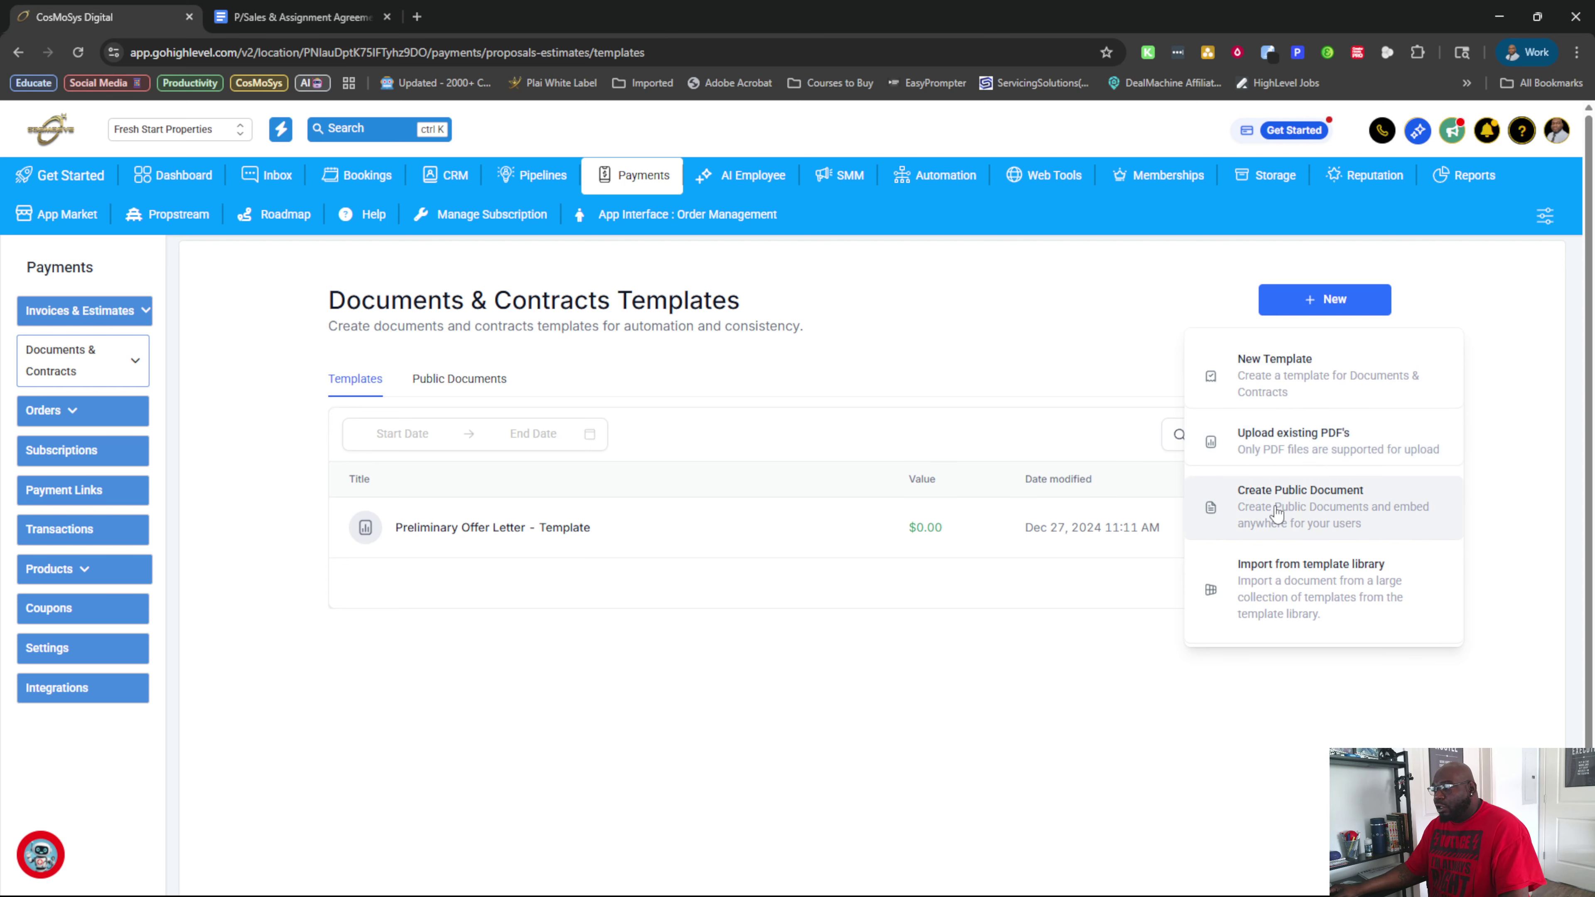
click(1332, 588)
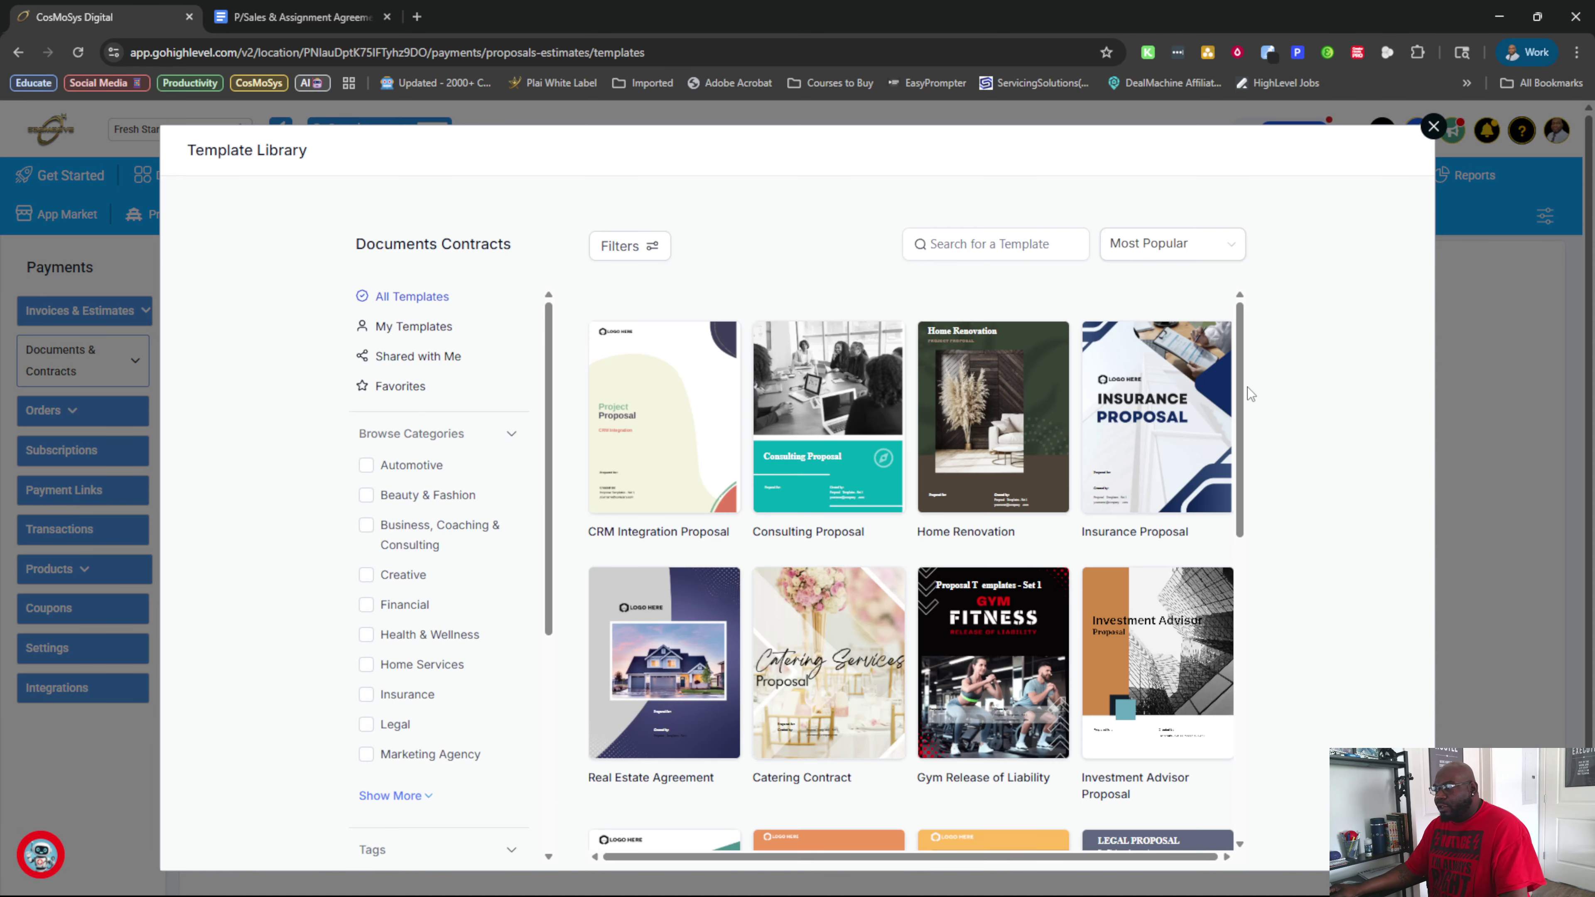
drag(1244, 380, 1257, 731)
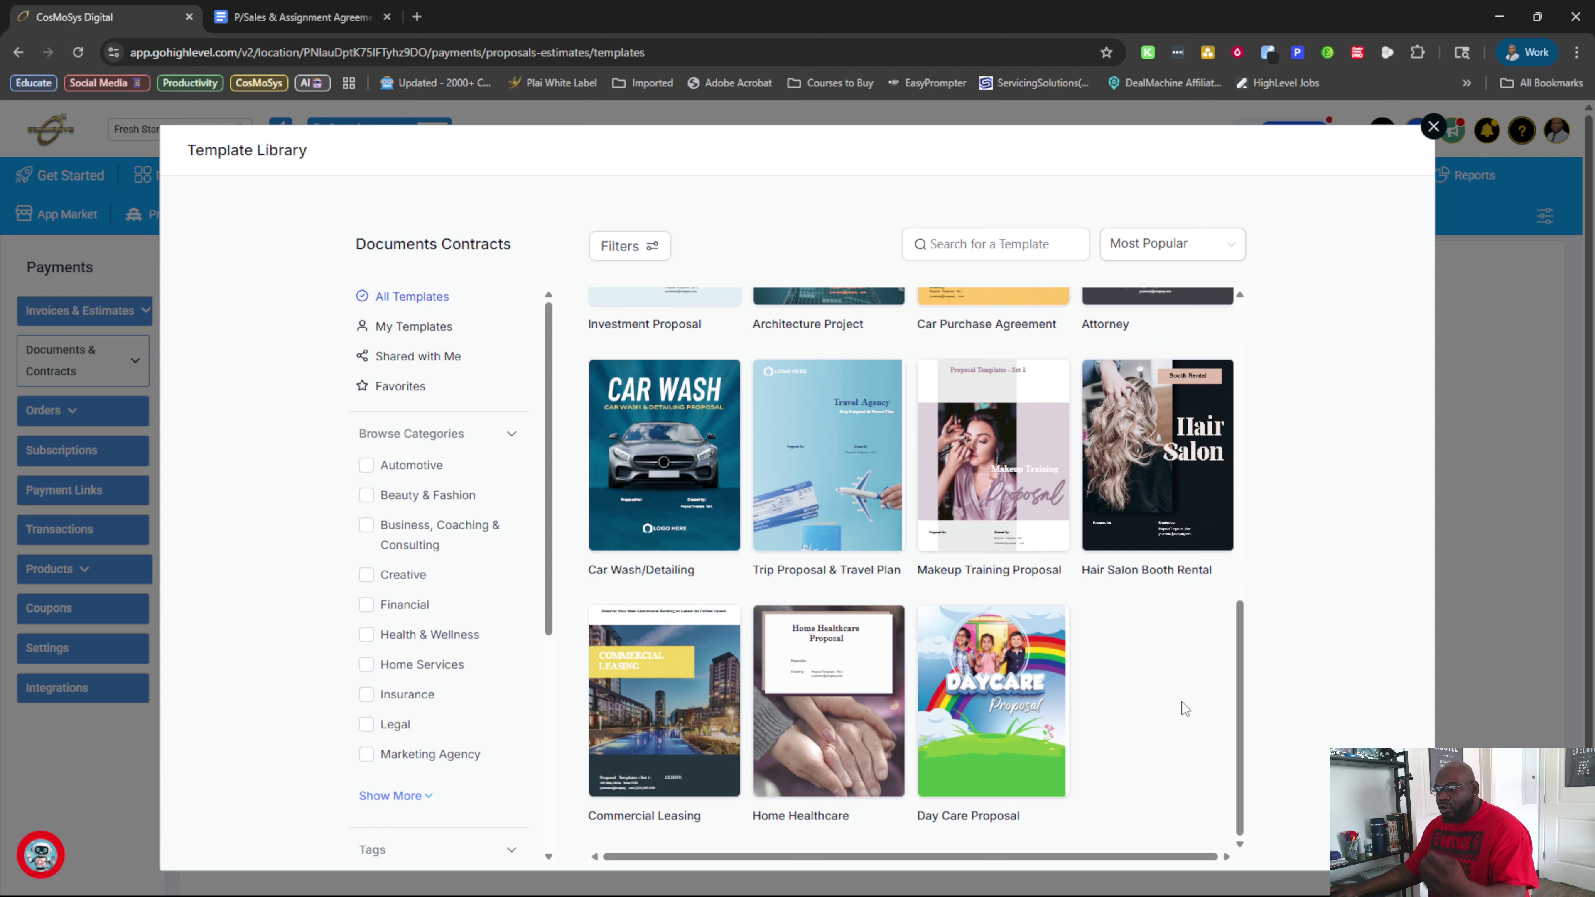
mouse_move(911, 499)
scroll(931, 601, up, 8)
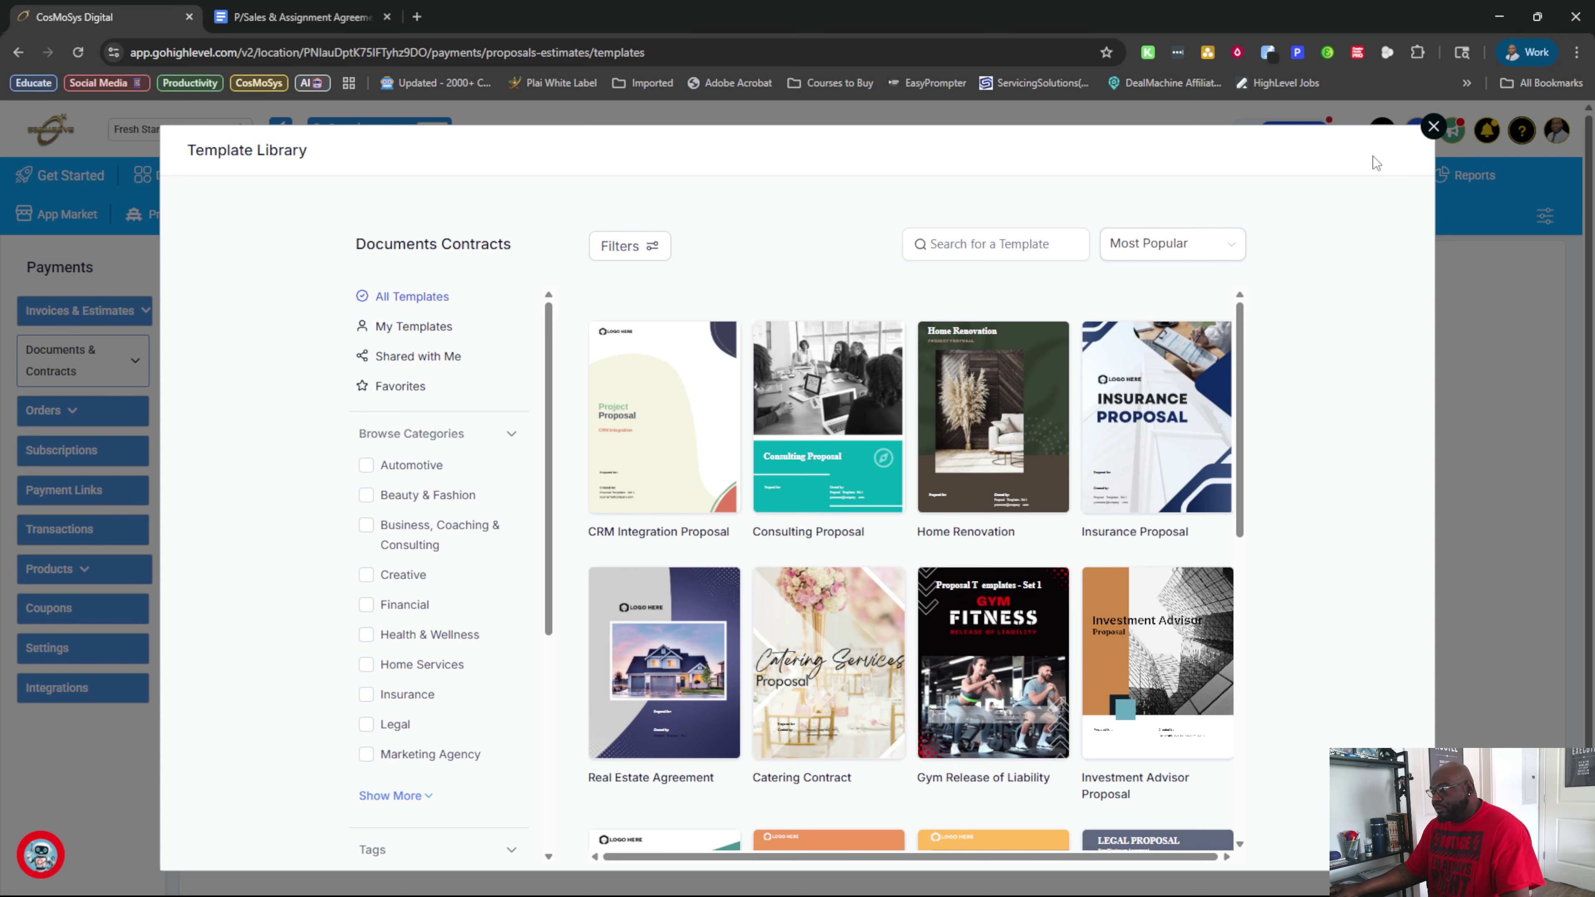
click(1433, 127)
Create a template by uploading the existing PDF "Purchase and Sales Agreement" from the Downloads folder
click(1328, 300)
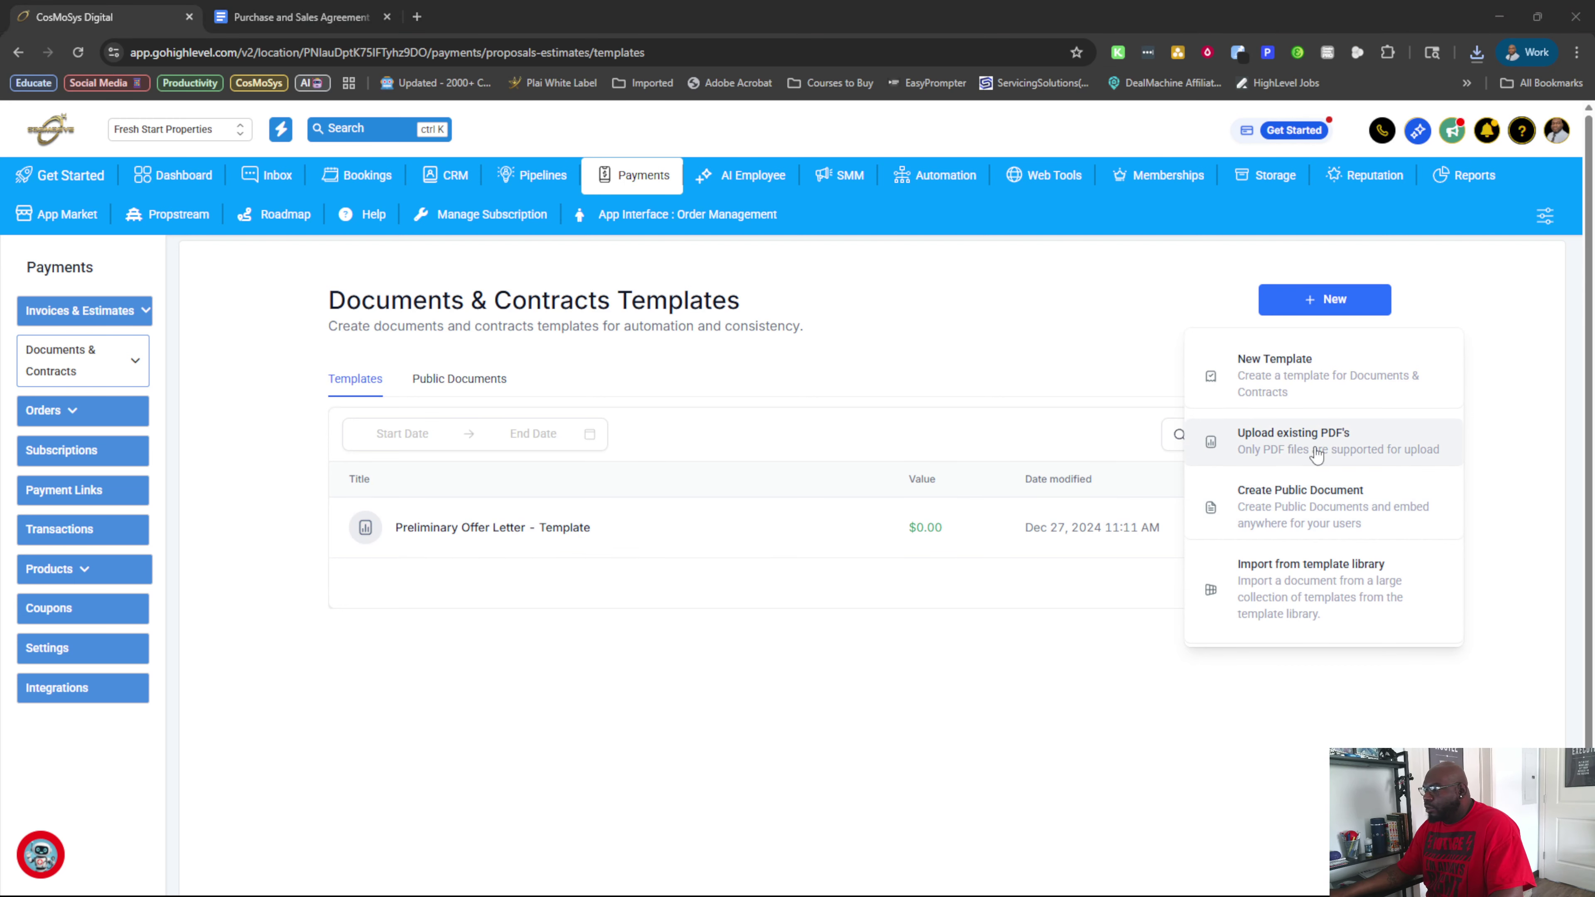
click(1281, 444)
click(788, 475)
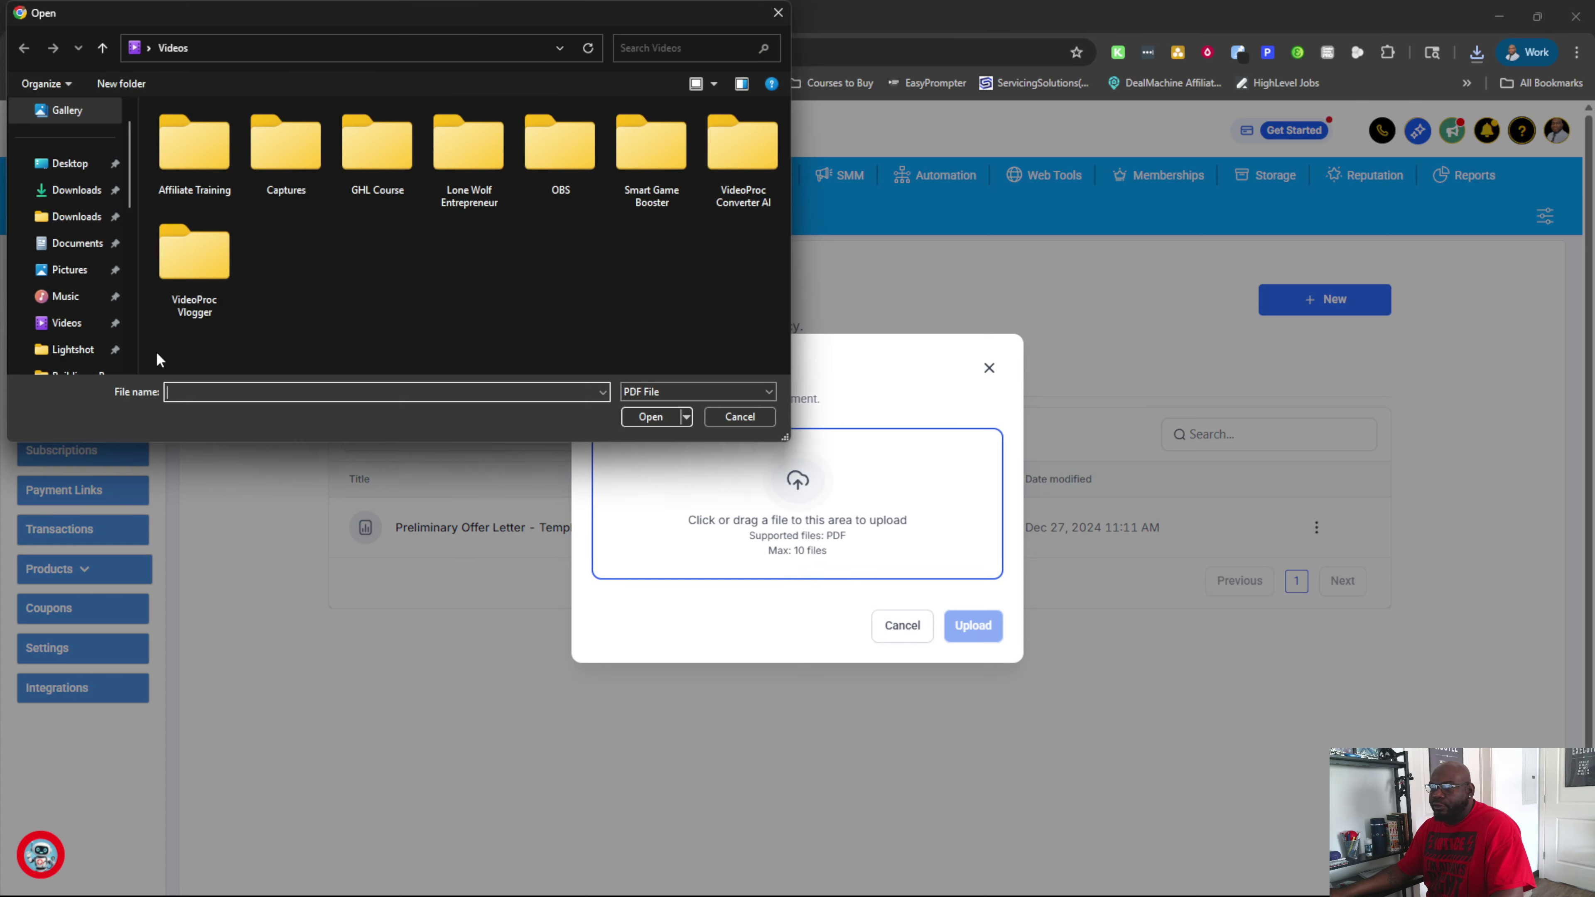
click(69, 189)
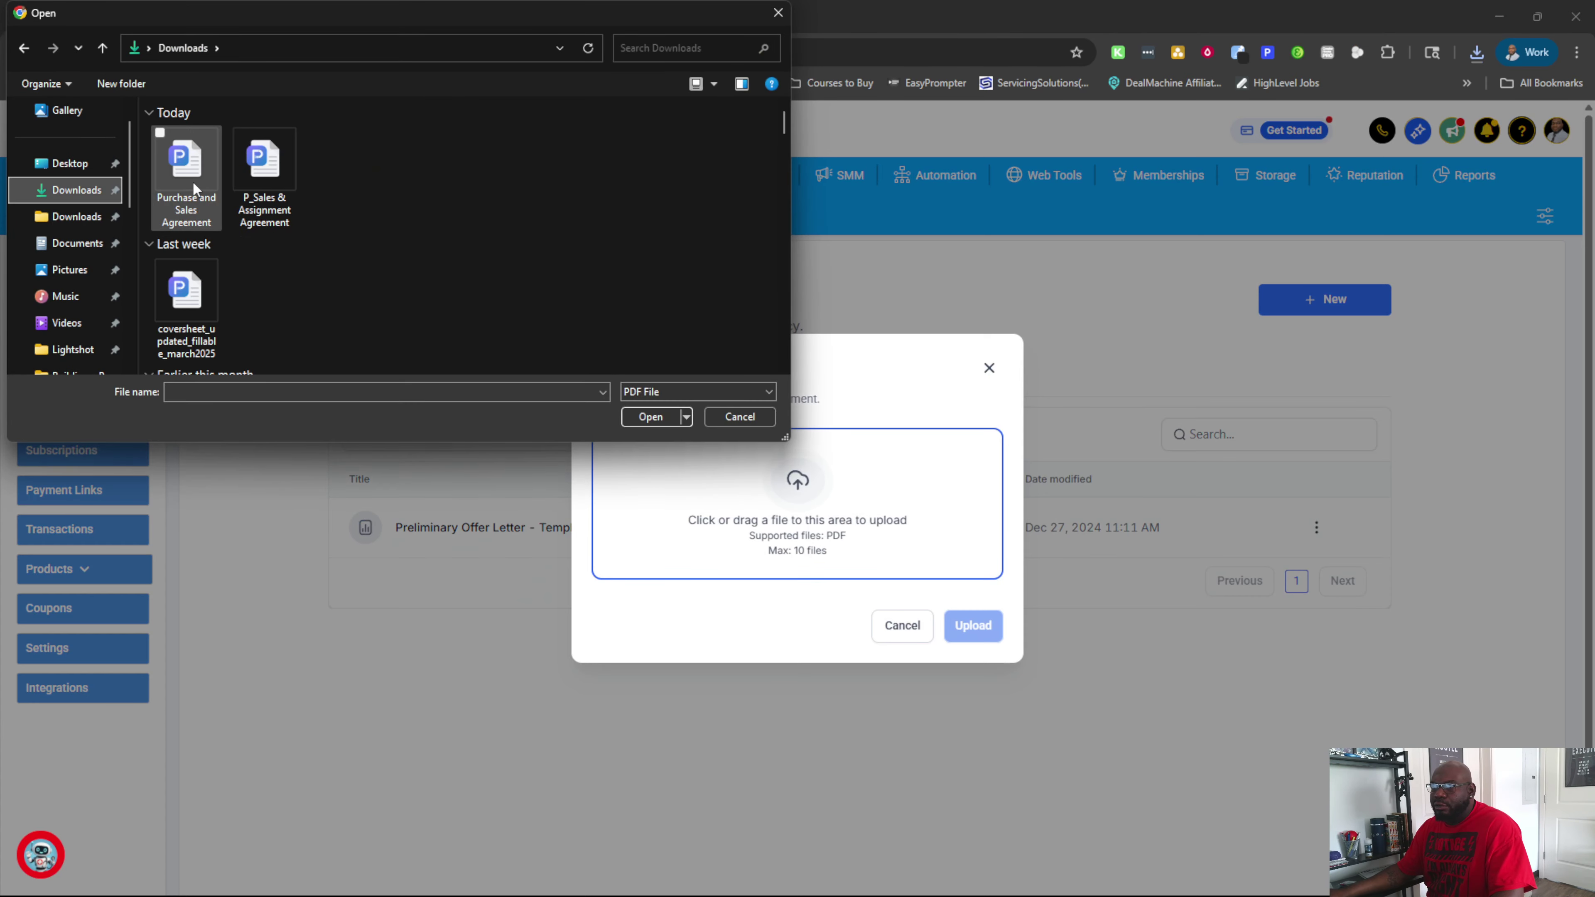
click(185, 162)
click(651, 417)
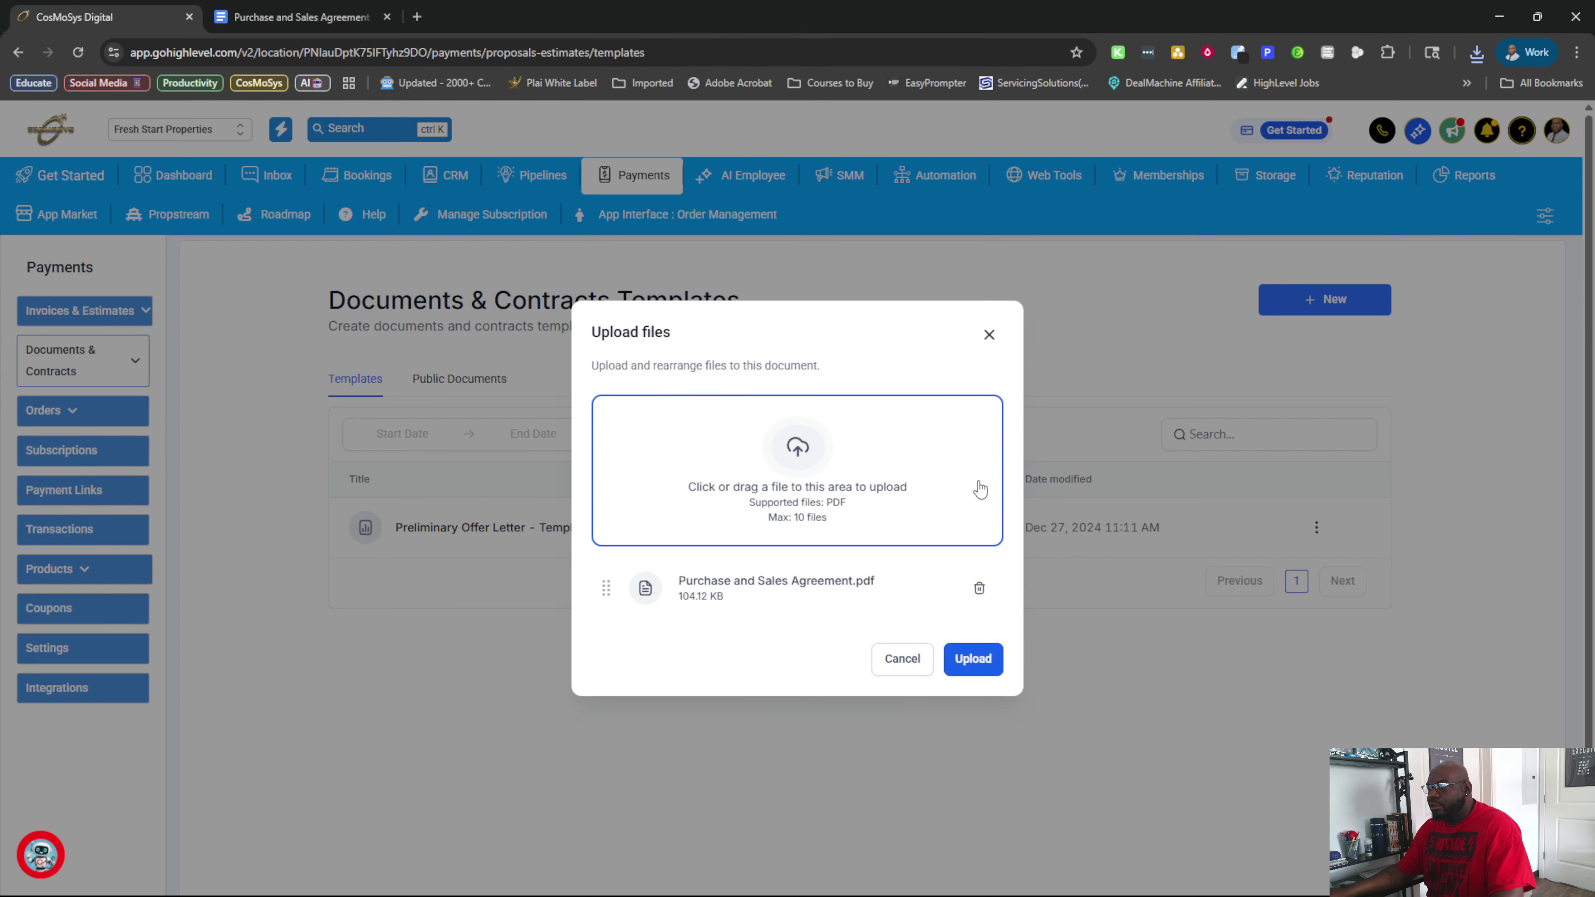
click(973, 650)
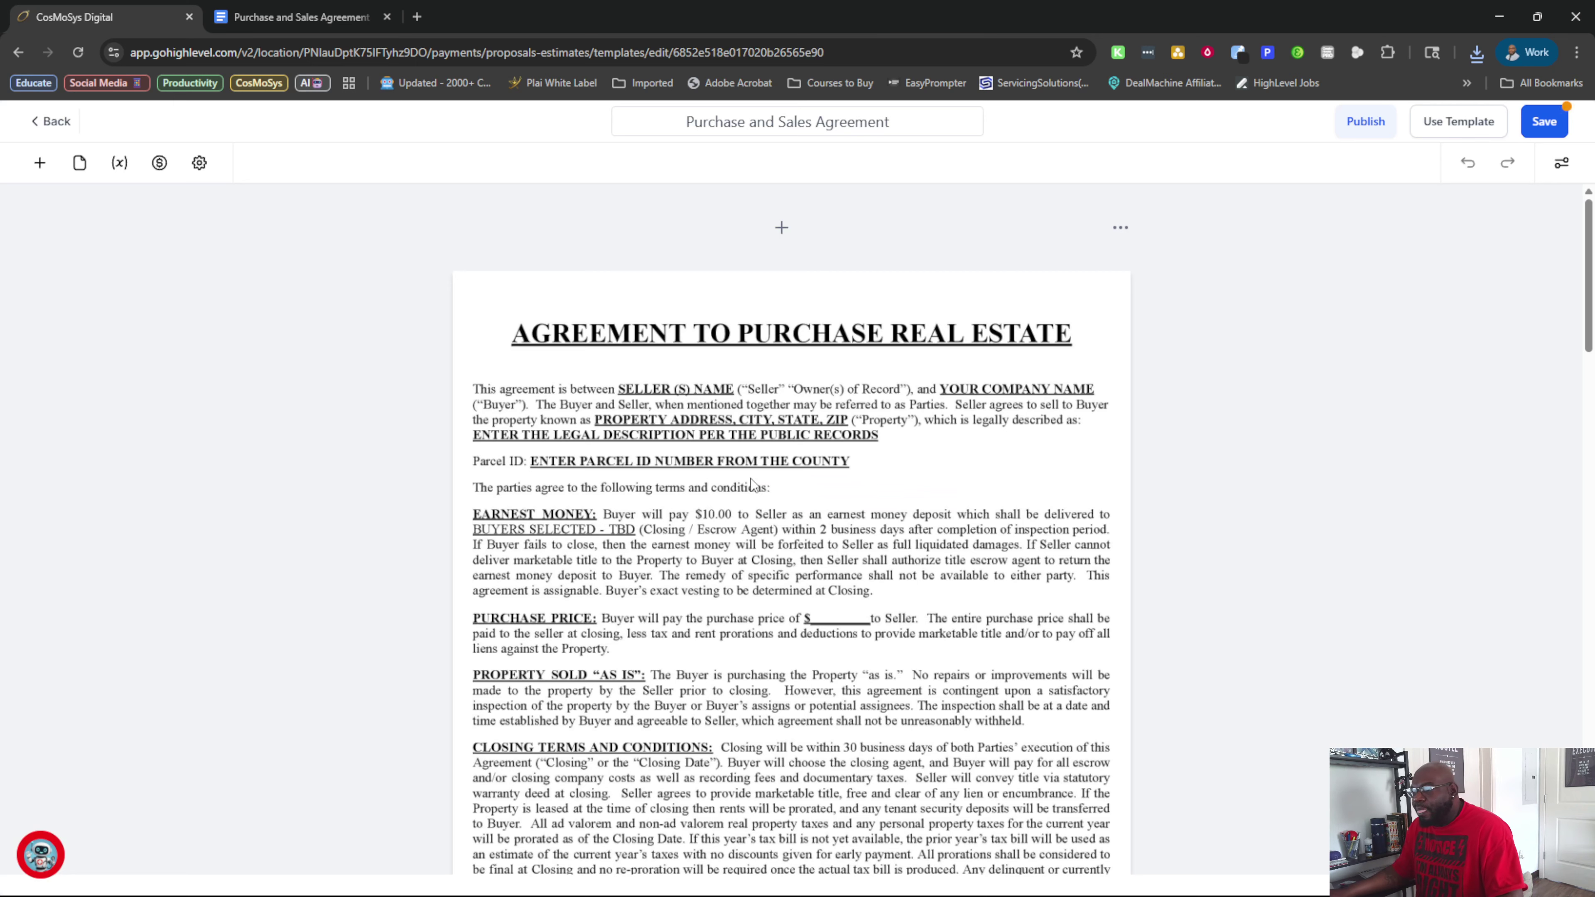
Delete the blank page at the end of the uploaded agreement
scroll(782, 426, down, 3)
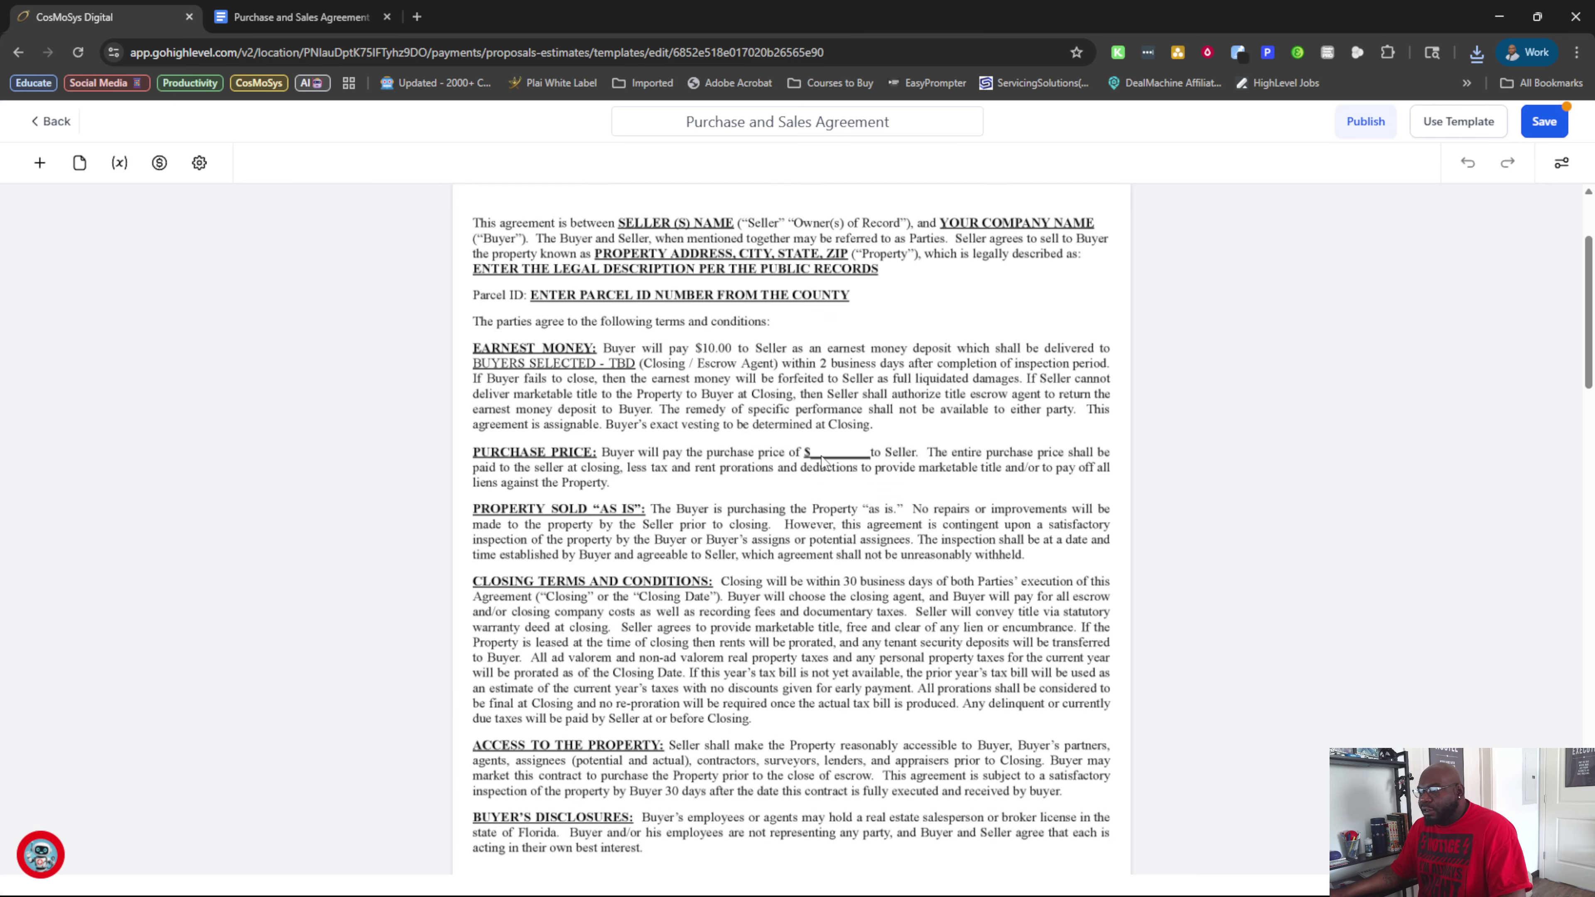
scroll(776, 519, down, 20)
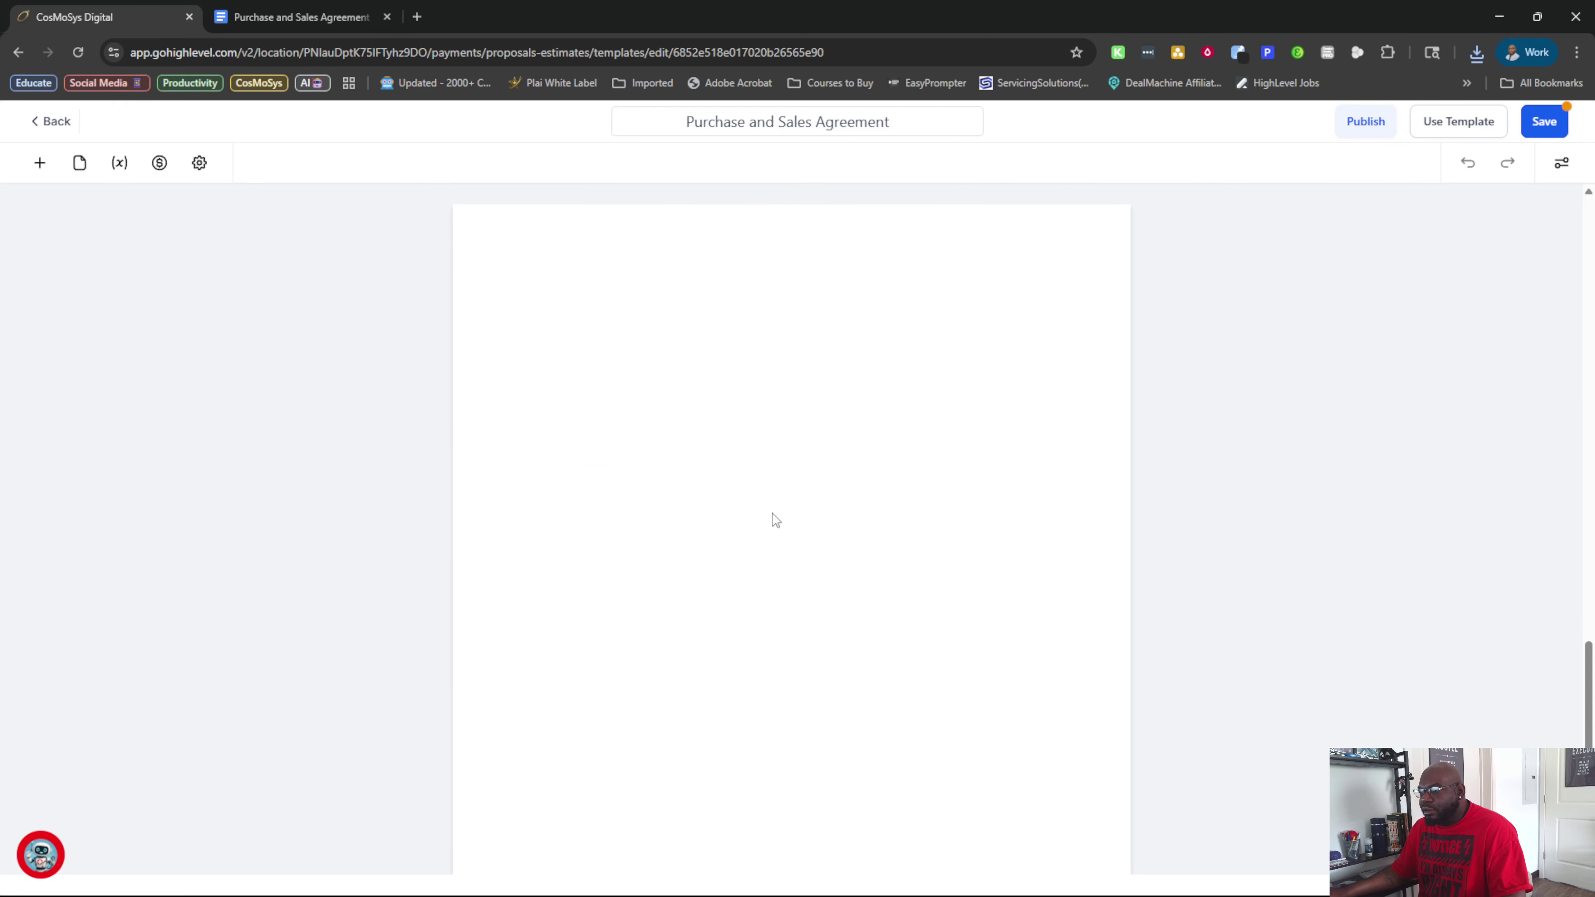
scroll(772, 514, up, 10)
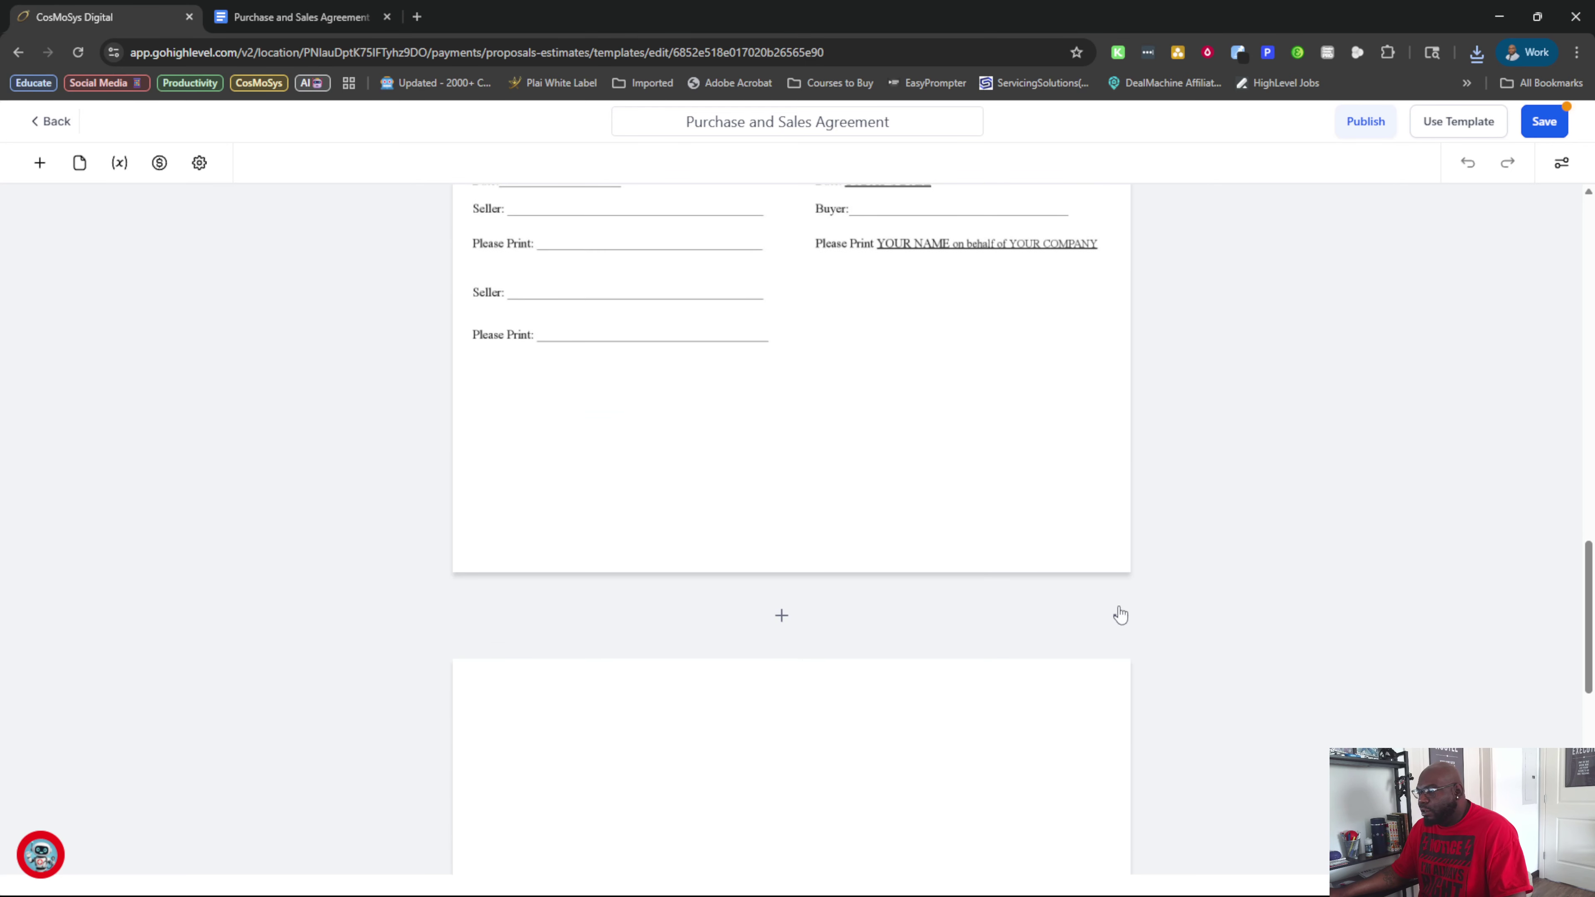
click(1120, 616)
click(1120, 557)
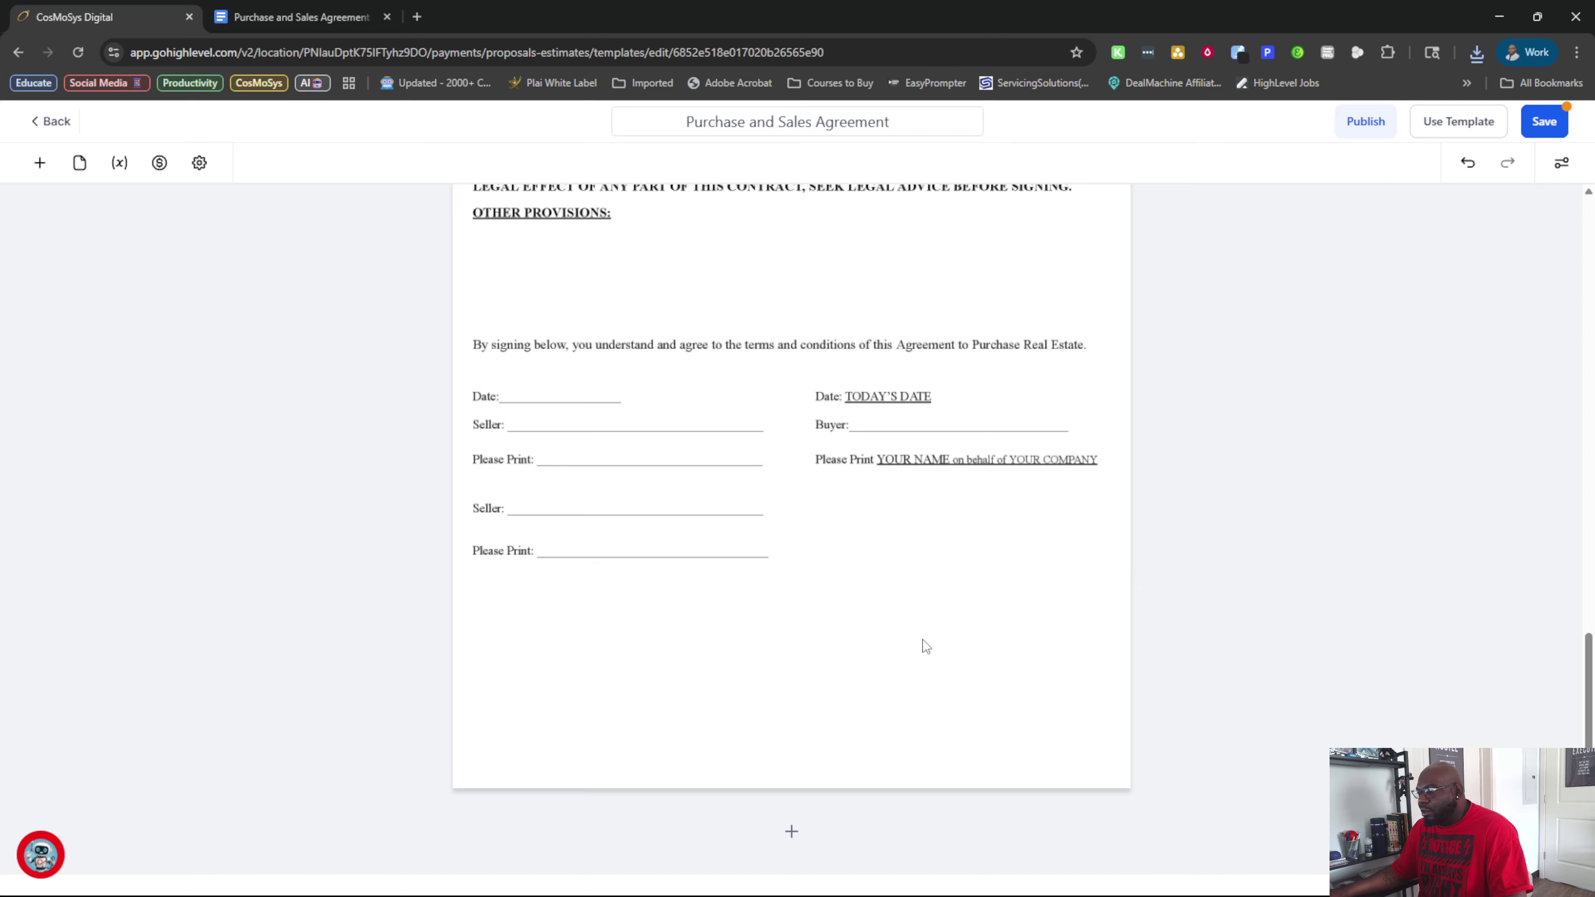
Review the template's page thumbnails, document variables, variable creation form, payment settings and document settings without changing them
scroll(923, 641, up, 10)
scroll(924, 644, up, 10)
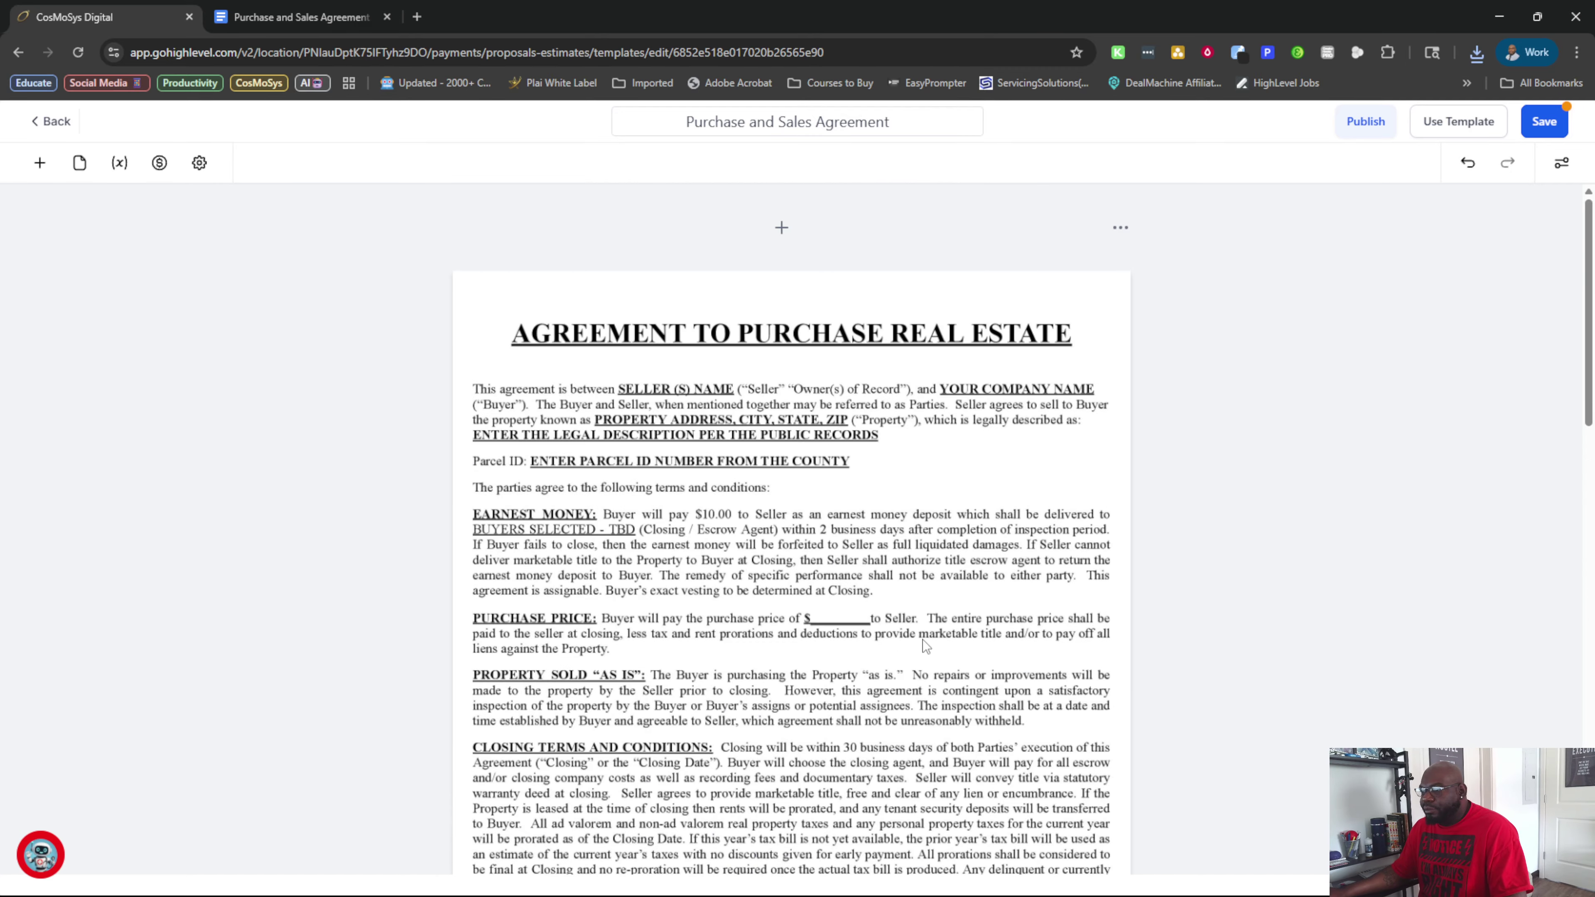
click(79, 165)
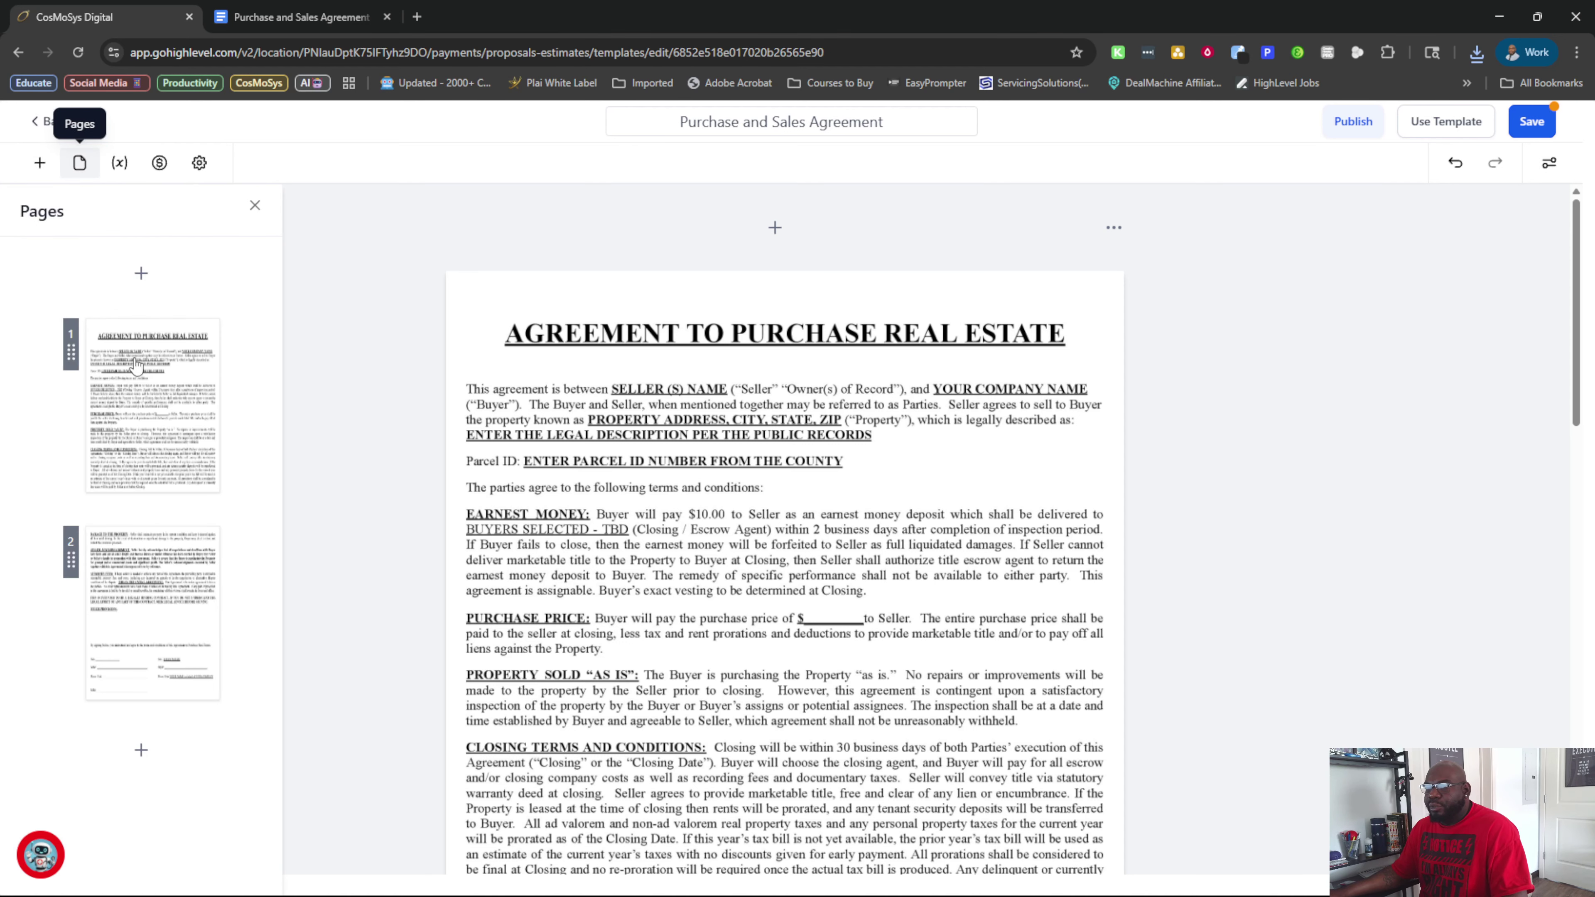
click(119, 165)
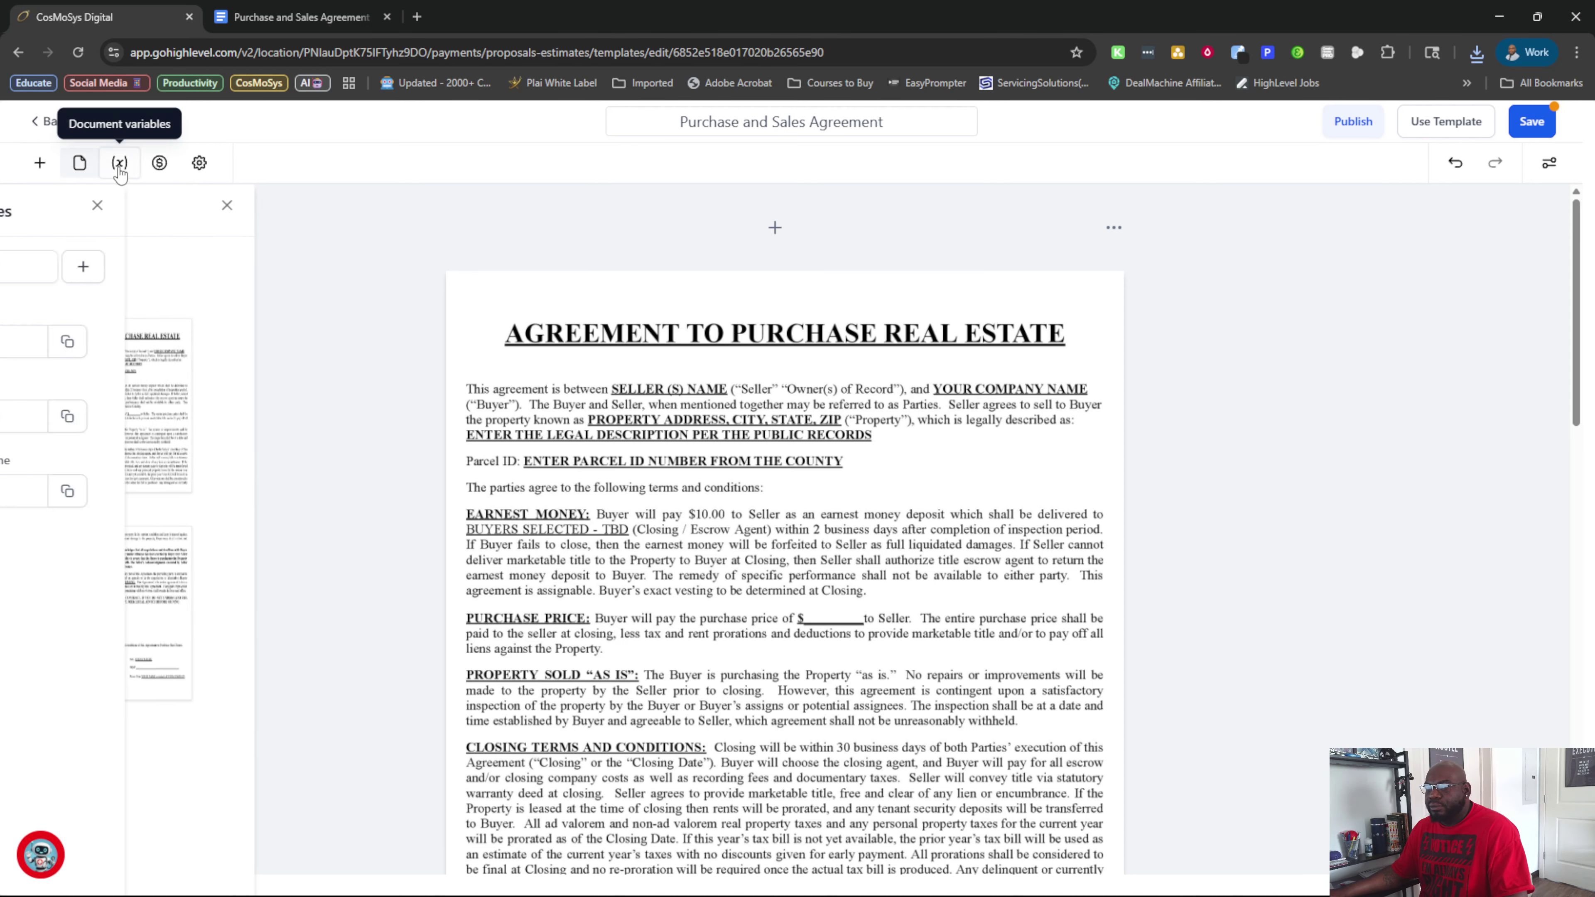
click(240, 267)
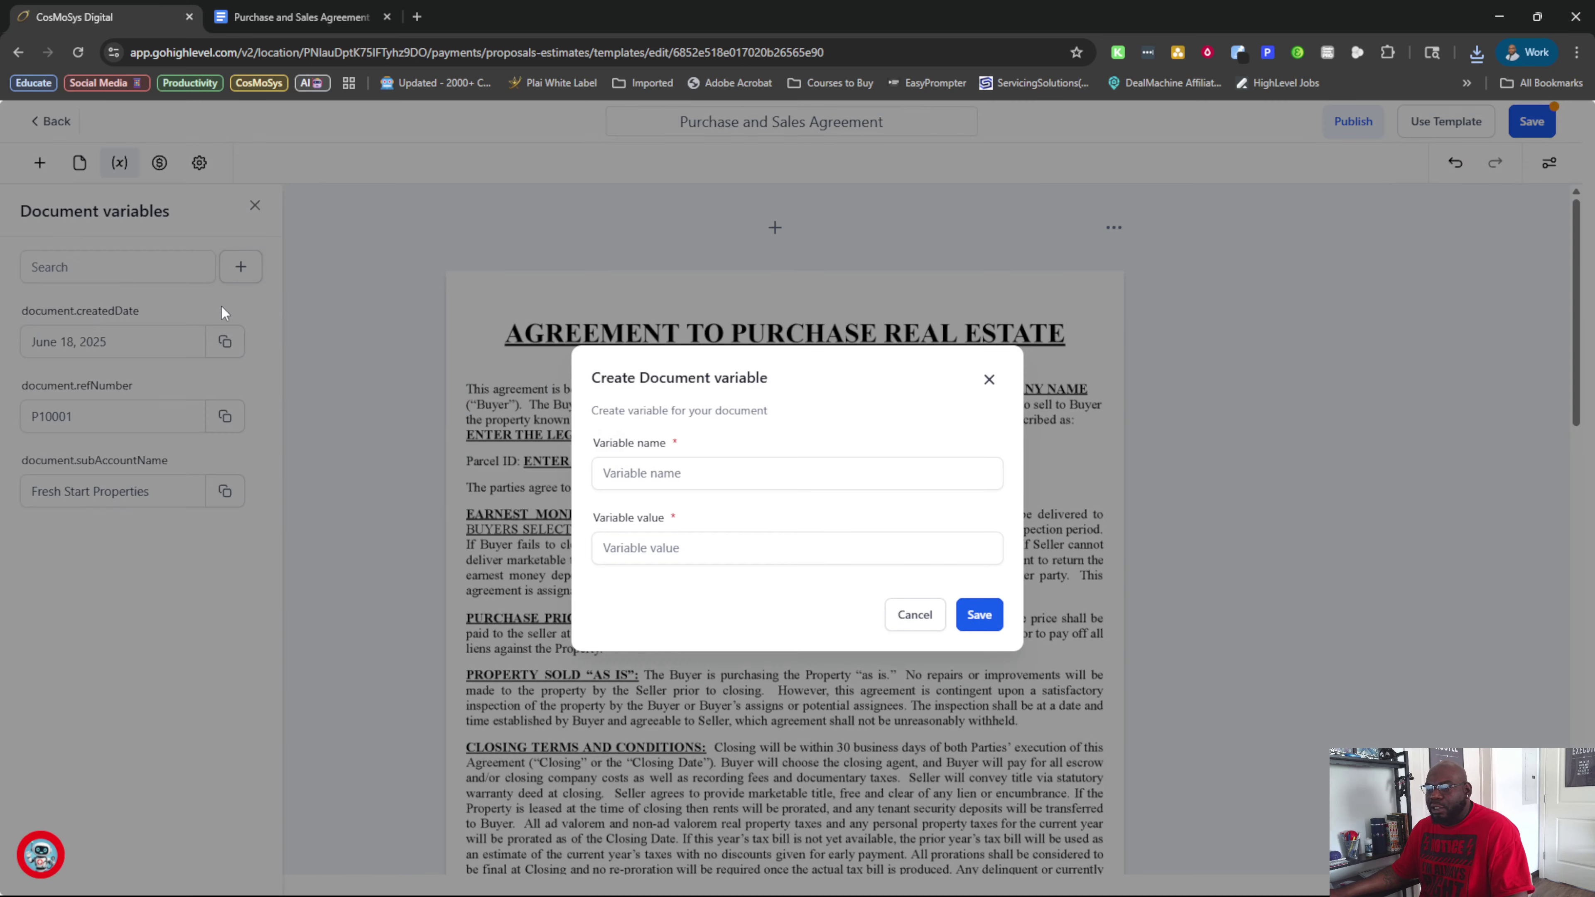
click(989, 380)
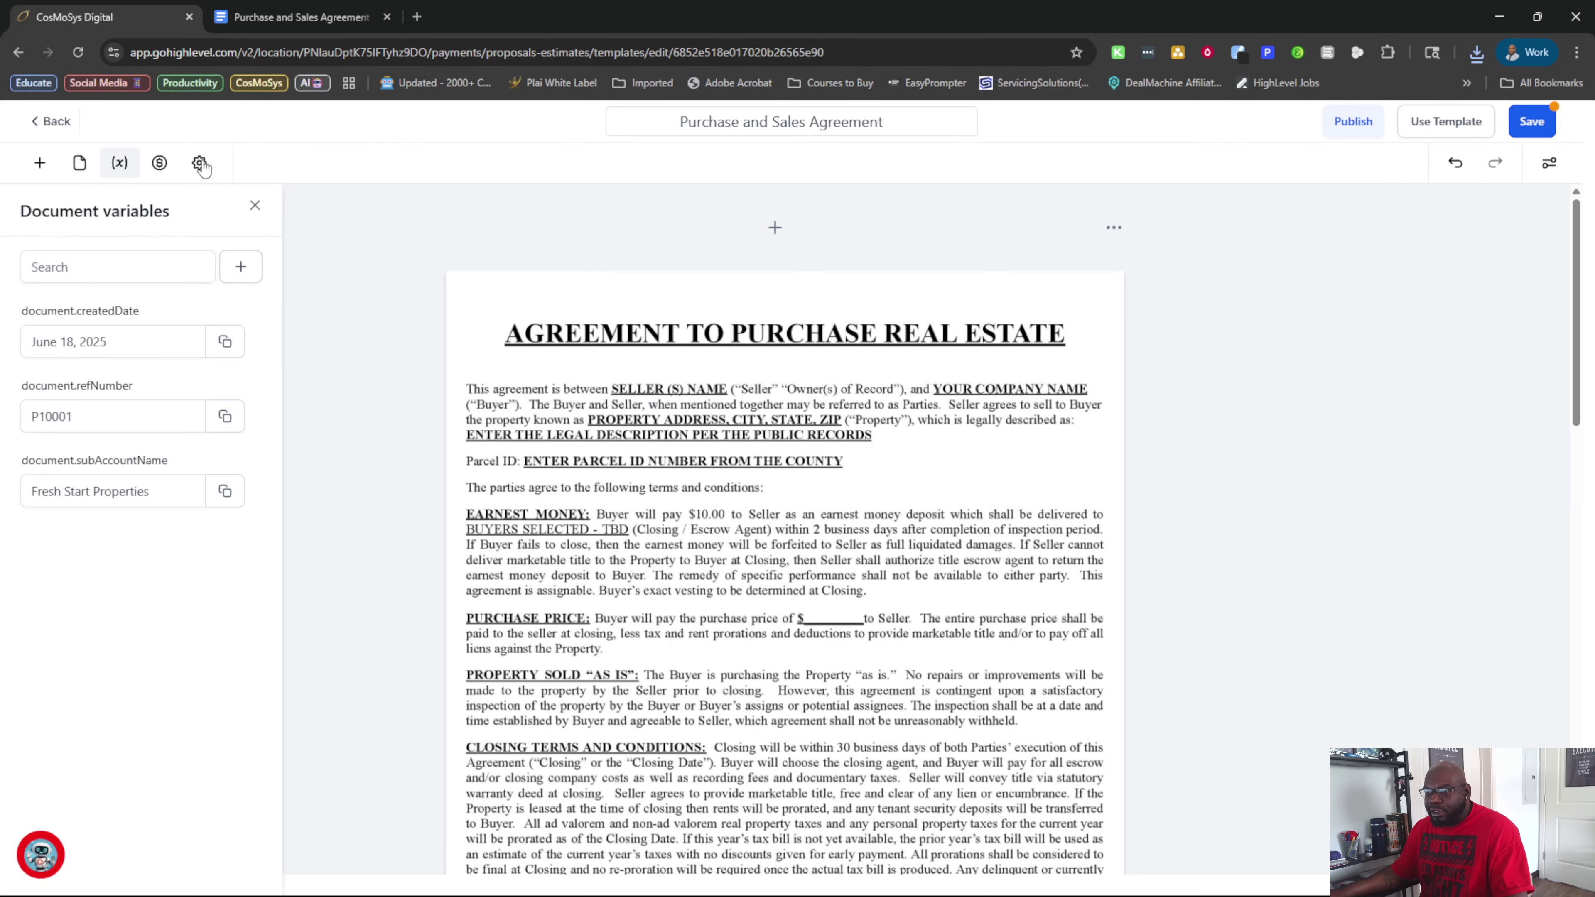
click(160, 163)
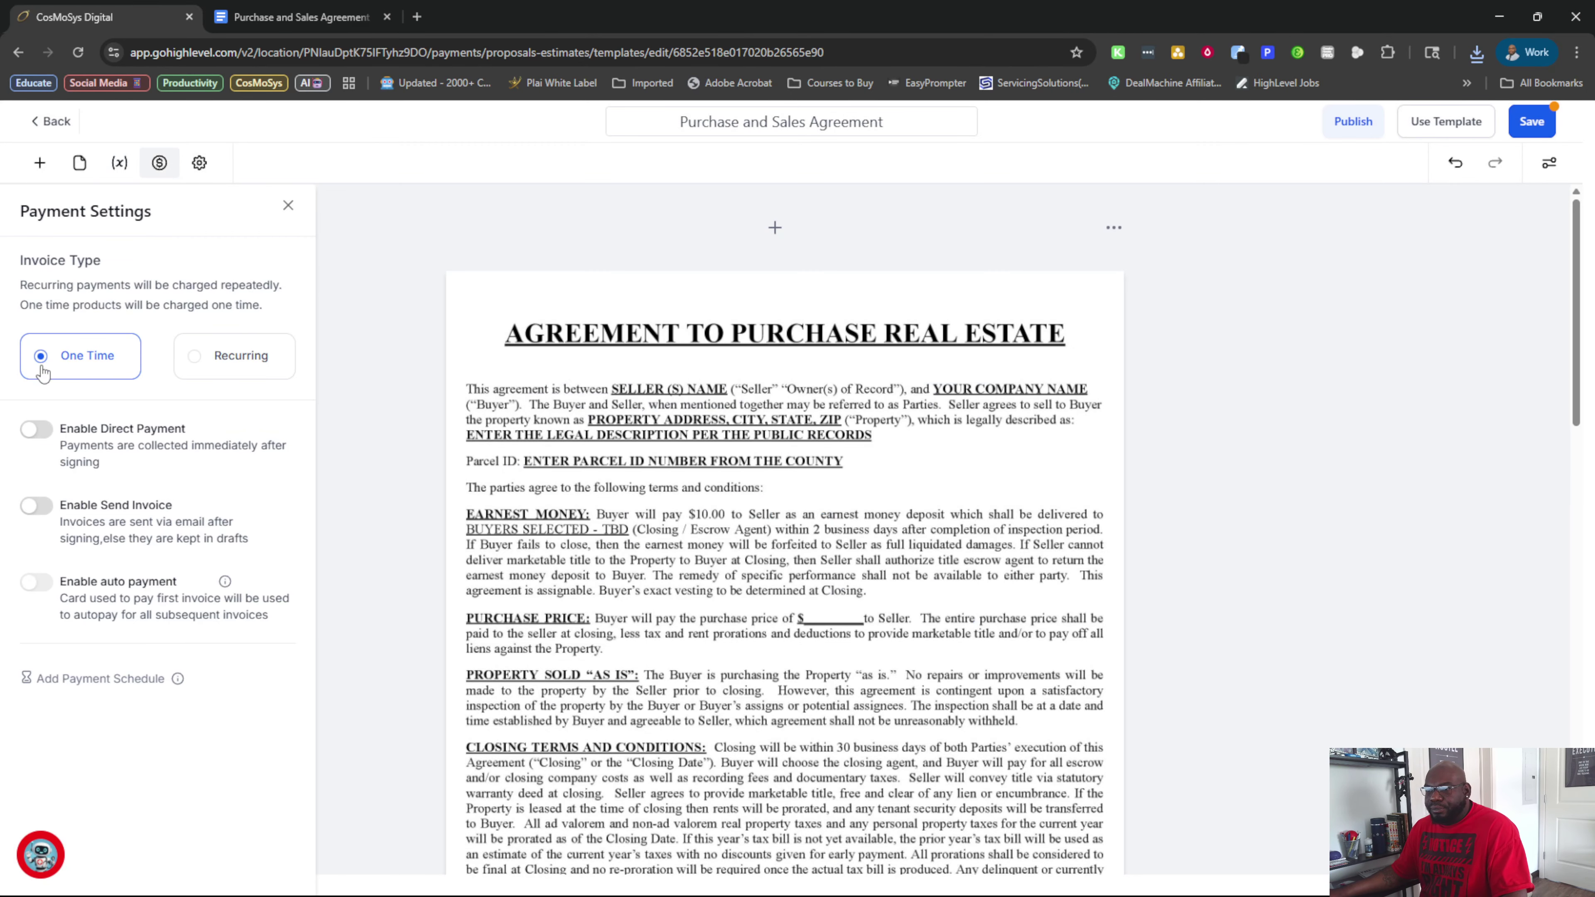
click(201, 166)
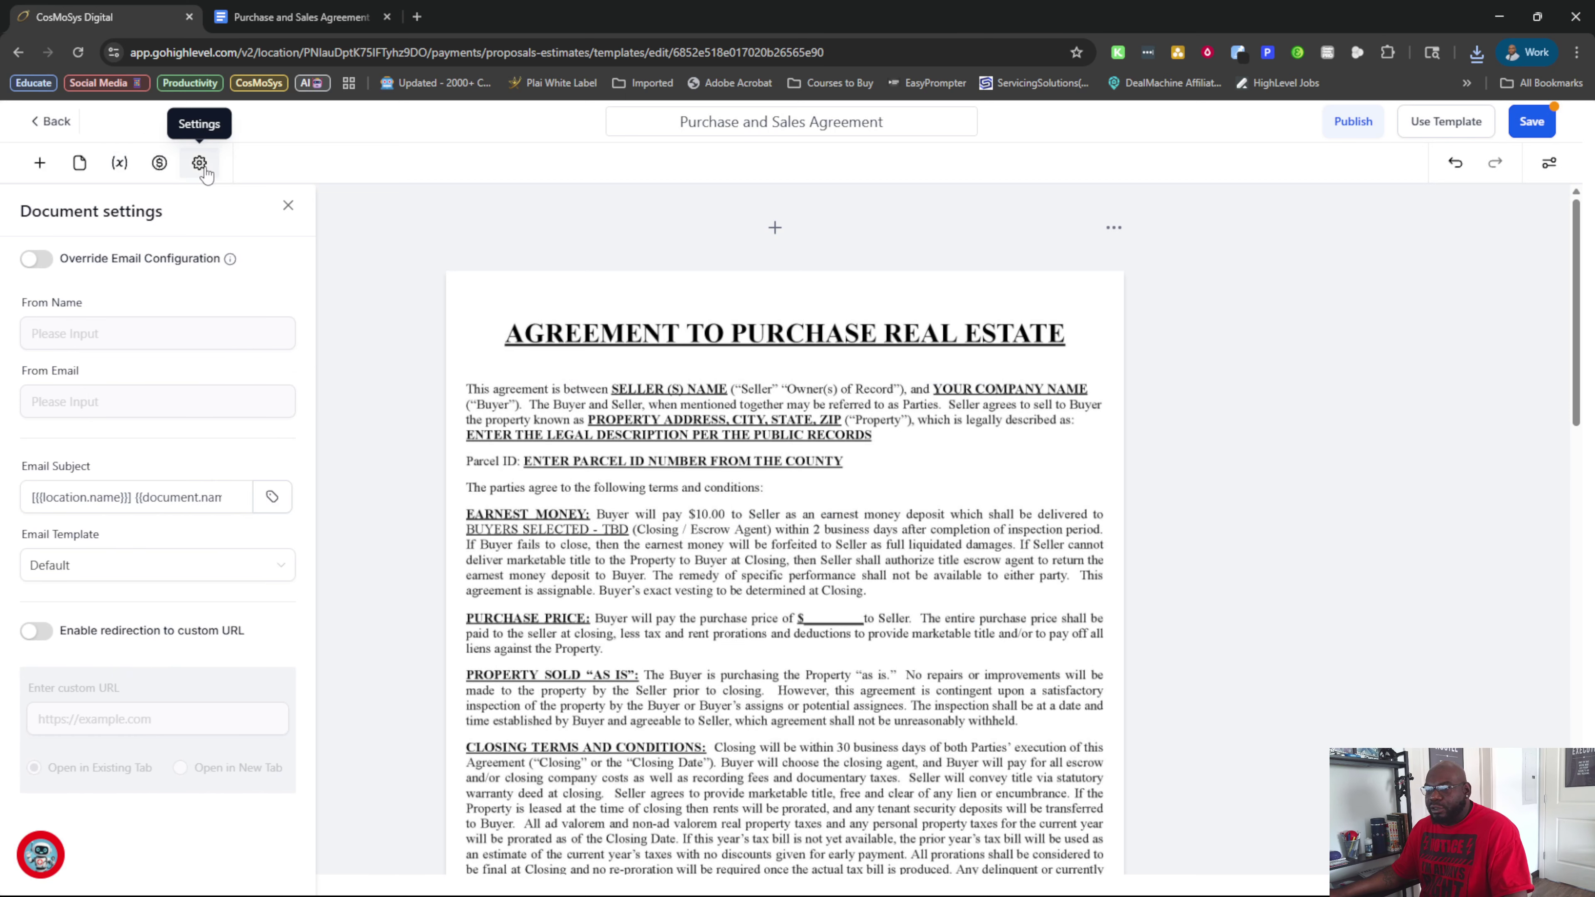
Add a text element with the default heading over the agreement's title on the first page
click(39, 163)
drag(70, 321, 827, 553)
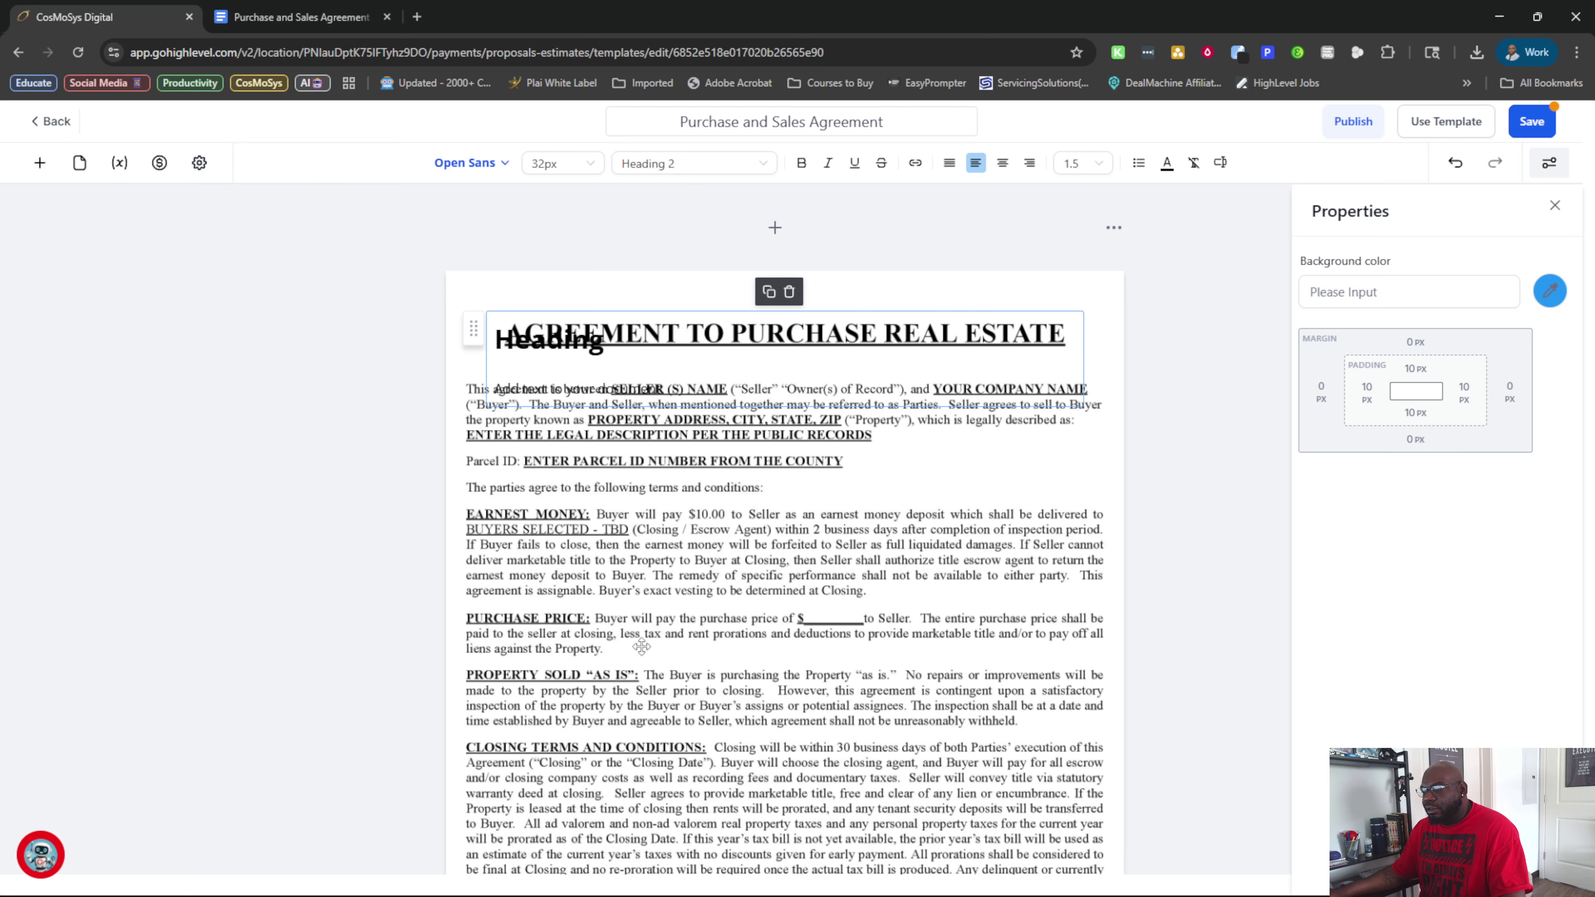
scroll(640, 647, down, 5)
scroll(584, 470, up, 5)
scroll(546, 720, down, 16)
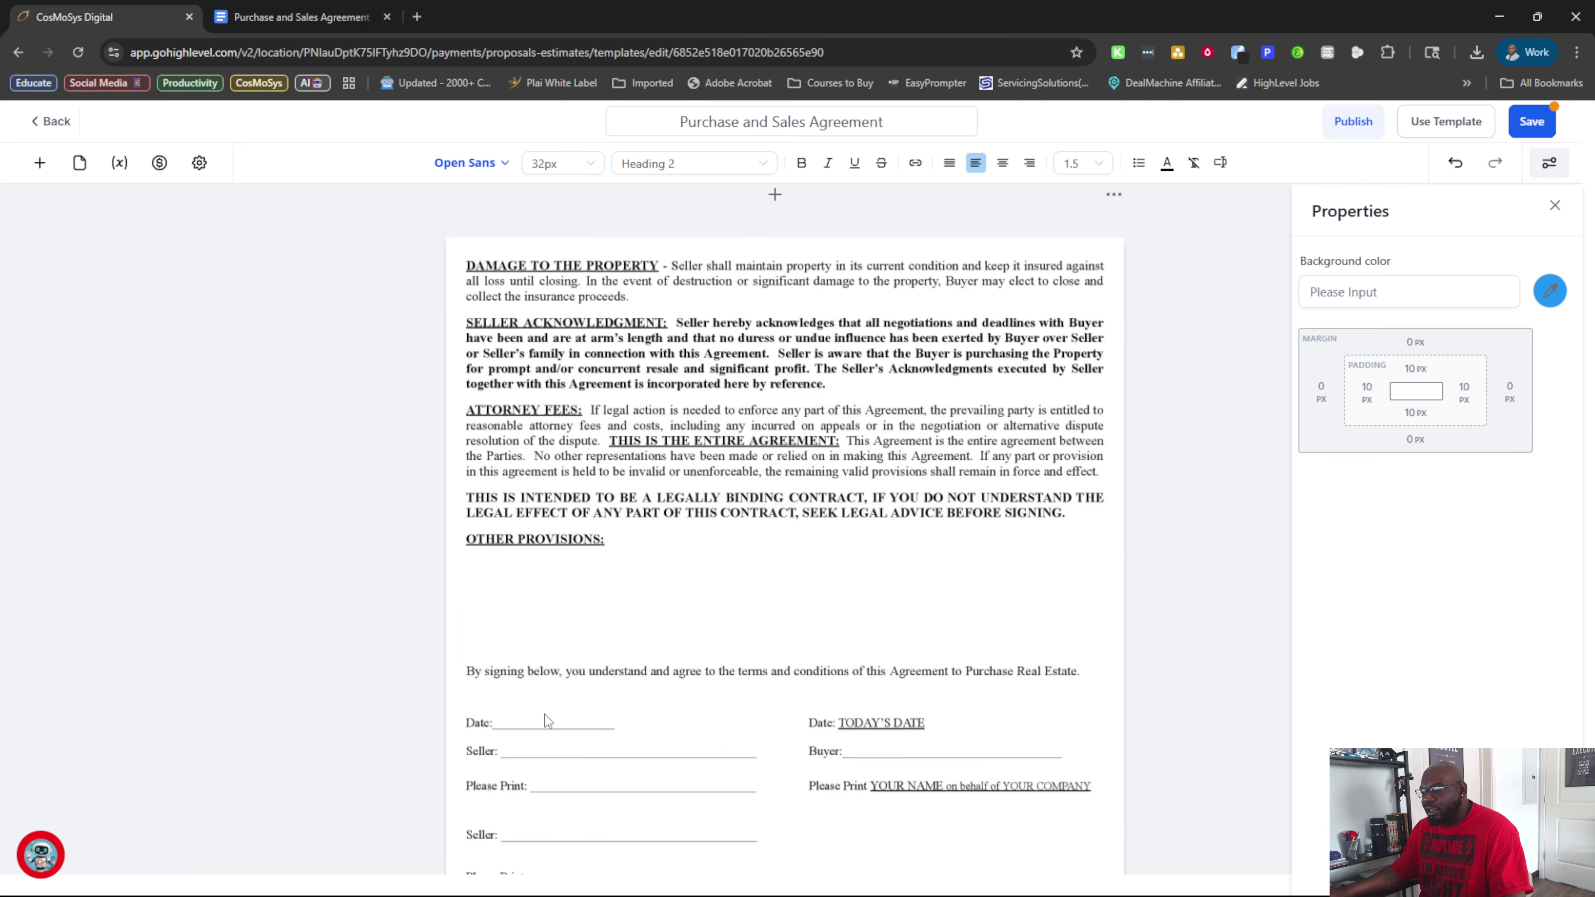
scroll(546, 720, up, 16)
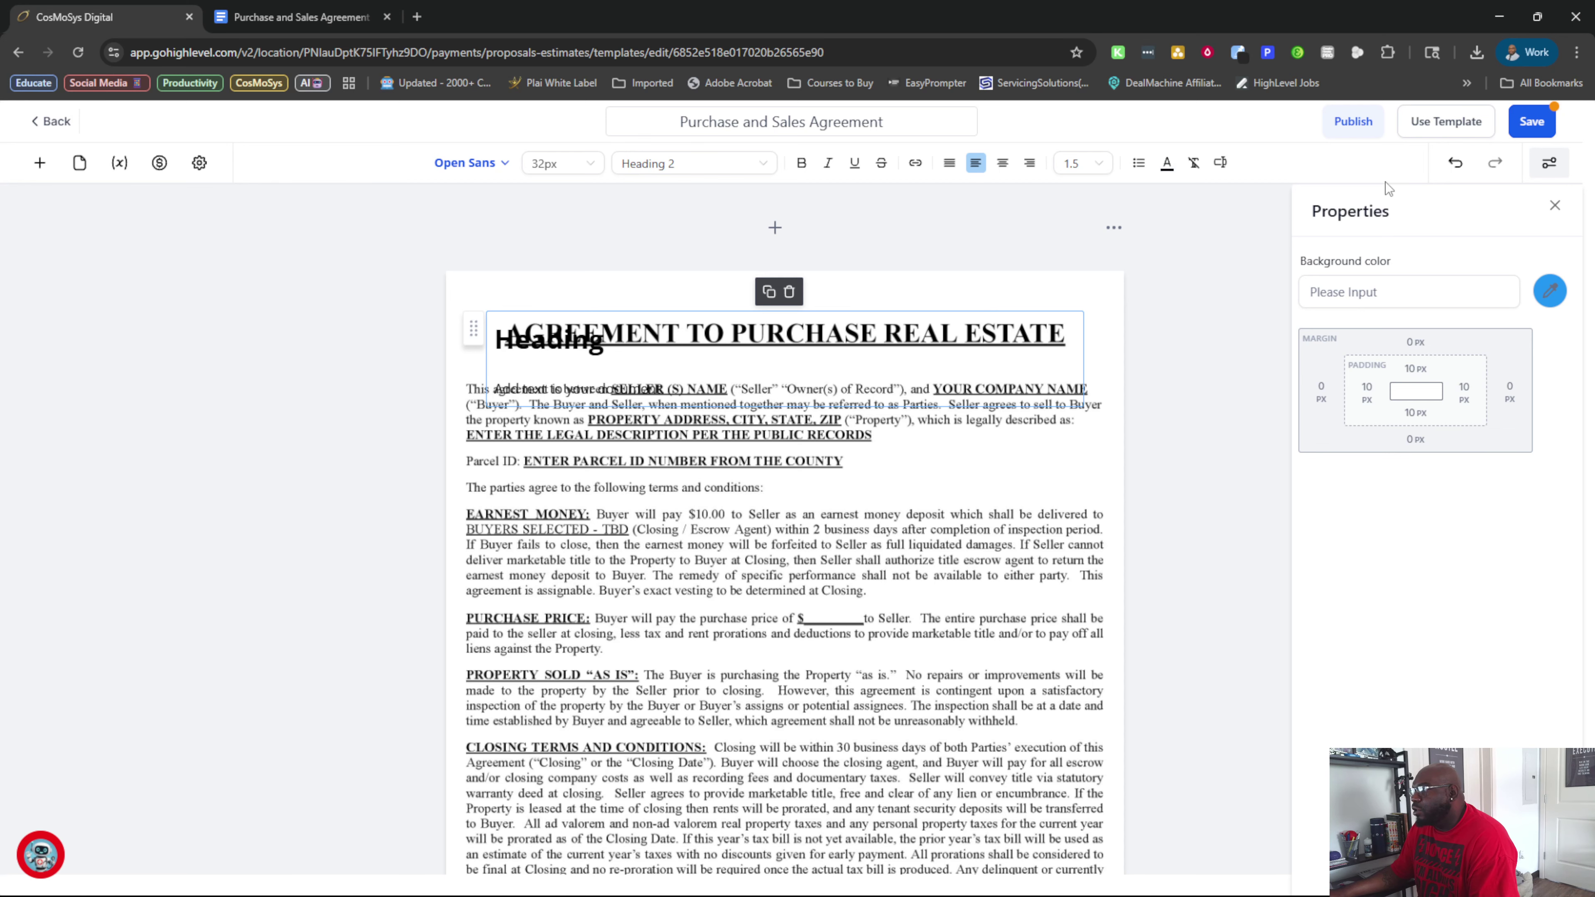
click(1561, 169)
click(1563, 172)
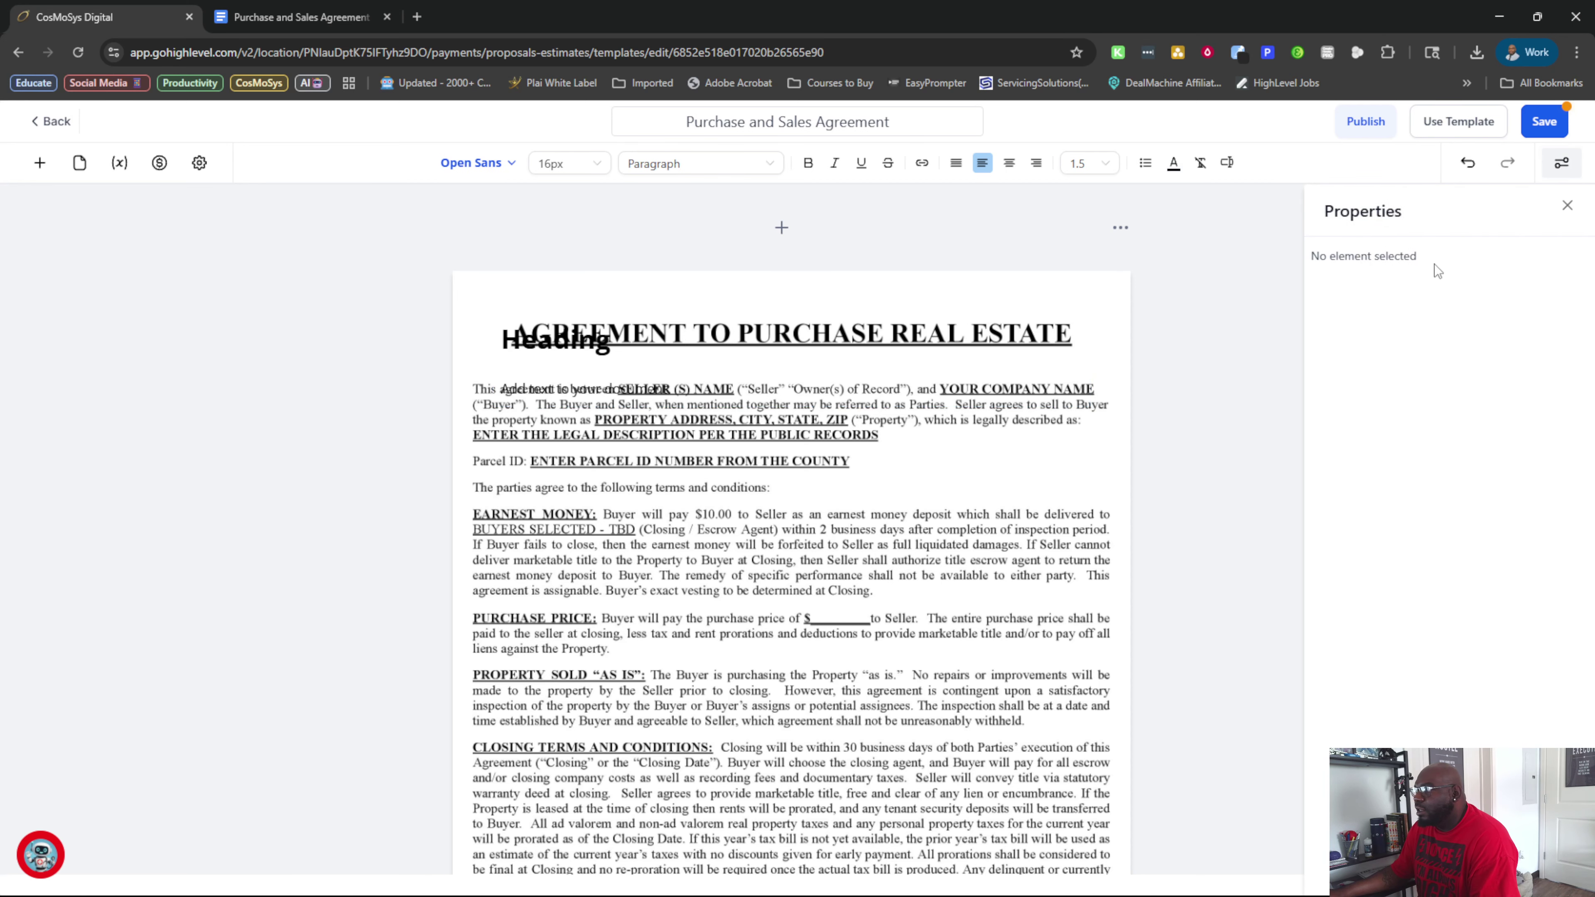
Insert a run of blank lines before the word "Heading" in the text element to push its text down the first page
click(563, 354)
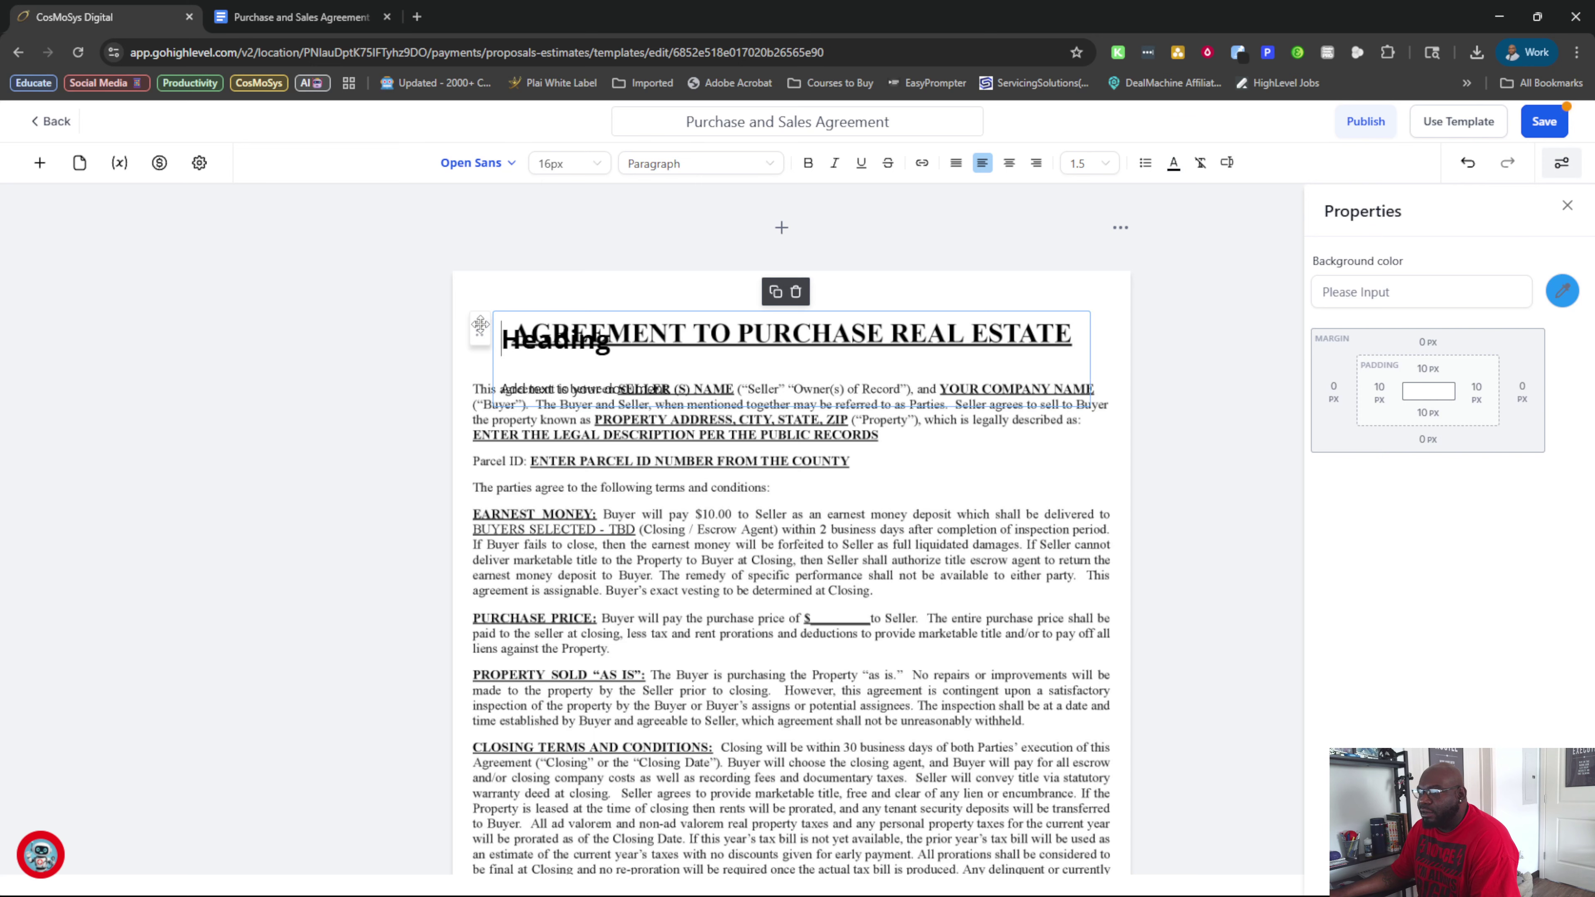
scroll(715, 687, down, 2)
scroll(715, 687, up, 2)
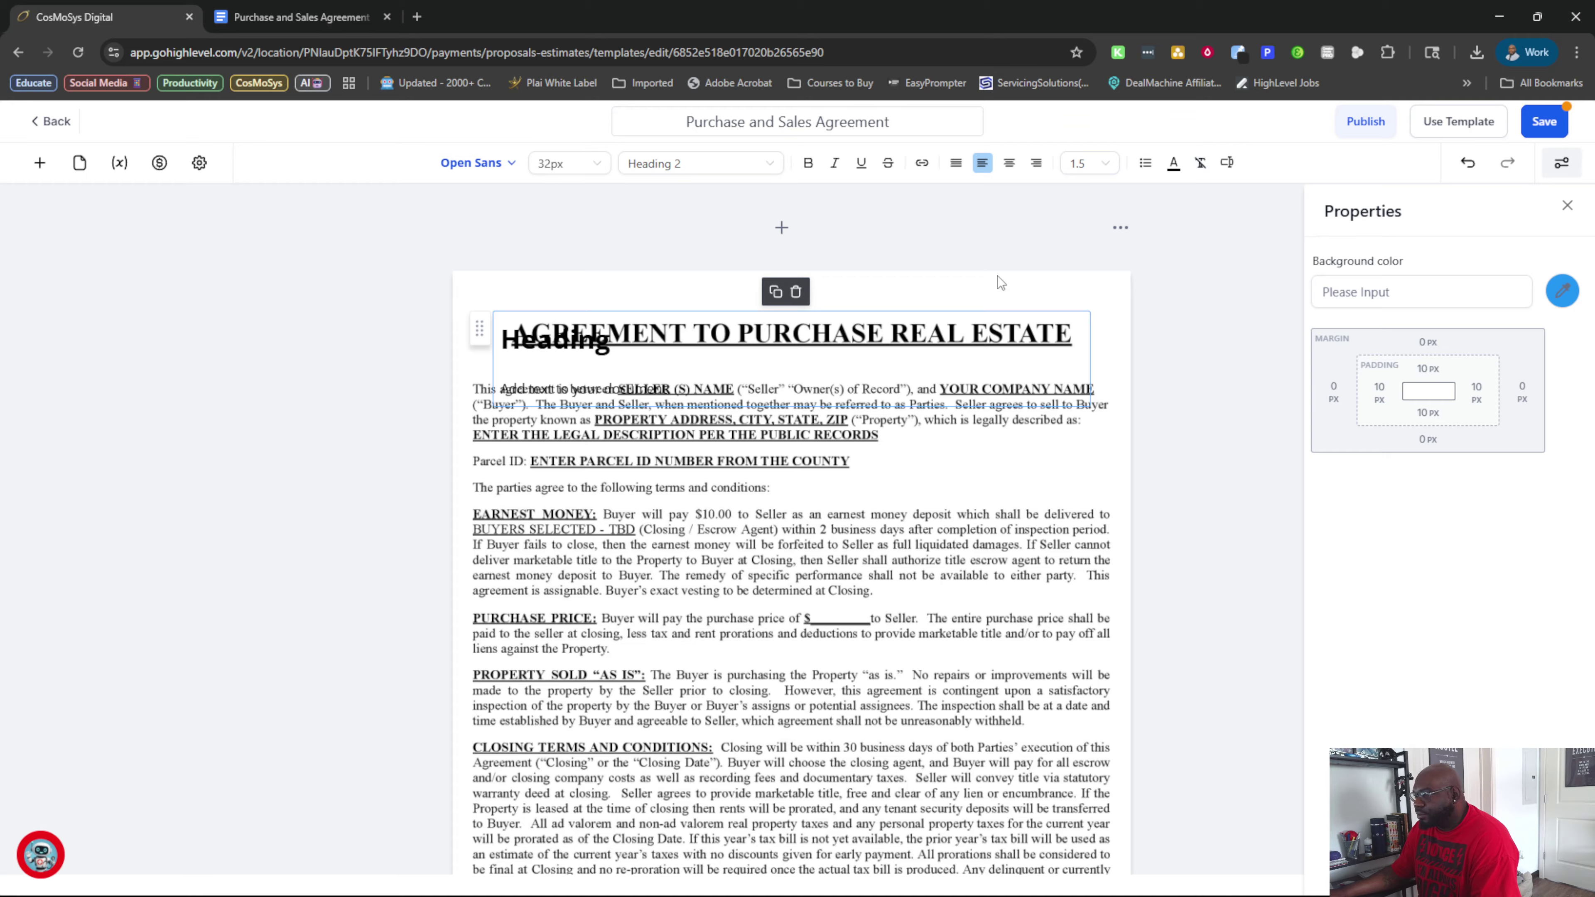
scroll(680, 395, down, 20)
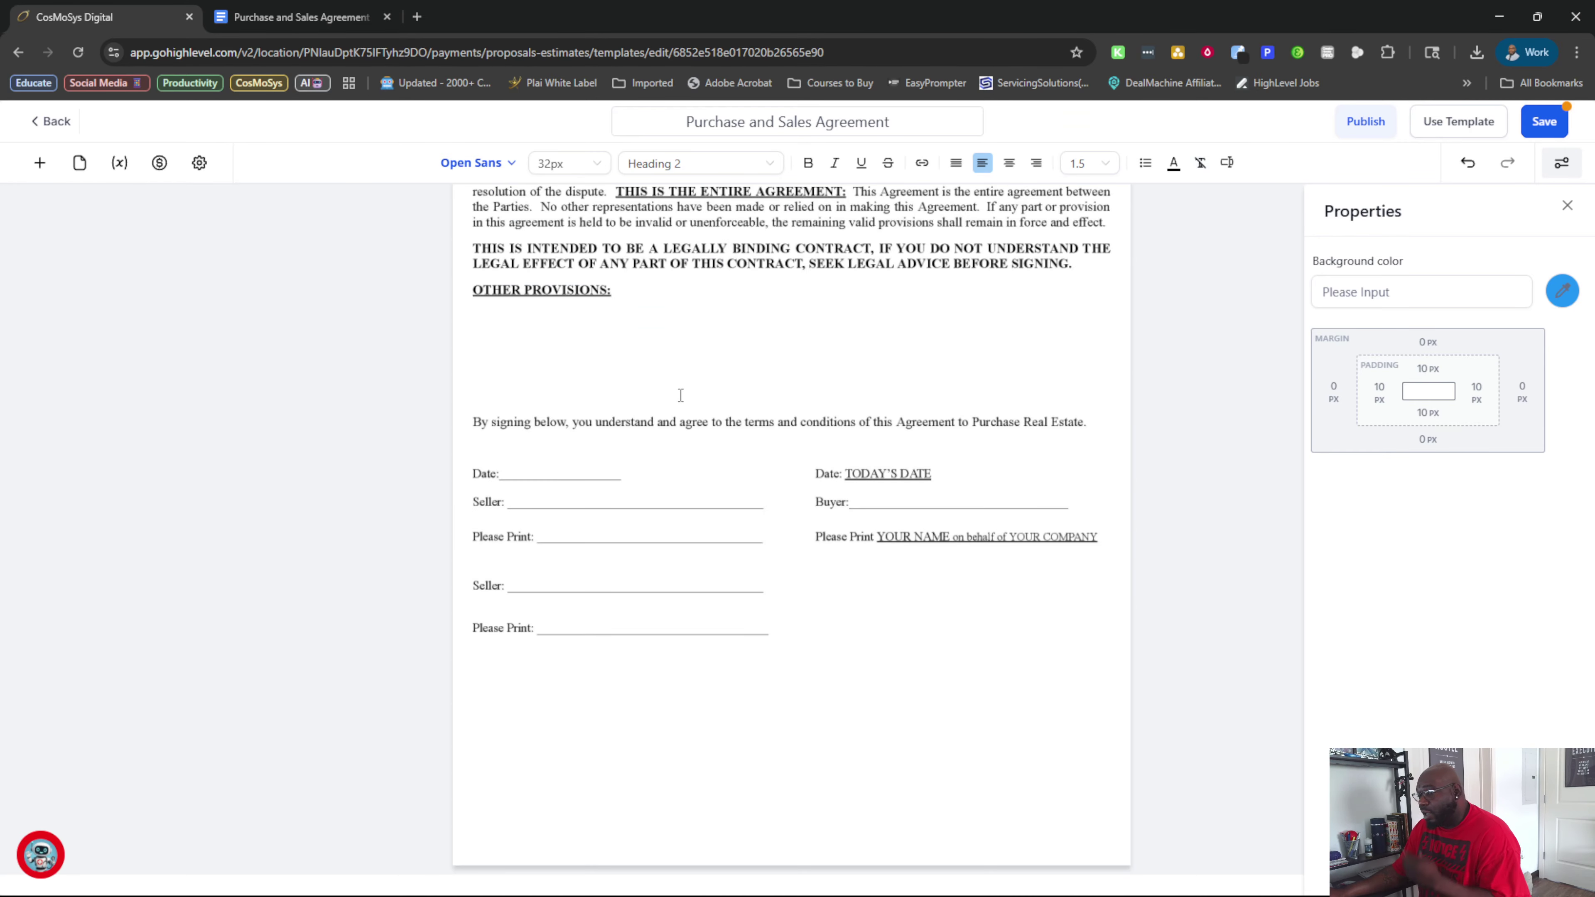
scroll(680, 395, down, 2)
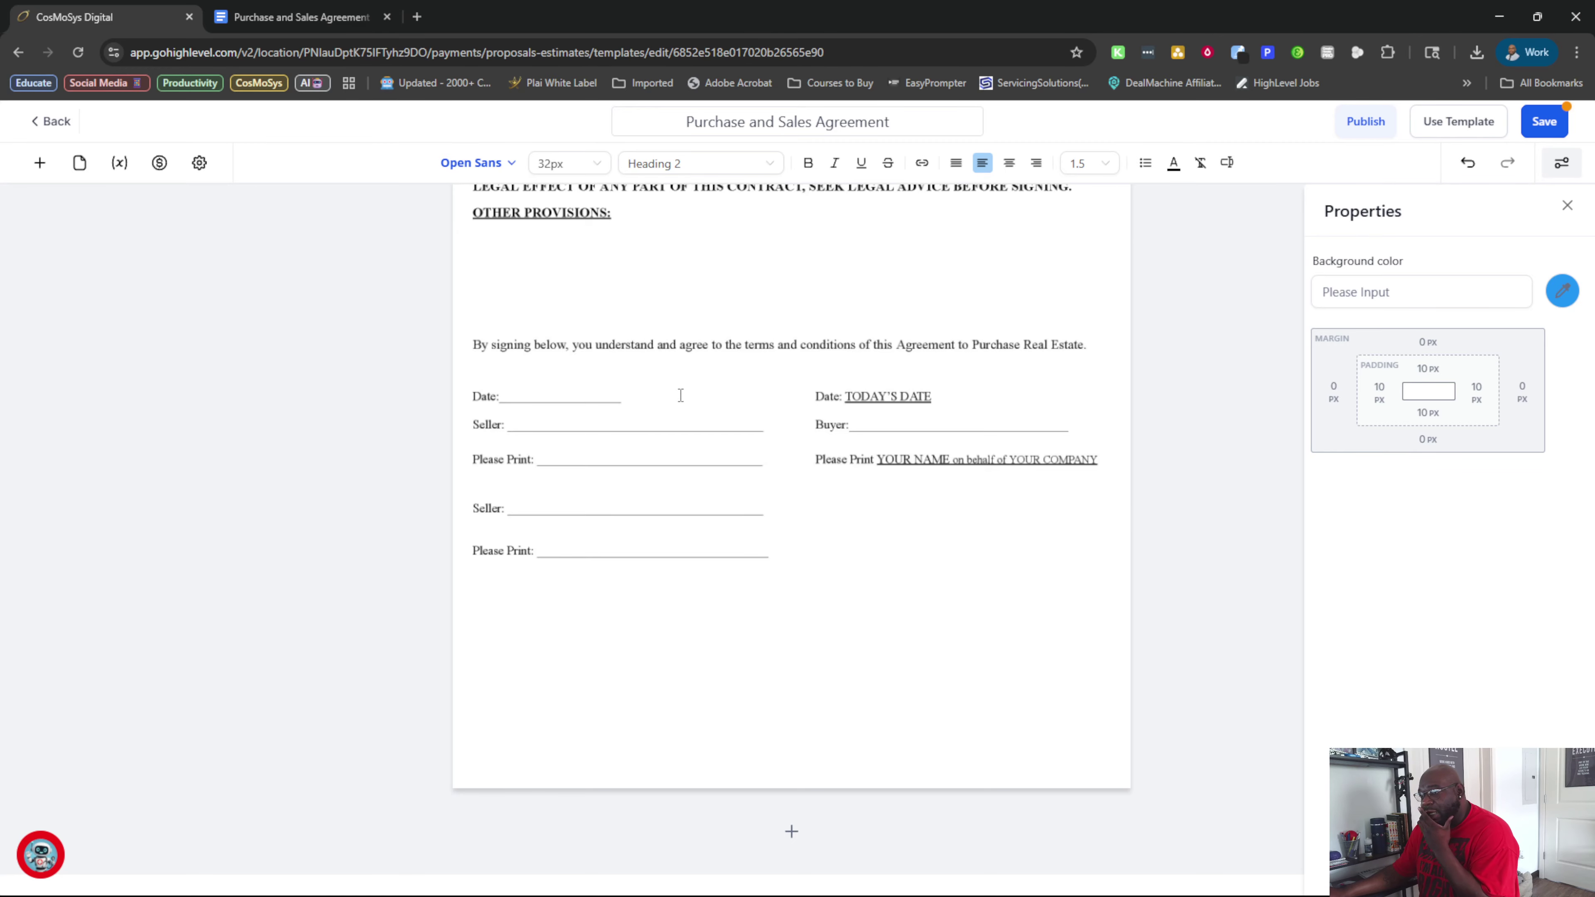
scroll(680, 394, up, 20)
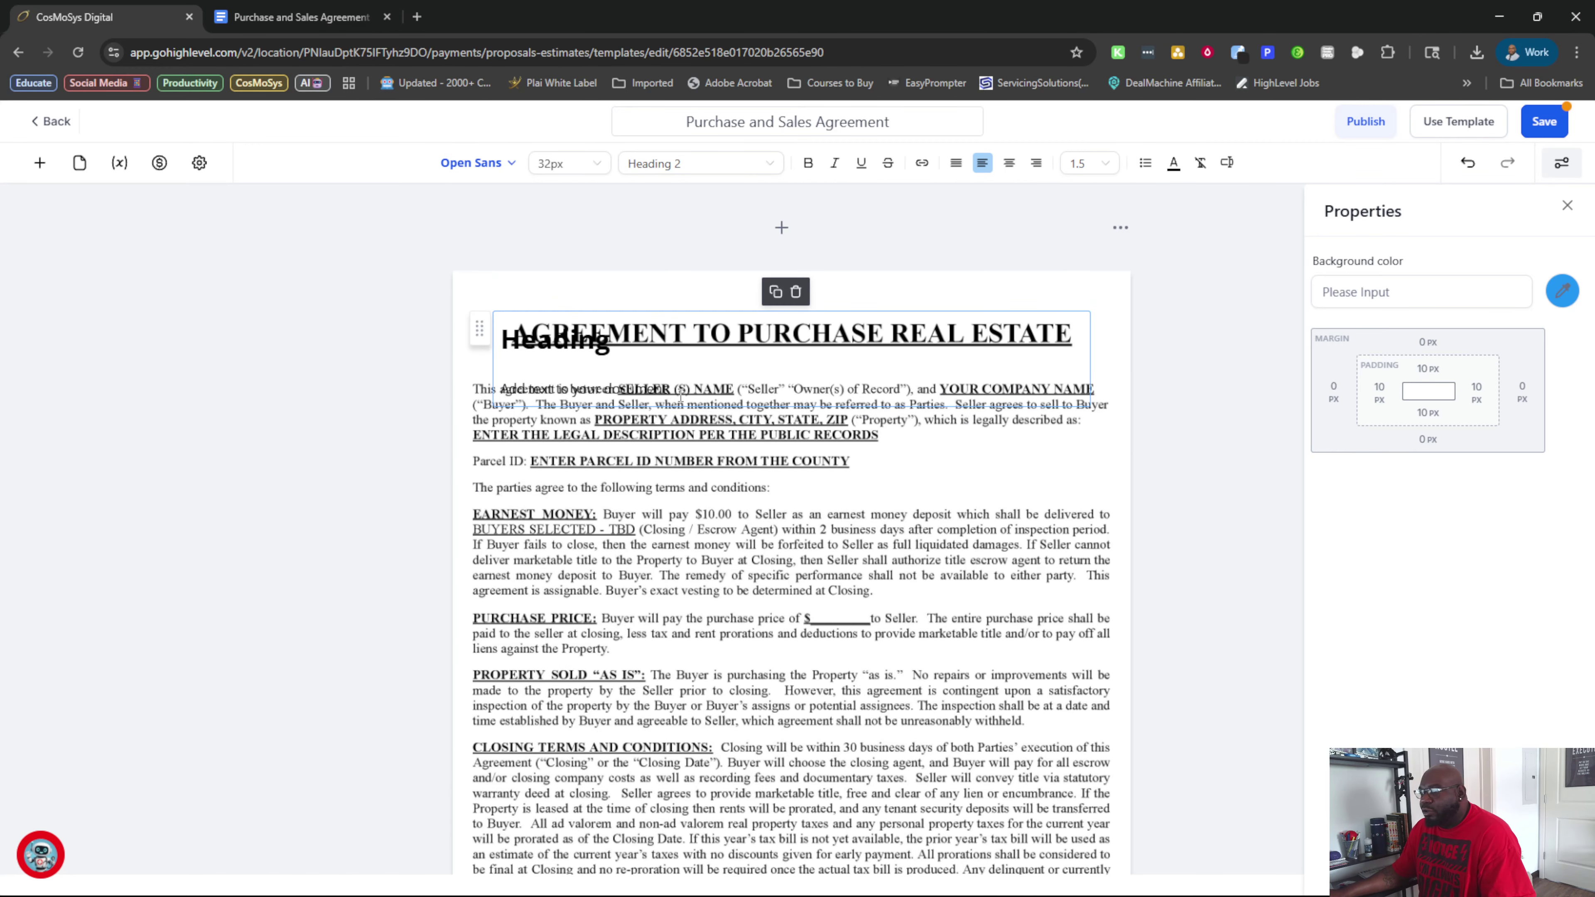
scroll(680, 395, down, 1)
scroll(680, 394, up, 1)
key(Return)
key(Return)
key(Return)
key(Return)
key(Return)
key(Return)
key(Return)
key(Return)
key(Return)
key(Return)
key(Return)
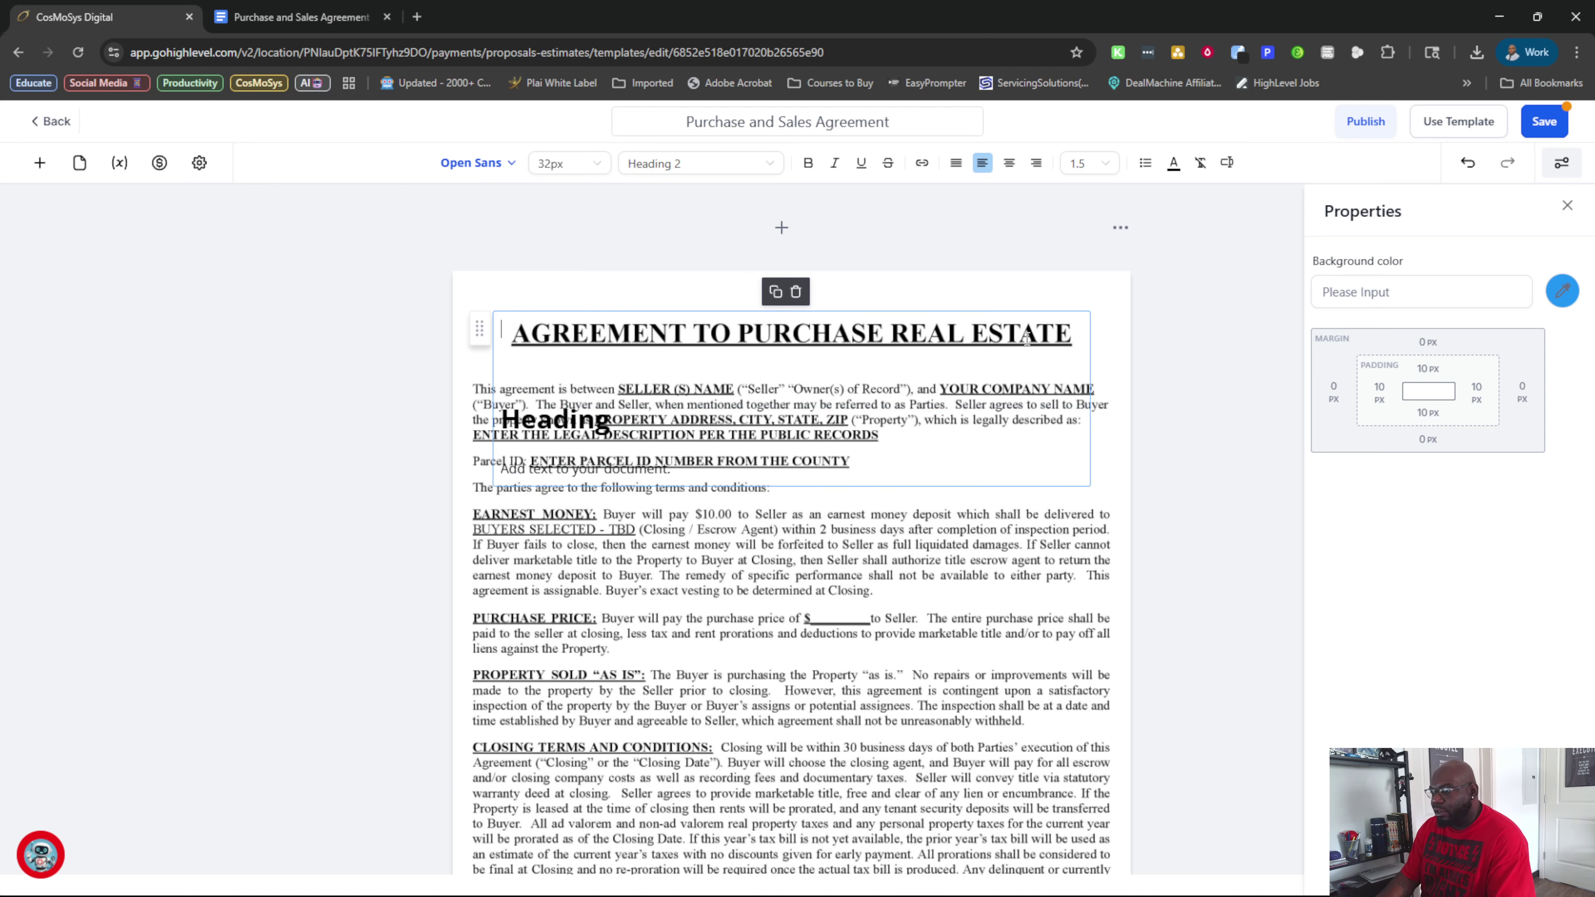
key(Return)
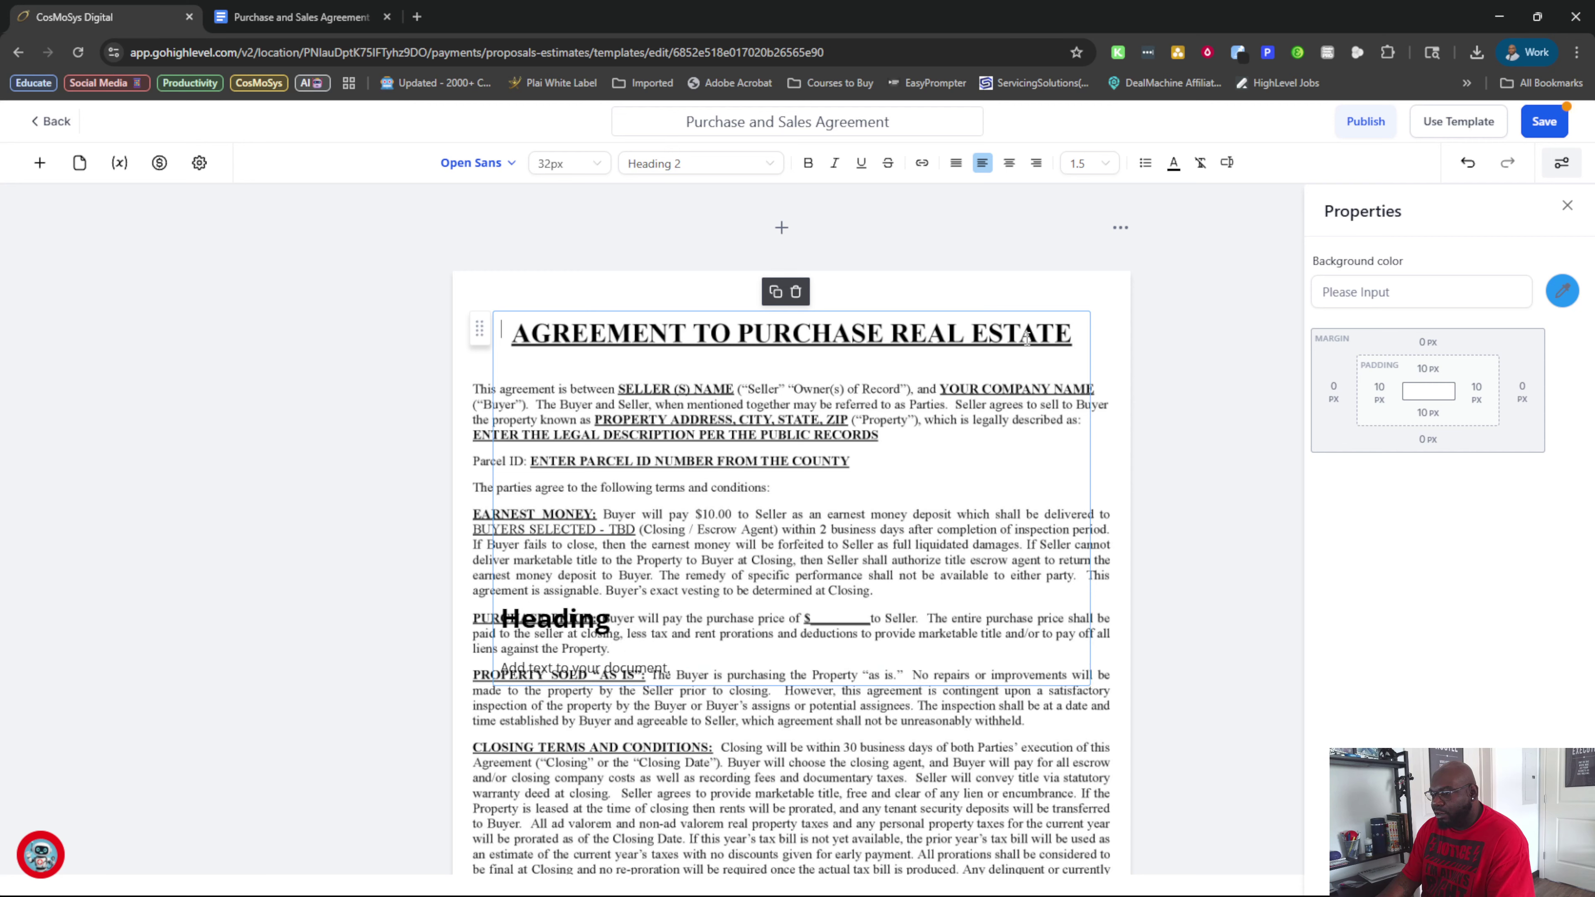
scroll(1026, 339, down, 10)
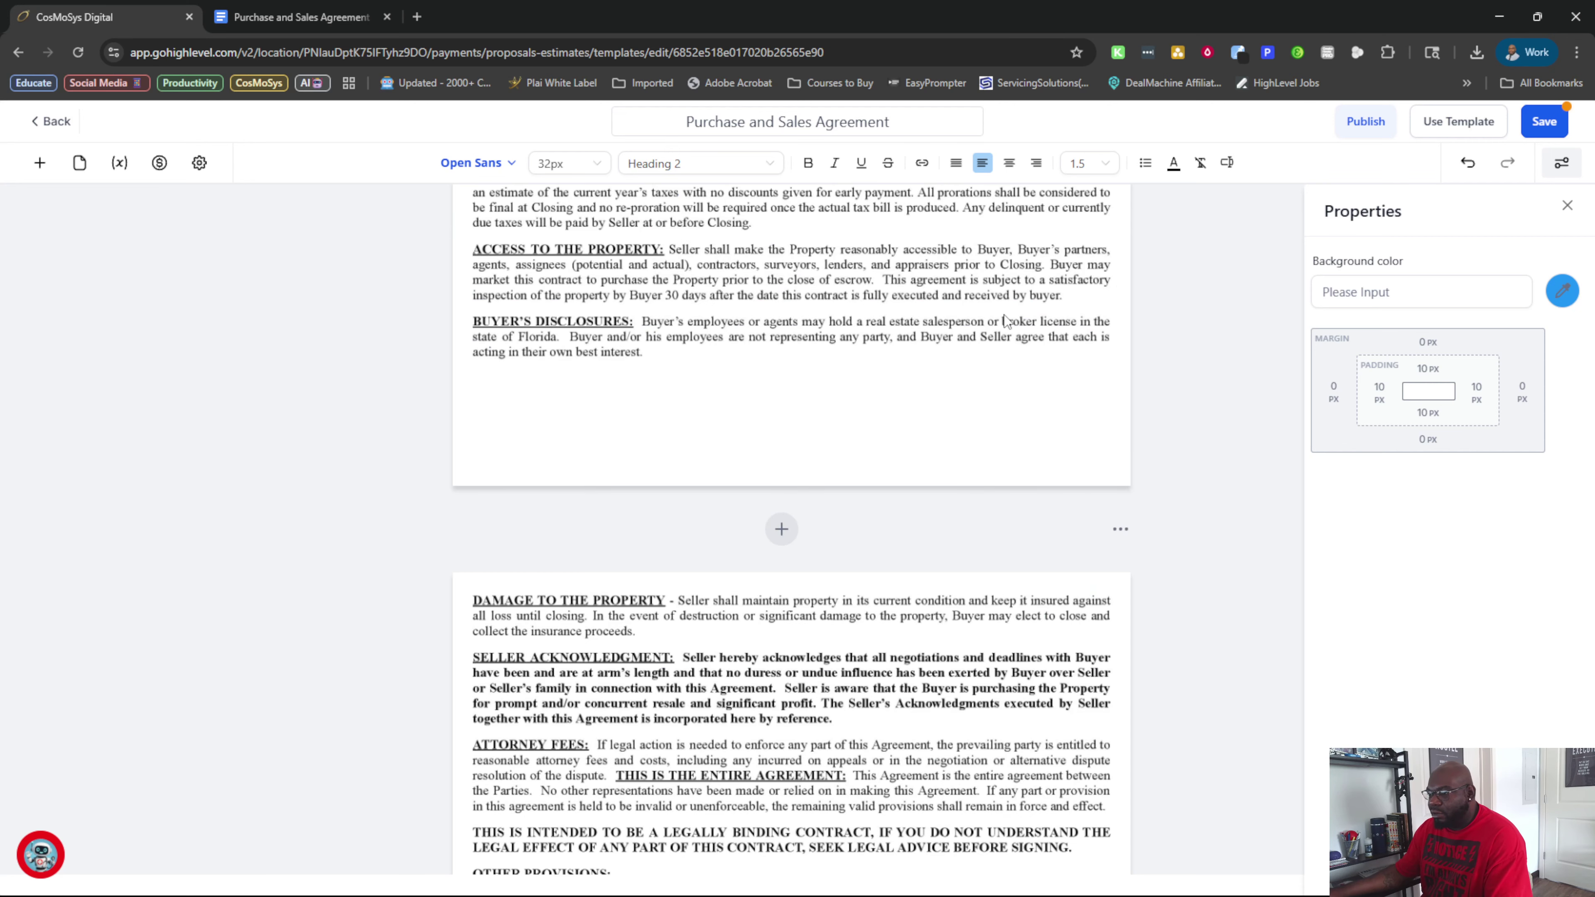
Place a signature field in the seller's signing block on the last page of the agreement
scroll(957, 320, up, 8)
scroll(958, 321, up, 3)
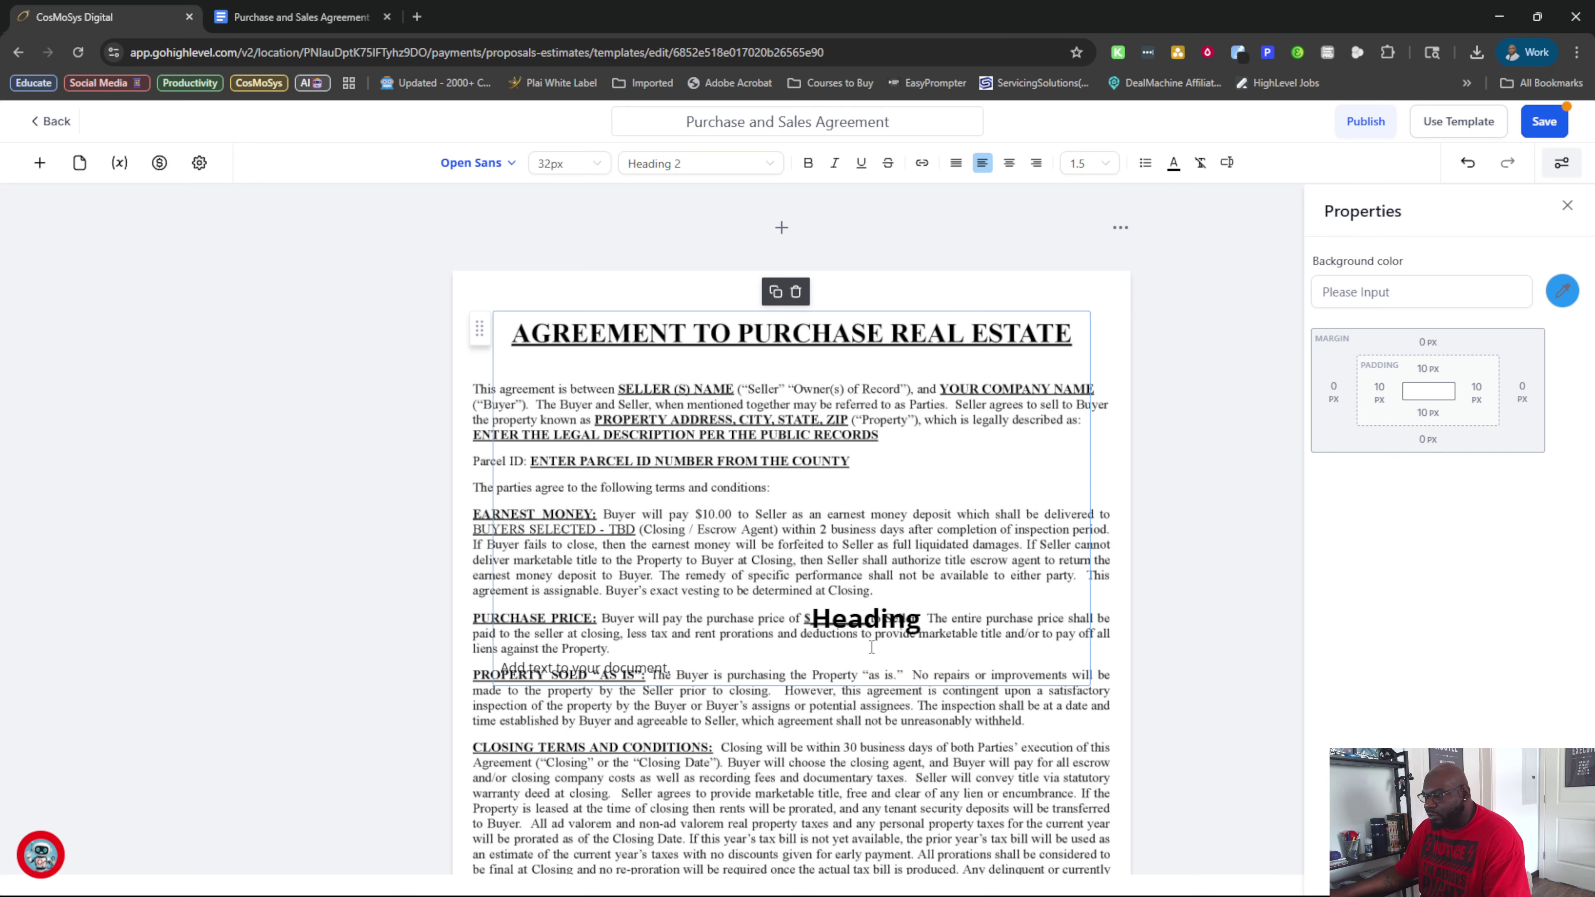
scroll(903, 614, down, 20)
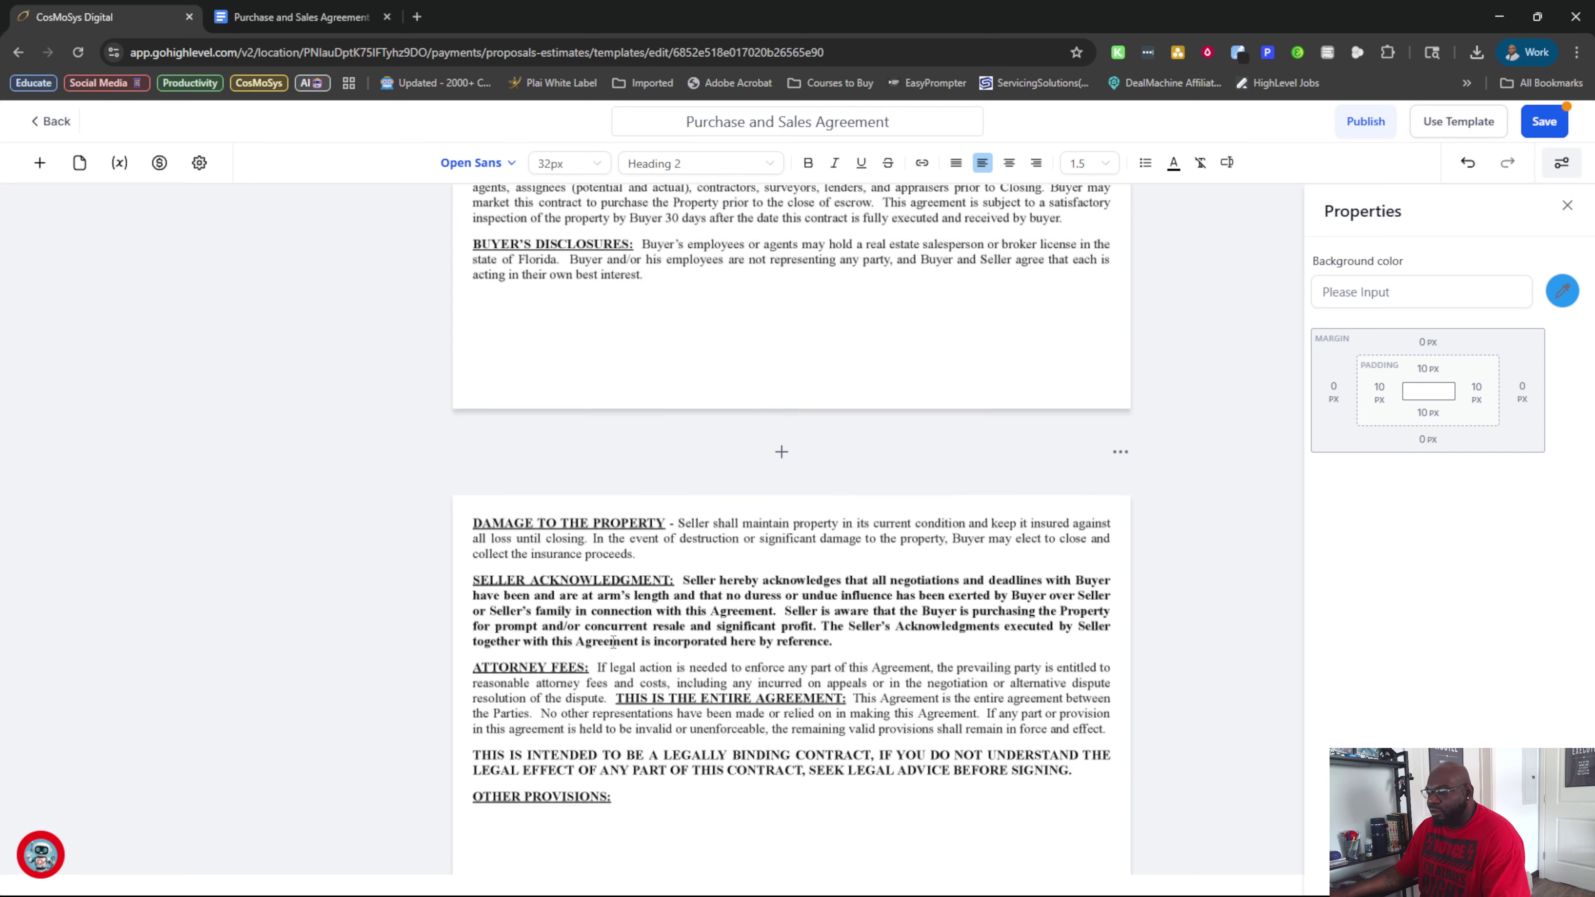
scroll(614, 642, up, 15)
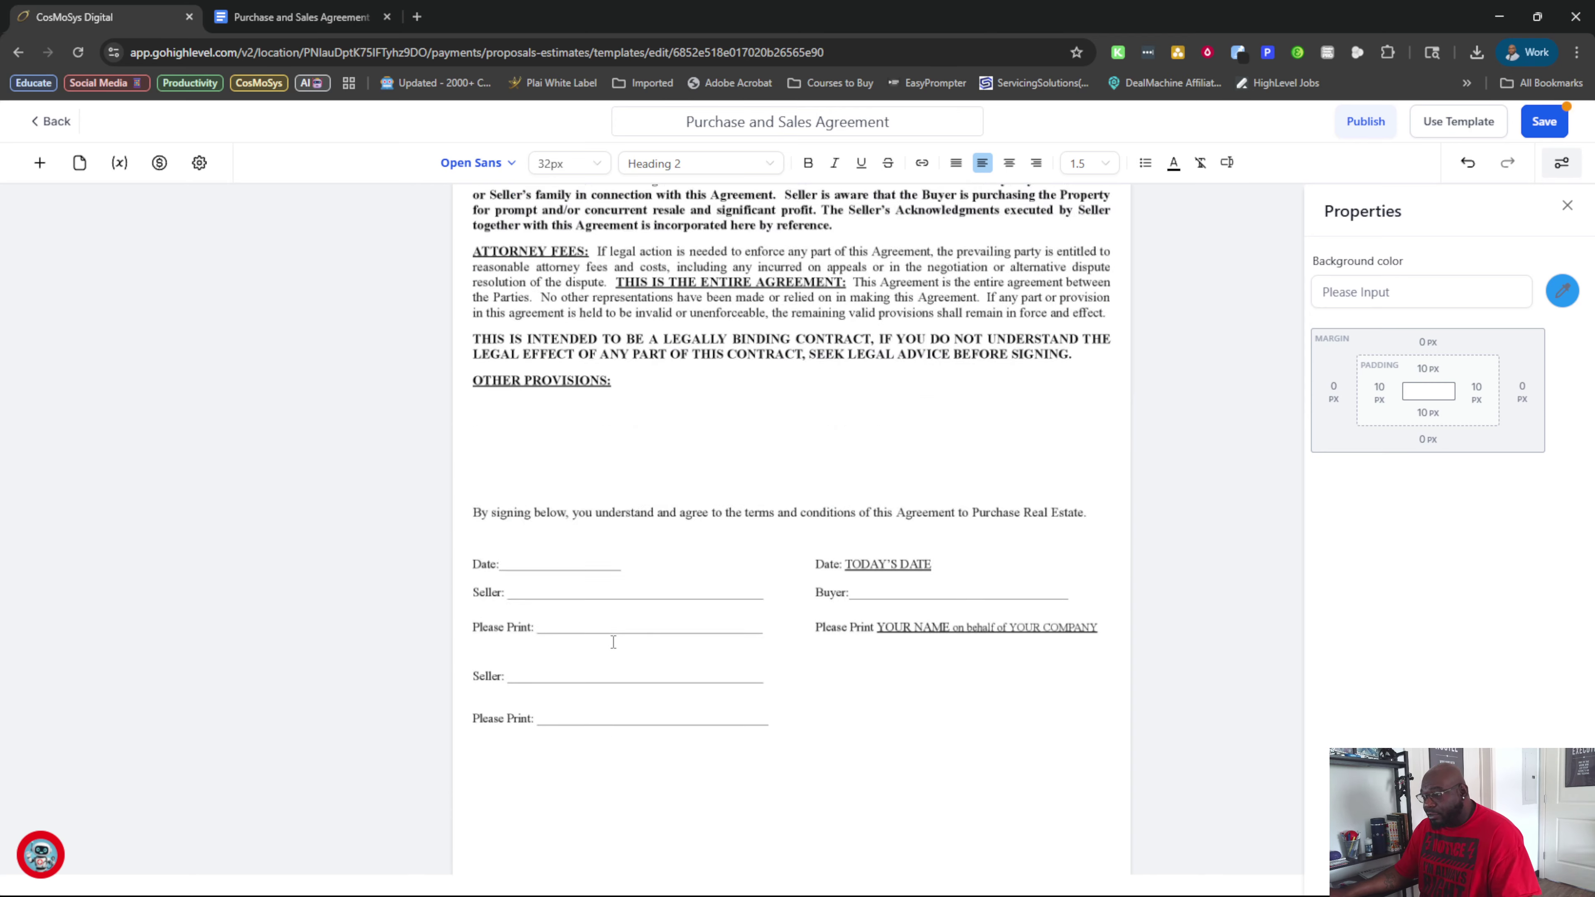
scroll(613, 641, up, 3)
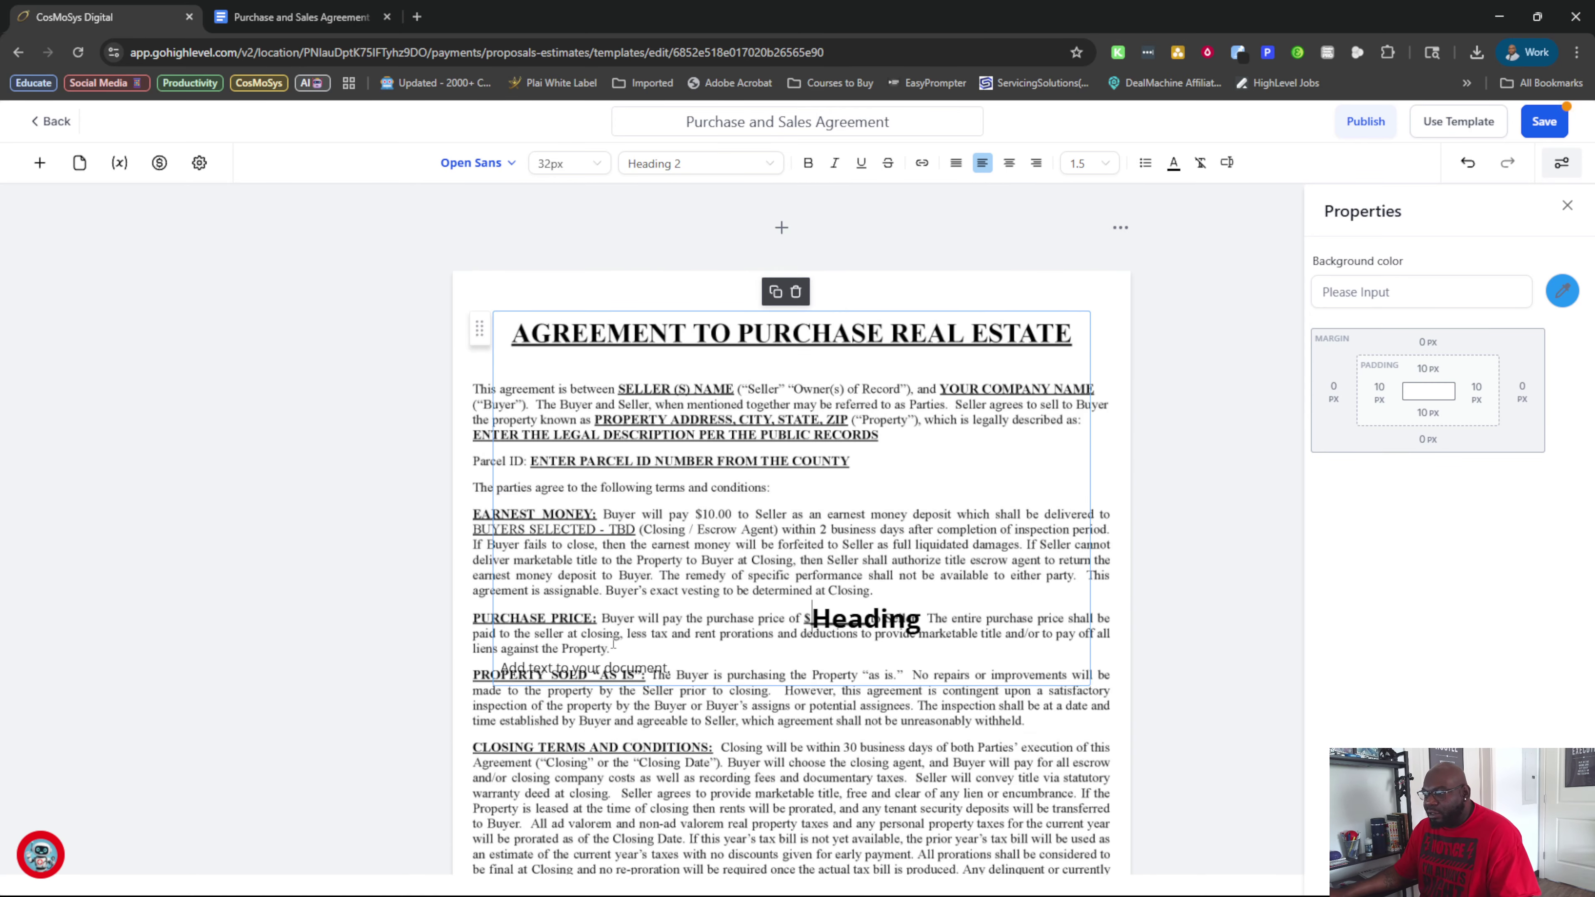
click(38, 164)
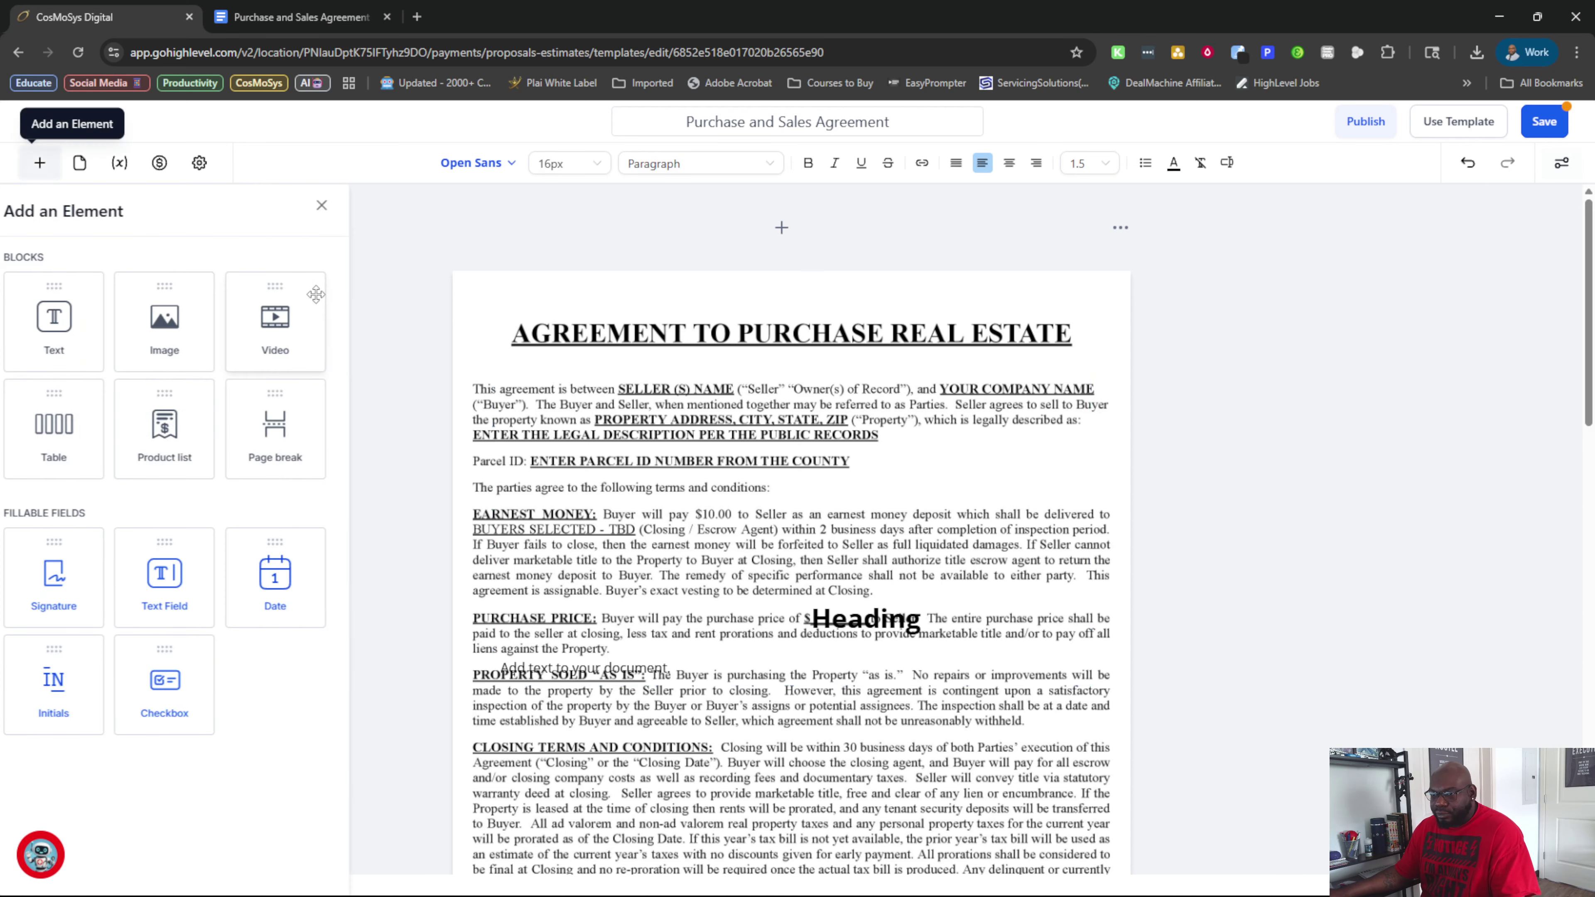
scroll(586, 551, down, 9)
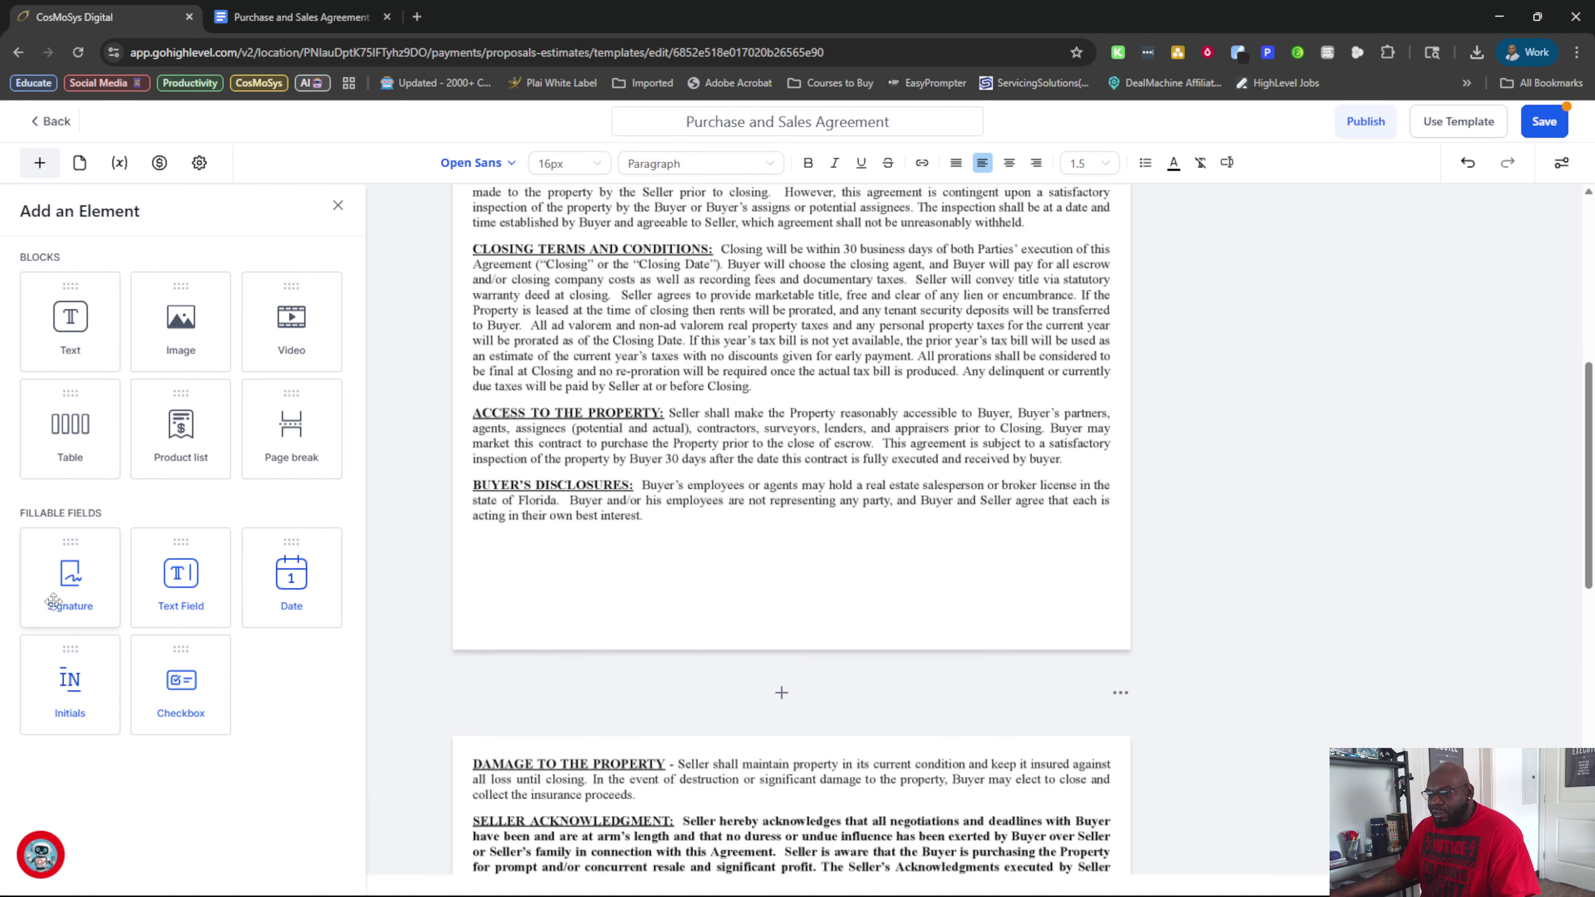
drag(53, 601, 581, 715)
scroll(703, 679, down, 9)
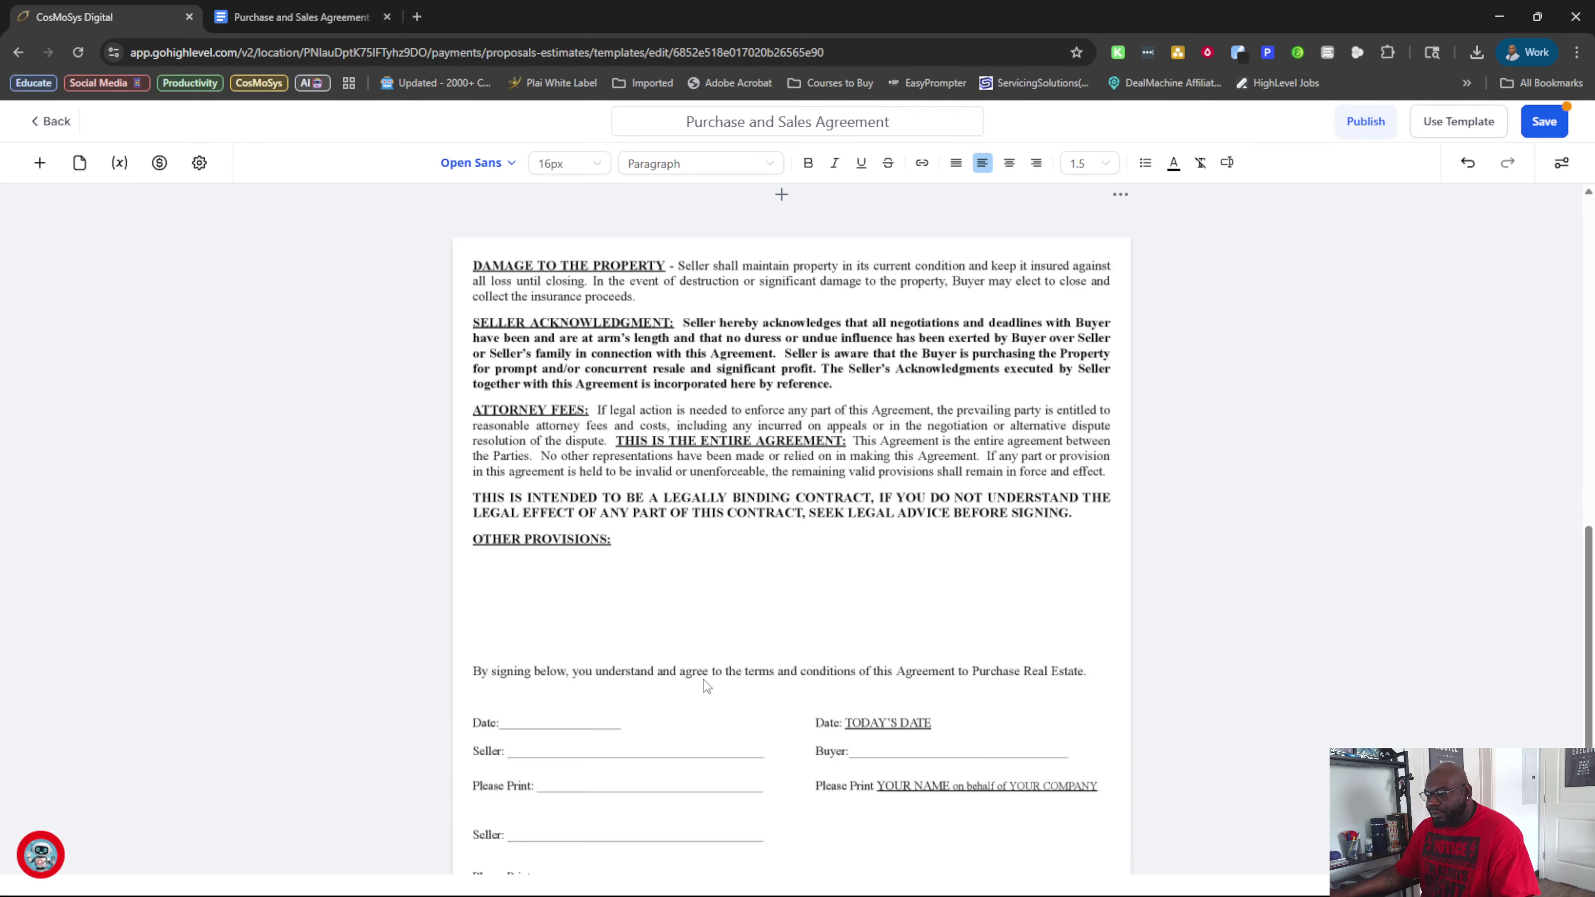
scroll(703, 679, down, 6)
click(40, 163)
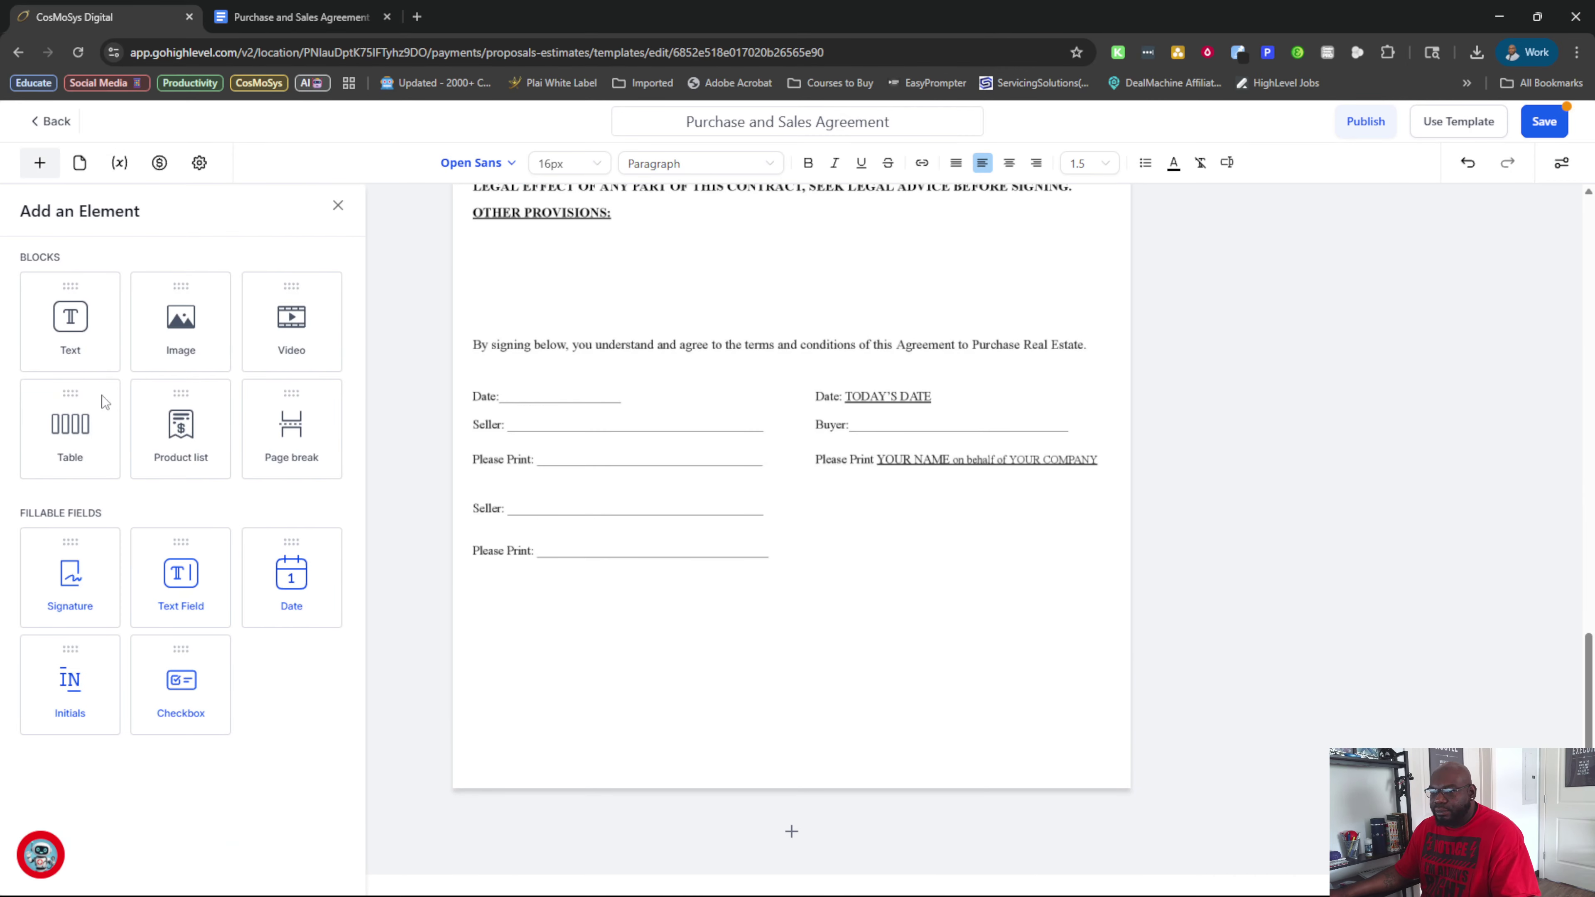
mouse_move(70, 572)
mouse_down()
mouse_move(534, 402)
mouse_move(517, 371)
mouse_move(614, 399)
mouse_move(568, 562)
mouse_move(660, 416)
mouse_move(893, 556)
mouse_move(697, 594)
mouse_move(666, 484)
mouse_move(569, 481)
mouse_up()
Add a second text element with the default heading to the agreement's first page
scroll(634, 458, up, 10)
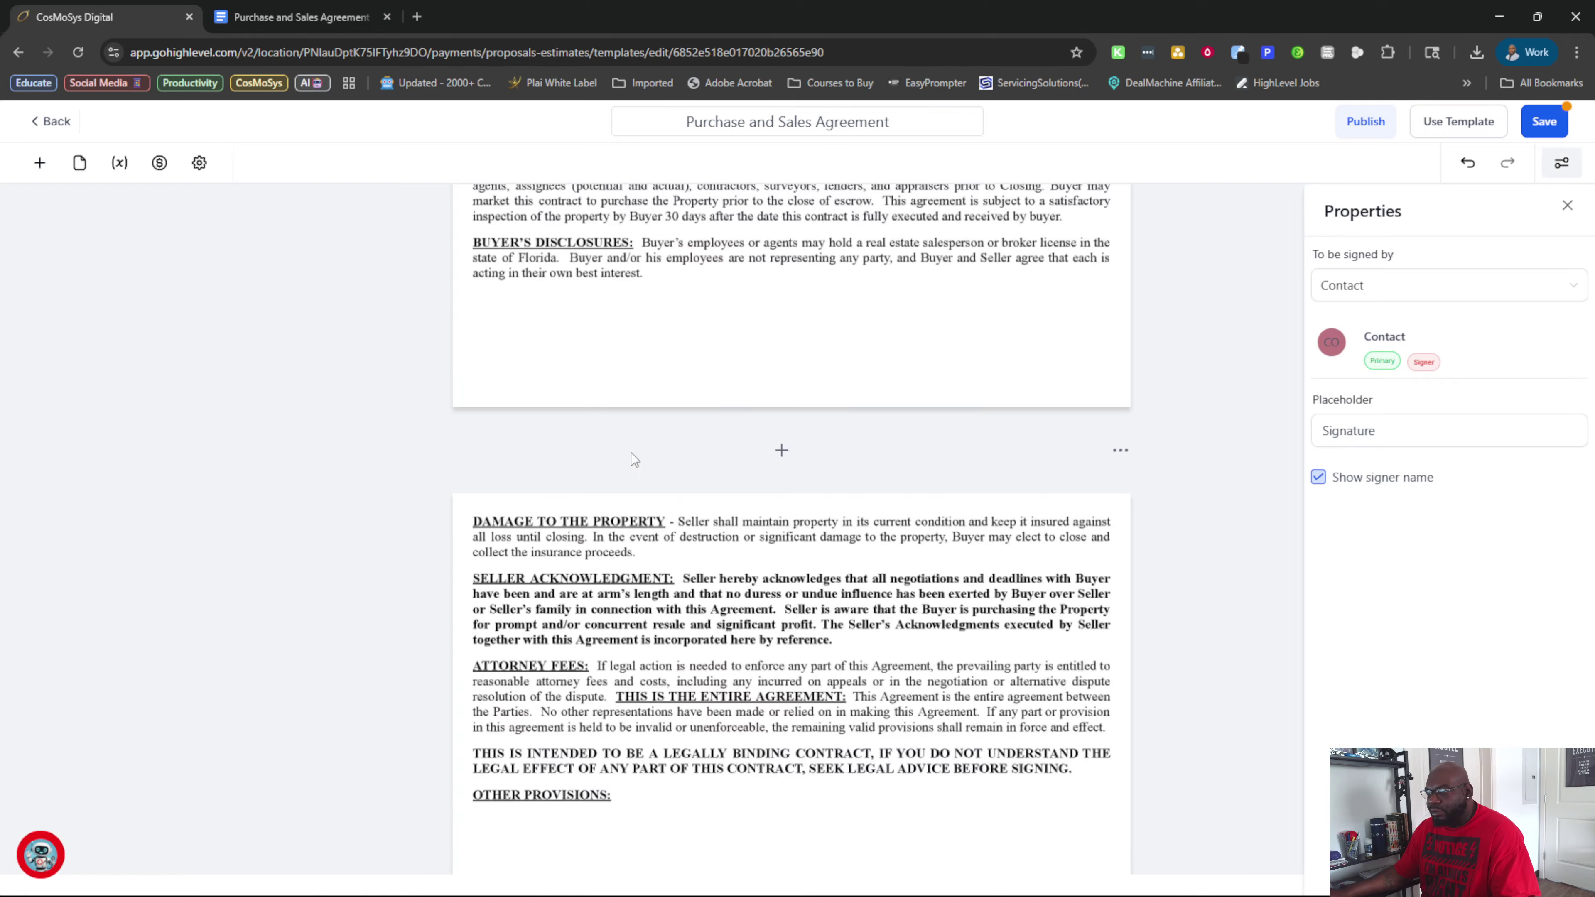
scroll(634, 458, up, 10)
click(40, 163)
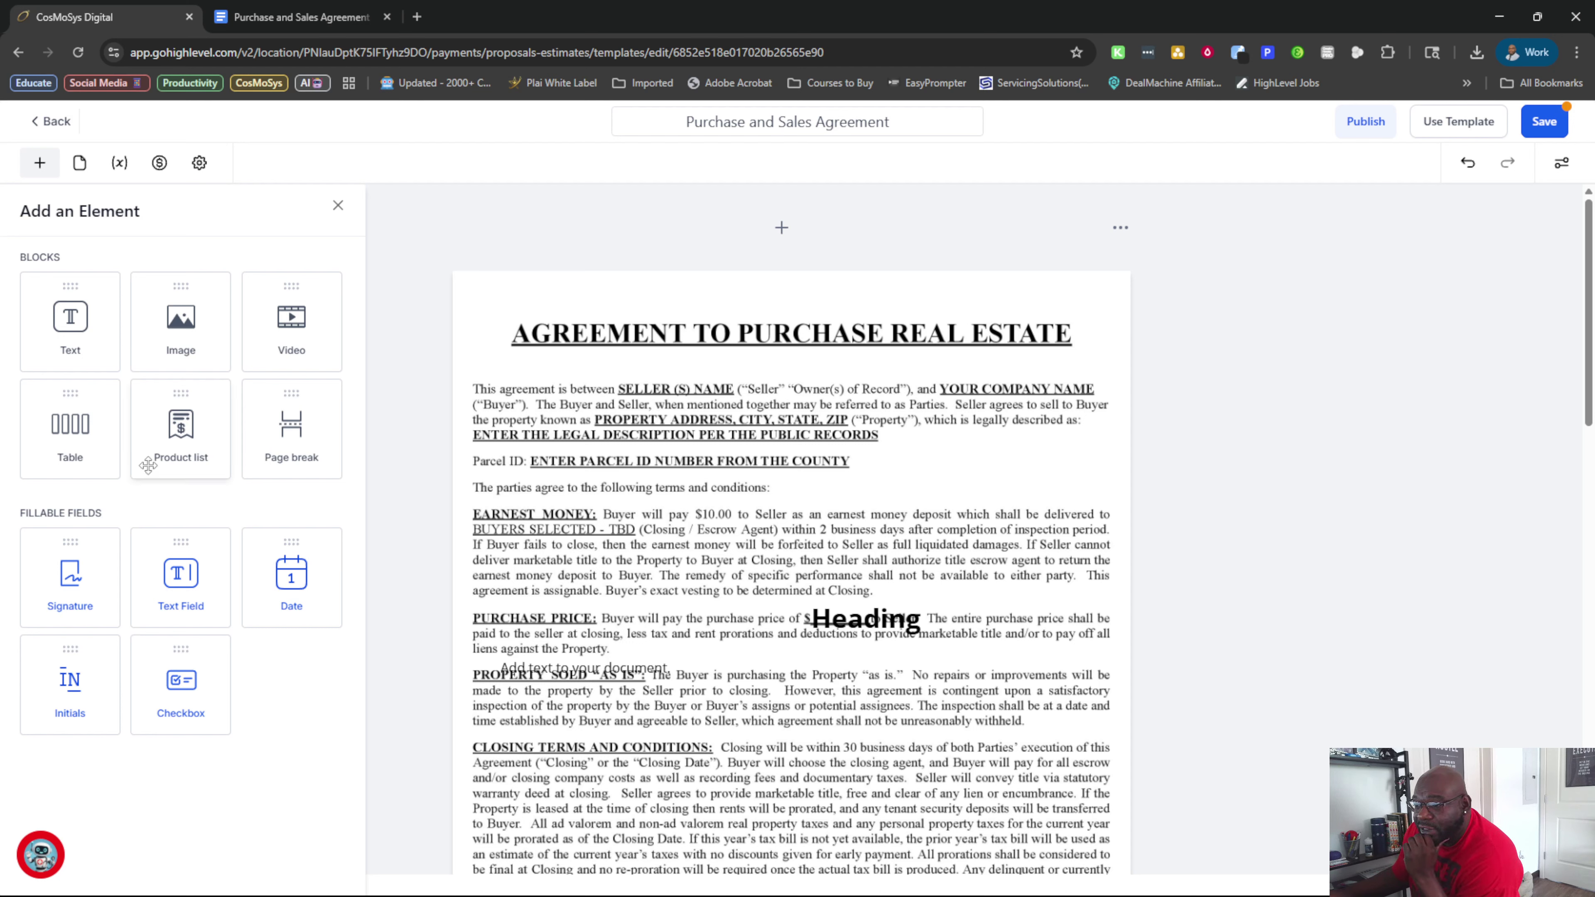
click(75, 340)
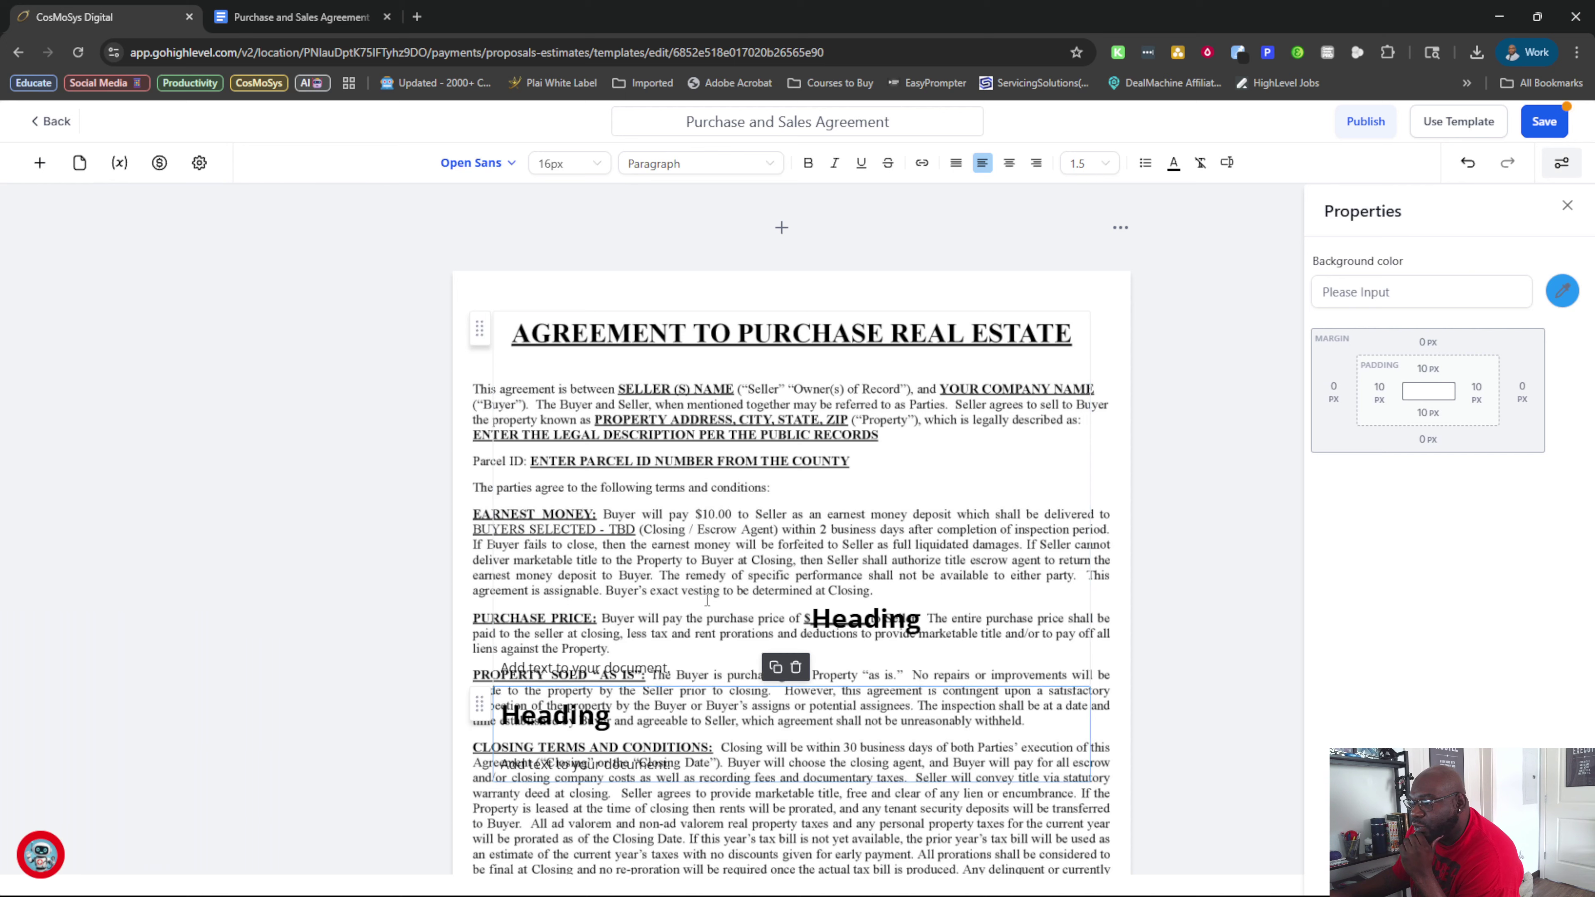
Delete both text elements from the first page and leave the template editor
click(478, 325)
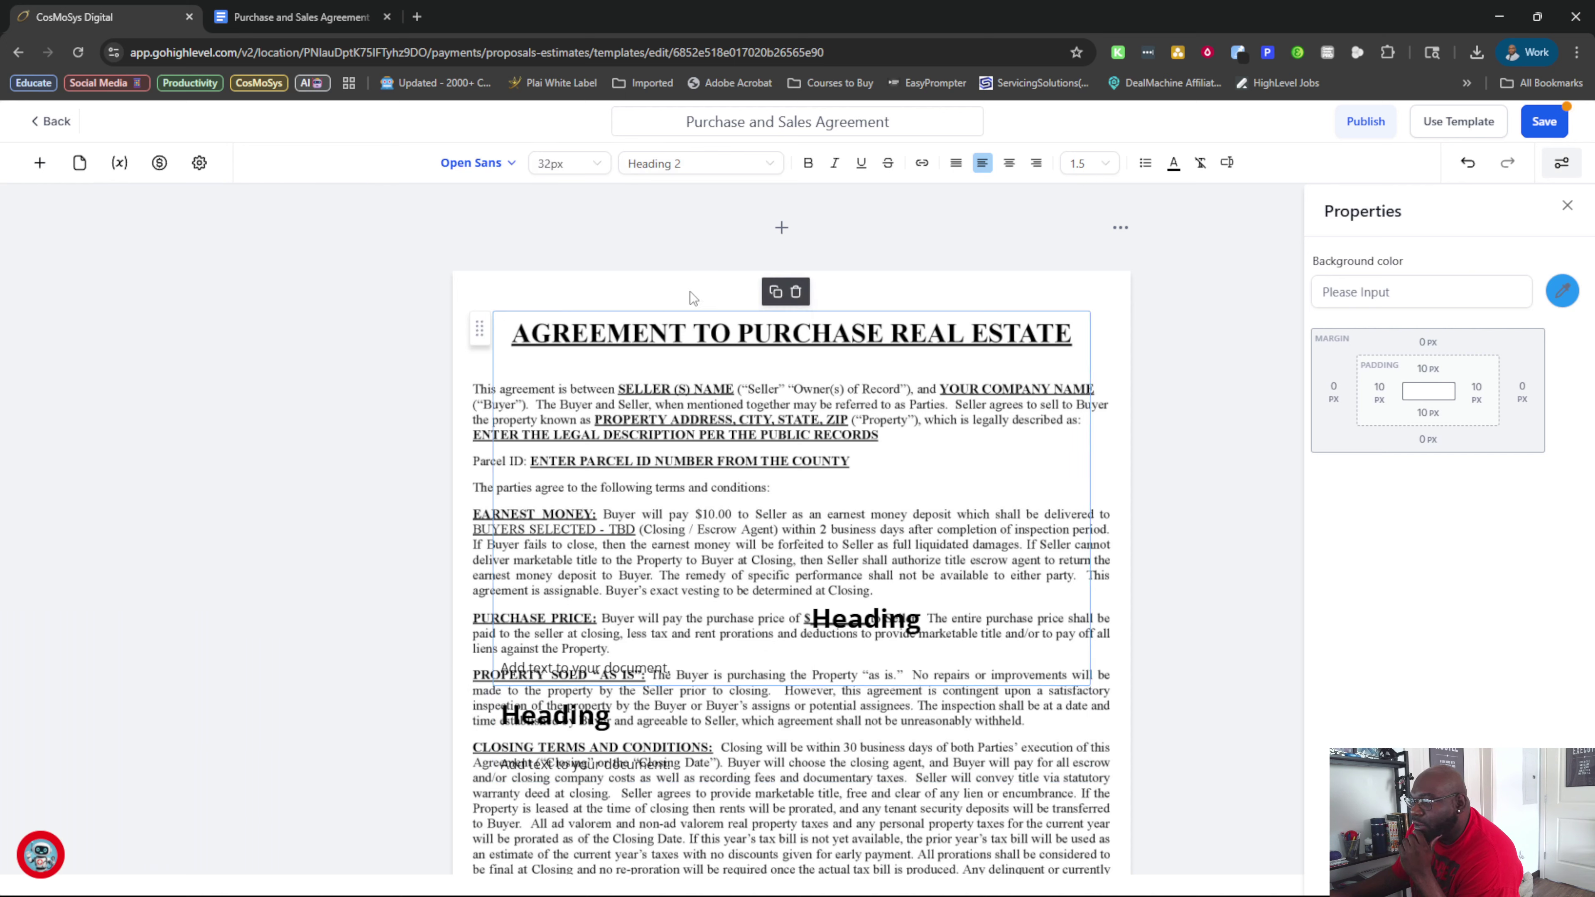
click(795, 291)
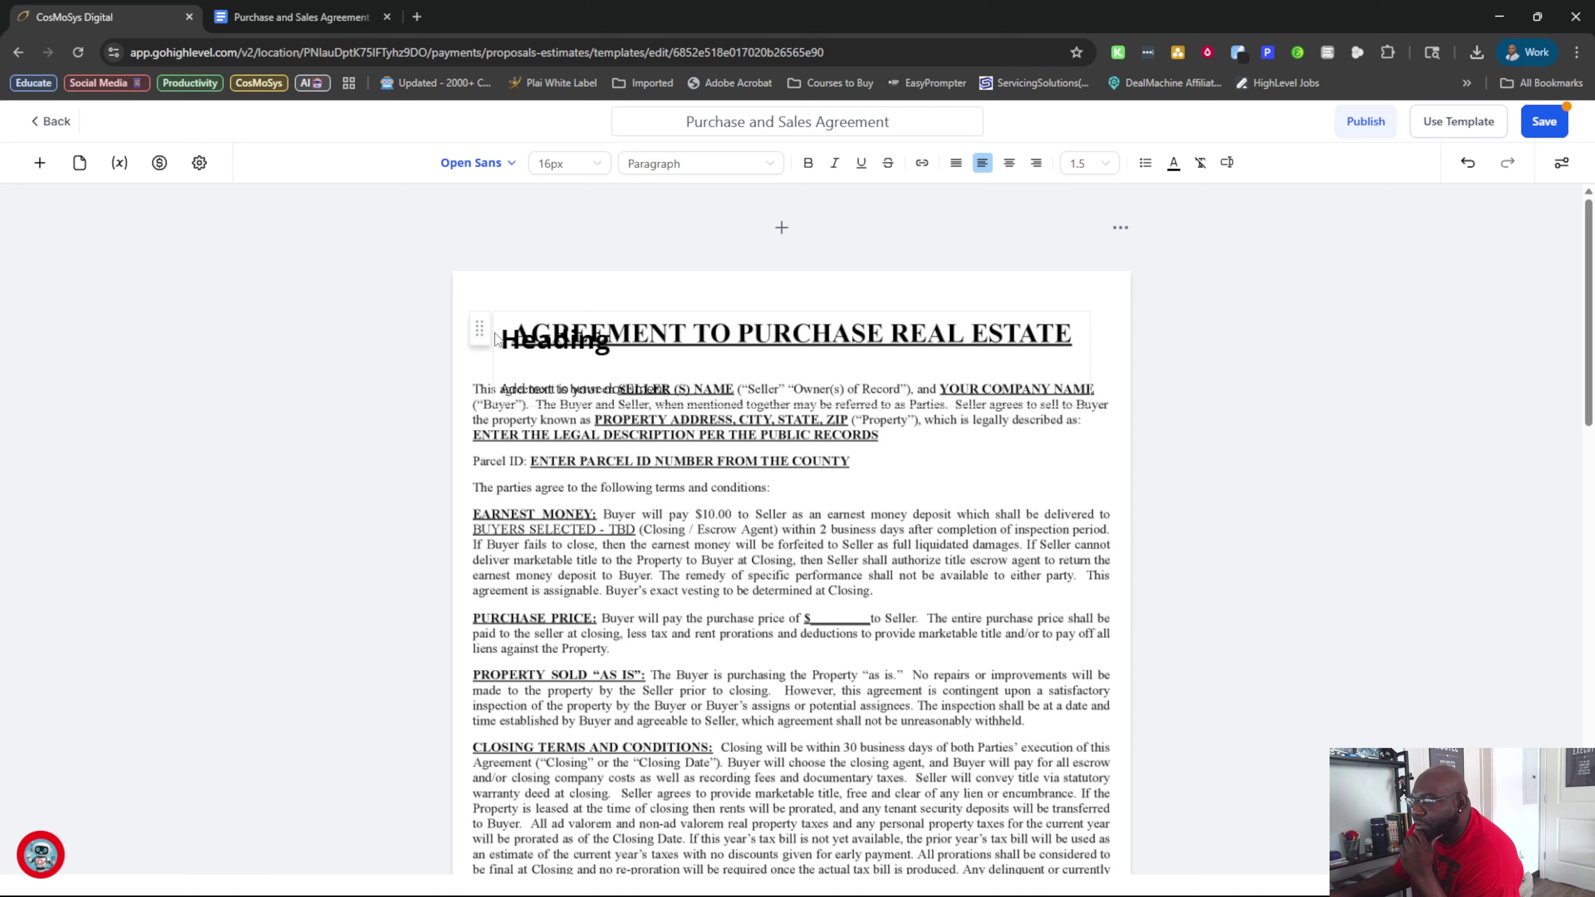
click(478, 333)
click(795, 293)
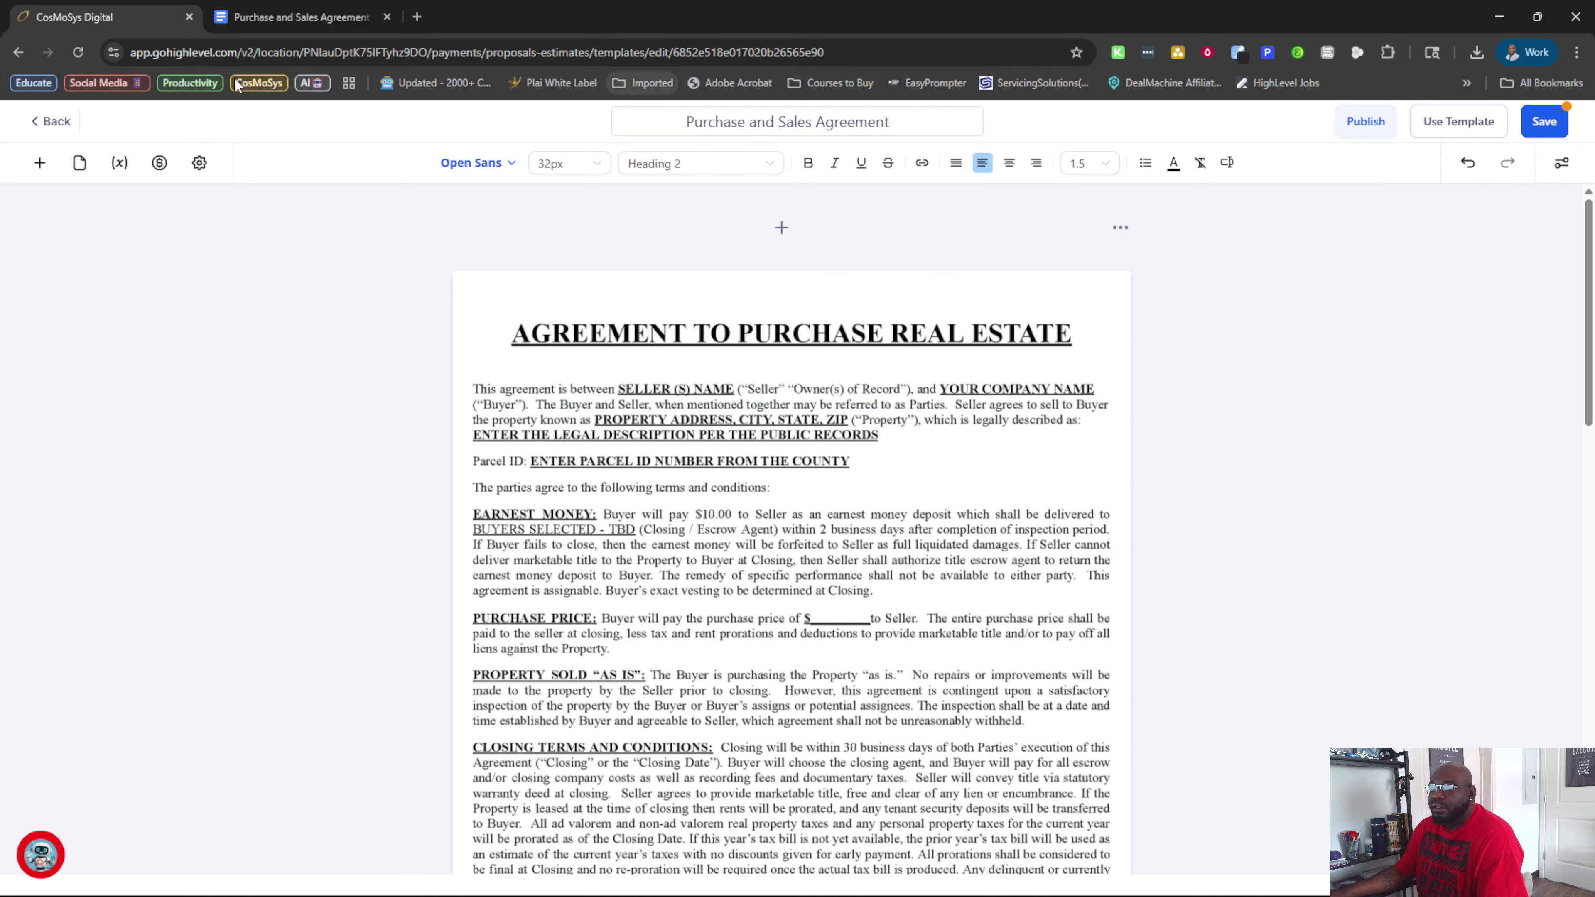
click(56, 121)
click(983, 576)
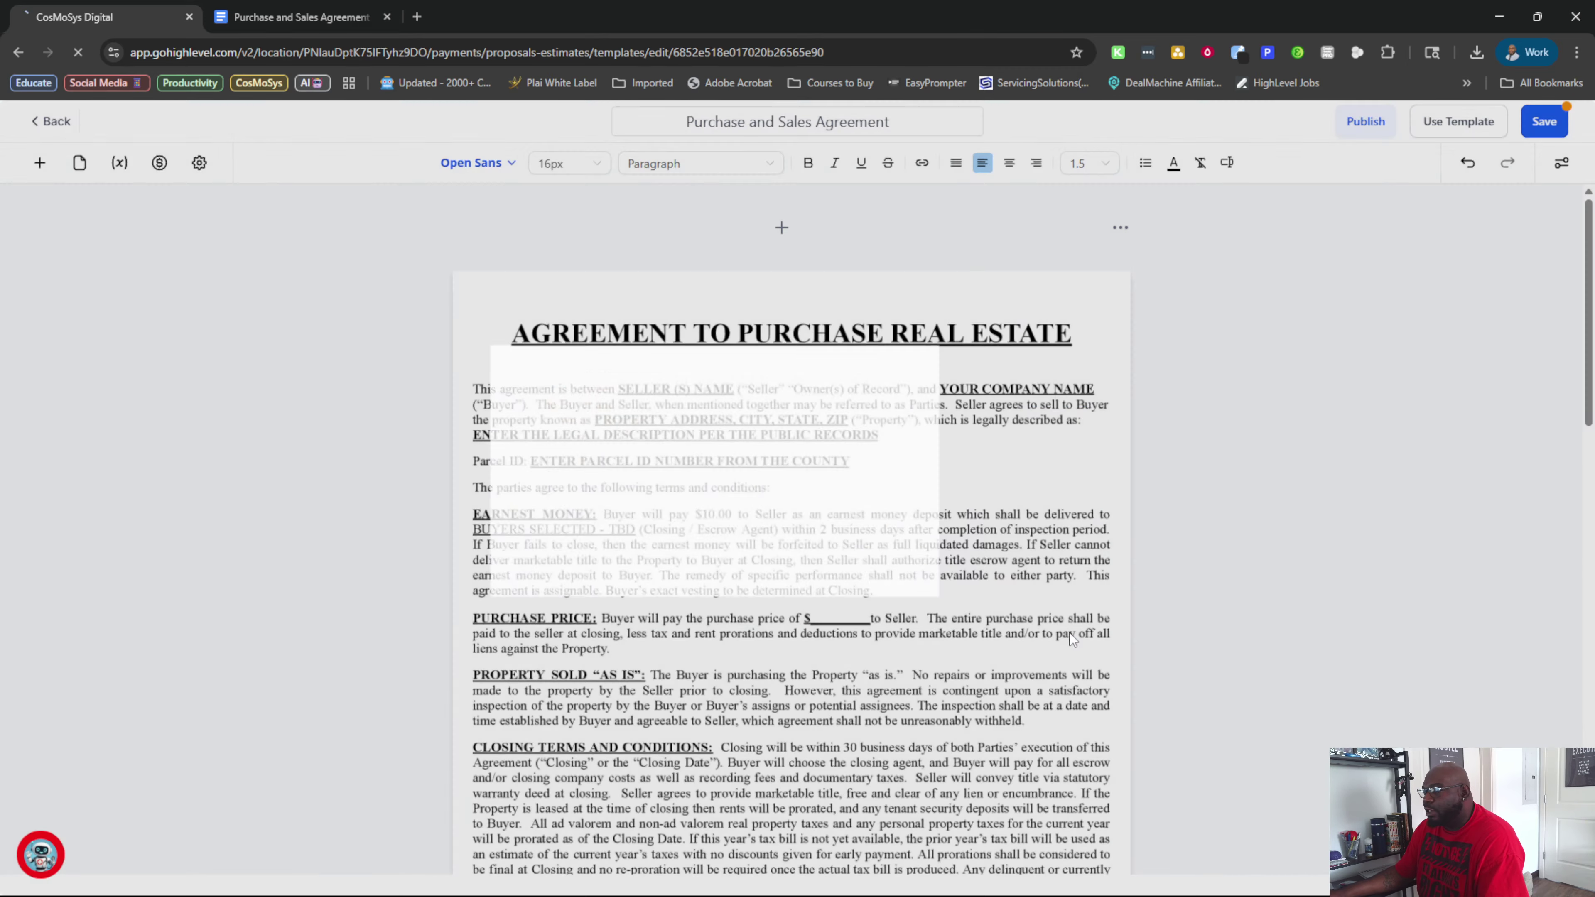
Switch to the Purchase and Sales Agreement in Google Docs and copy the agreement text from its title to the end, without the disclaimer page
click(295, 17)
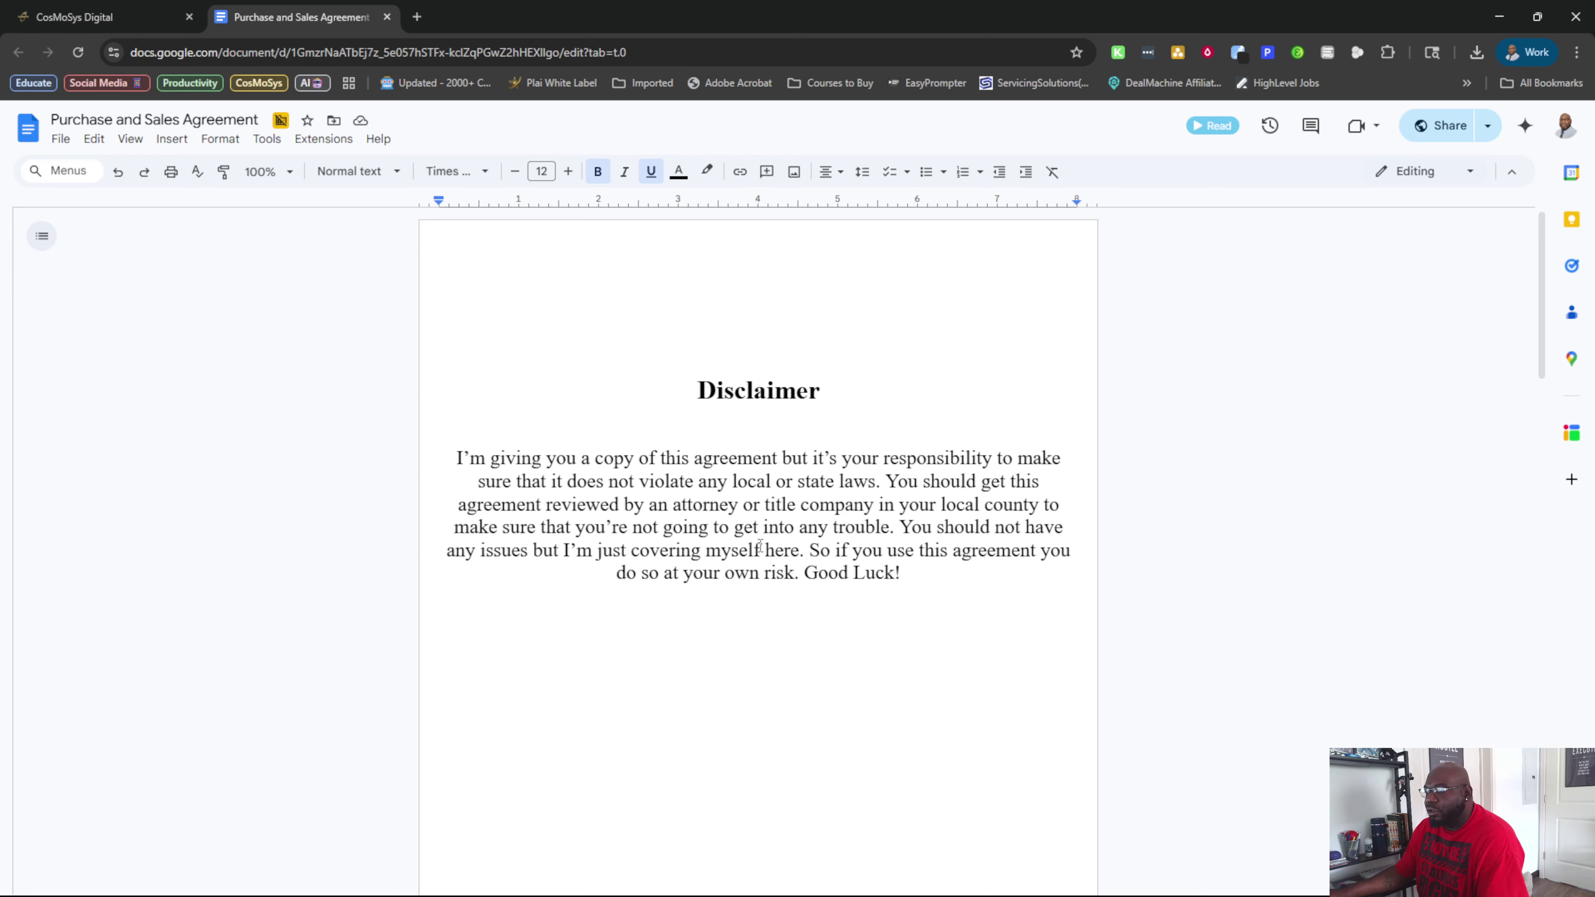
scroll(596, 251, down, 10)
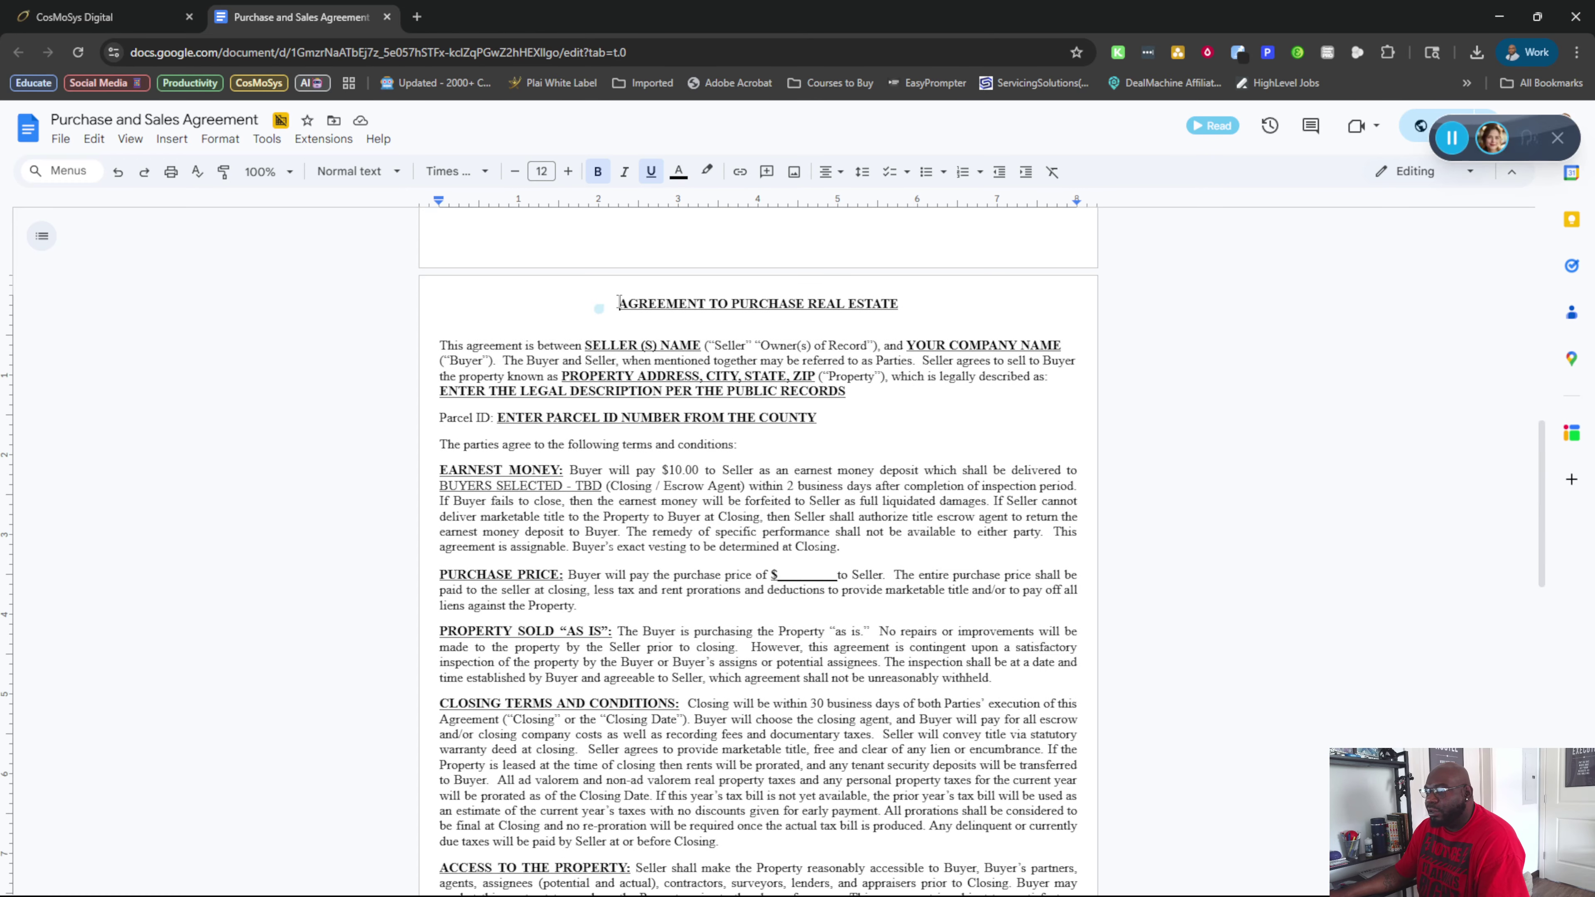
scroll(1202, 255, up, 4)
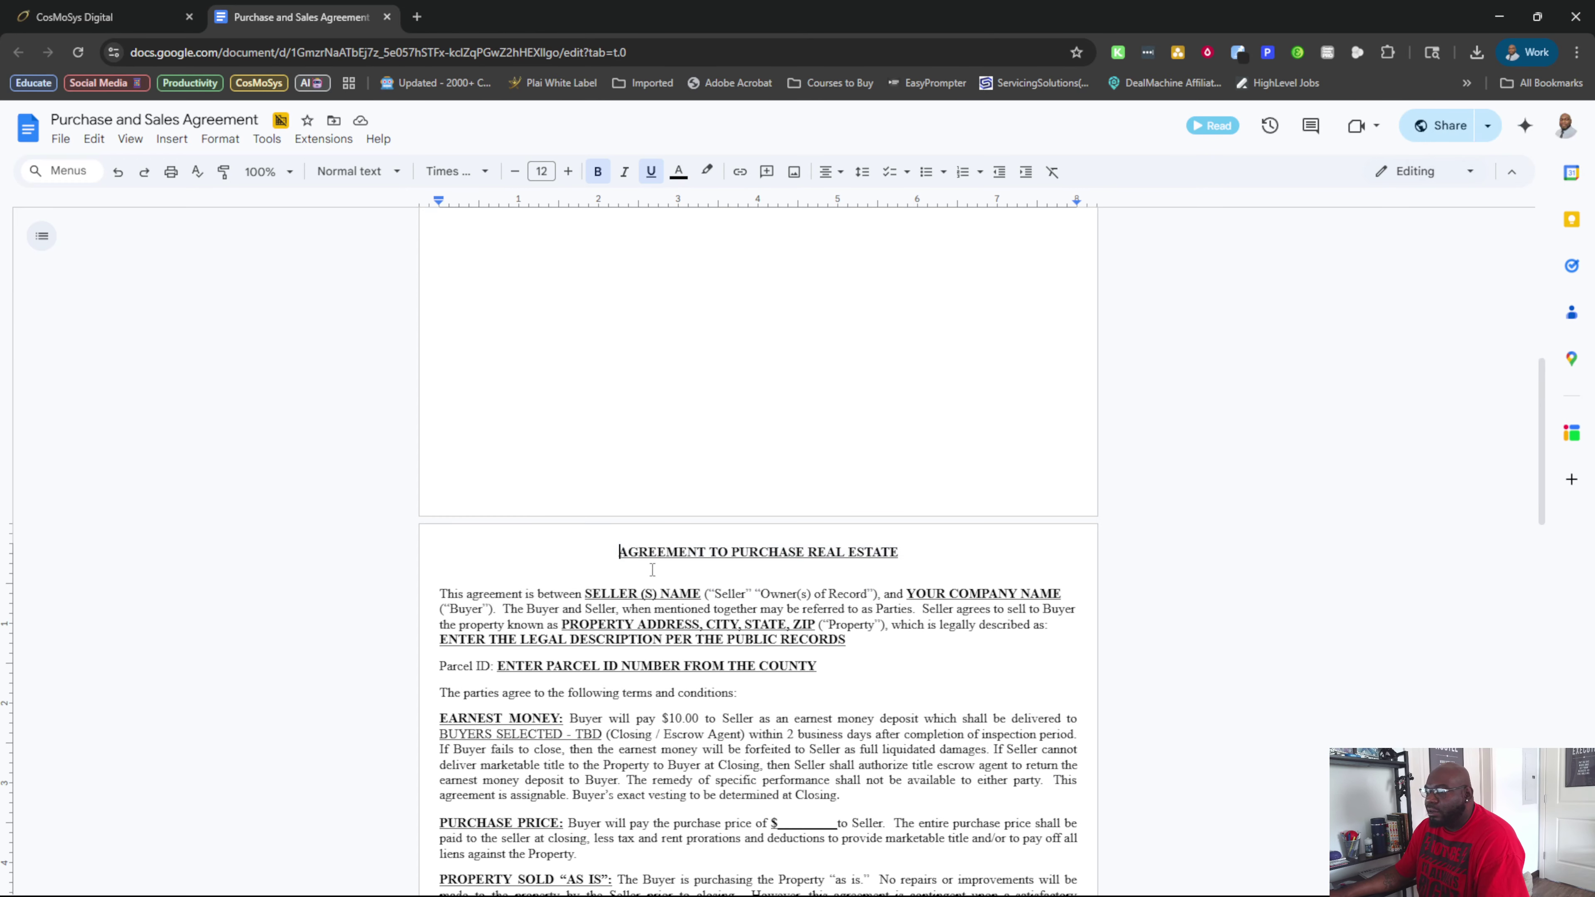
mouse_move(618, 551)
mouse_down()
mouse_move(1073, 608)
mouse_move(1036, 889)
mouse_move(1022, 892)
mouse_move(844, 570)
mouse_move(846, 605)
mouse_up()
Switch back to the Documents & Contracts templates in CosMoSys and create a new blank template
click(100, 17)
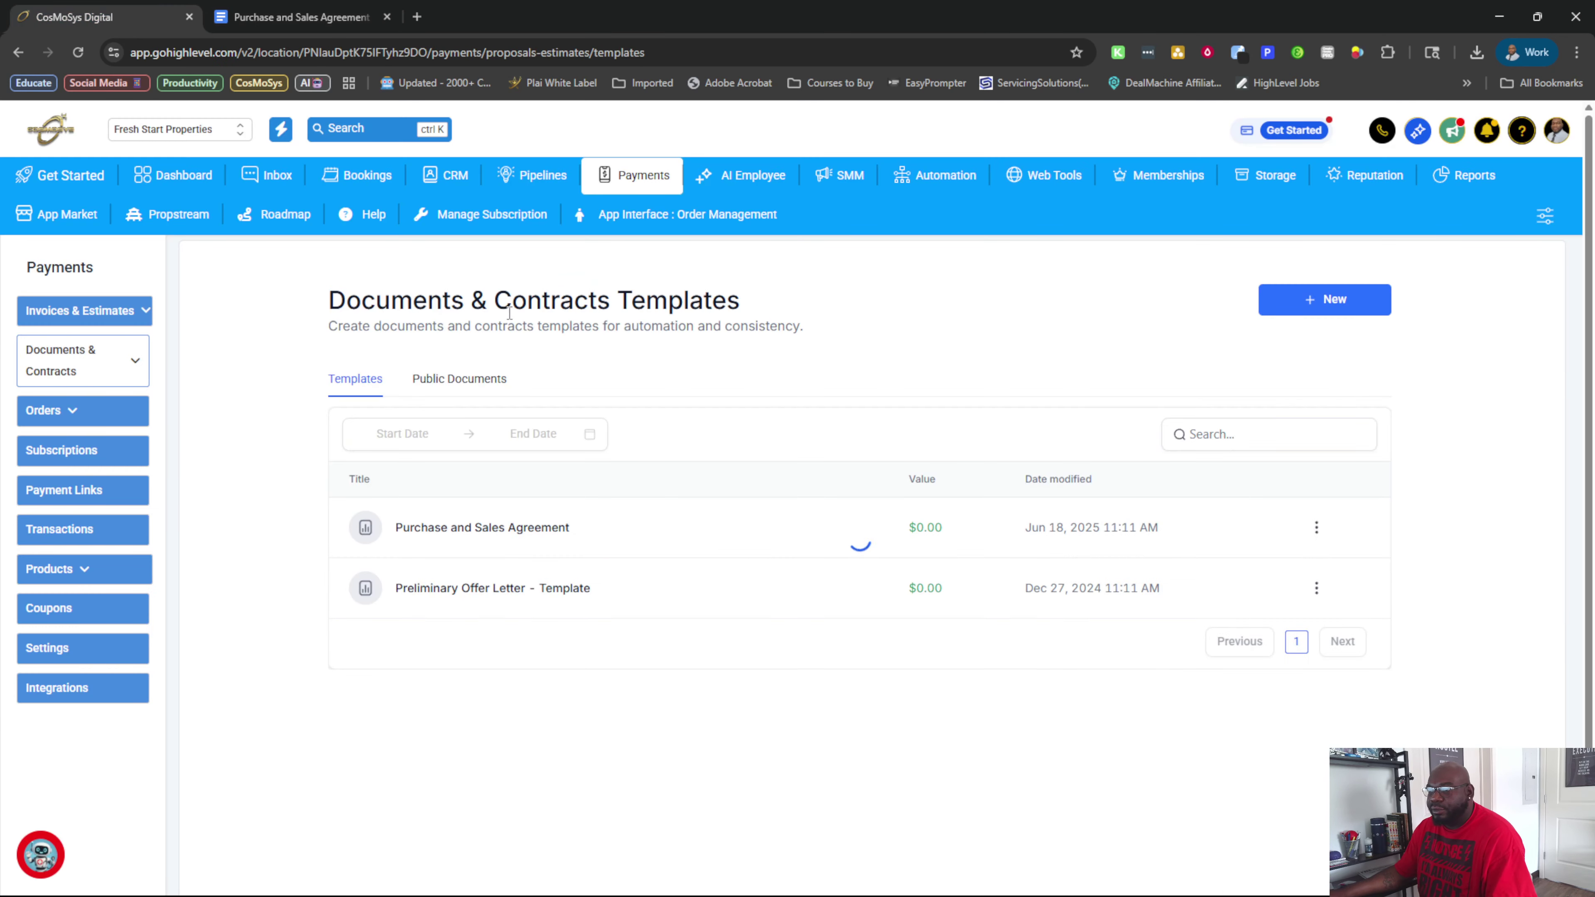
click(1324, 304)
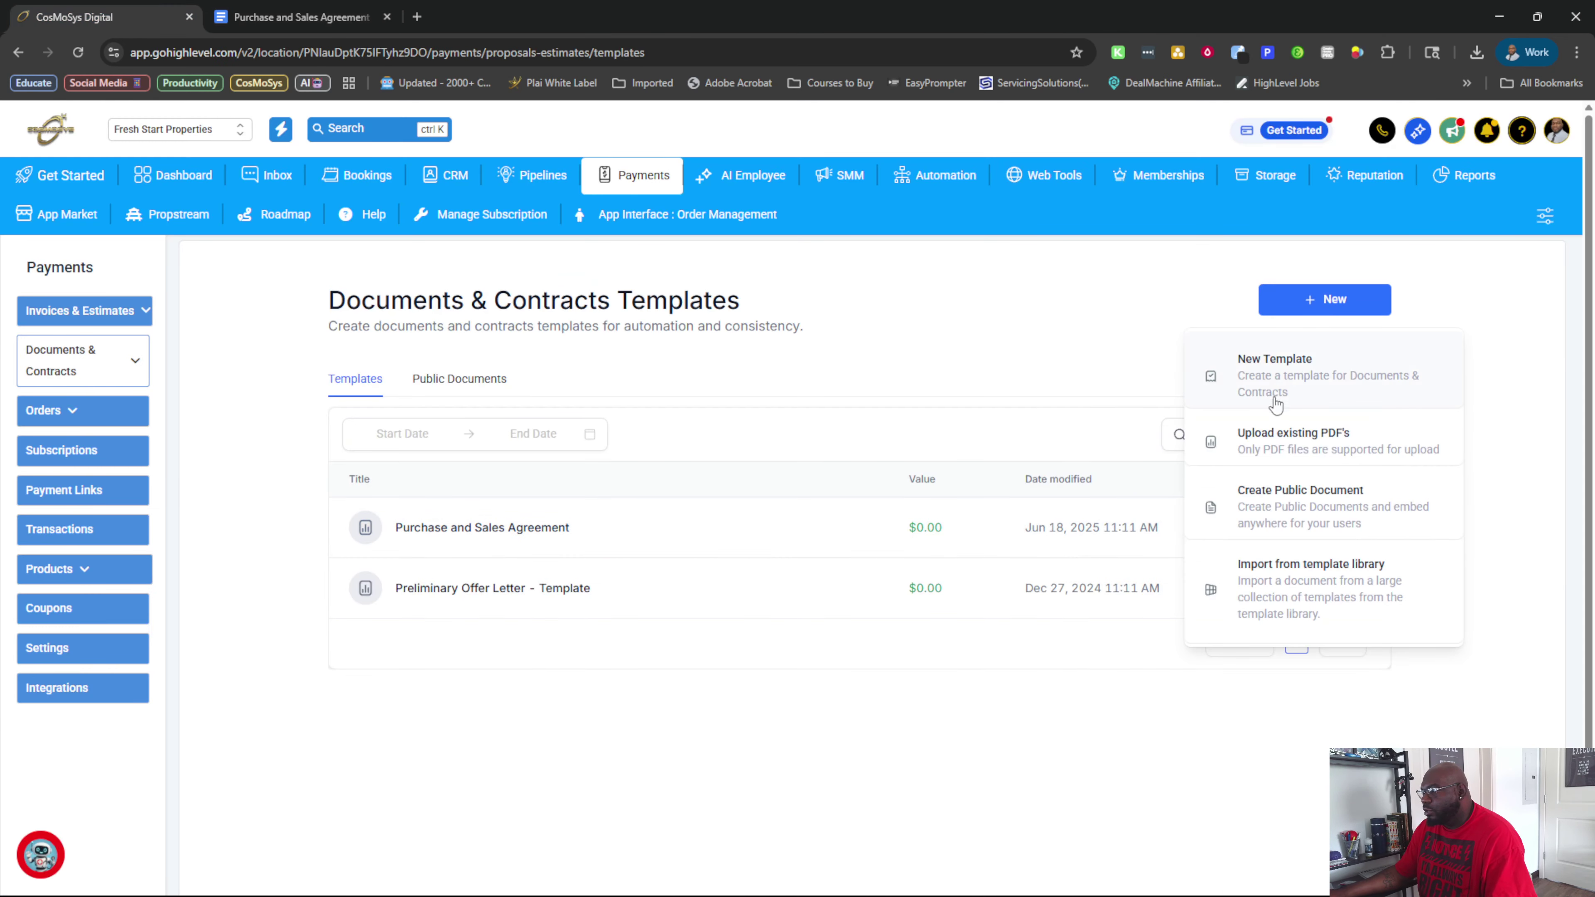
click(1316, 377)
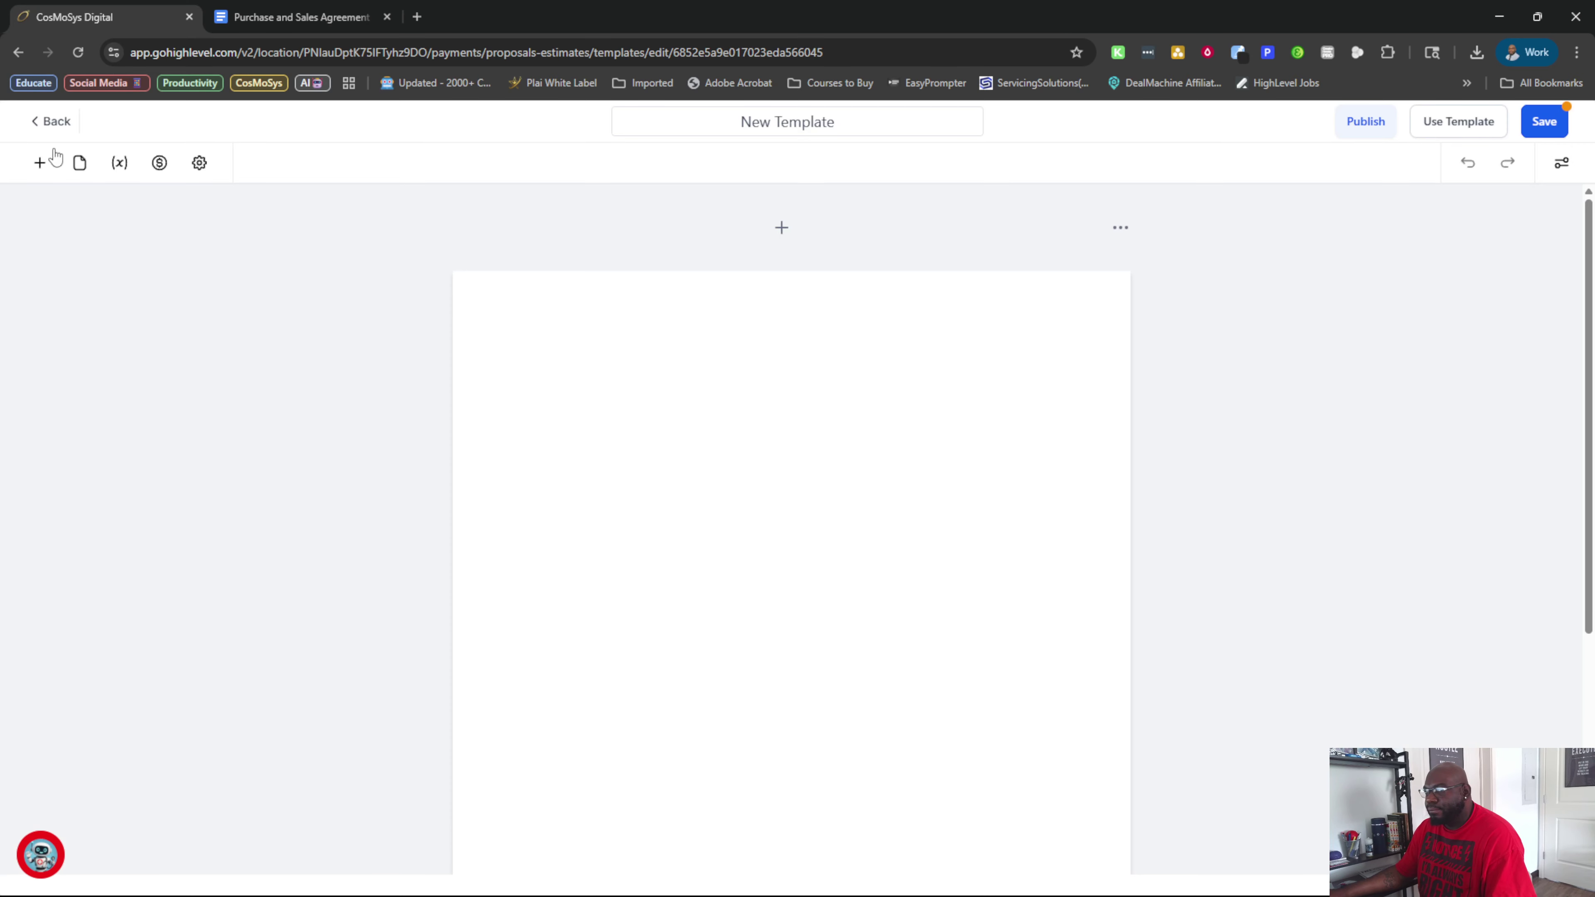
Add a text element to the blank page and replace its default heading and text with the copied agreement
click(42, 165)
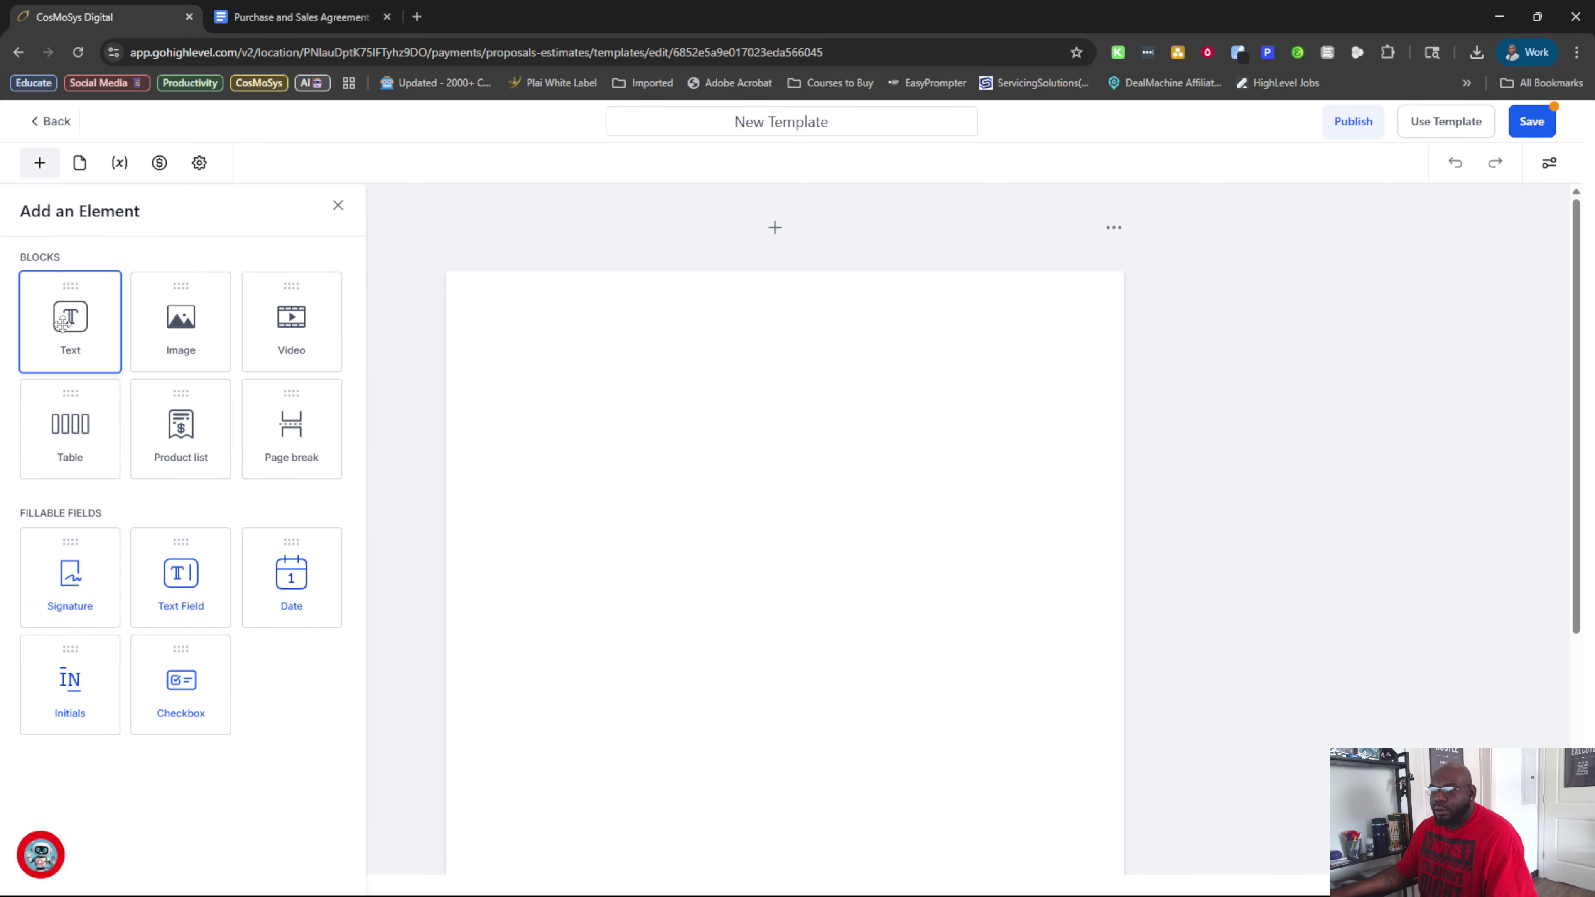
drag(66, 313, 899, 424)
triple_click(672, 385)
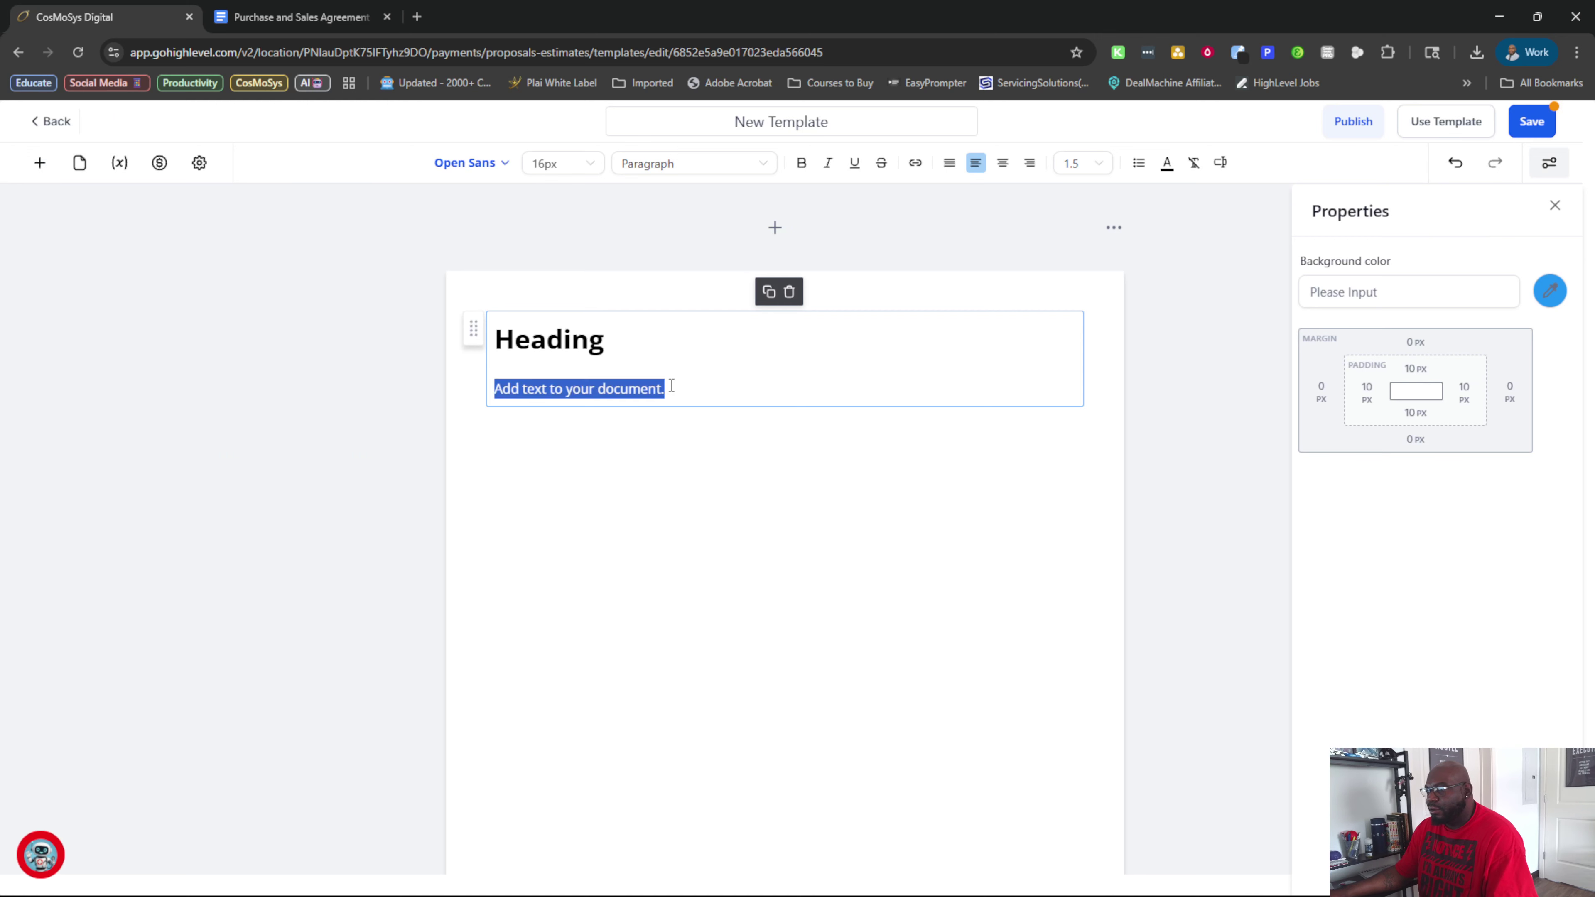
key(BackSpace)
key(BackSpace)
key(ctrl+BackSpace)
key(ctrl+v)
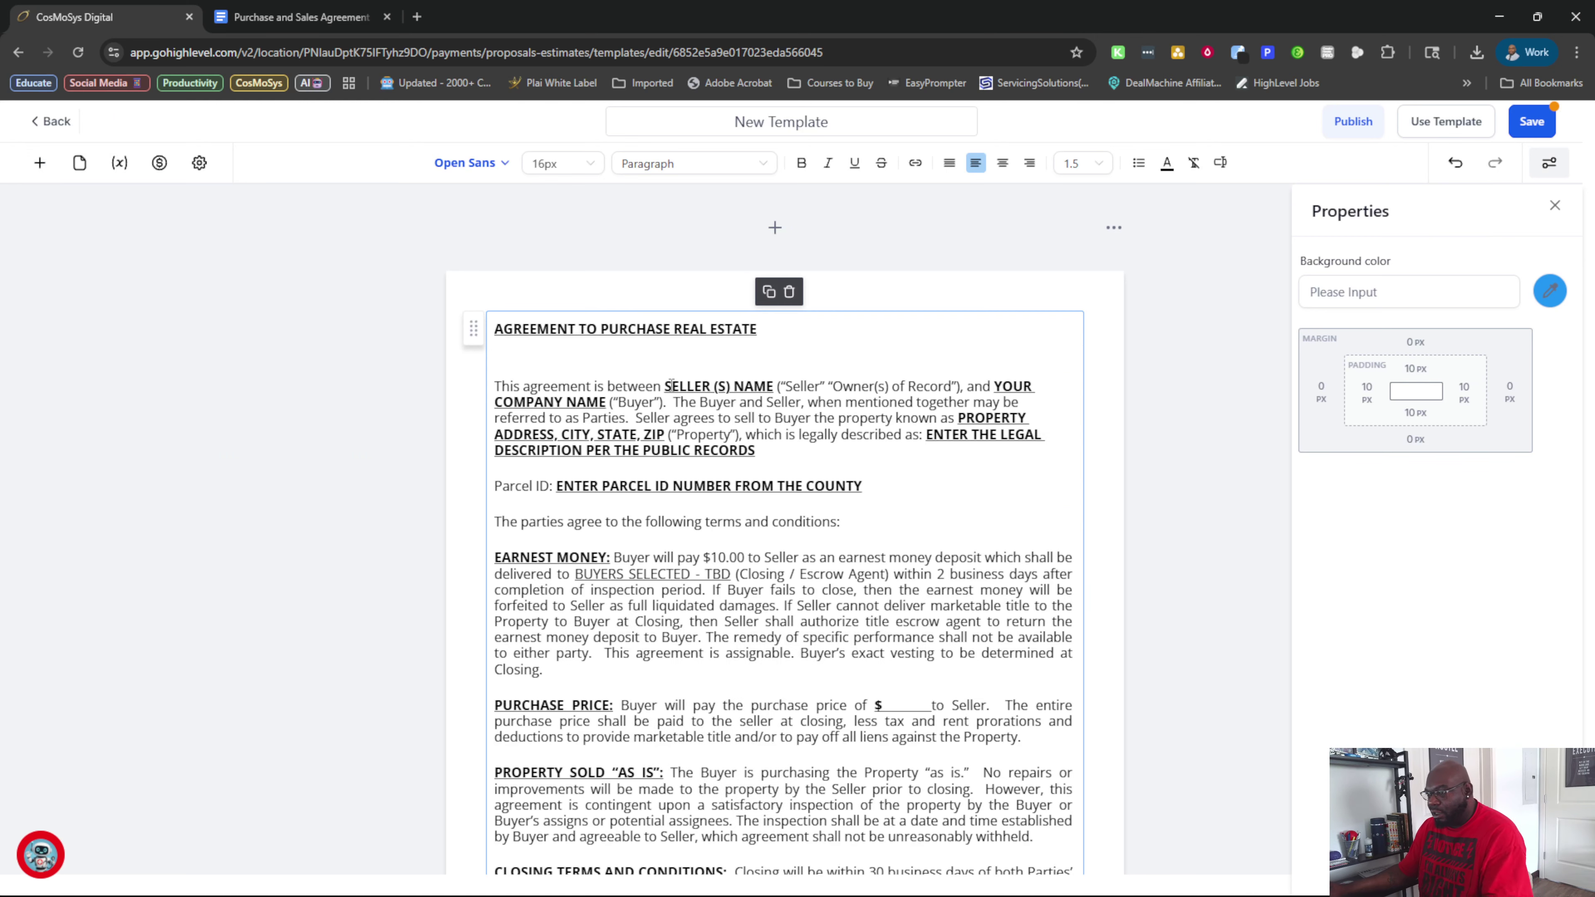
click(522, 328)
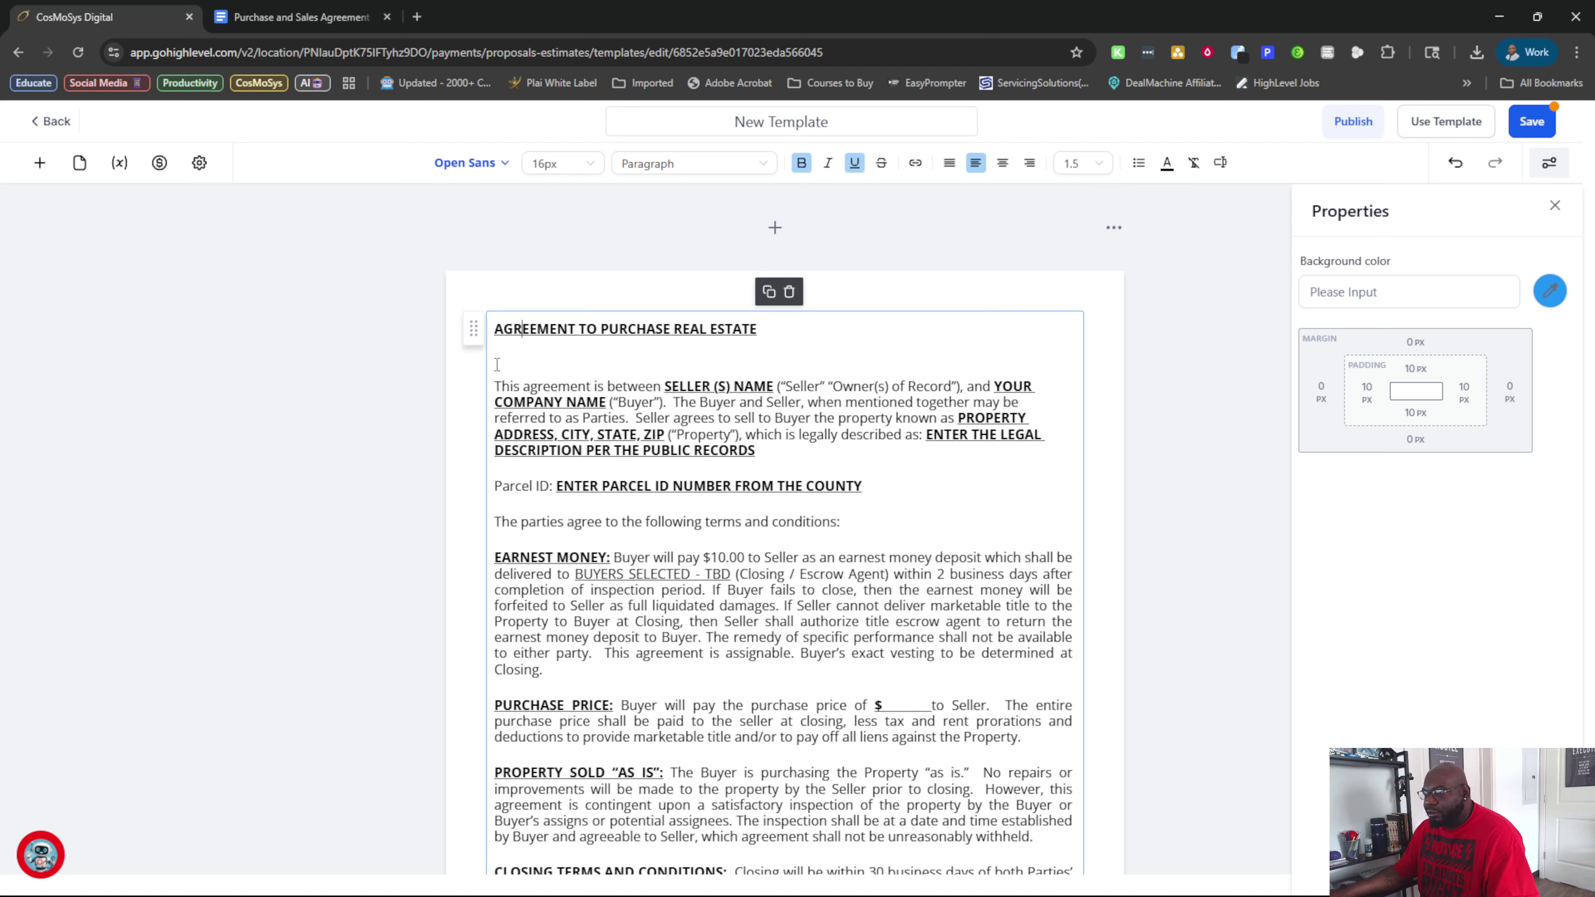
click(498, 384)
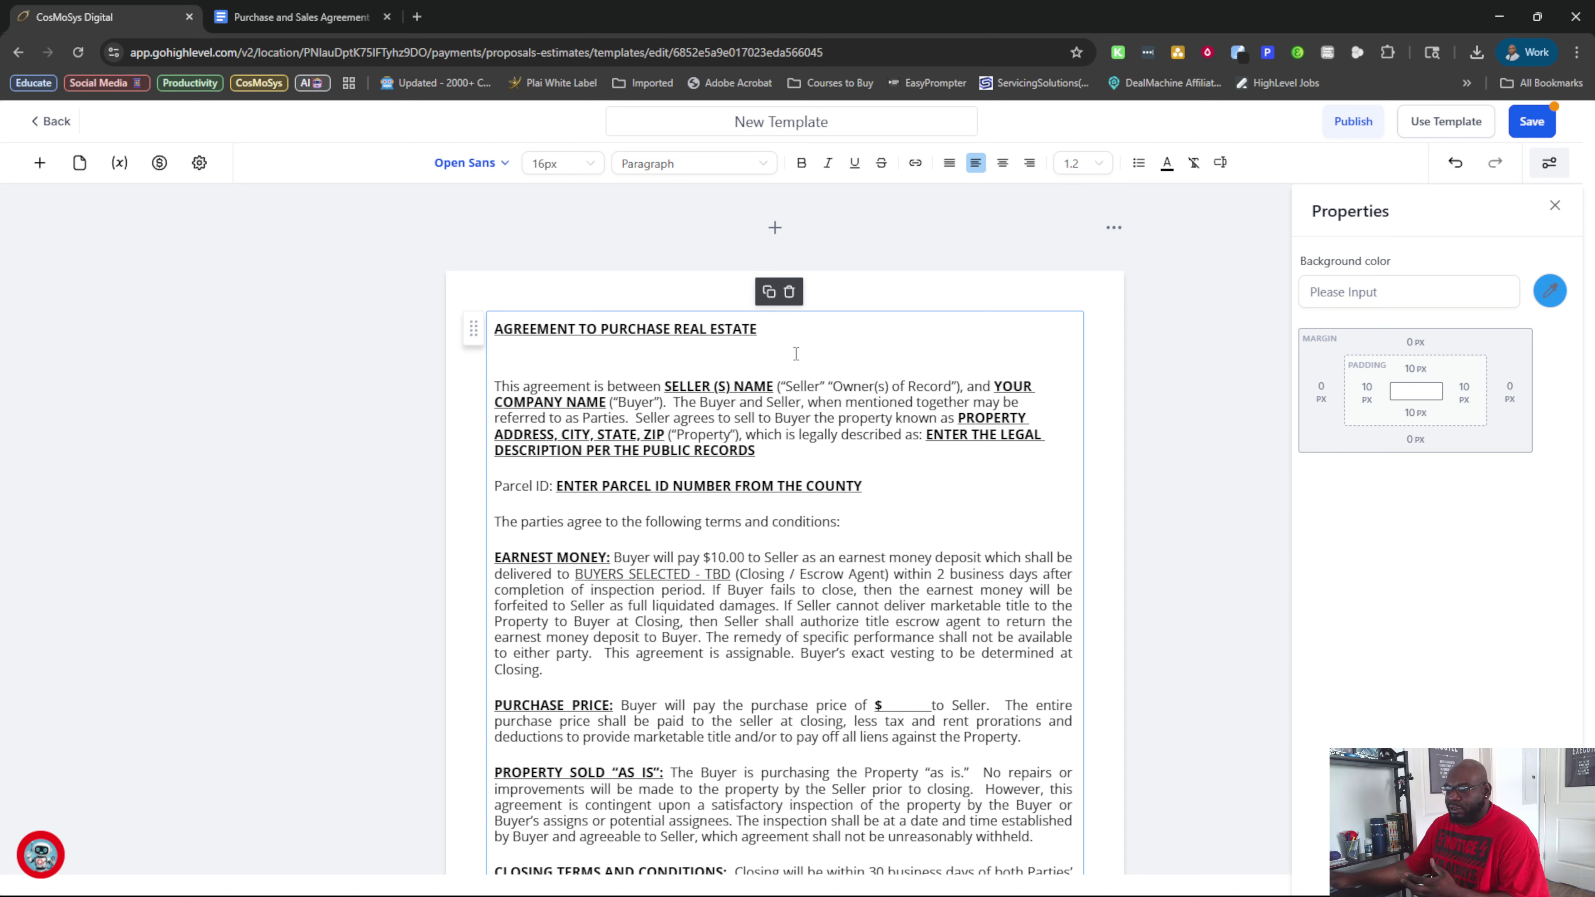
Add a text element above the agreement and replace its default heading with the copied text, pasted without formatting
click(39, 163)
drag(64, 317, 544, 335)
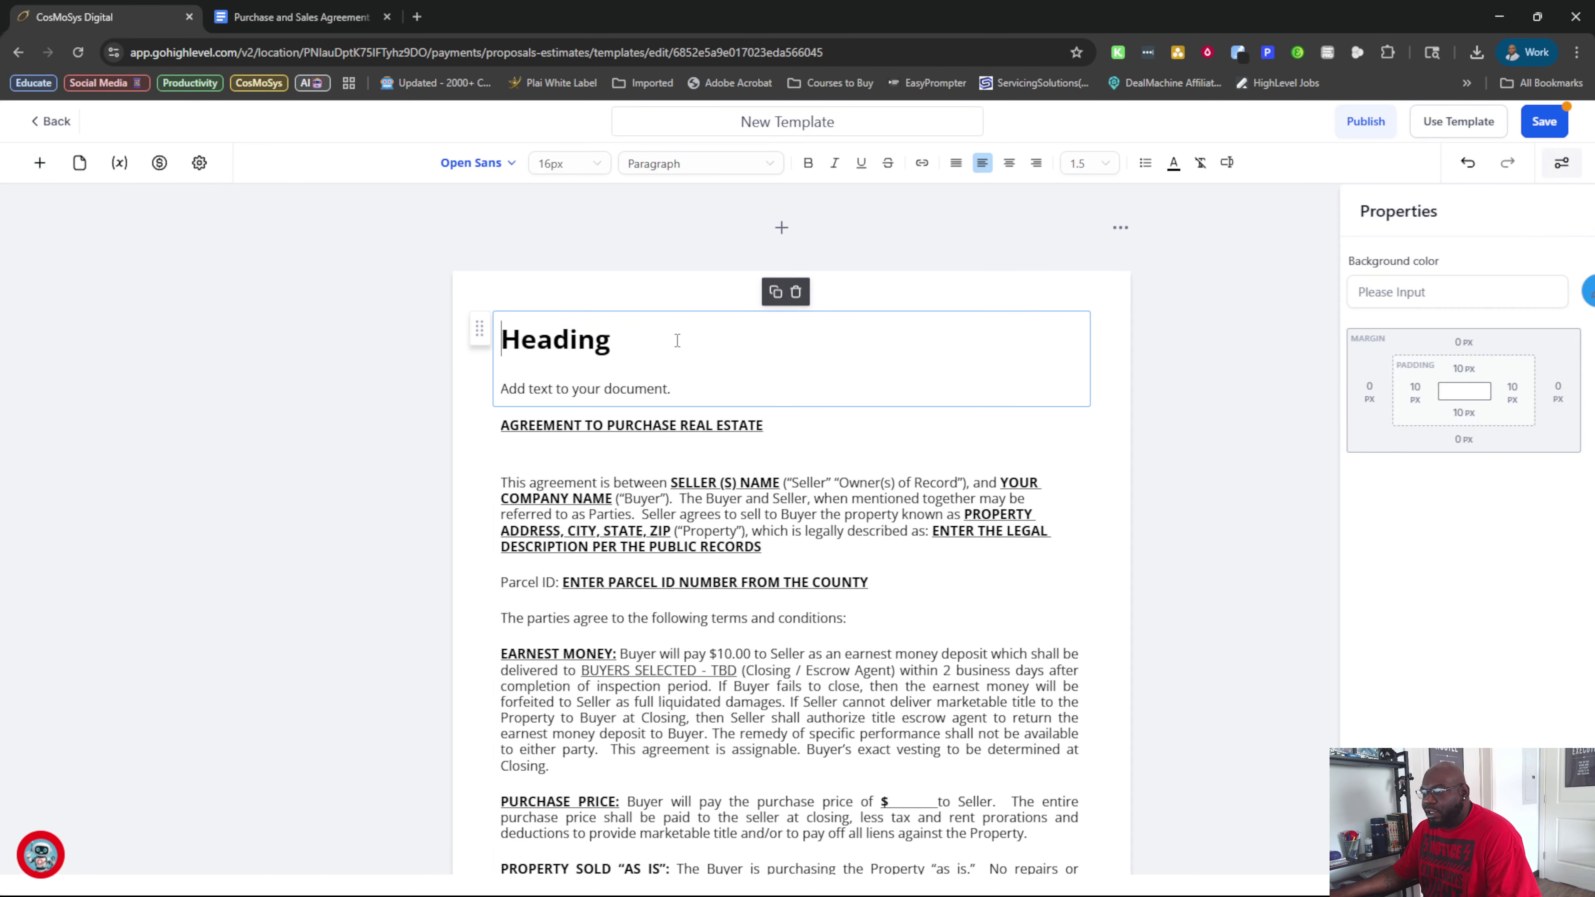
double_click(638, 352)
key(BackSpace)
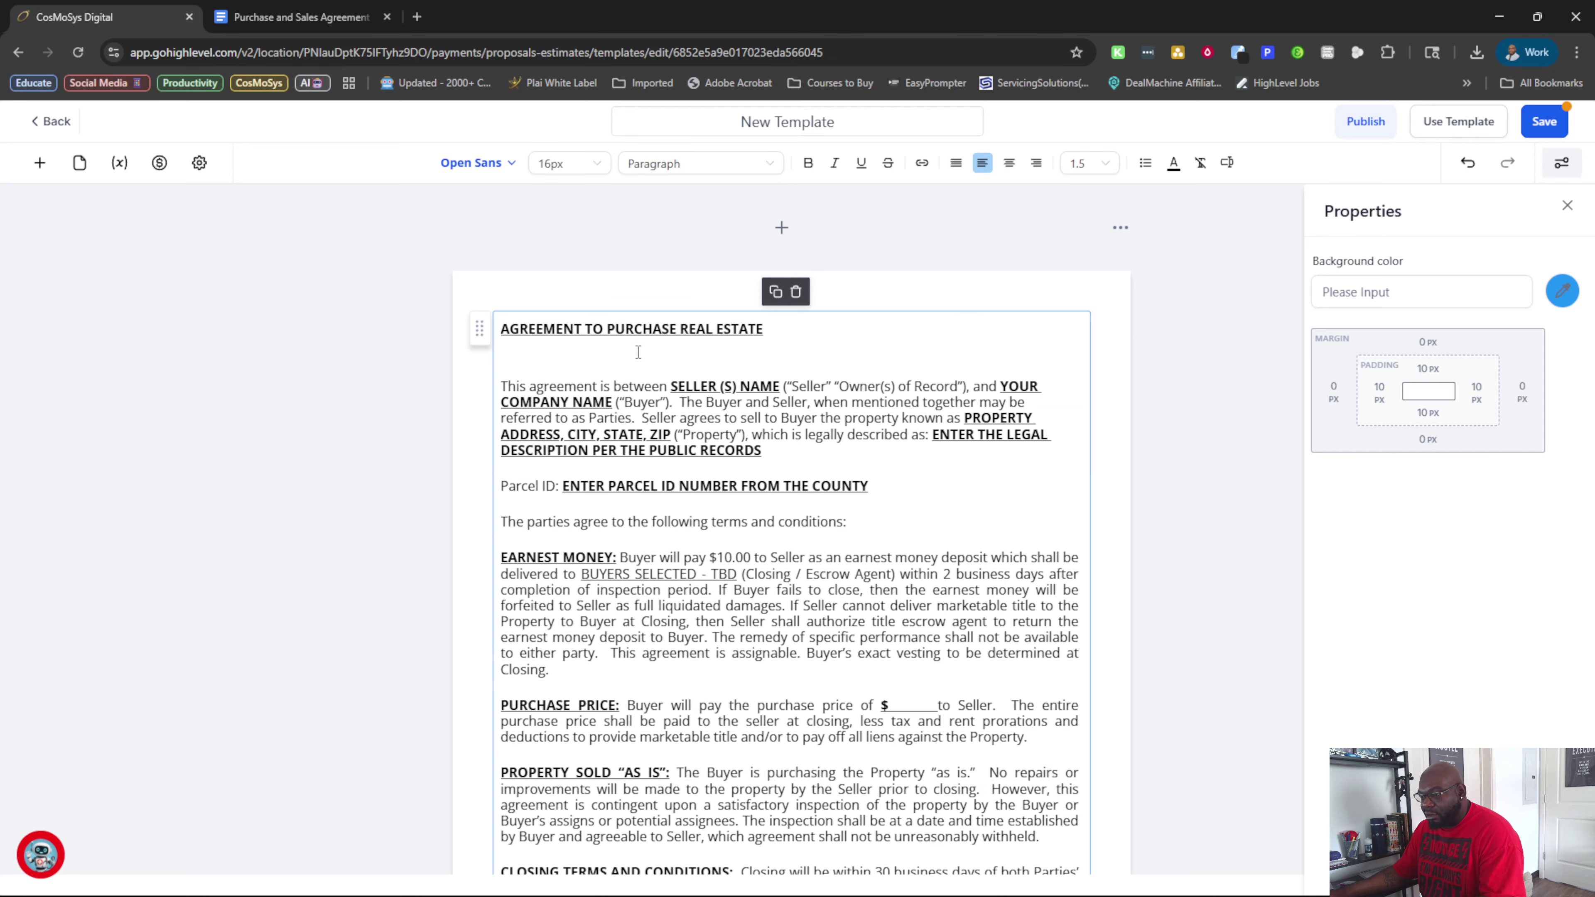
key(ctrl+z)
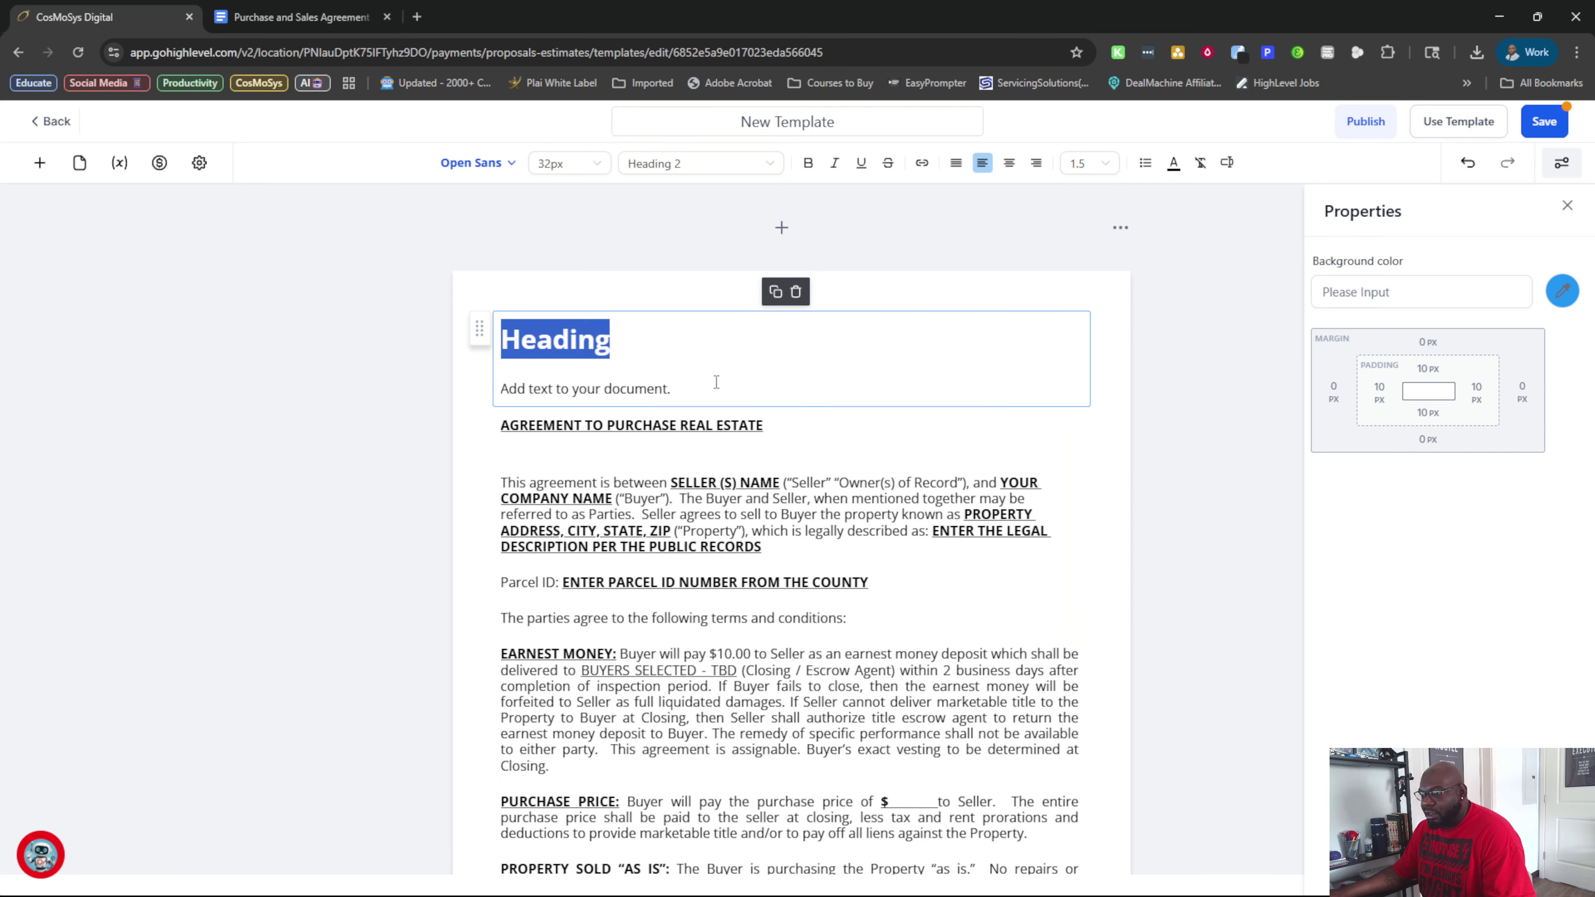
key(ctrl+shift+v)
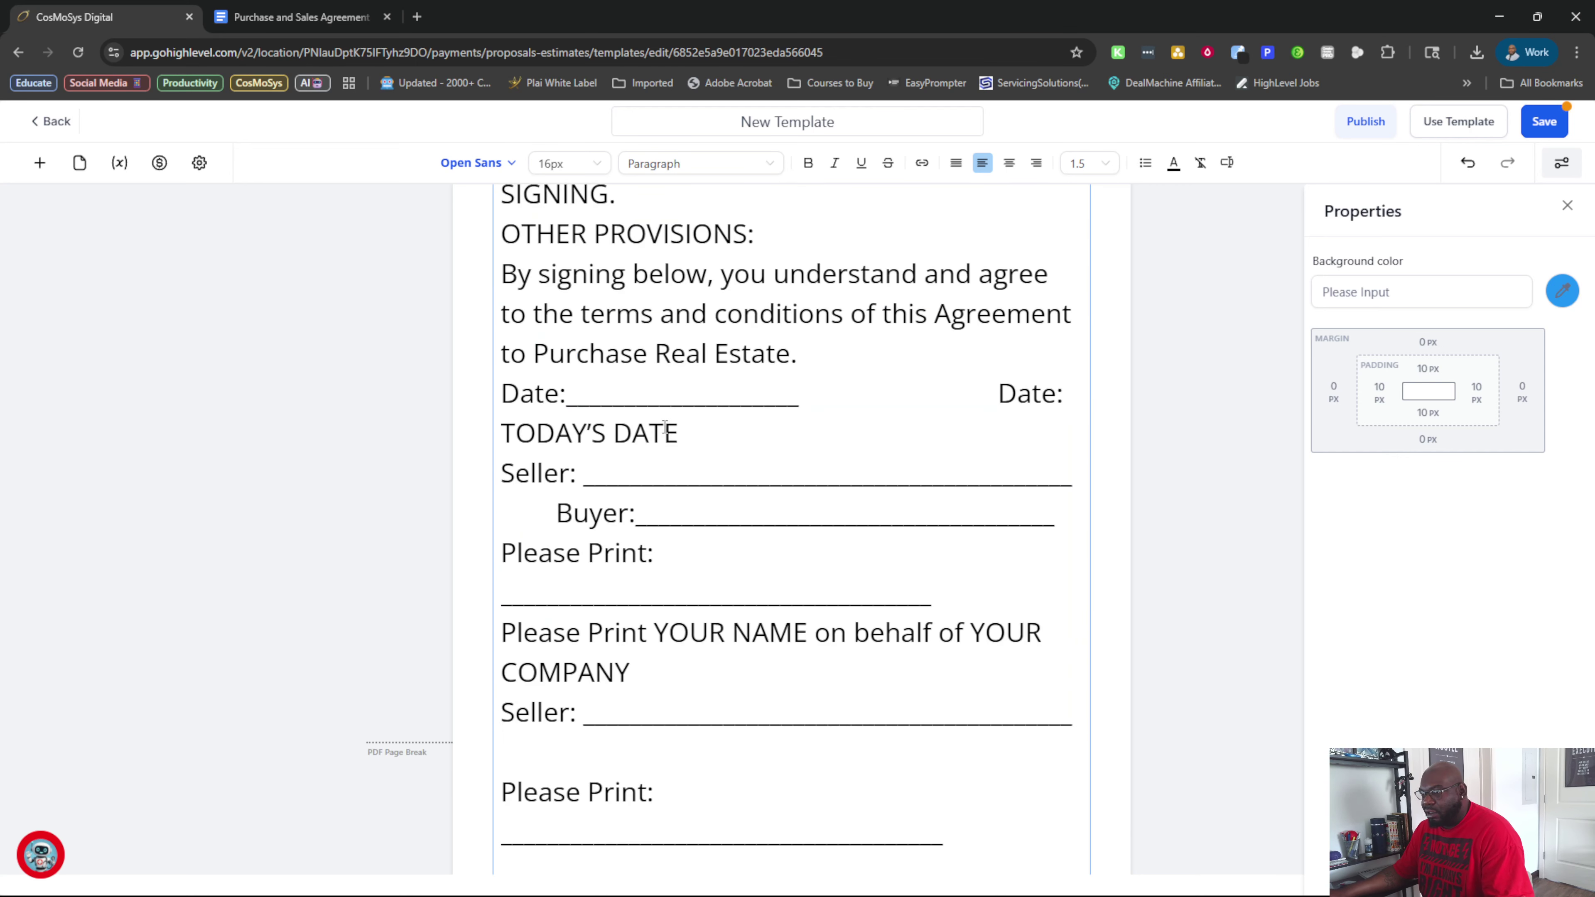
Delete everything below the title "AGREEMENT TO PURCHASE REAL ESTATE" in the upper text element
scroll(665, 427, up, 10)
scroll(865, 584, down, 15)
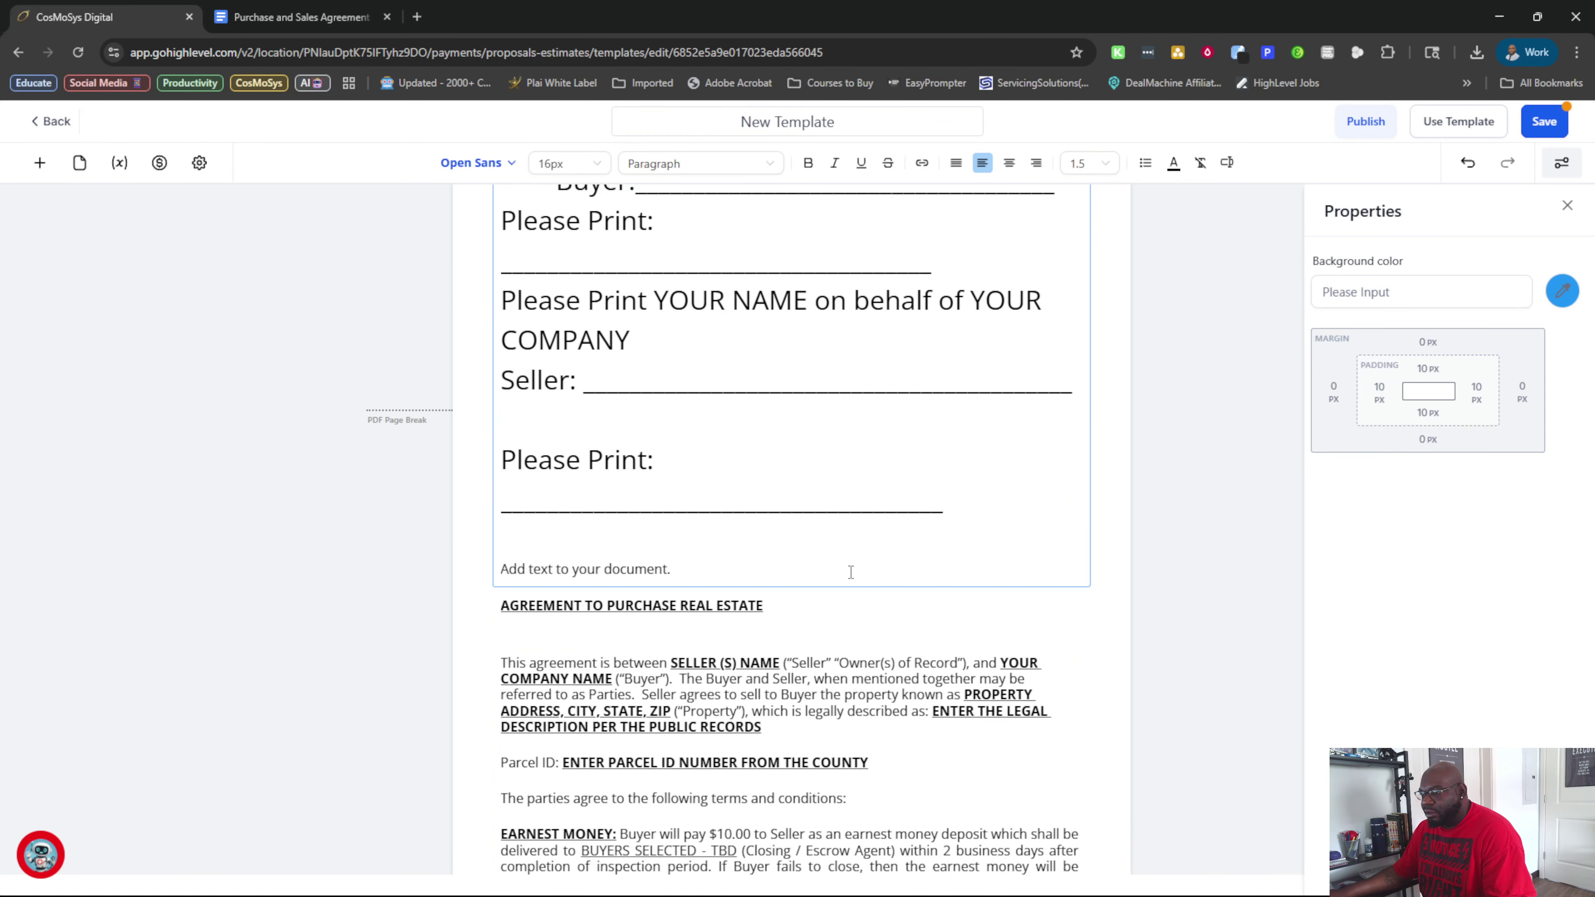
drag(836, 566, 499, 385)
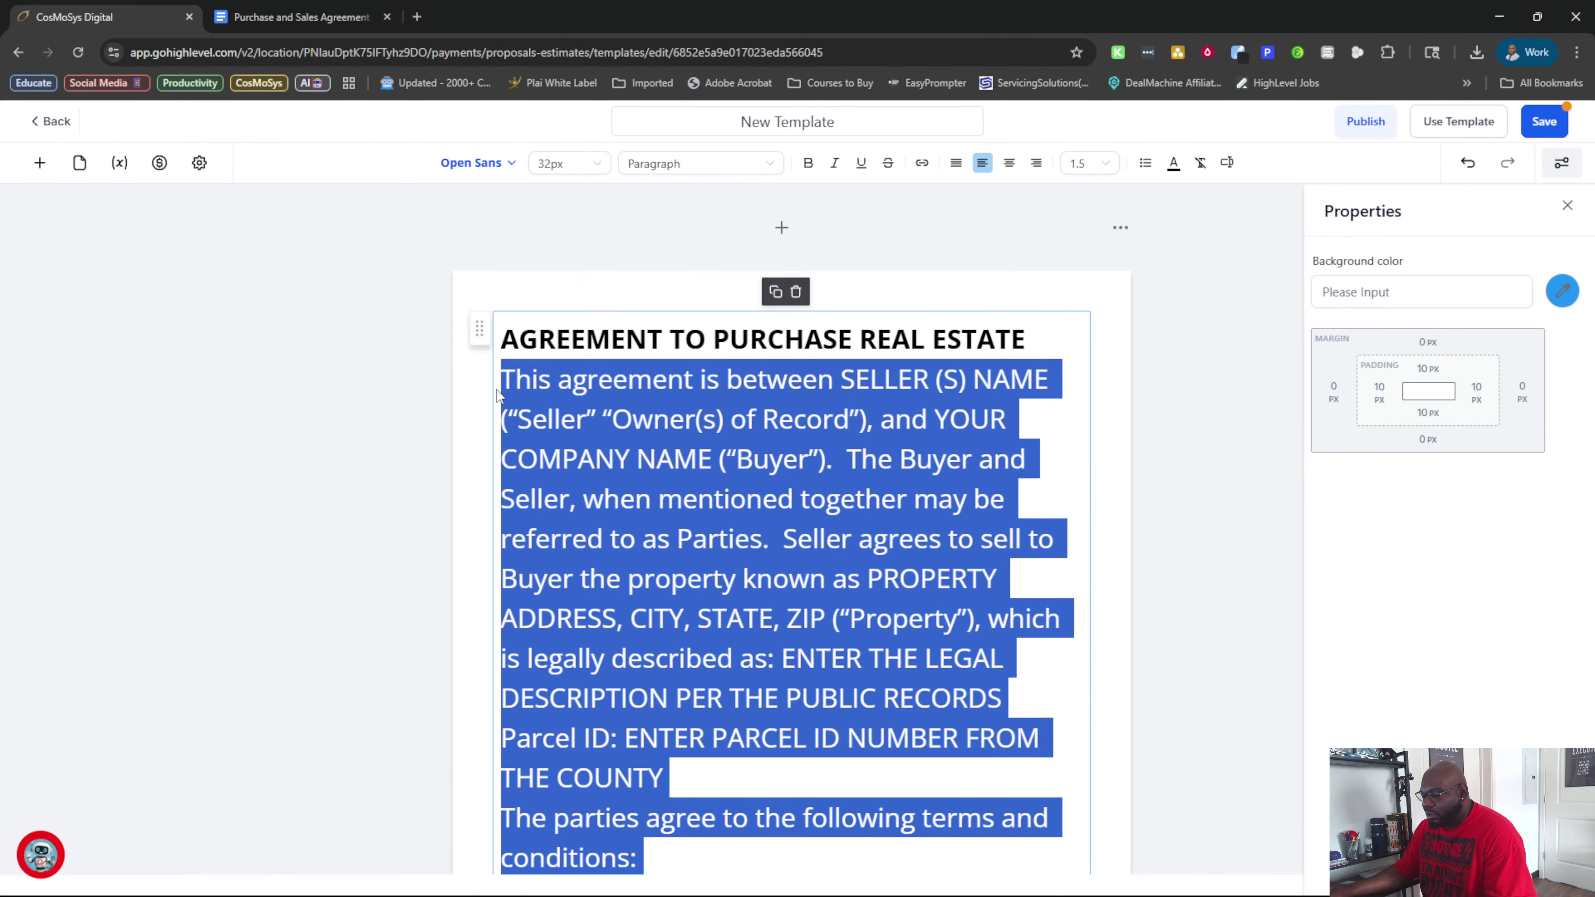
key(BackSpace)
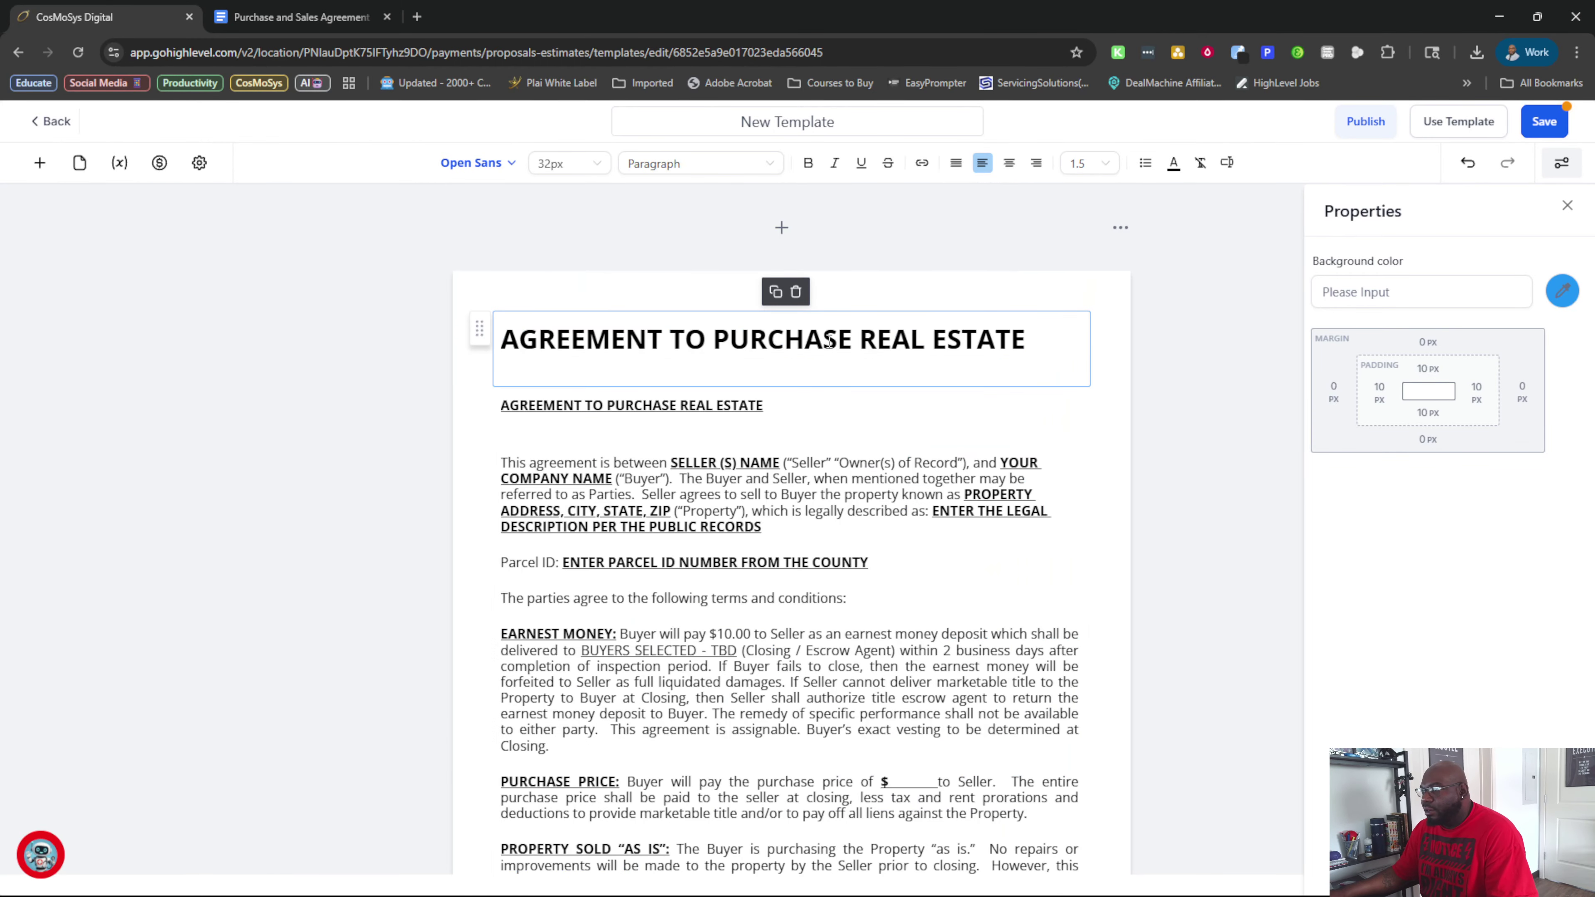
Try to center the agreement title in the upper text element
click(1008, 163)
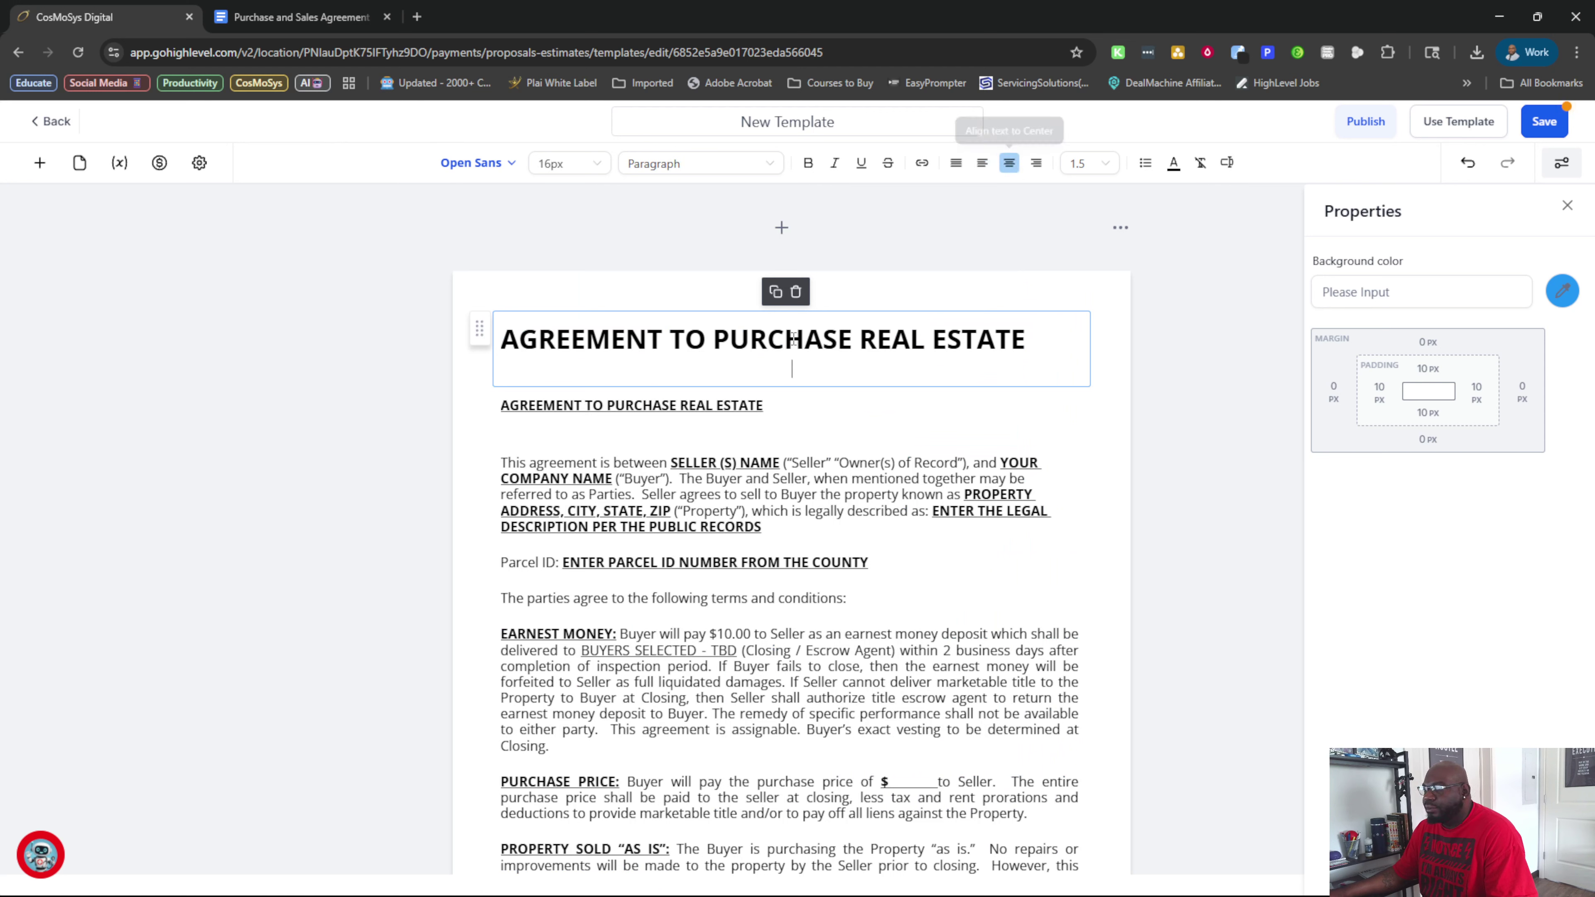
triple_click(834, 350)
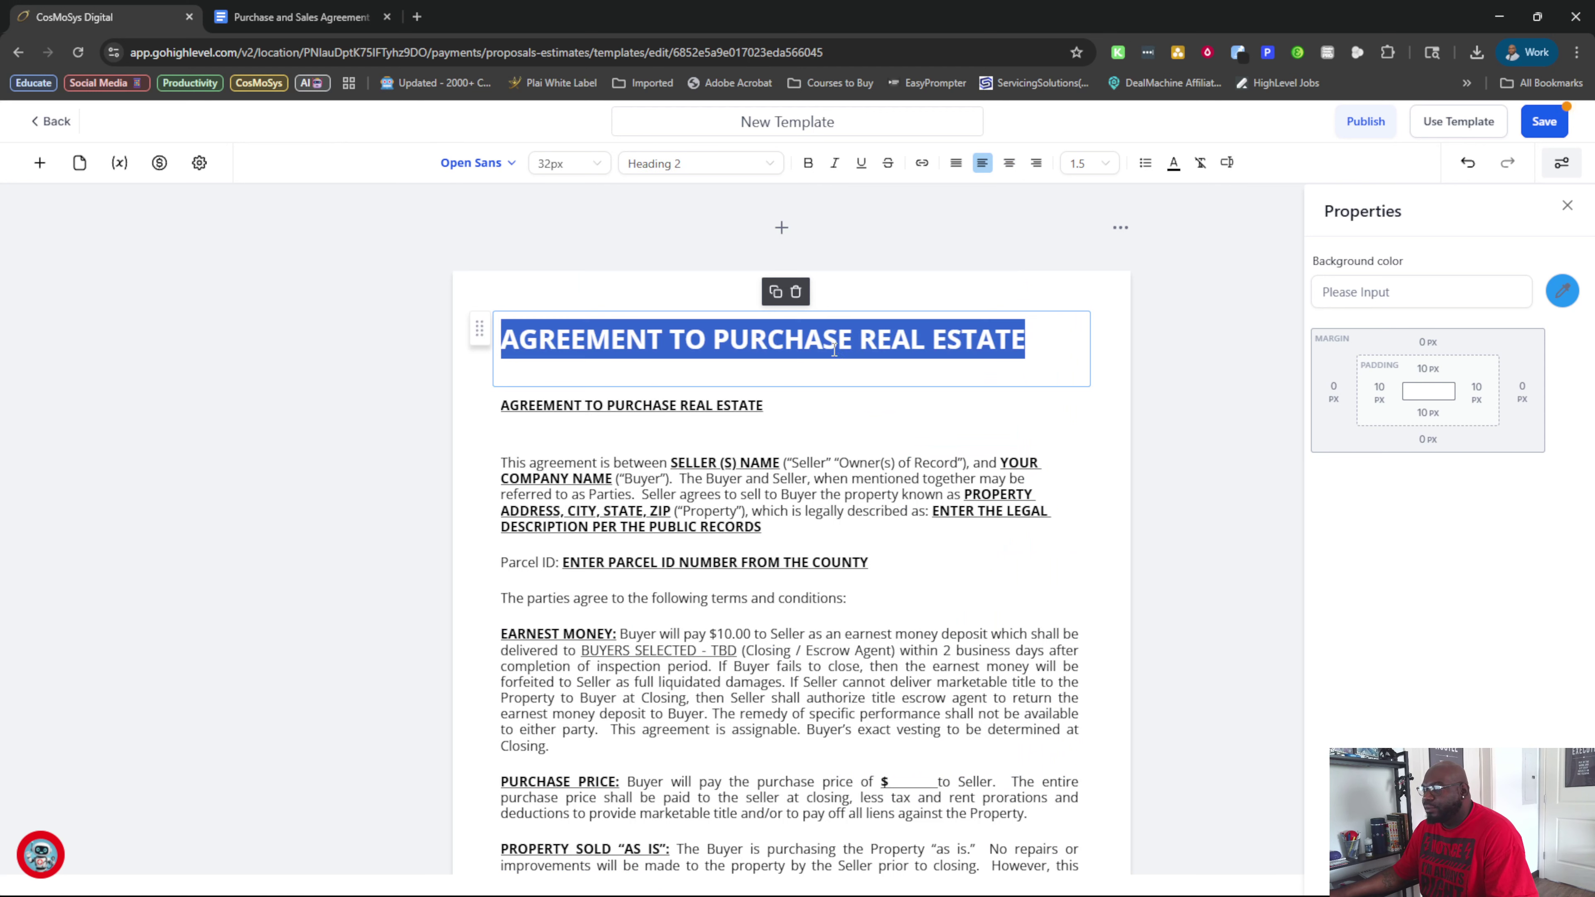
click(1009, 164)
click(910, 371)
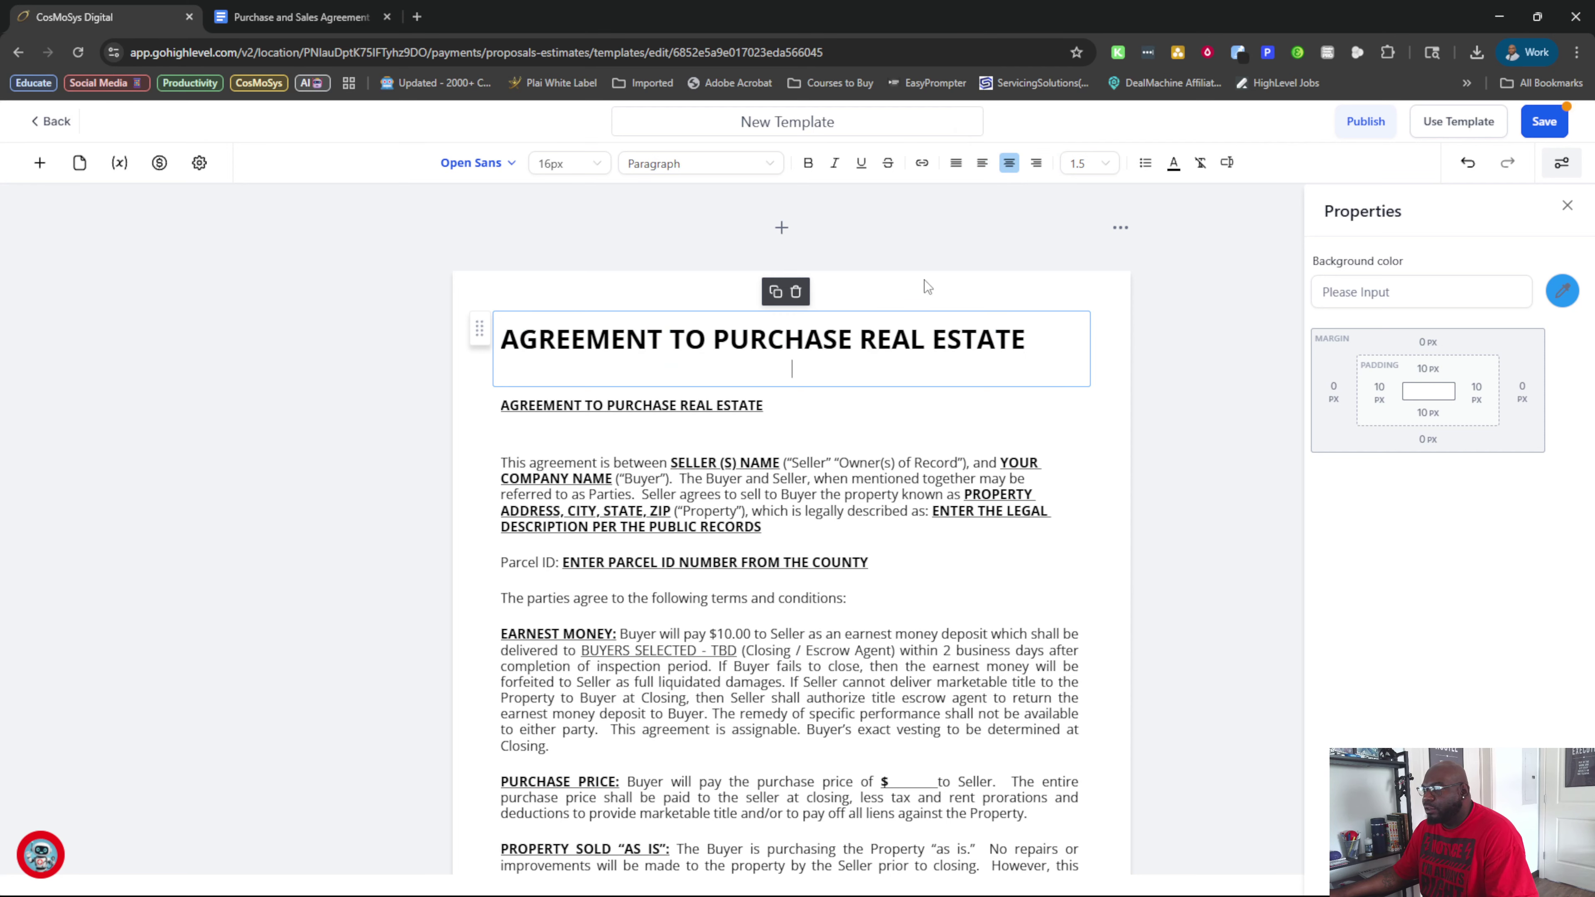
click(982, 162)
Remove the blank line under the large title and the duplicate underlined title with its blank lines from the agreement text below
key(BackSpace)
text(=)
click(792, 380)
triple_click(791, 379)
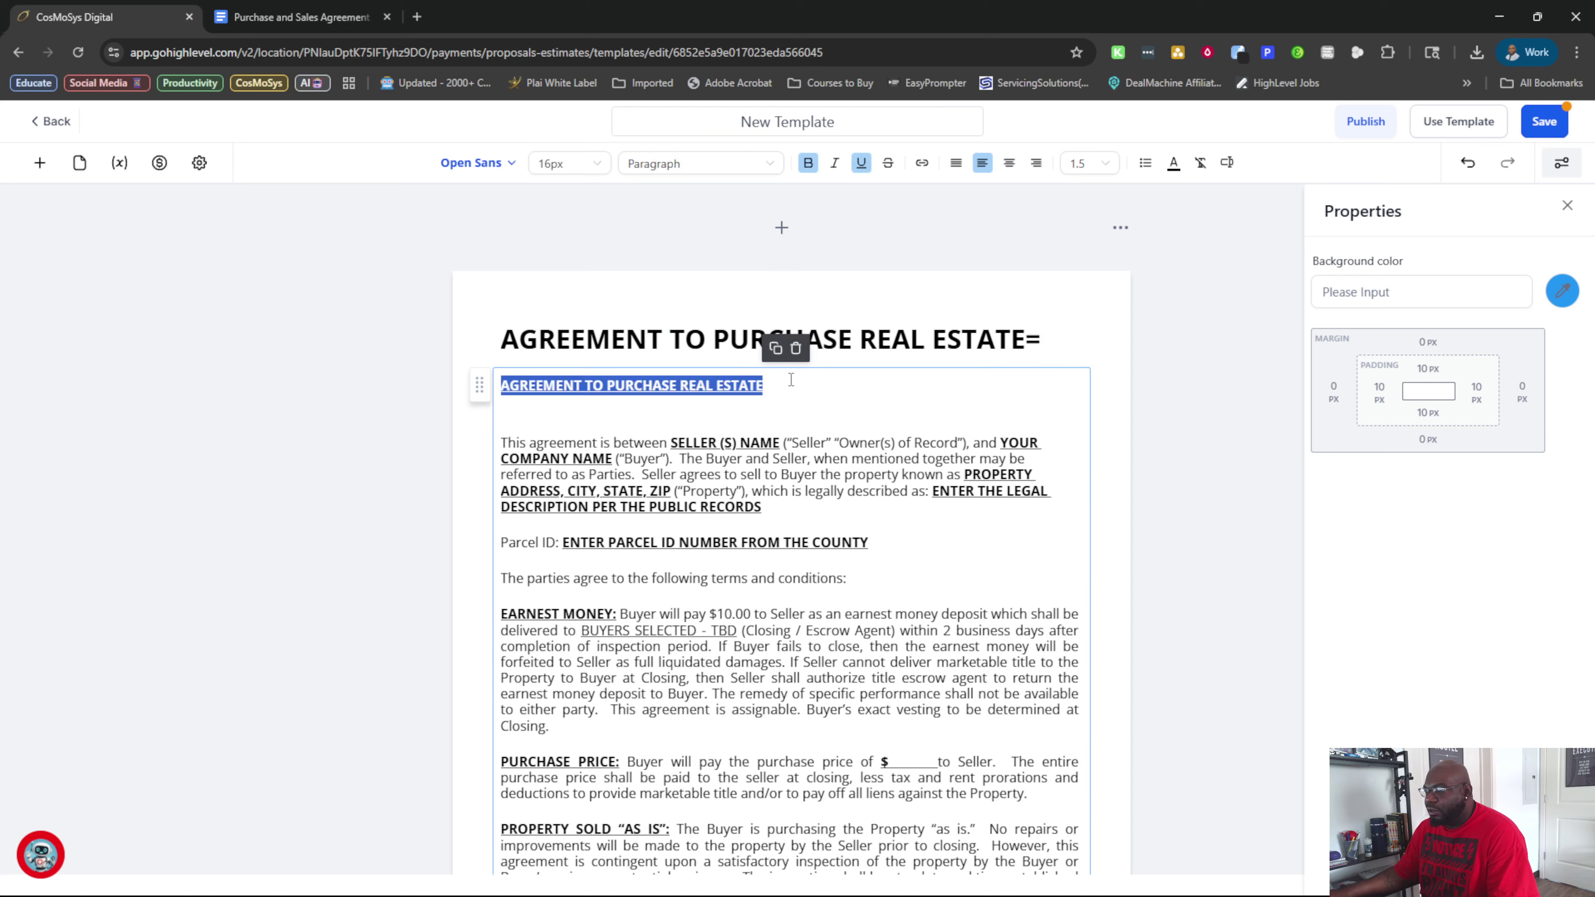
key(BackSpace)
key(Delete)
key(Delete)
key(Delete)
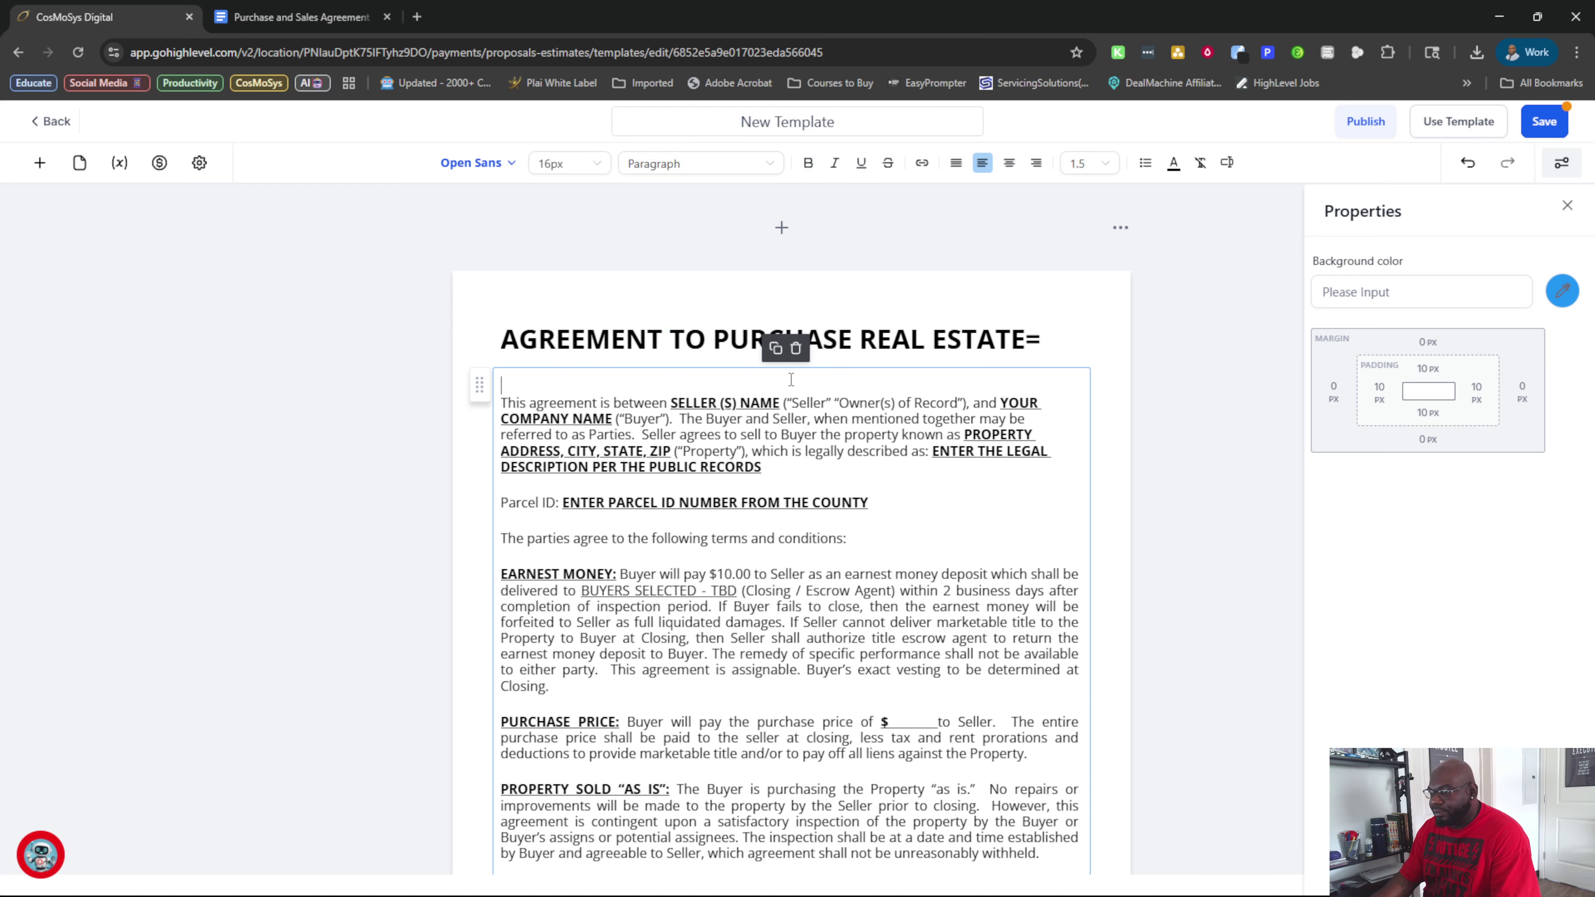
click(1055, 354)
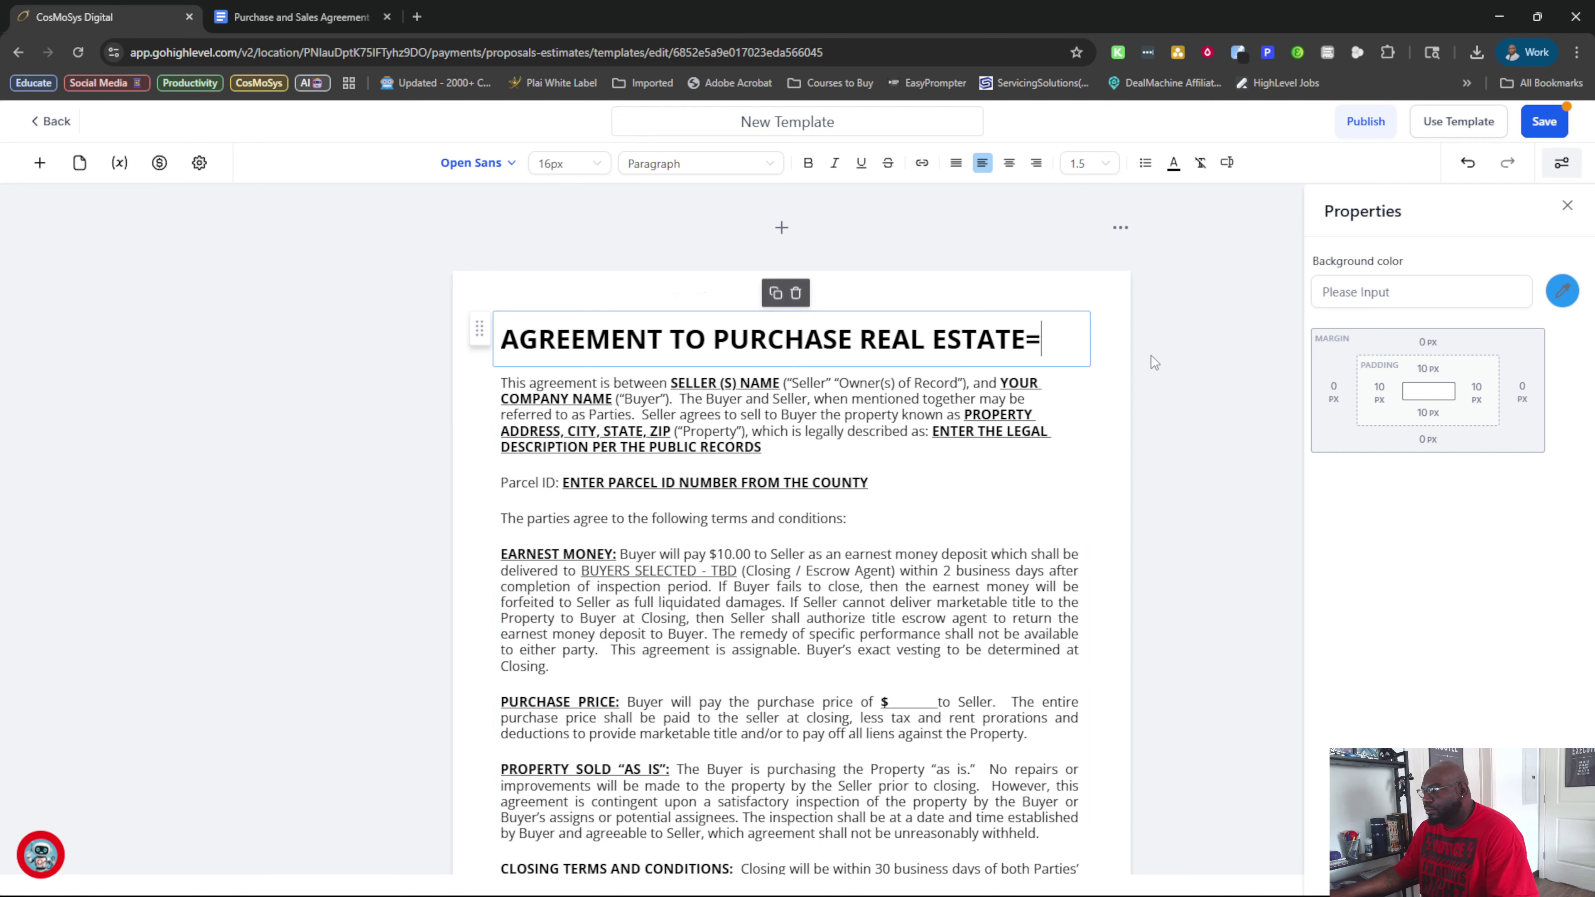
key(BackSpace)
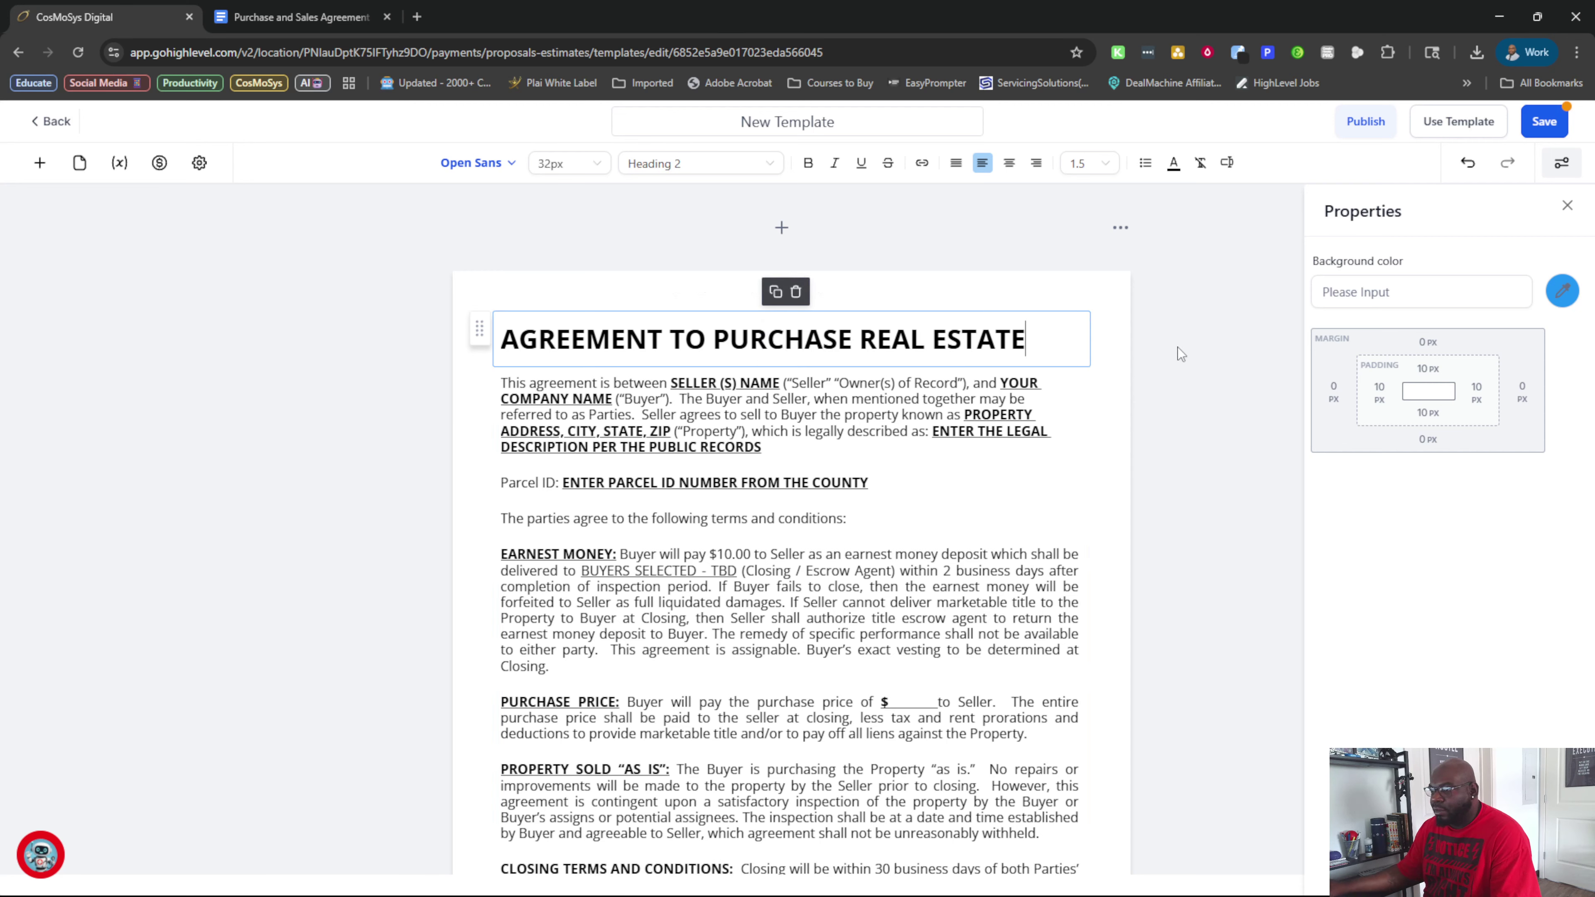
Set the large agreement title's alignment to center
click(933, 377)
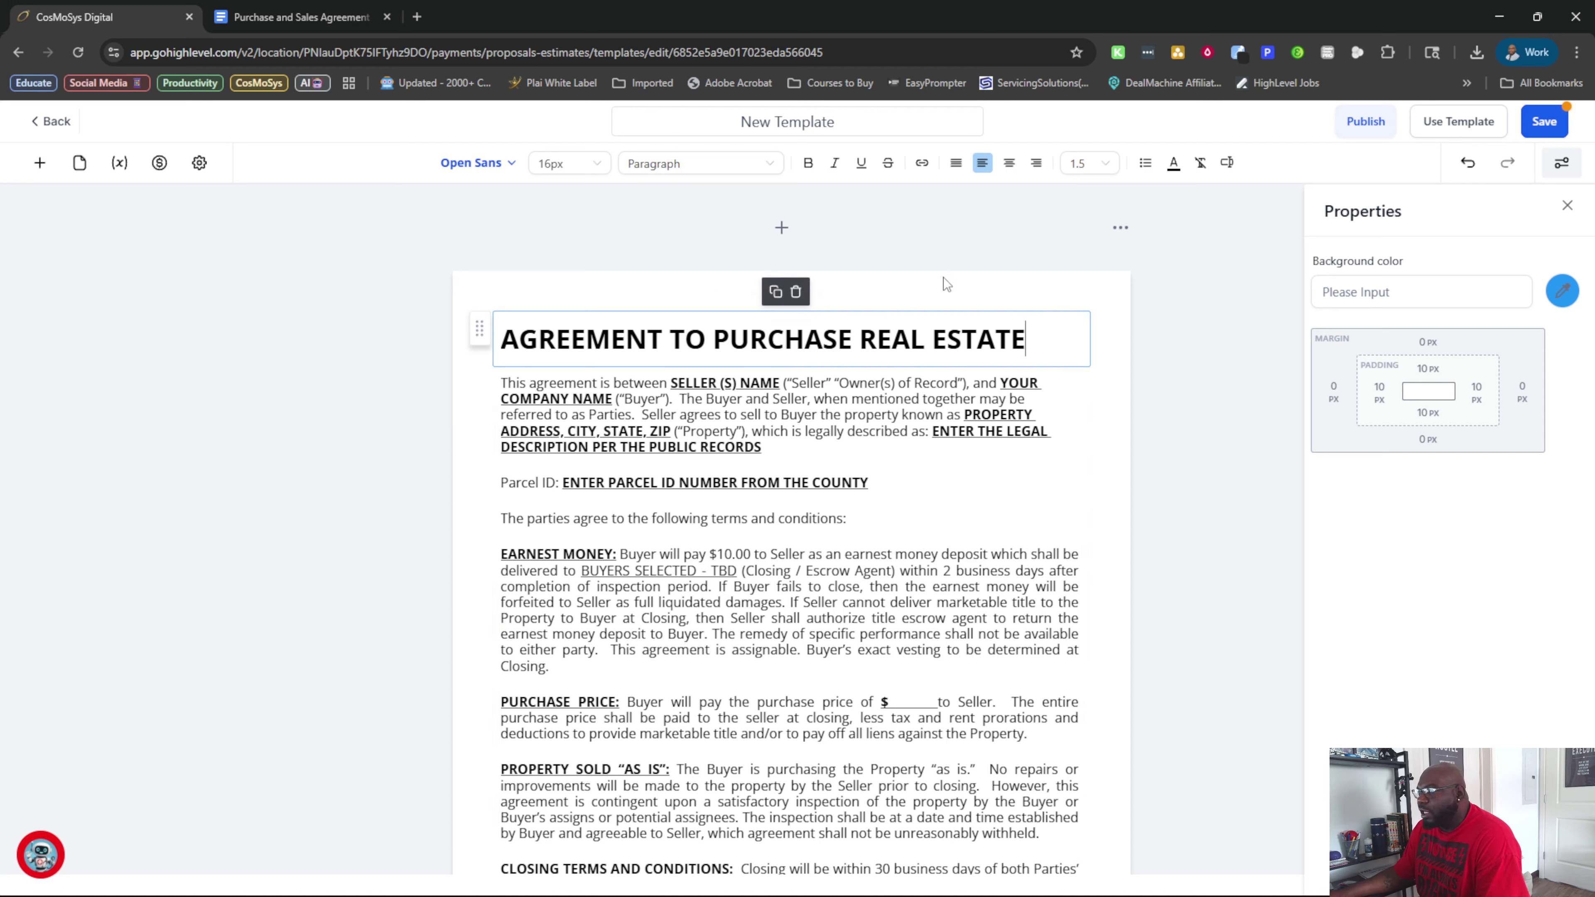
click(1012, 168)
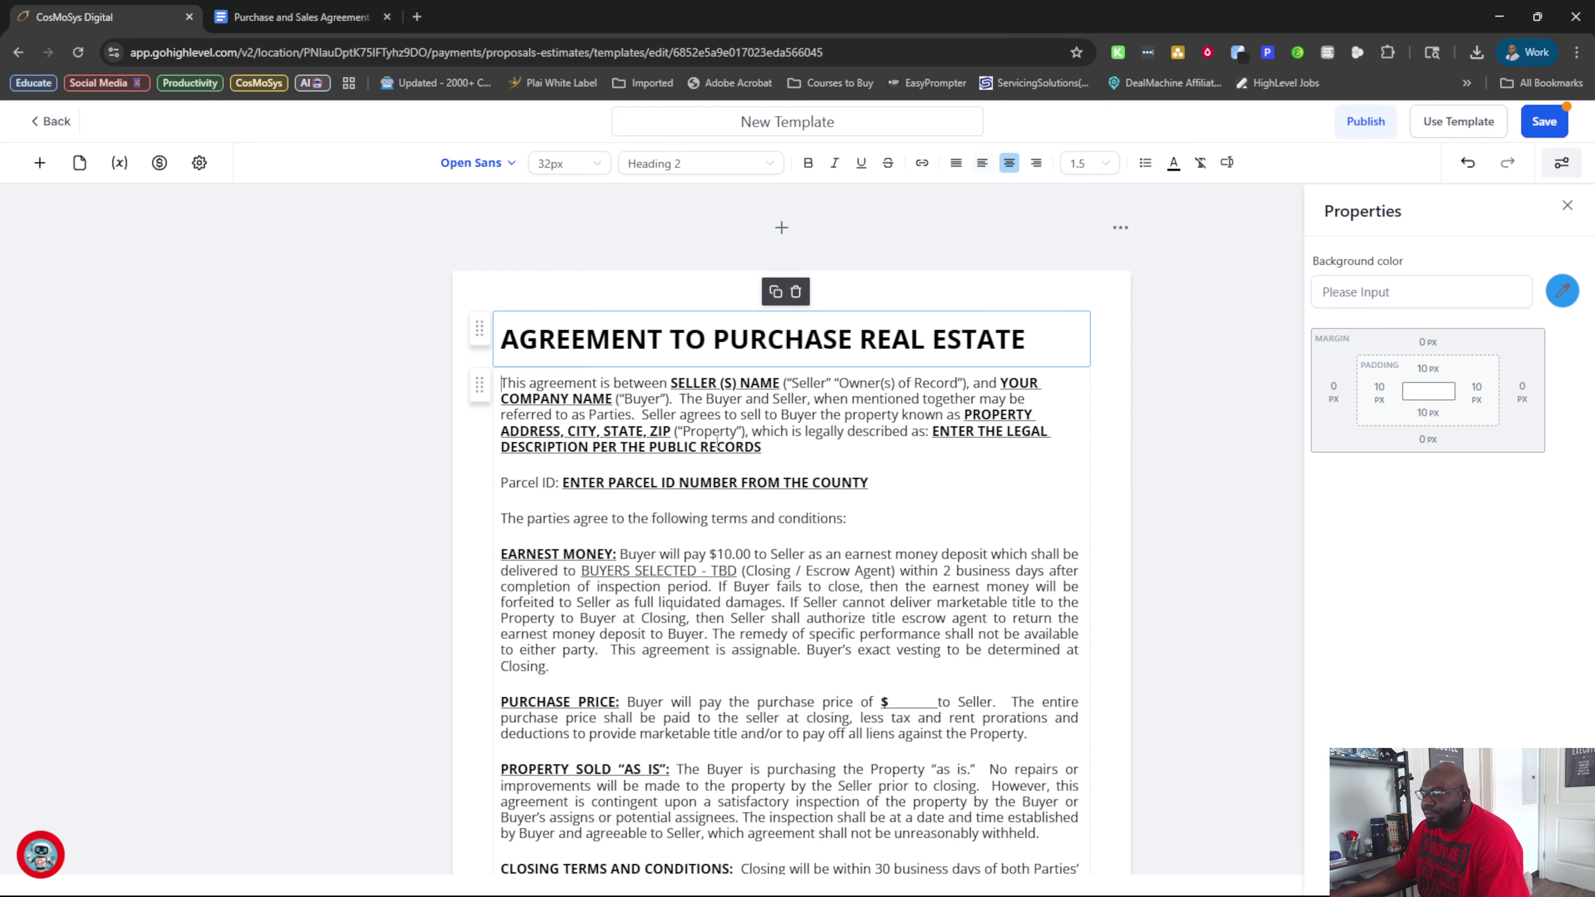
click(655, 397)
scroll(785, 624, down, 8)
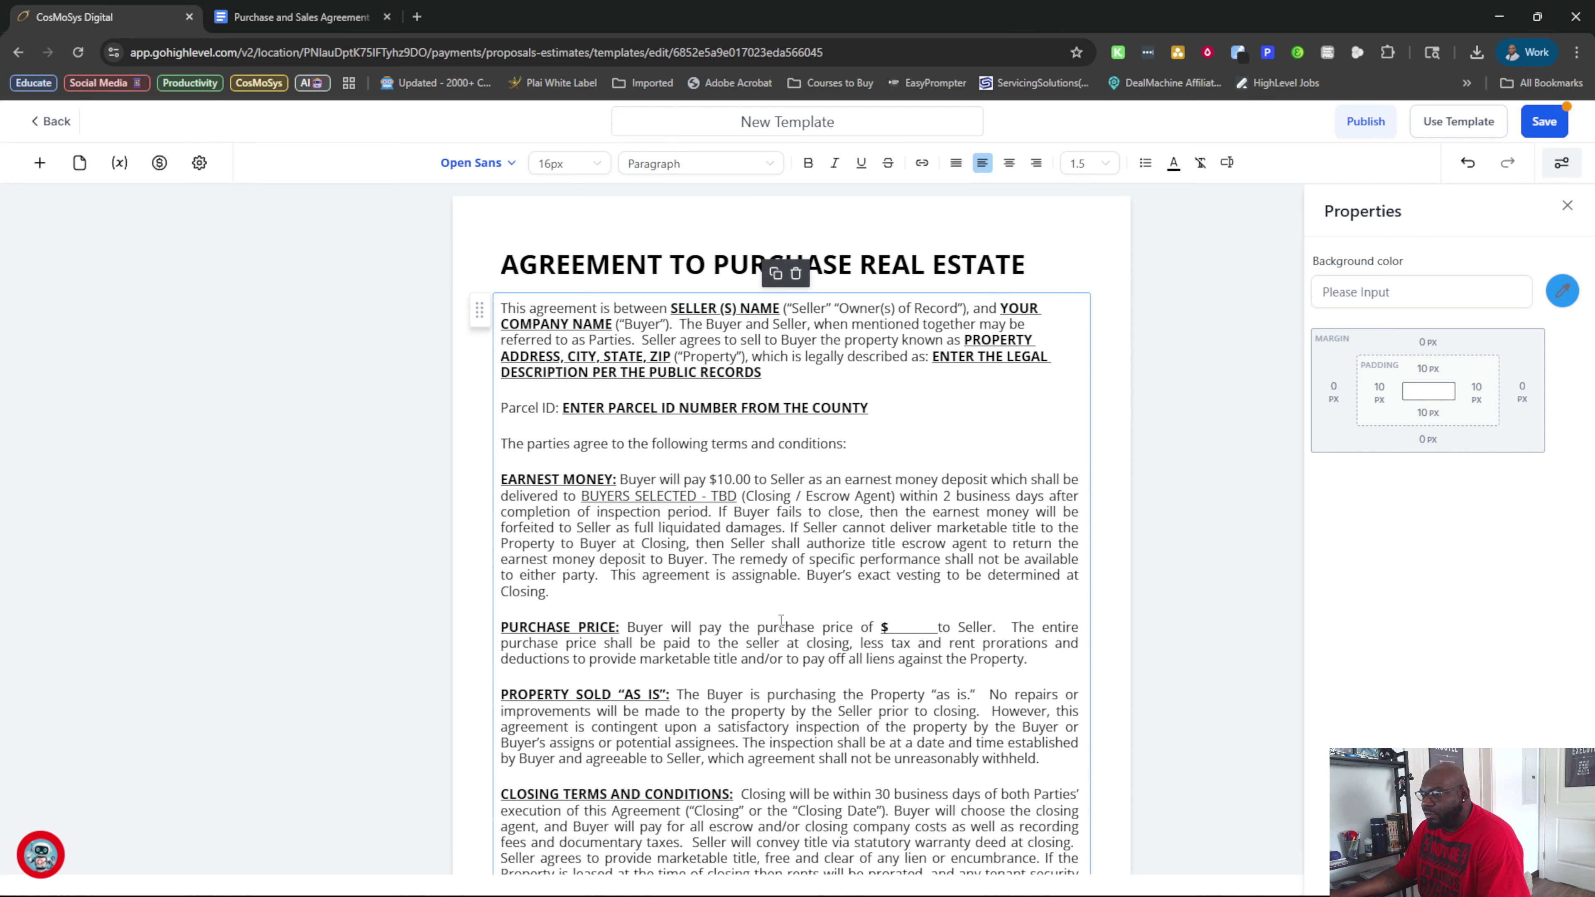
scroll(781, 620, up, 8)
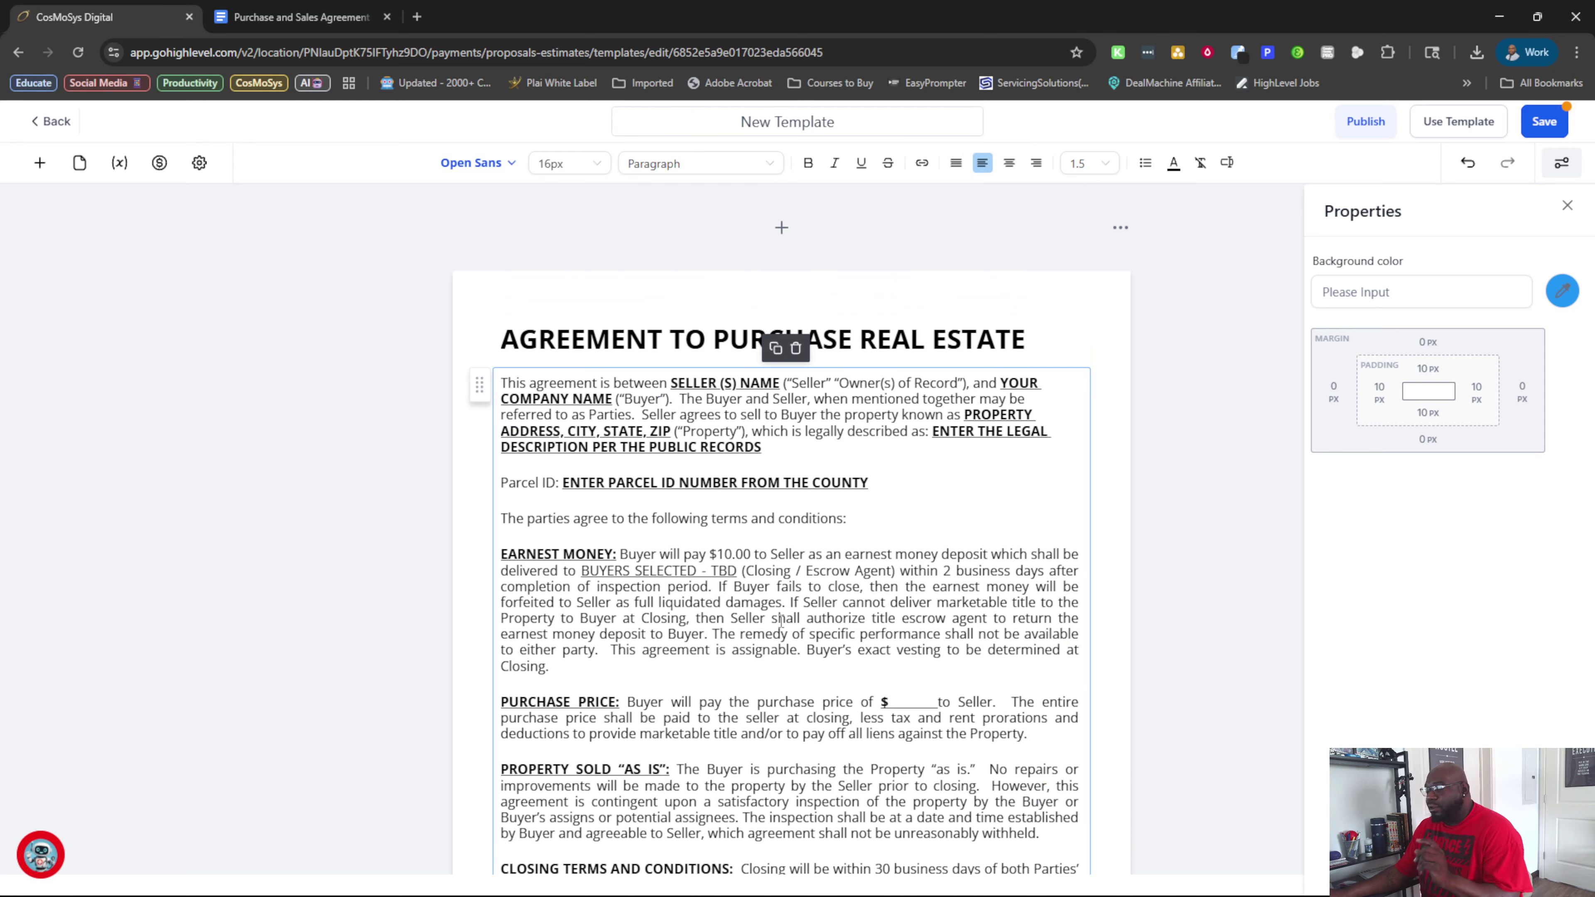
In the PURCHASE PRICE clause, replace the "of $" blank and "to Seller." with "Listed below."
scroll(776, 616, down, 4)
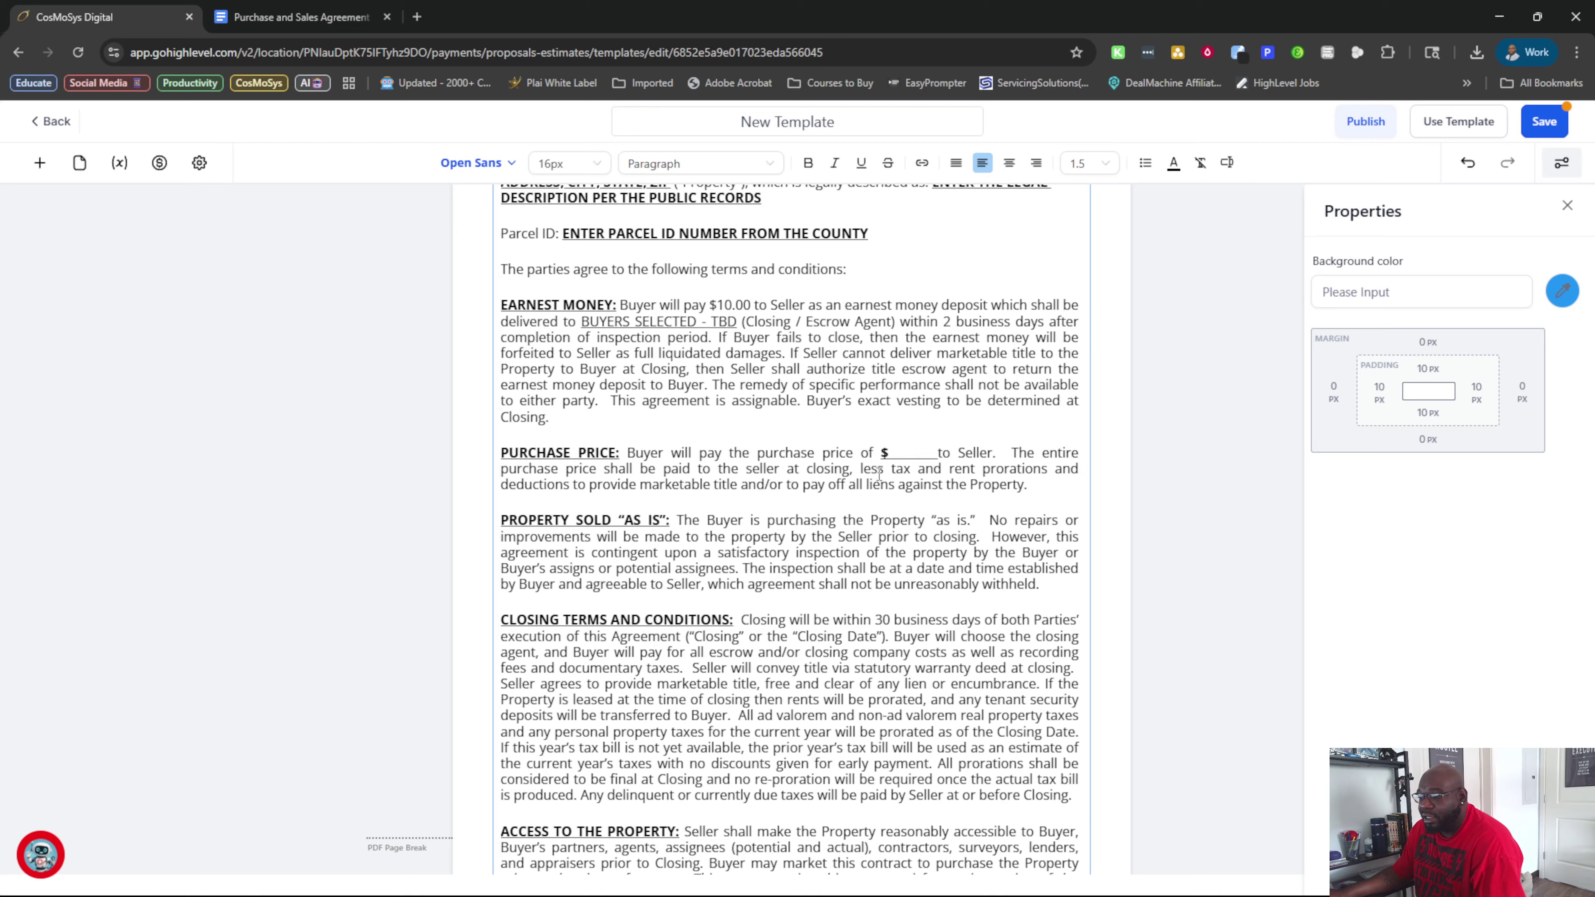
scroll(840, 465, down, 4)
scroll(840, 465, up, 8)
scroll(840, 464, down, 4)
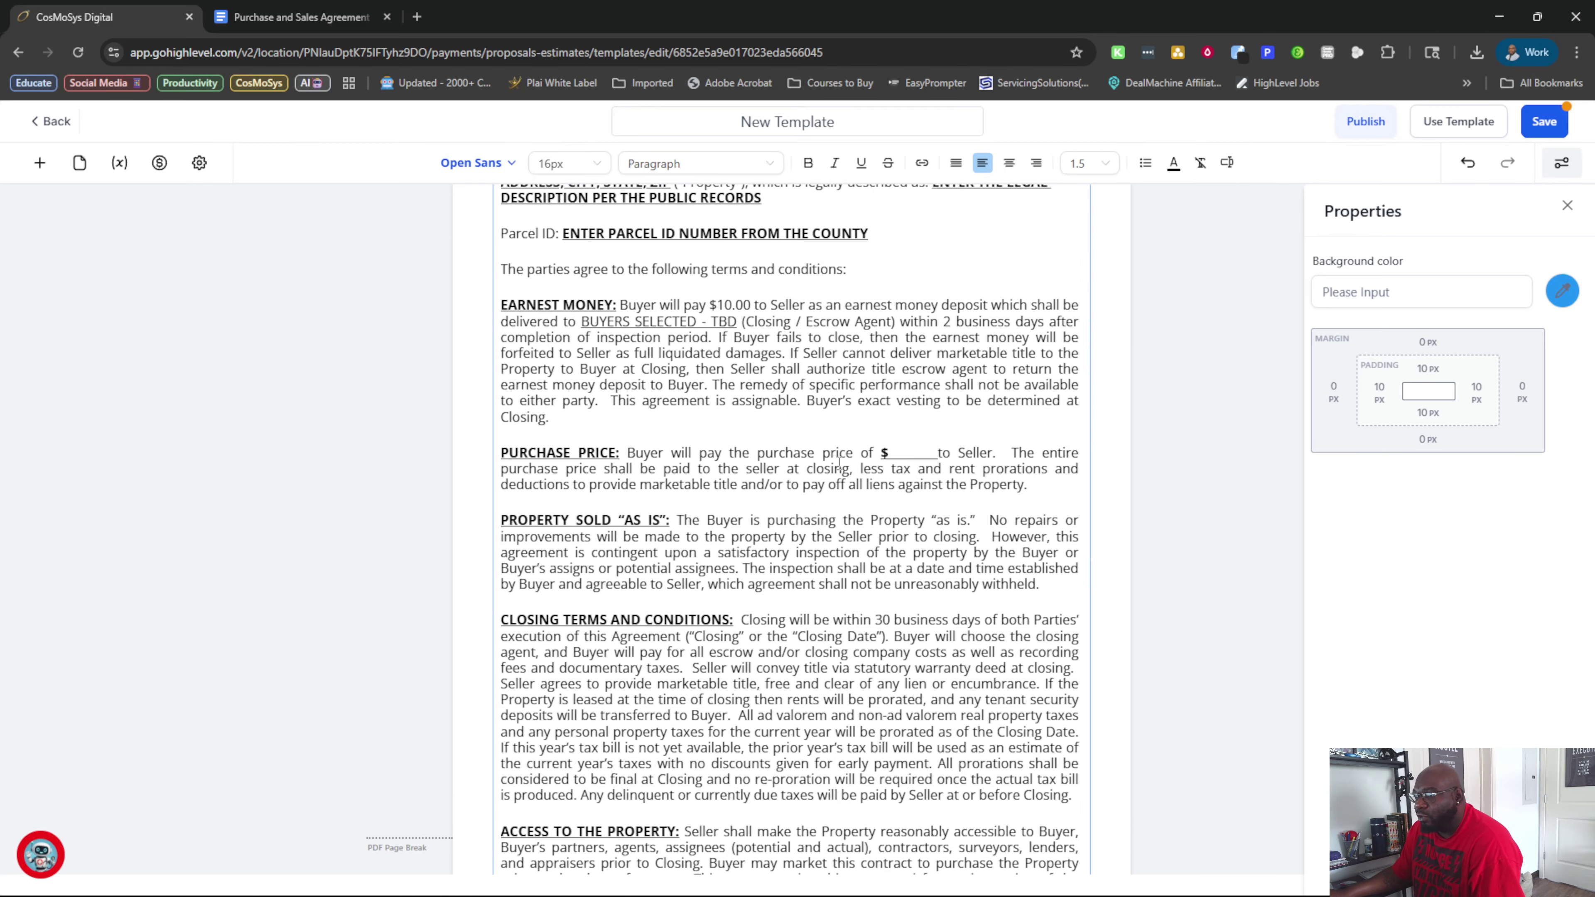
scroll(840, 464, up, 3)
scroll(840, 465, down, 1)
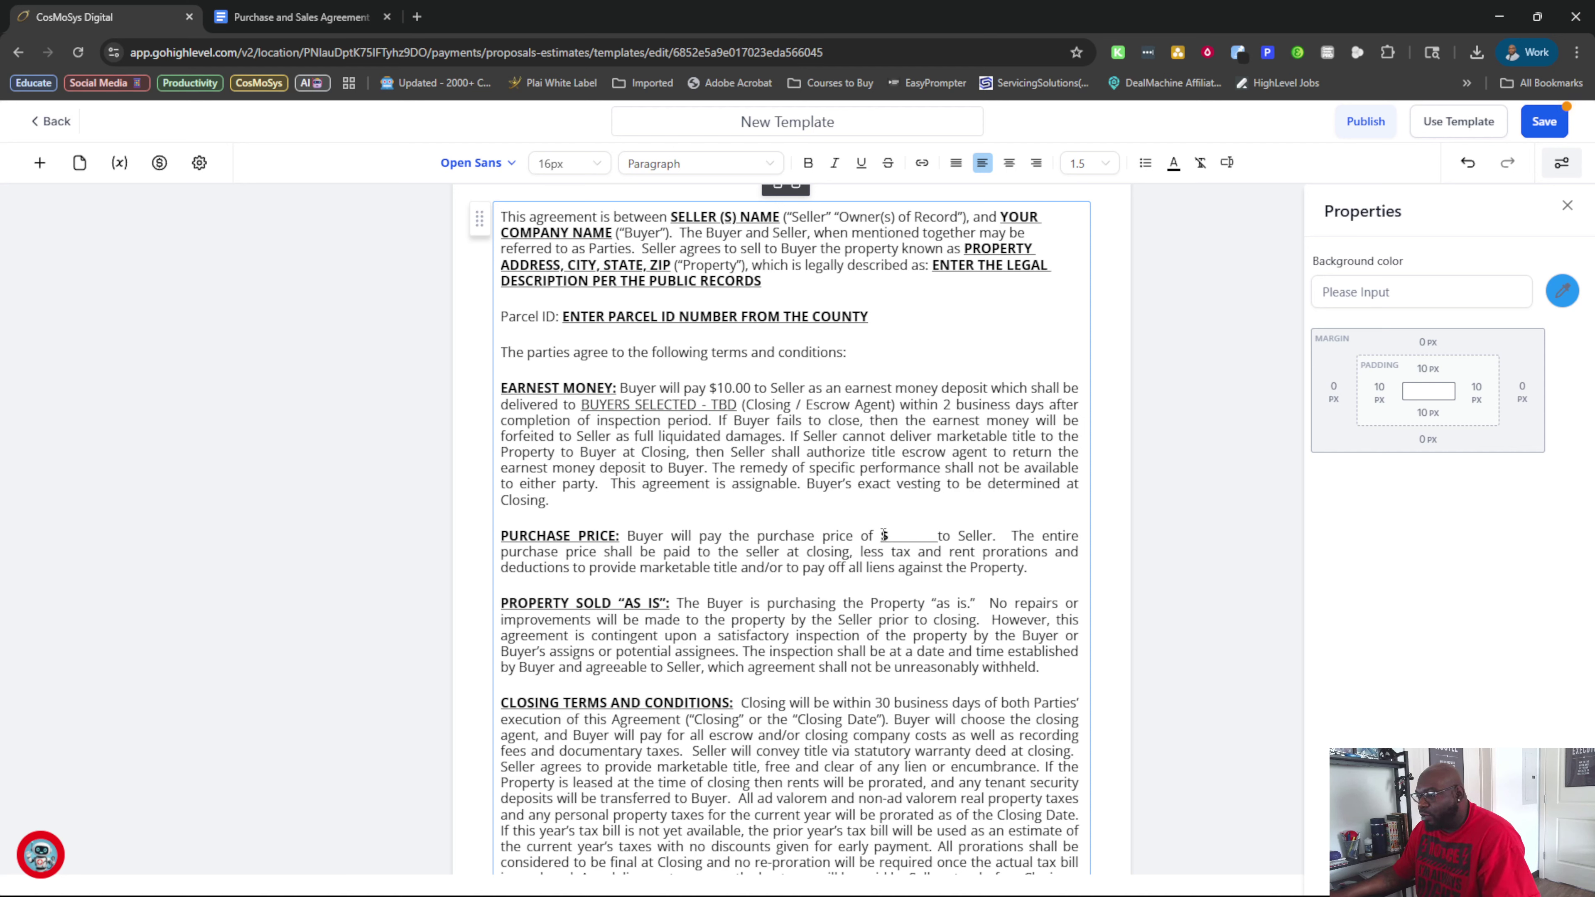
click(858, 535)
text(Listed )
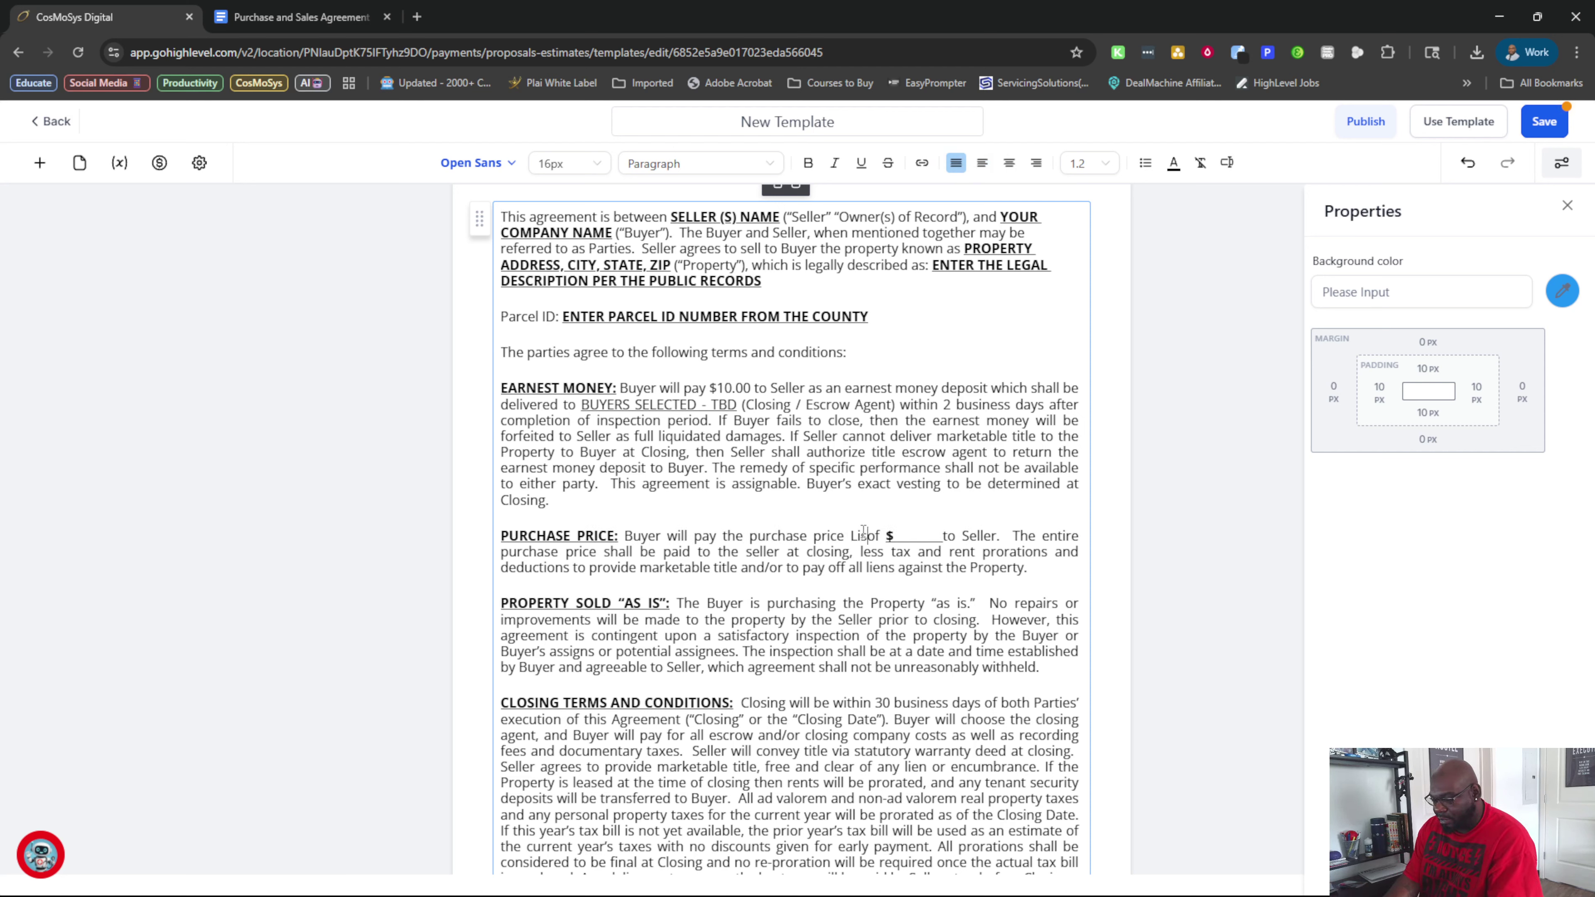
text(below)
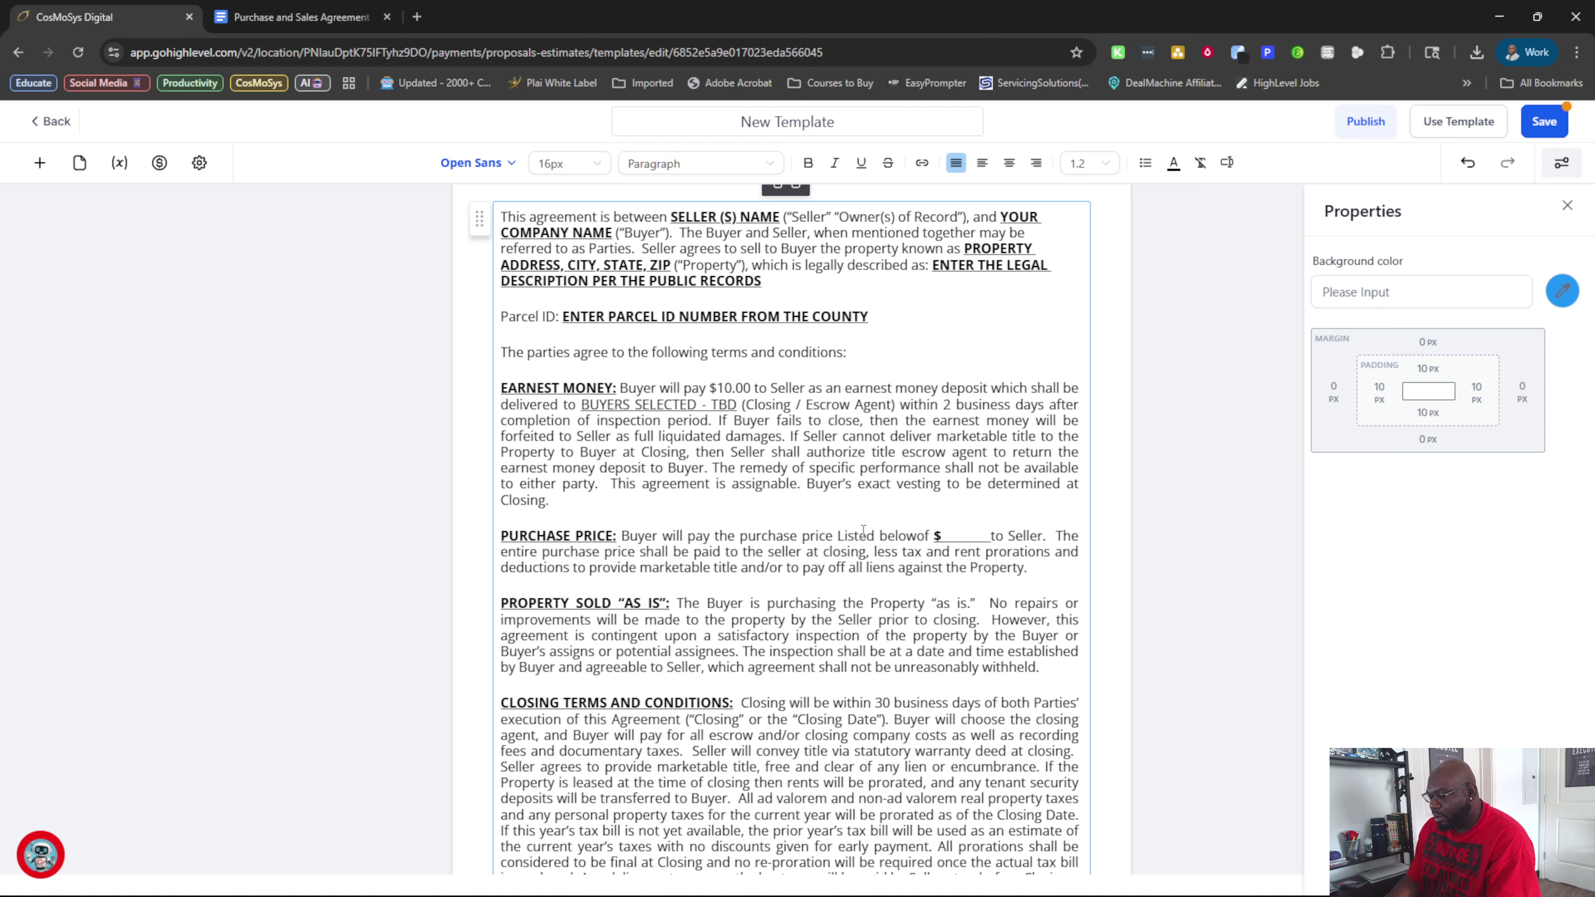
key(Delete)
key(Delete)
key(Delete)
key(Delete)
key(Delete)
key(Delete)
key(Delete)
key(Delete)
key(Delete)
key(Delete)
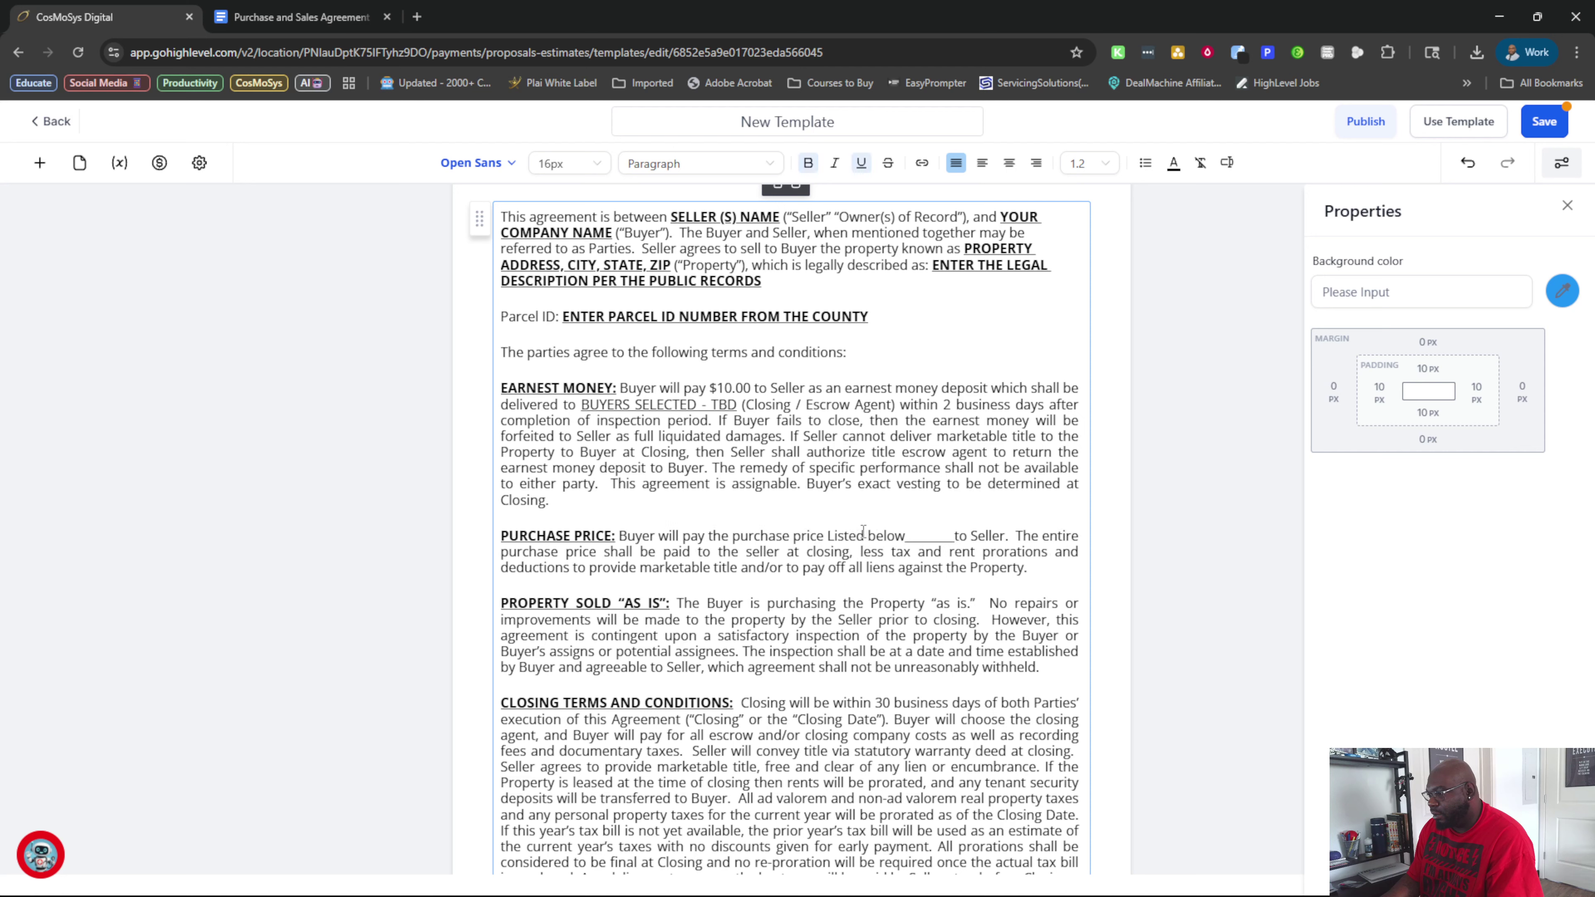
key(Delete)
key(Delete)
key(Delete)
key(Delete)
key(Delete)
key(Delete)
key(Delete)
key(Delete)
key(Delete)
key(Delete)
key(Delete)
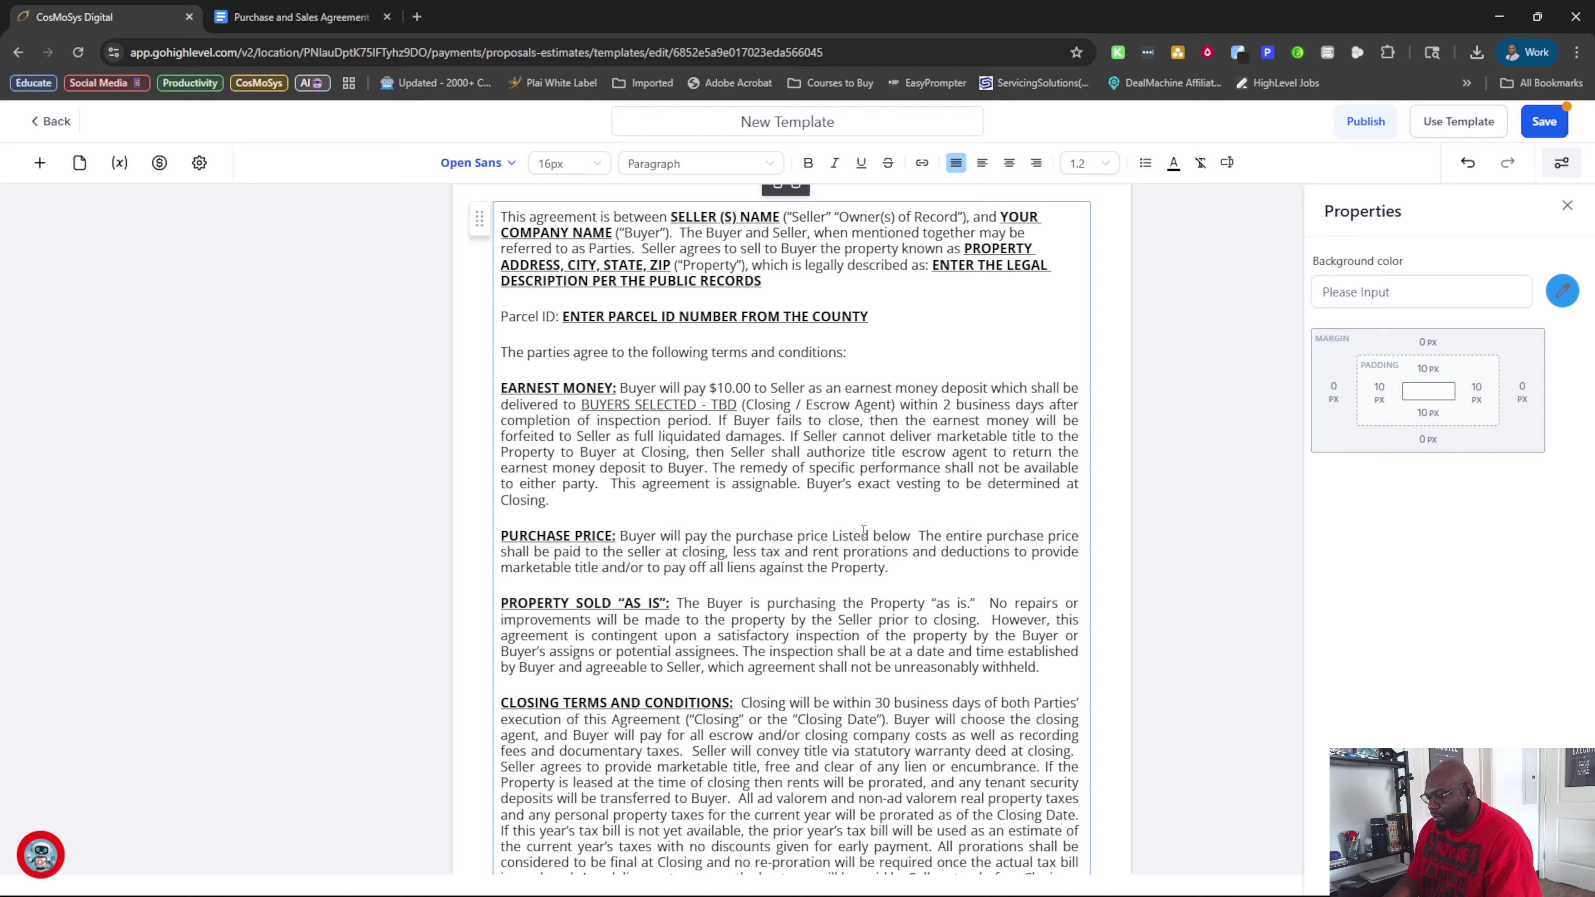
text(.)
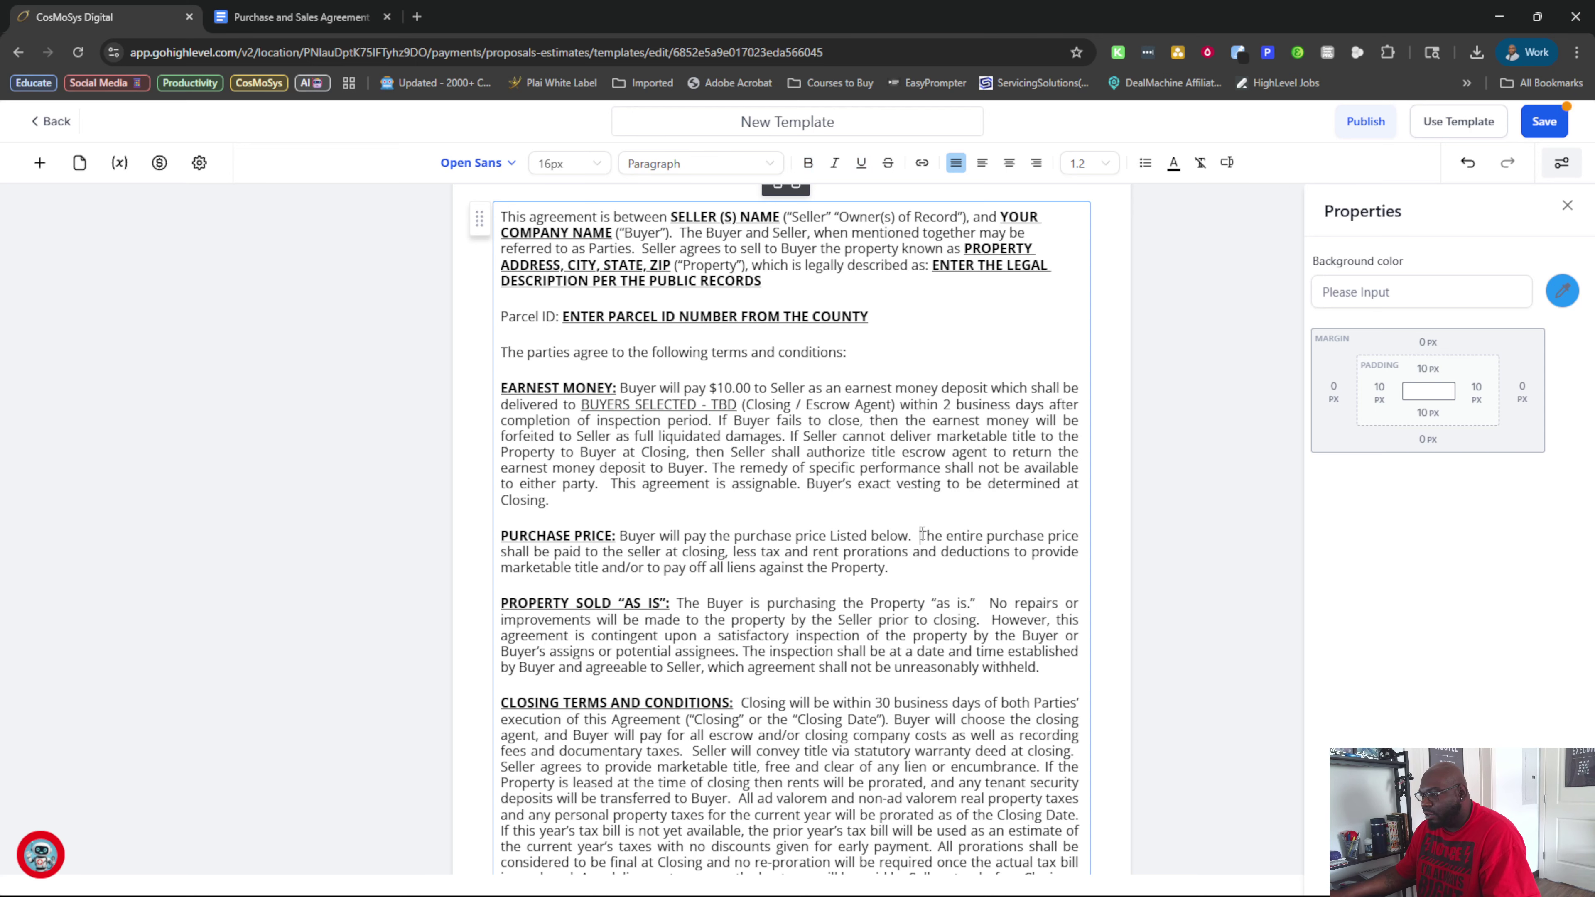
Cut all agreement text from "The entire purchase price" through the end of the document
drag(921, 535, 1029, 773)
key(ctrl+c)
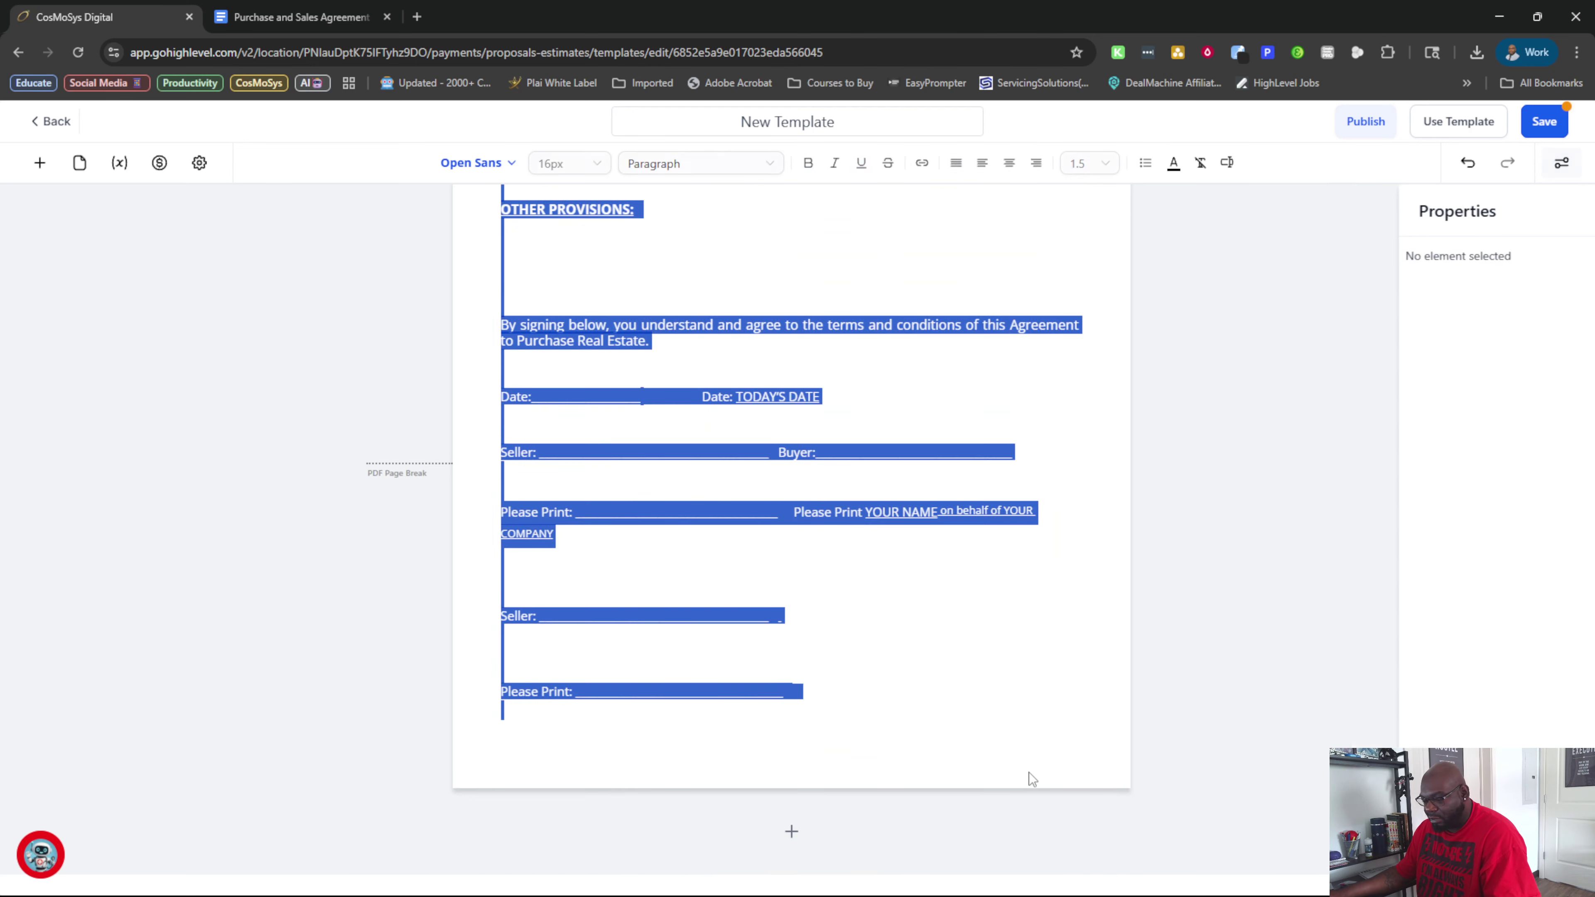
key(Delete)
scroll(910, 691, up, 10)
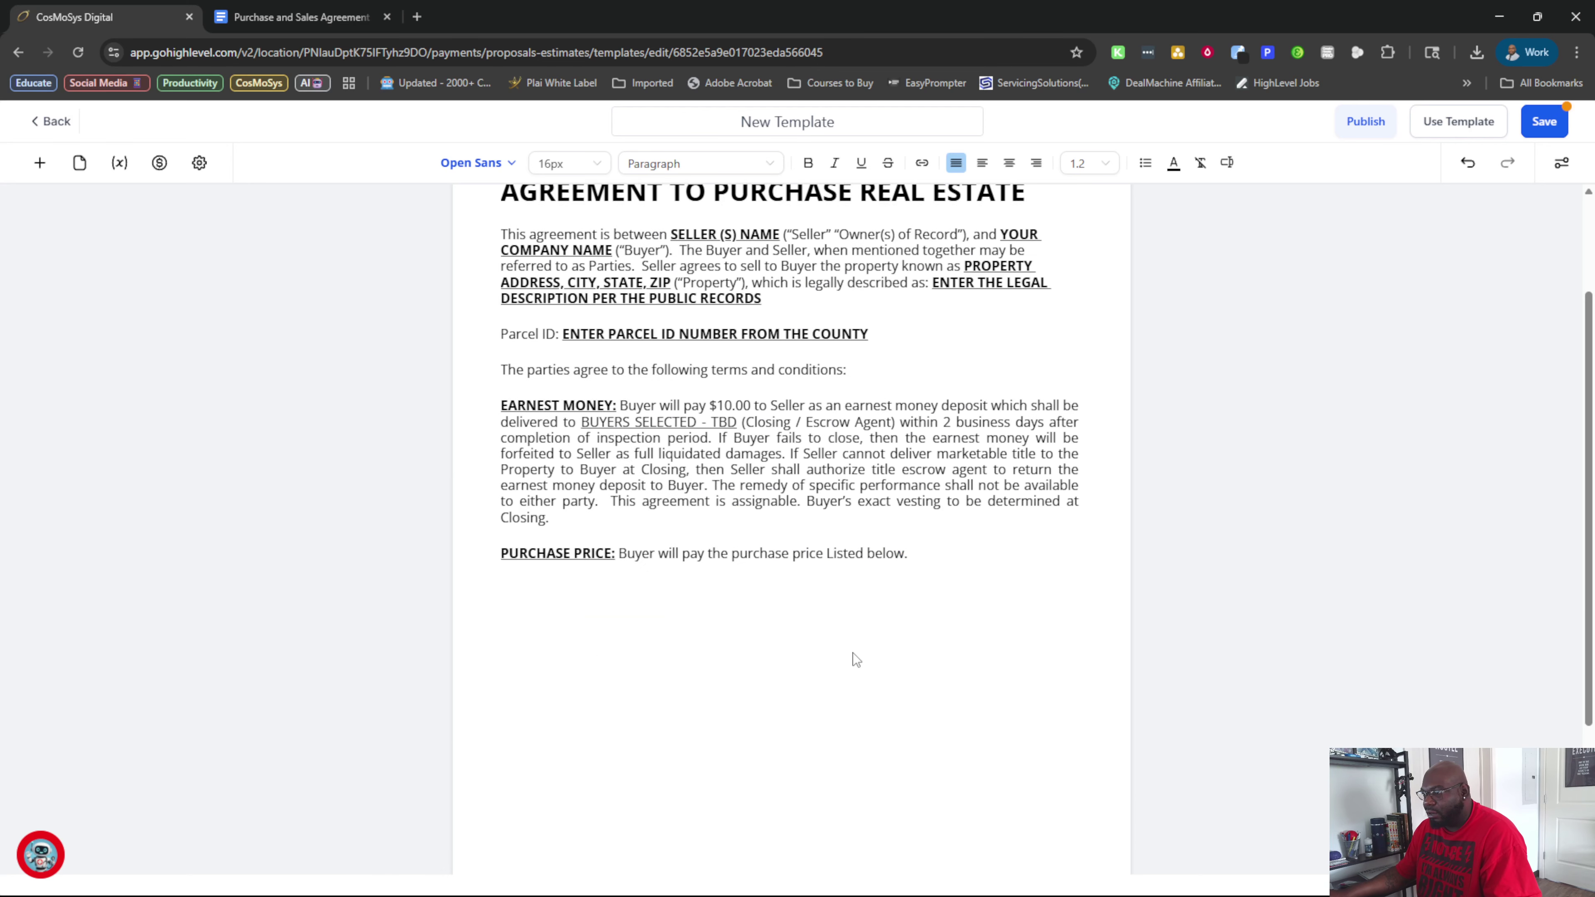
Add a text element below the PURCHASE PRICE clause and replace its default heading and text with the cut agreement text
click(39, 173)
drag(60, 317, 521, 608)
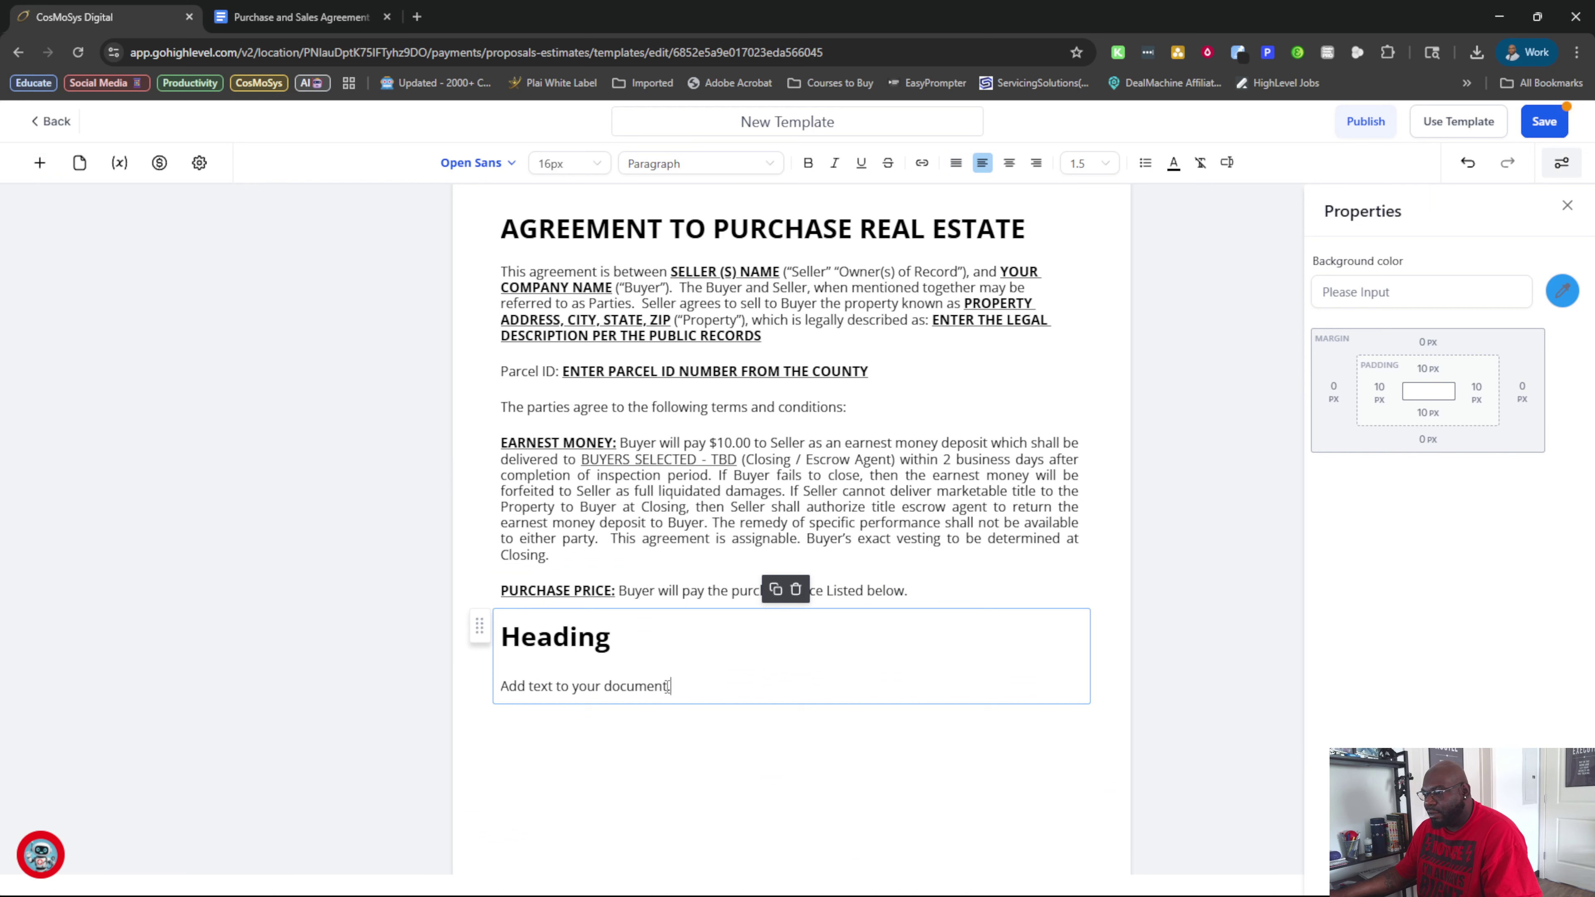
drag(668, 686, 493, 627)
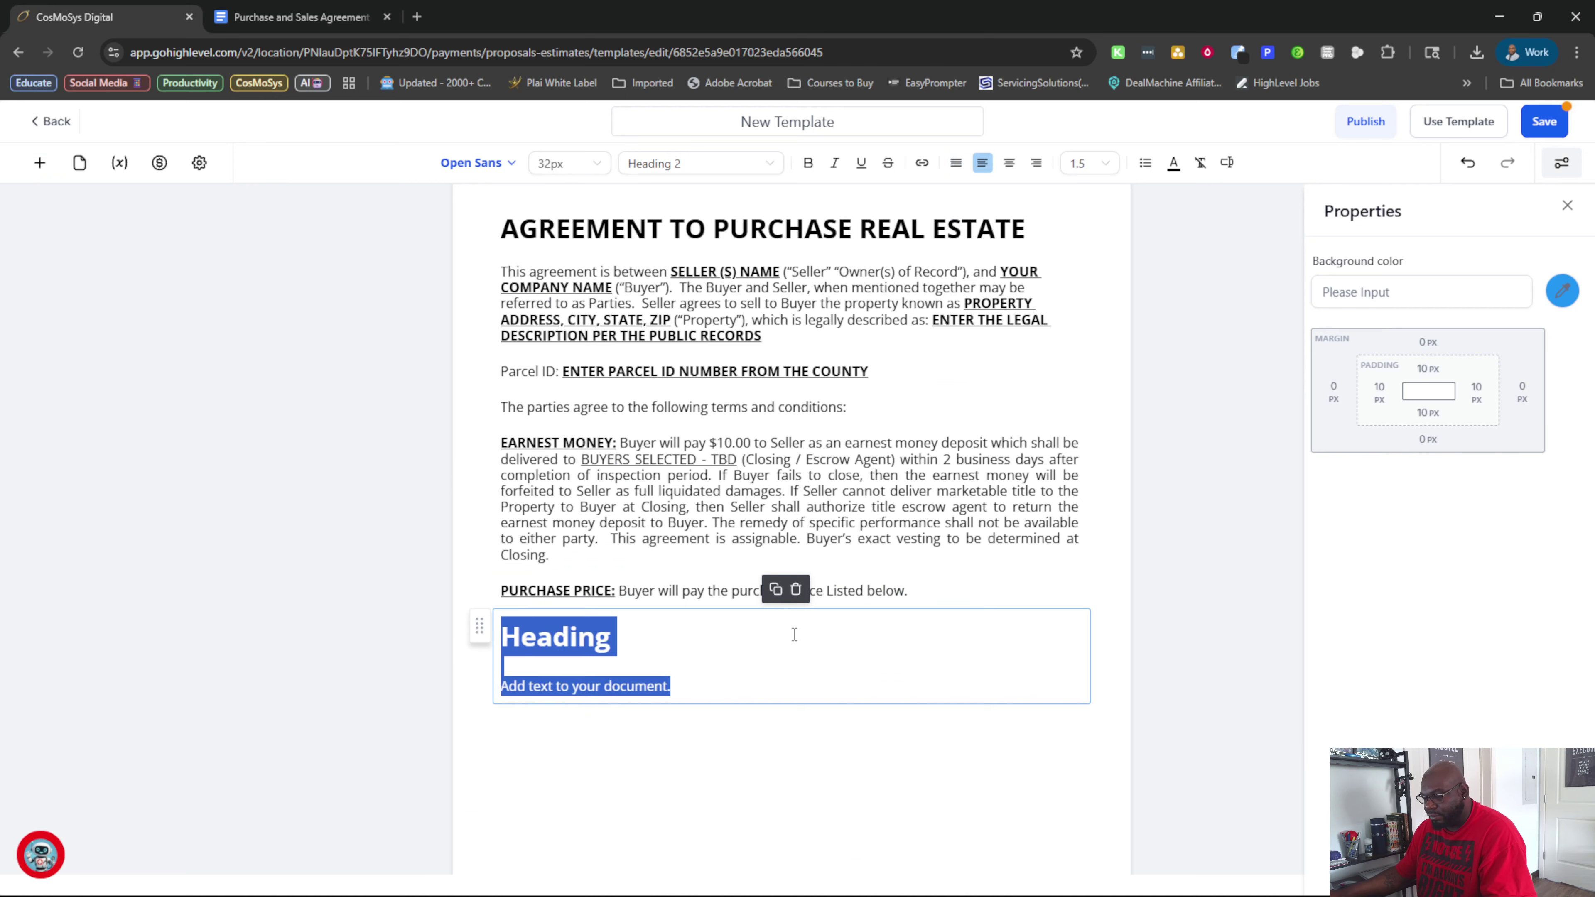
key(ctrl+v)
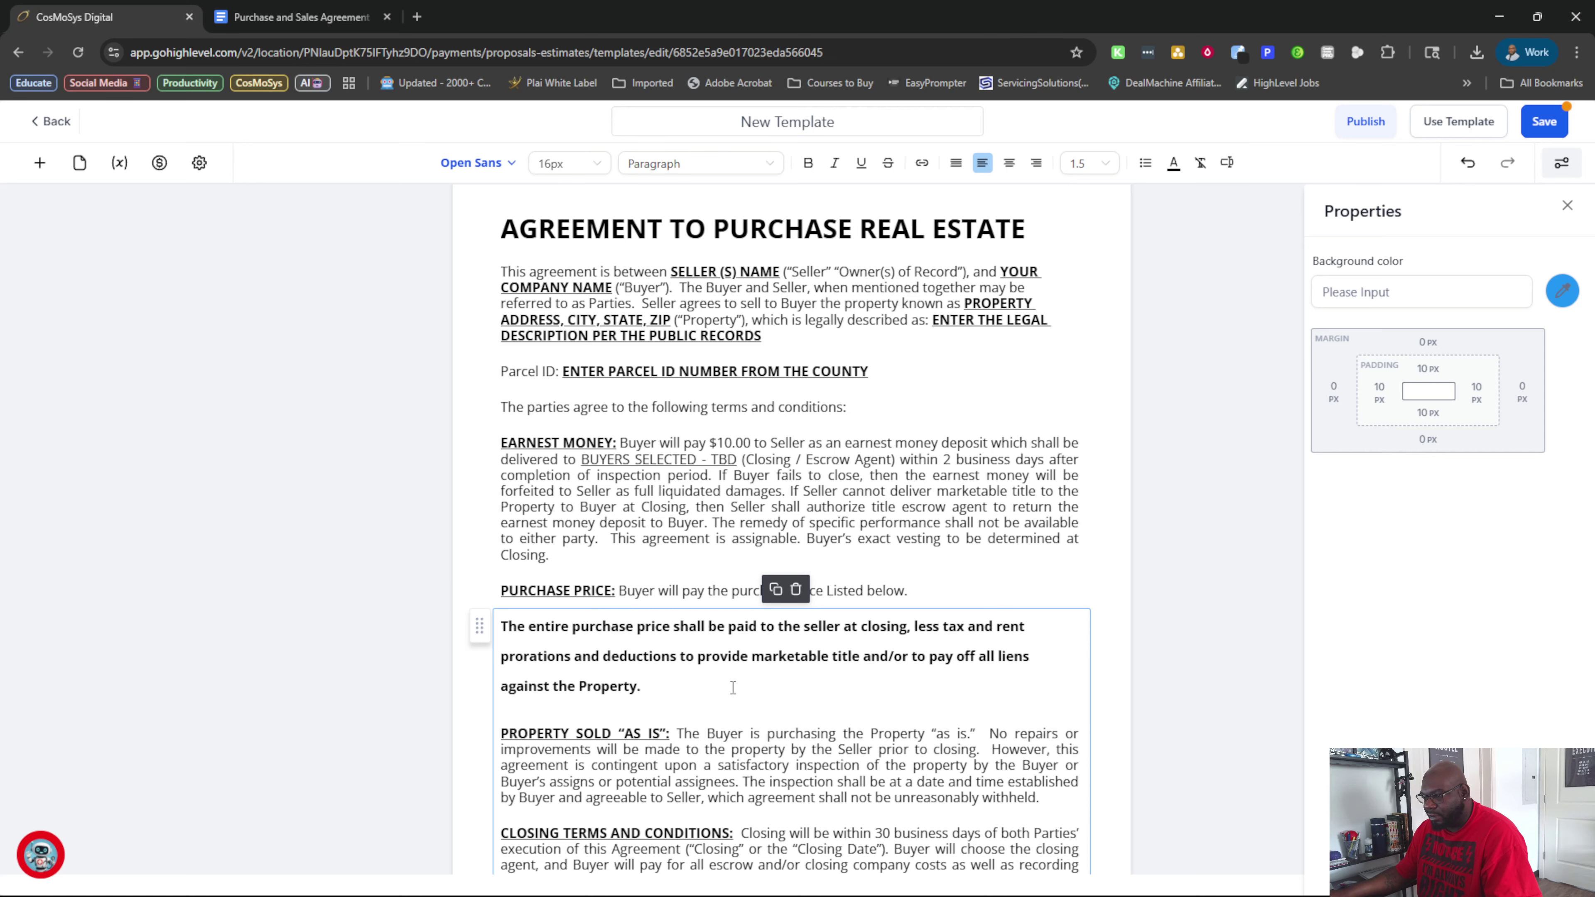
scroll(733, 687, down, 6)
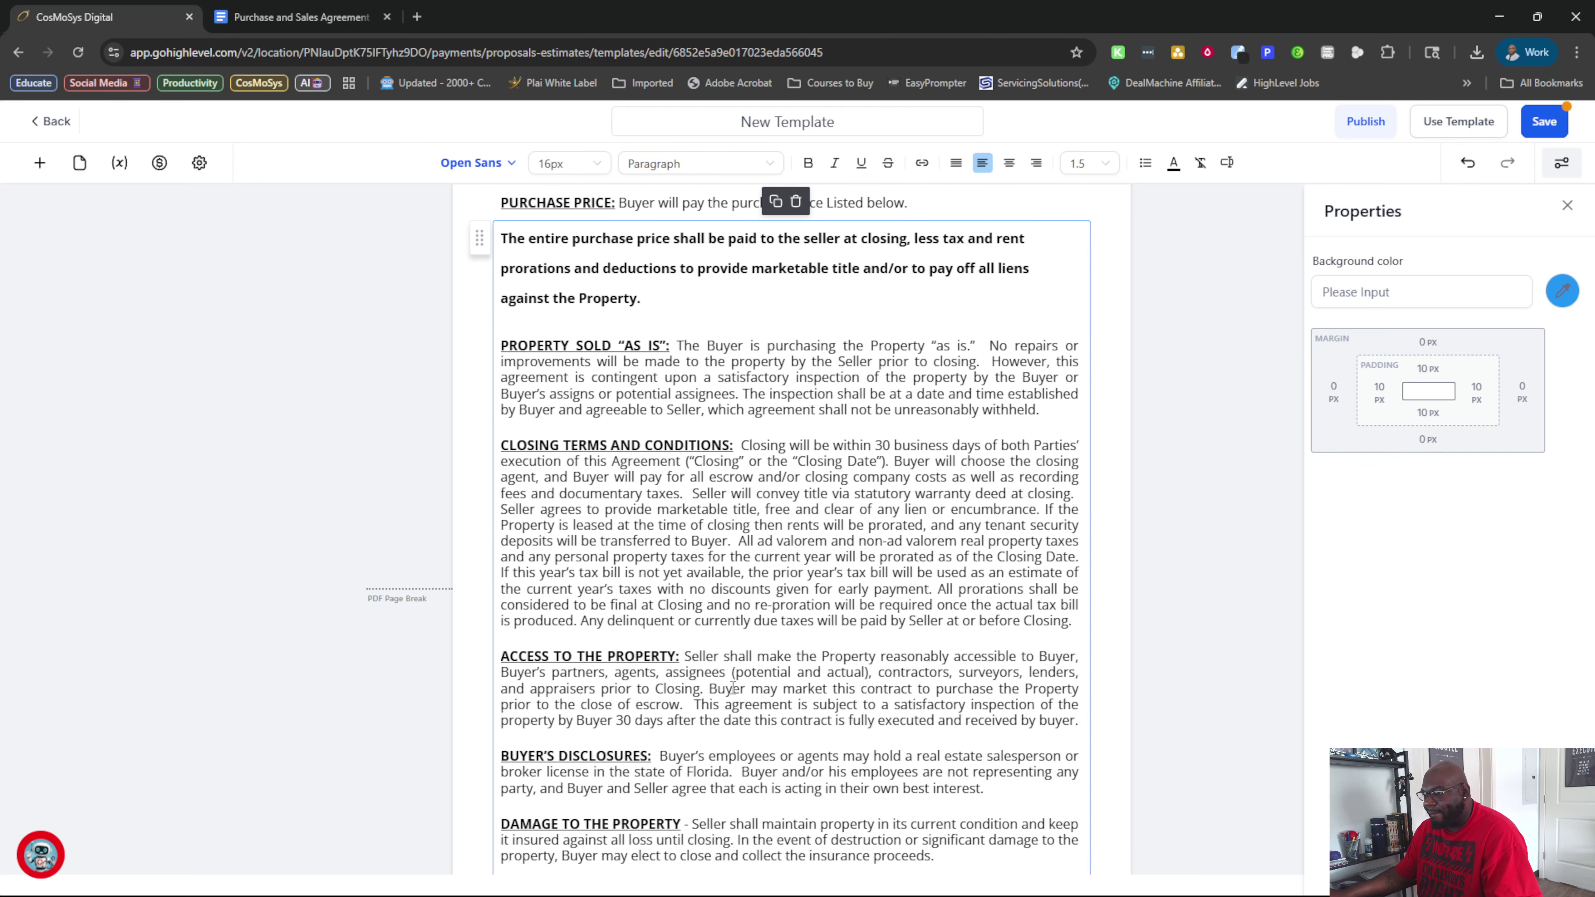
scroll(733, 687, down, 12)
scroll(733, 687, up, 13)
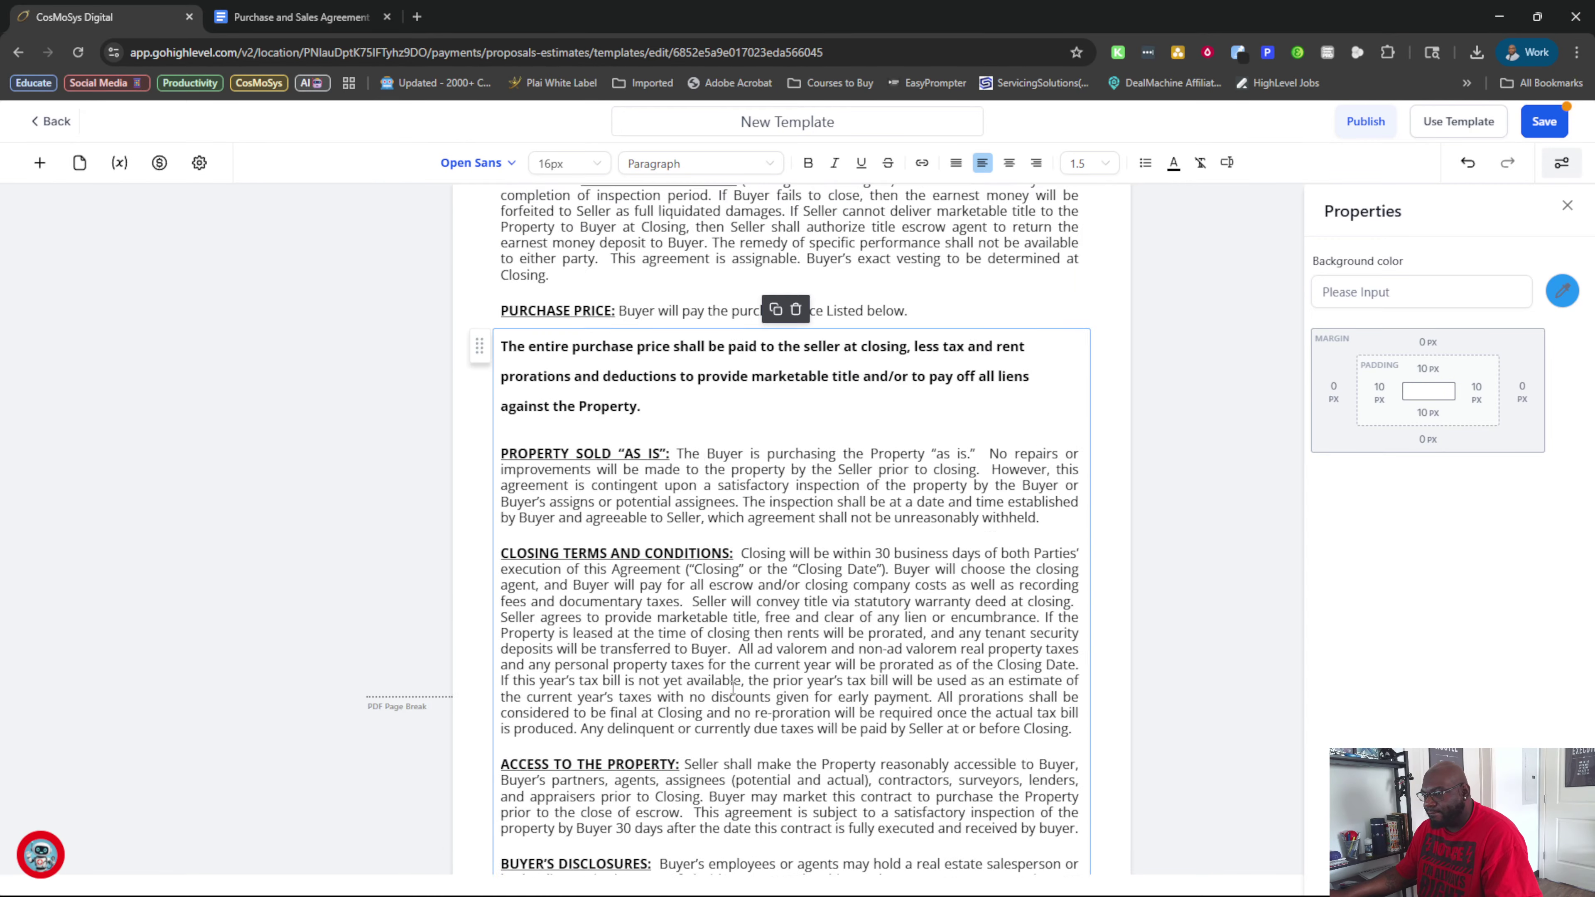
scroll(732, 687, up, 6)
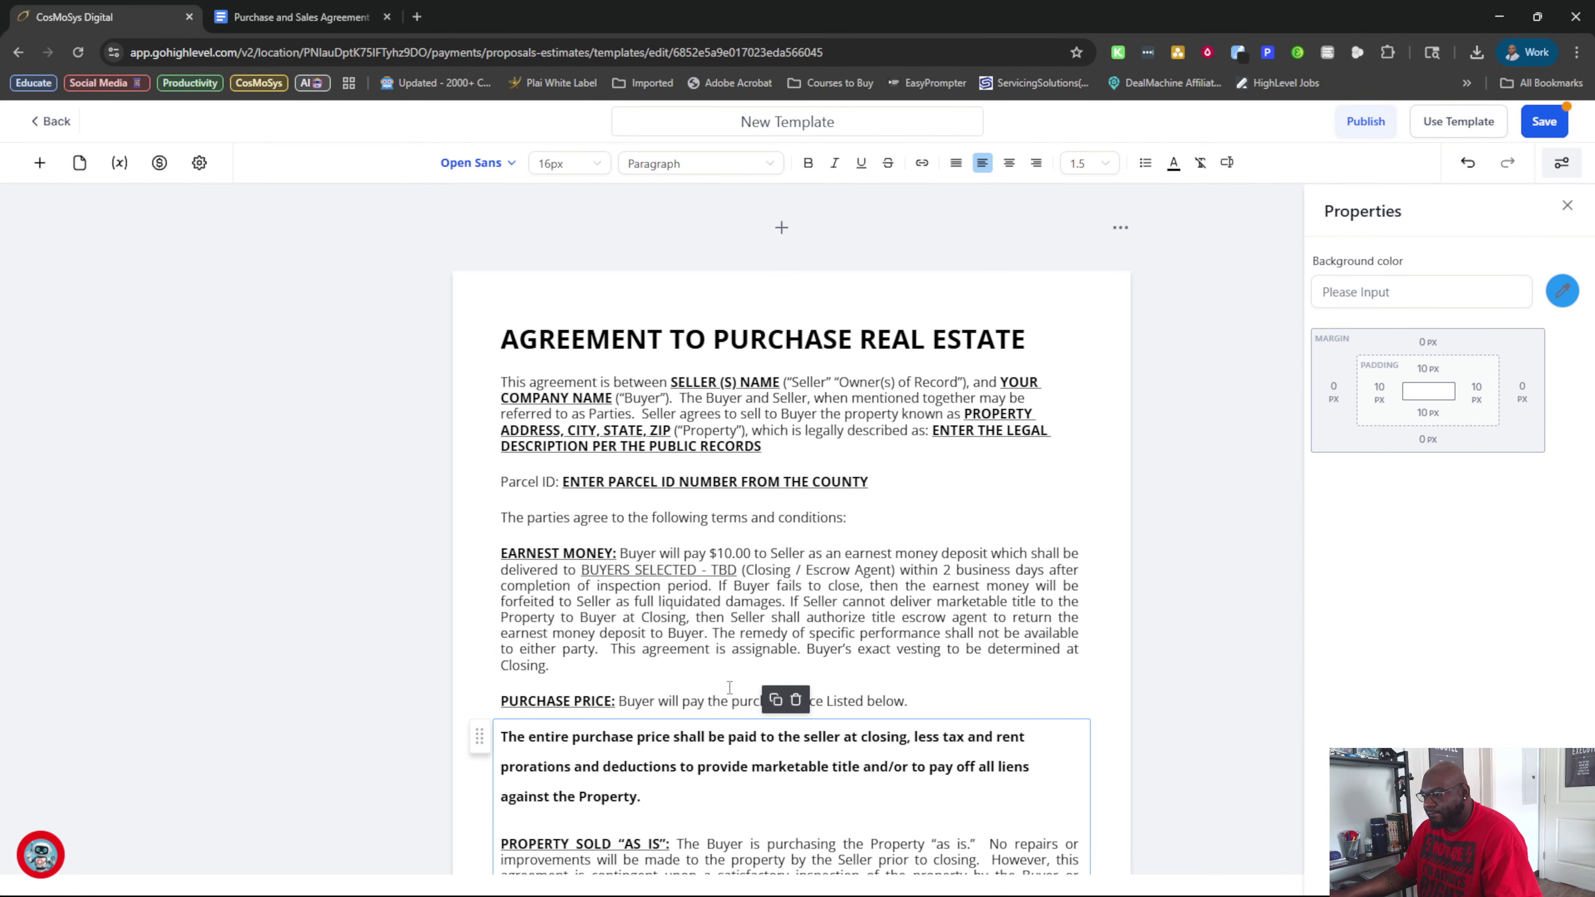
Undo the paste in the new text element and try restoring the cut text in the agreement element above
key(ctrl+z)
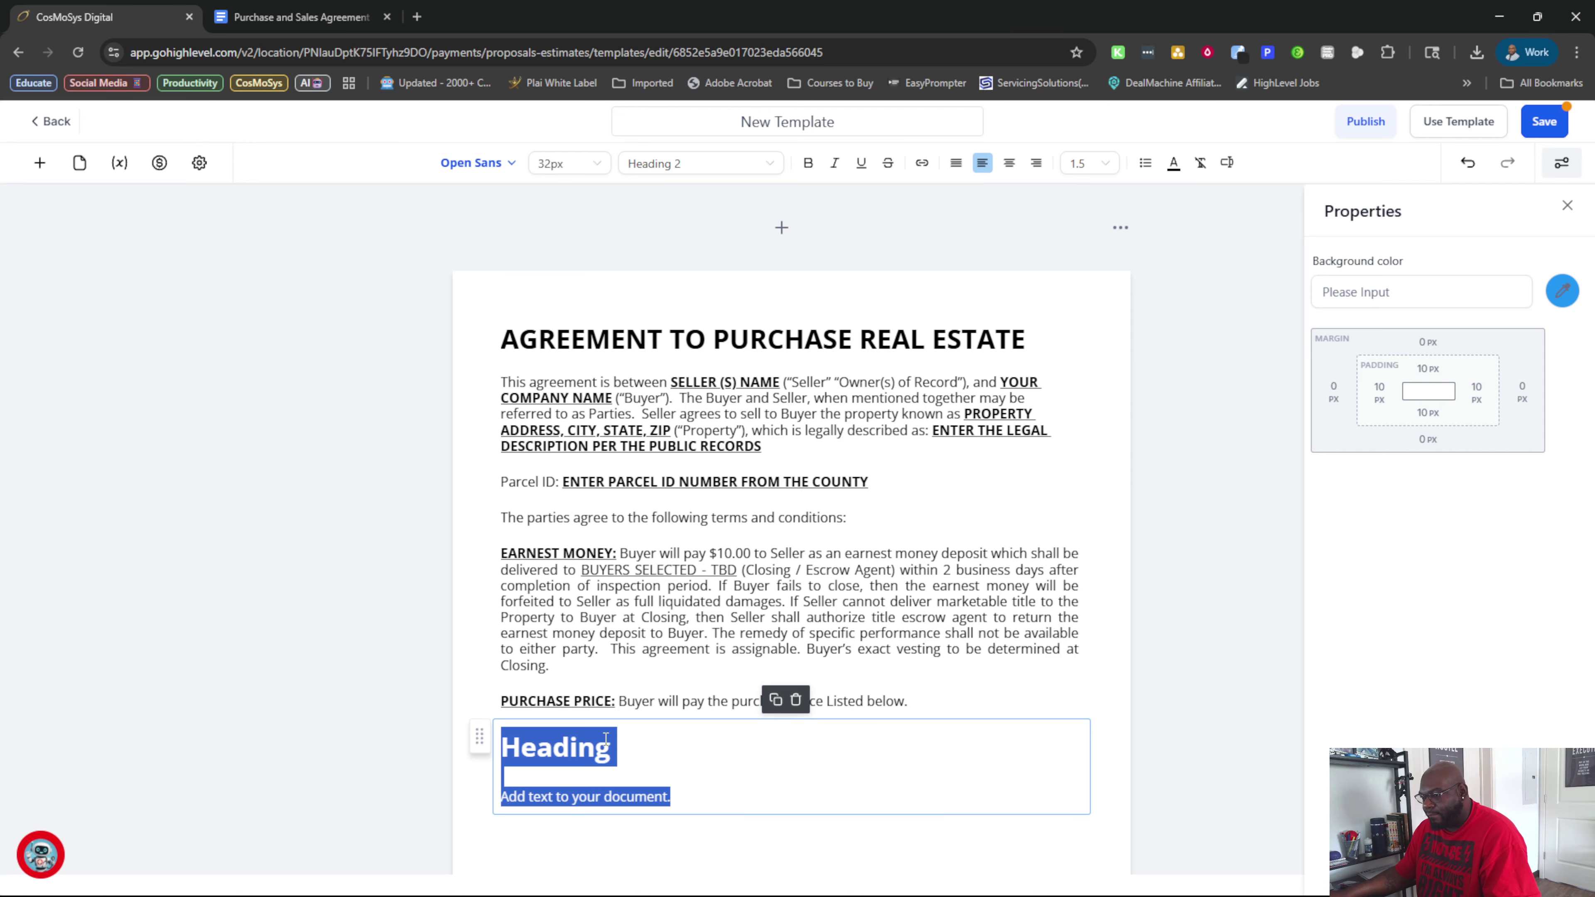
click(973, 699)
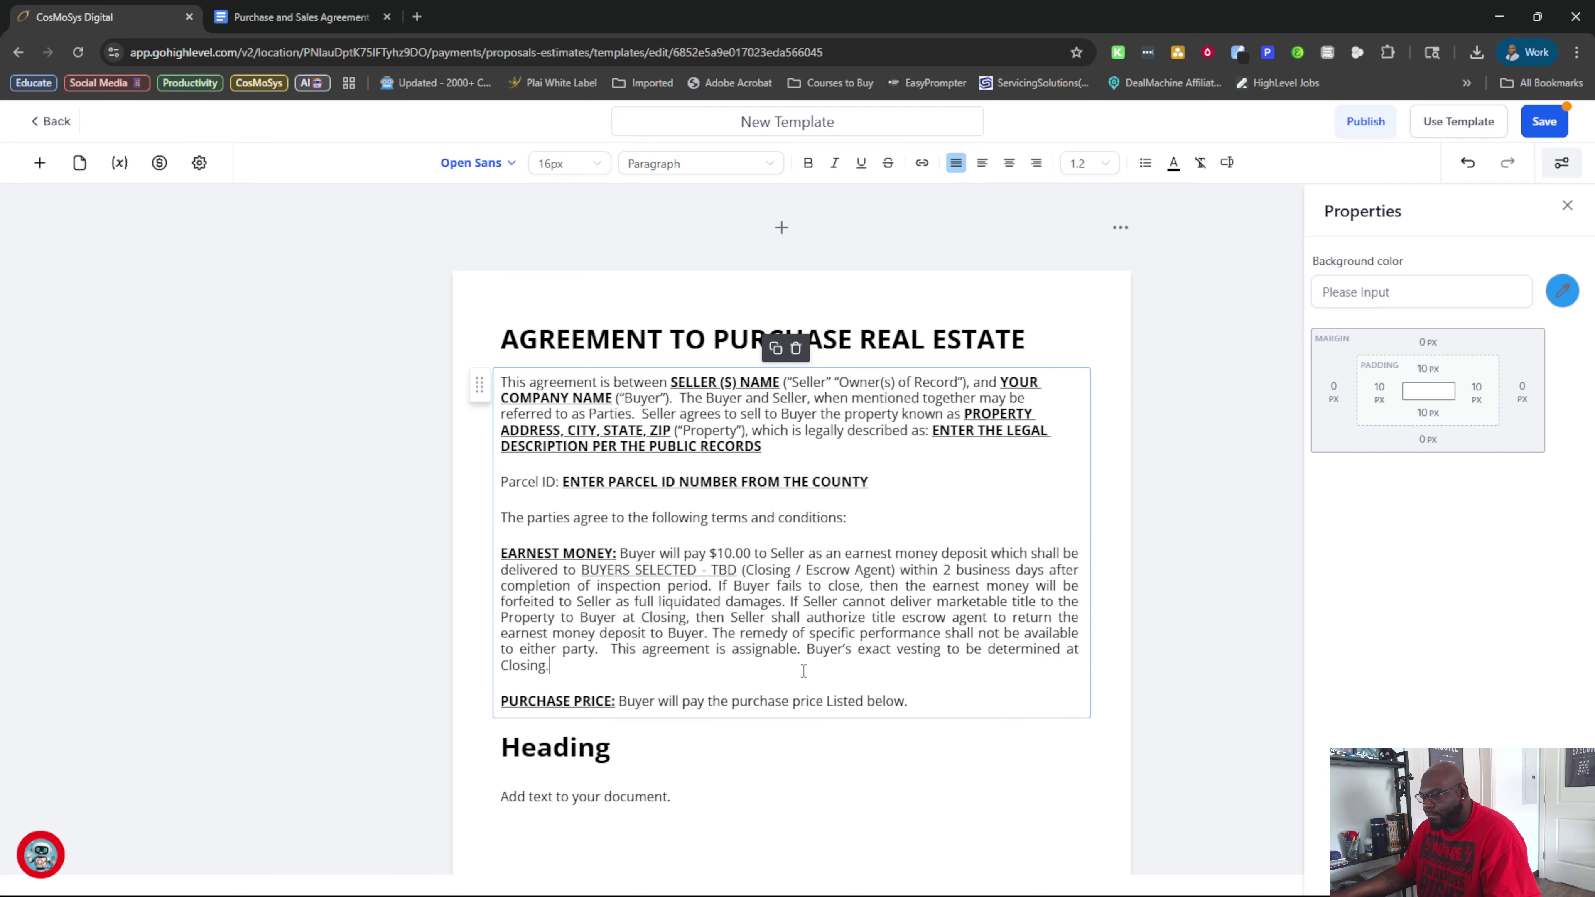
key(ctrl+v)
scroll(803, 671, up, 15)
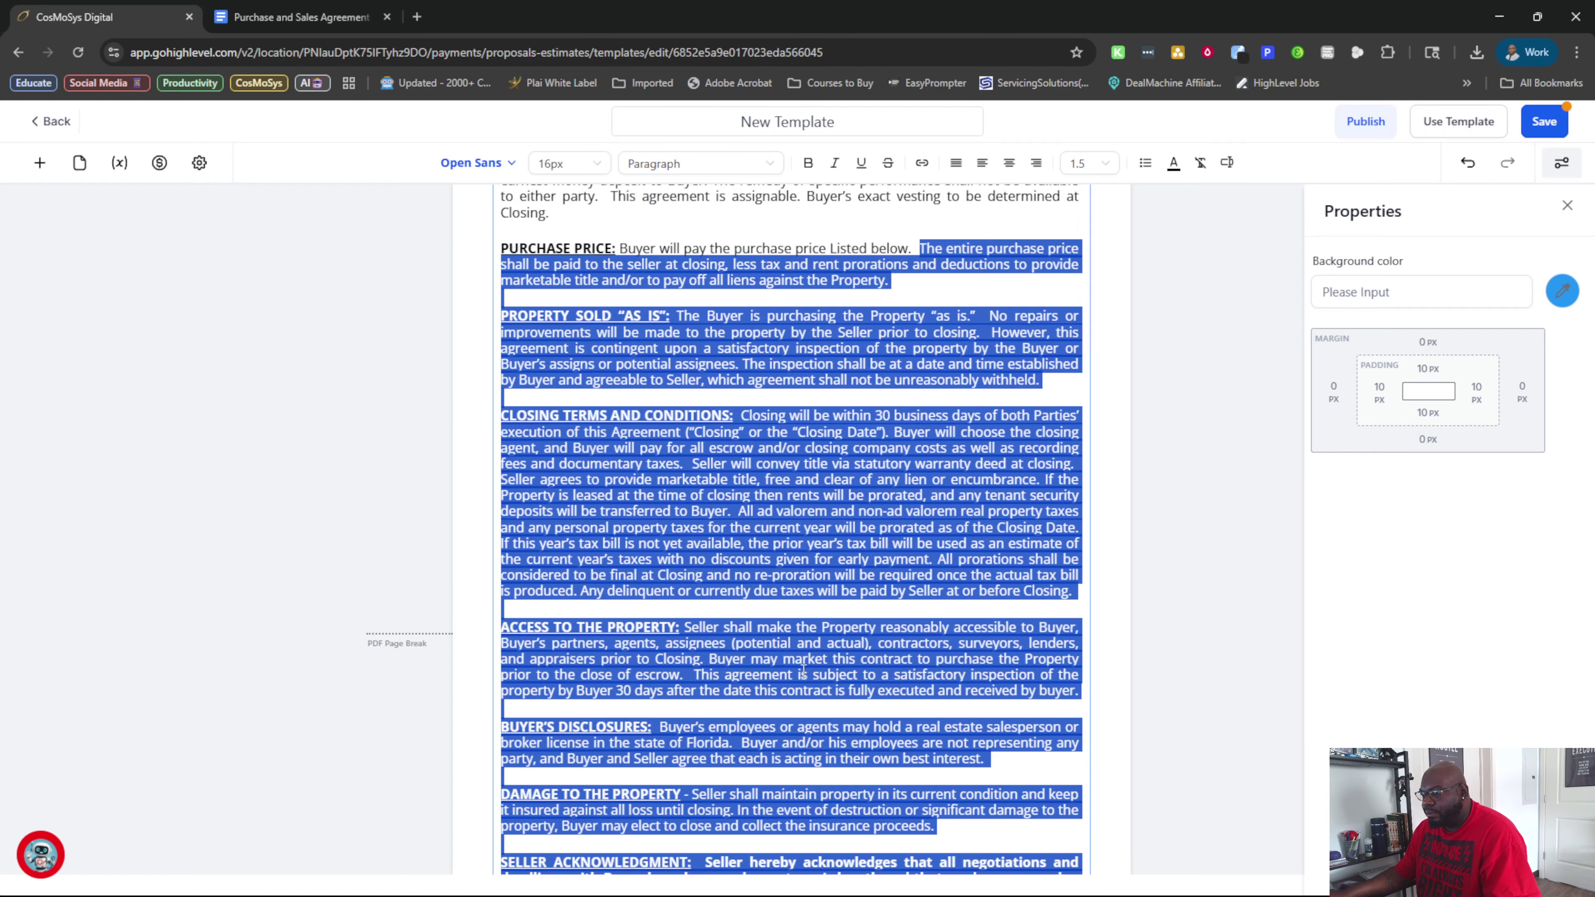
scroll(804, 671, up, 1)
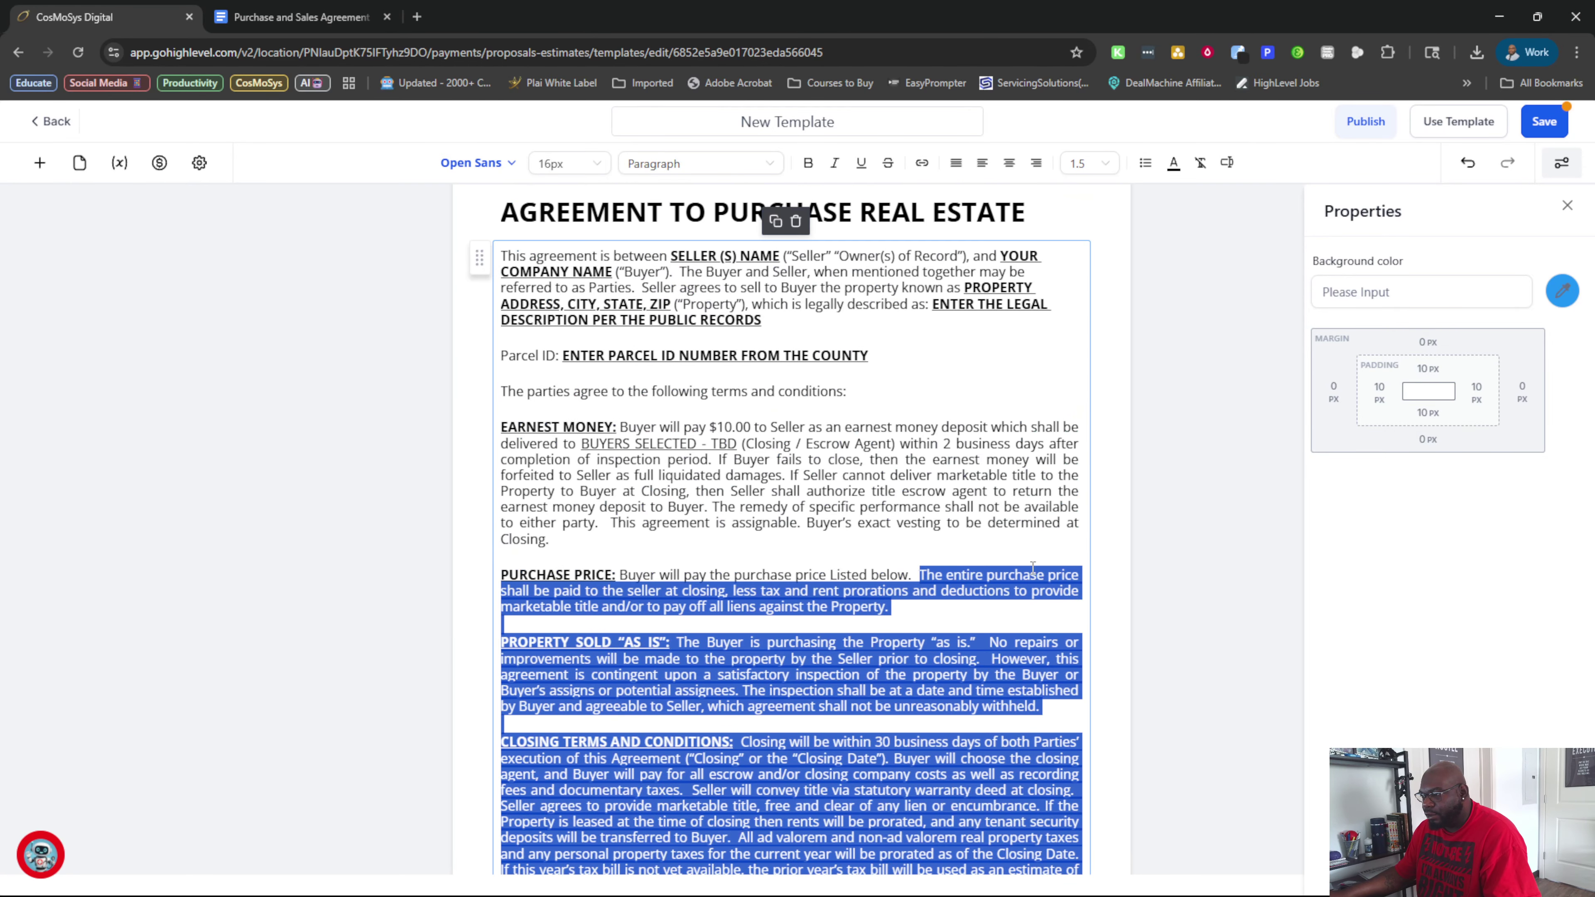
click(847, 612)
key(ctrl+z)
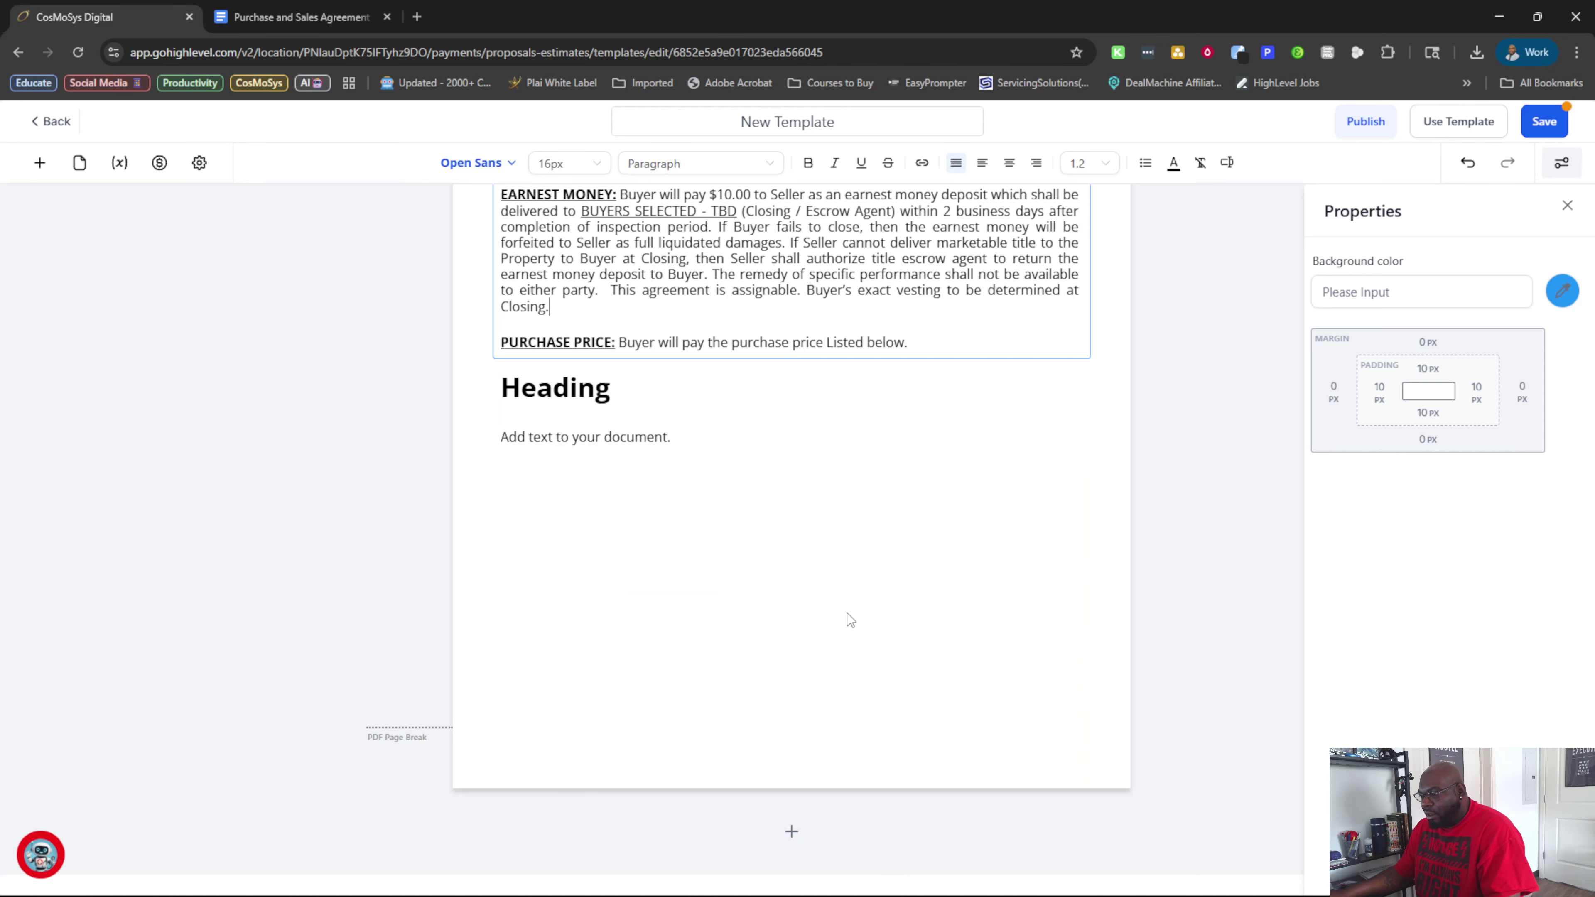
Replace the default heading and text in the element below the PURCHASE PRICE clause with the cut agreement text
scroll(762, 596, up, 3)
drag(722, 681, 576, 674)
click(700, 700)
drag(714, 686, 663, 648)
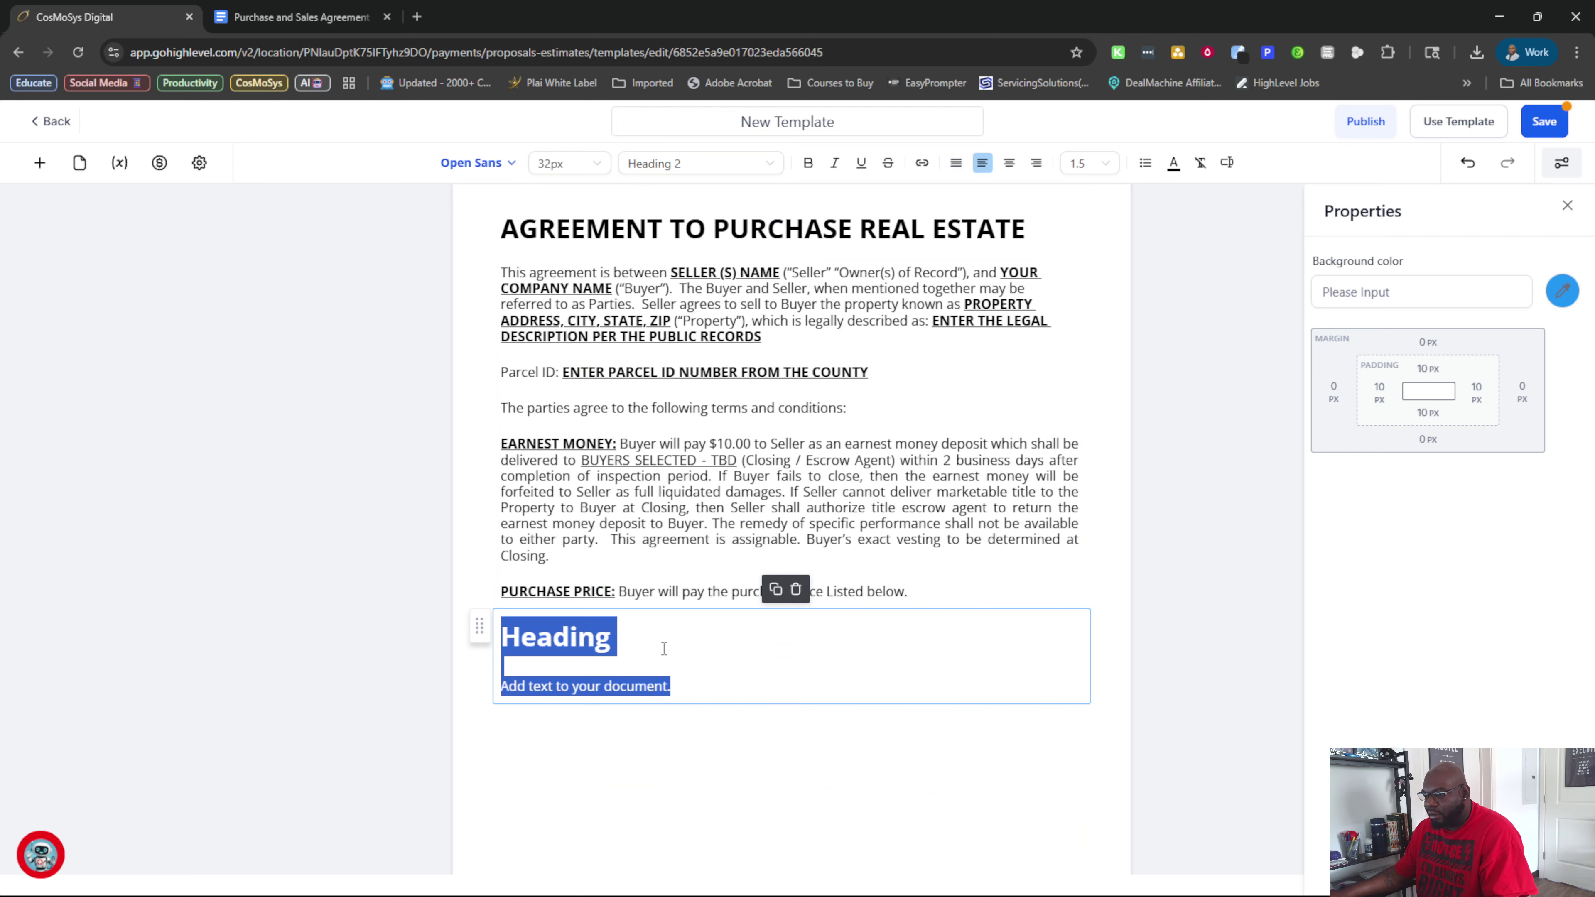
key(ctrl+v)
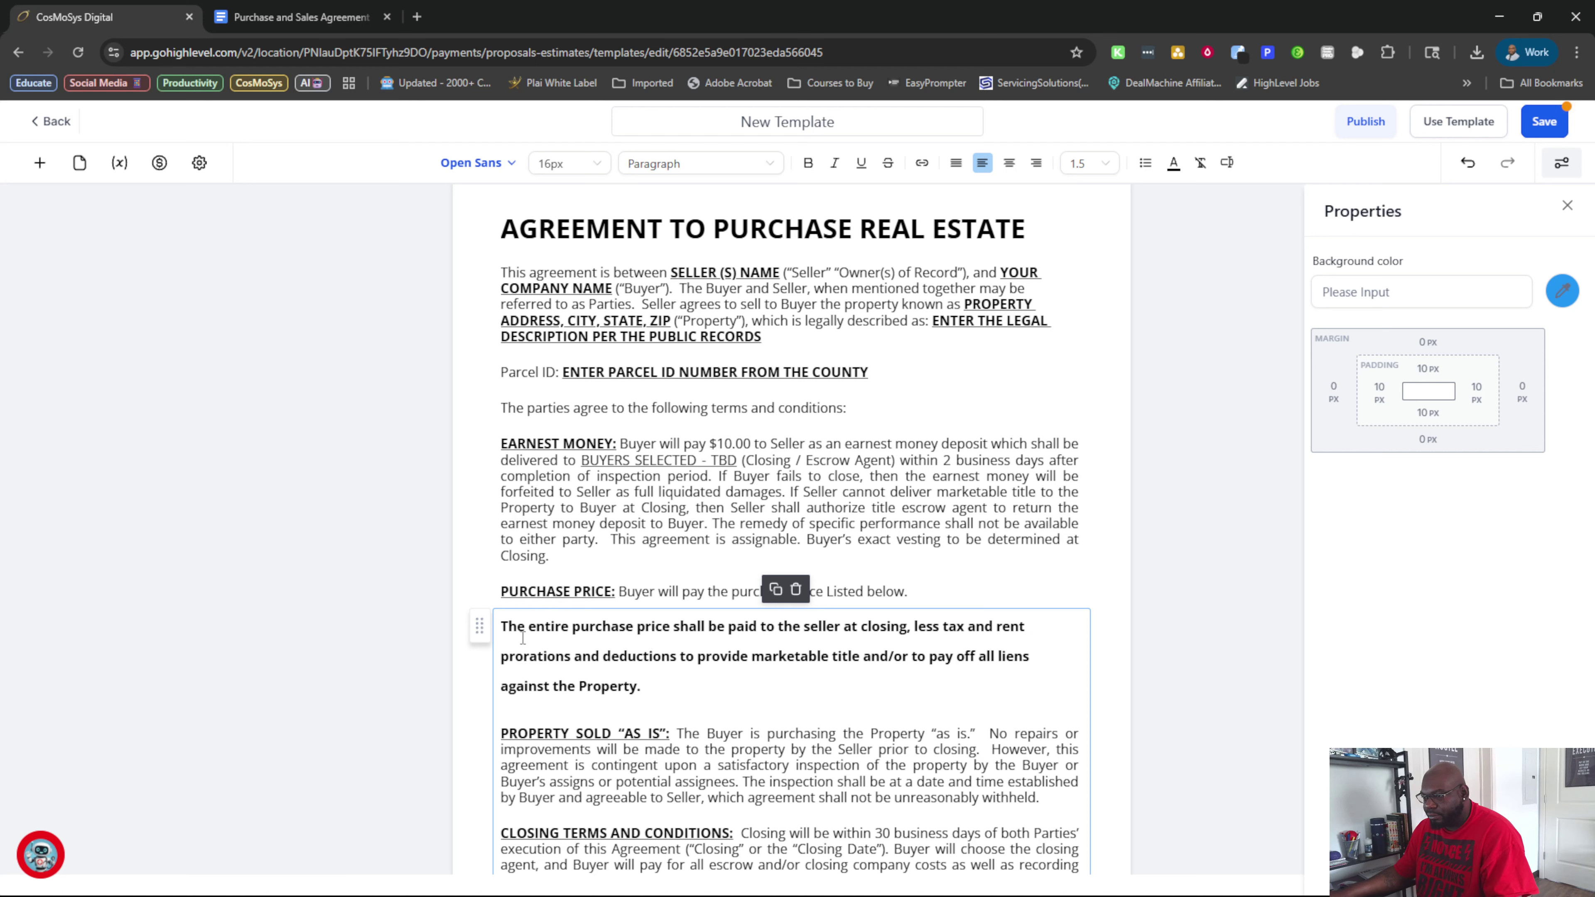
drag(662, 685, 502, 640)
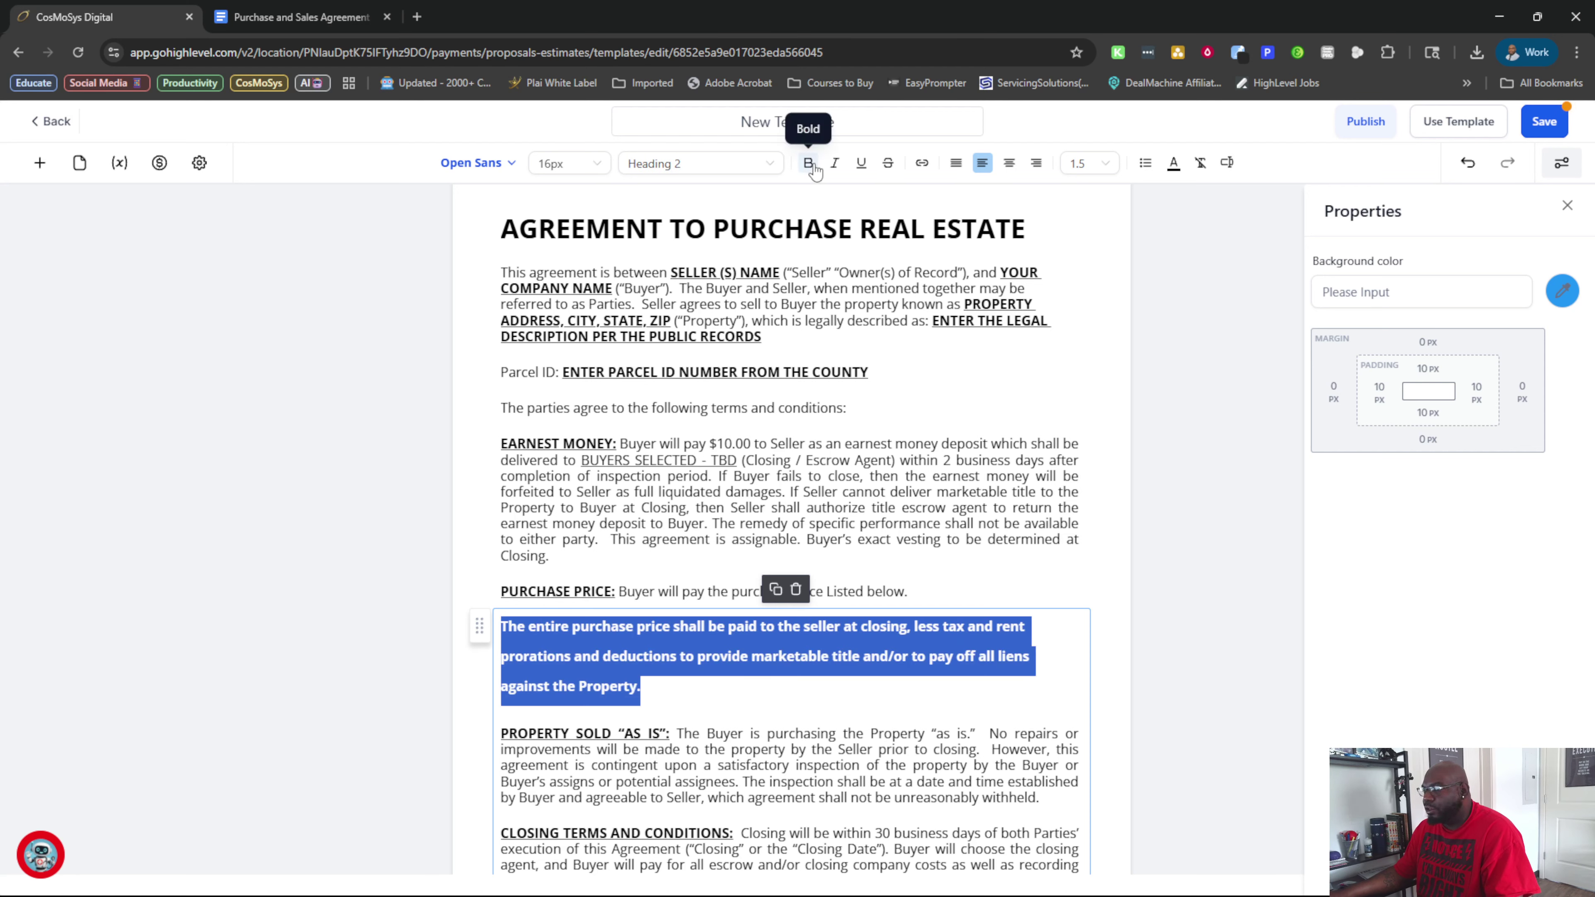
click(758, 645)
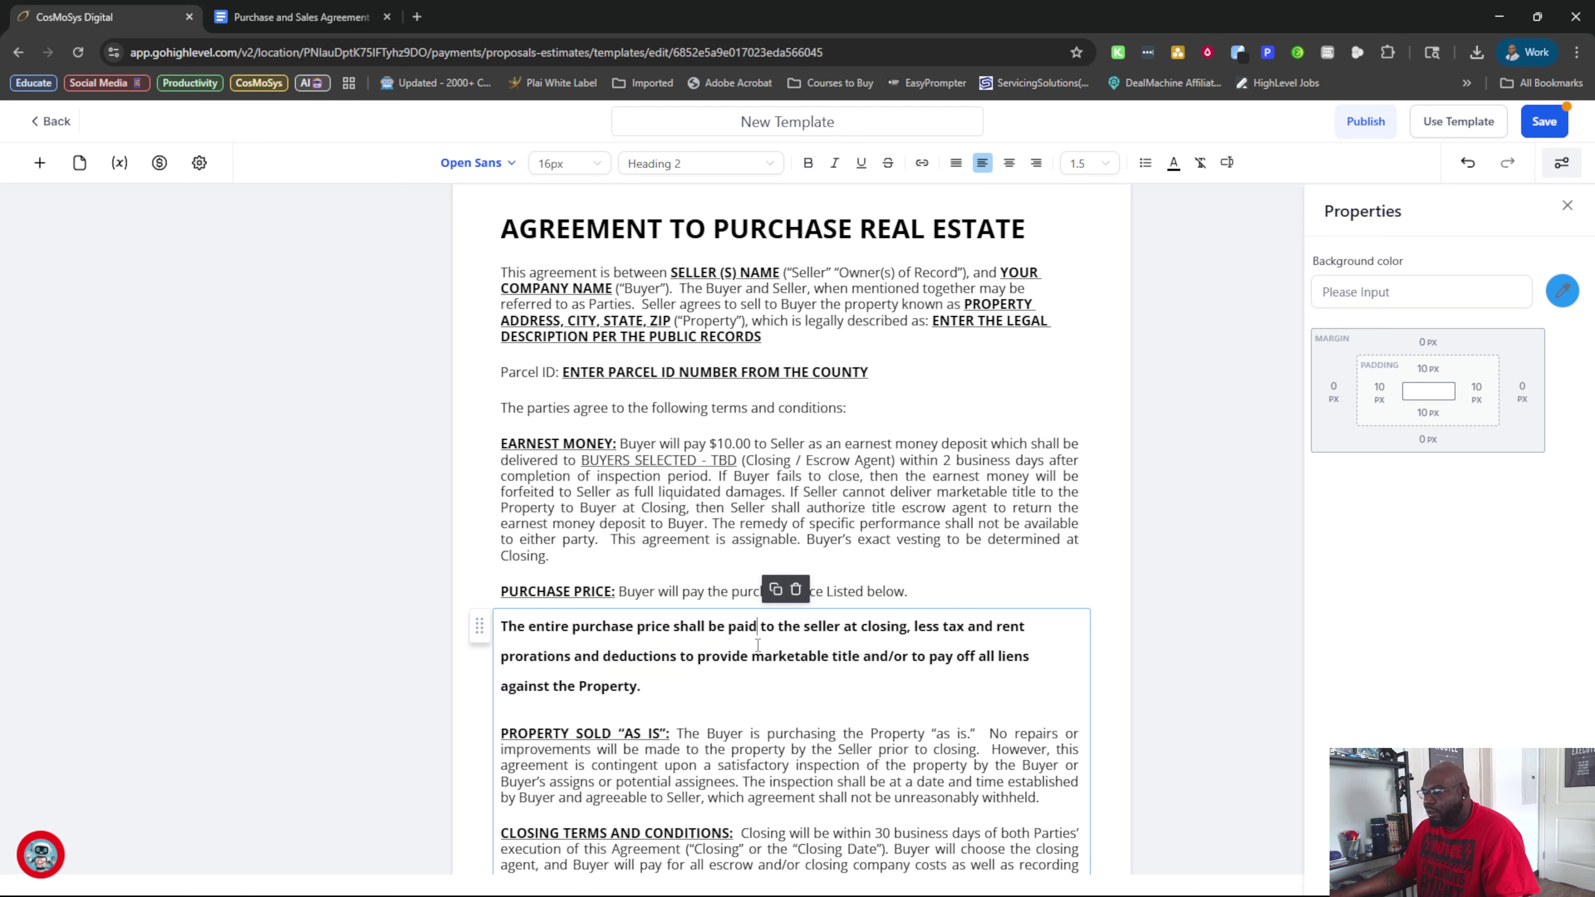
key(shift+Up)
key(shift+Up)
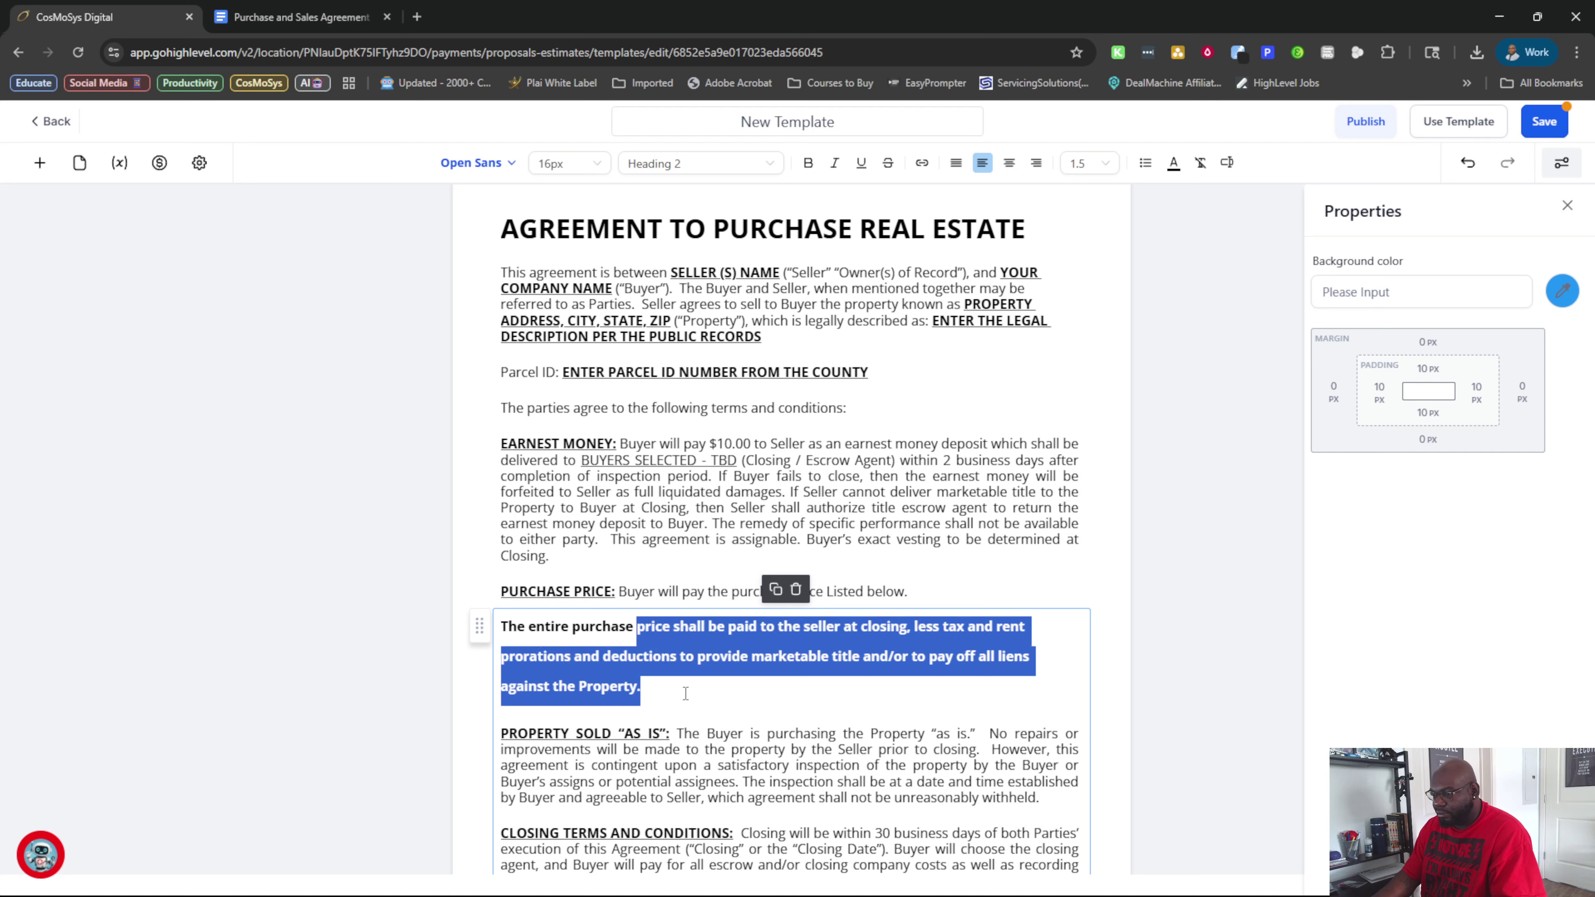
key(shift+Home)
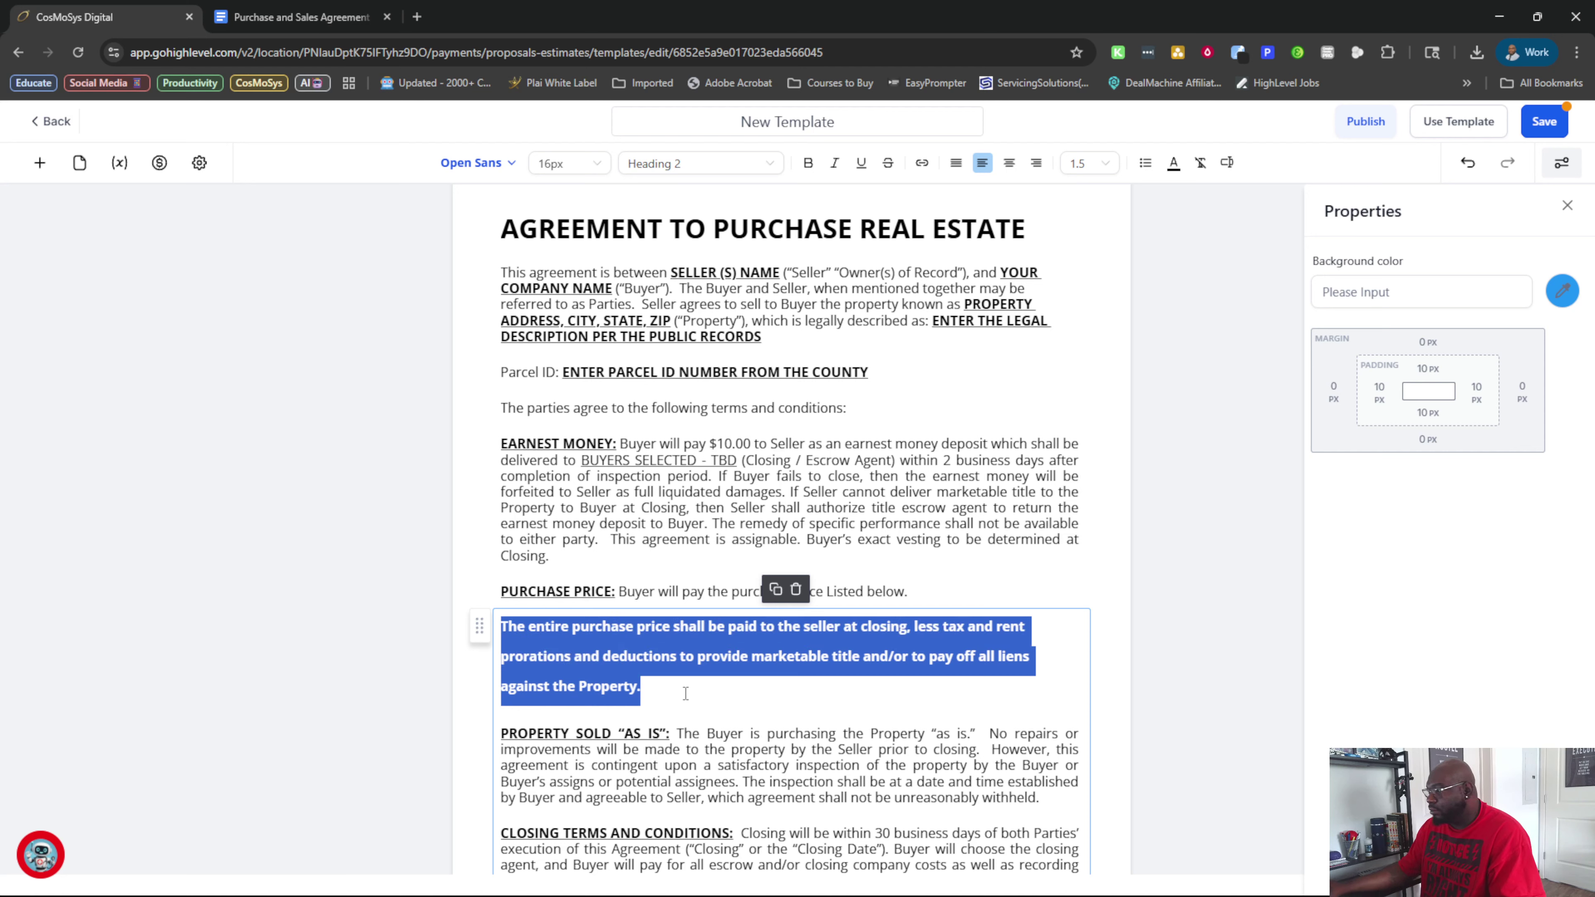
click(788, 659)
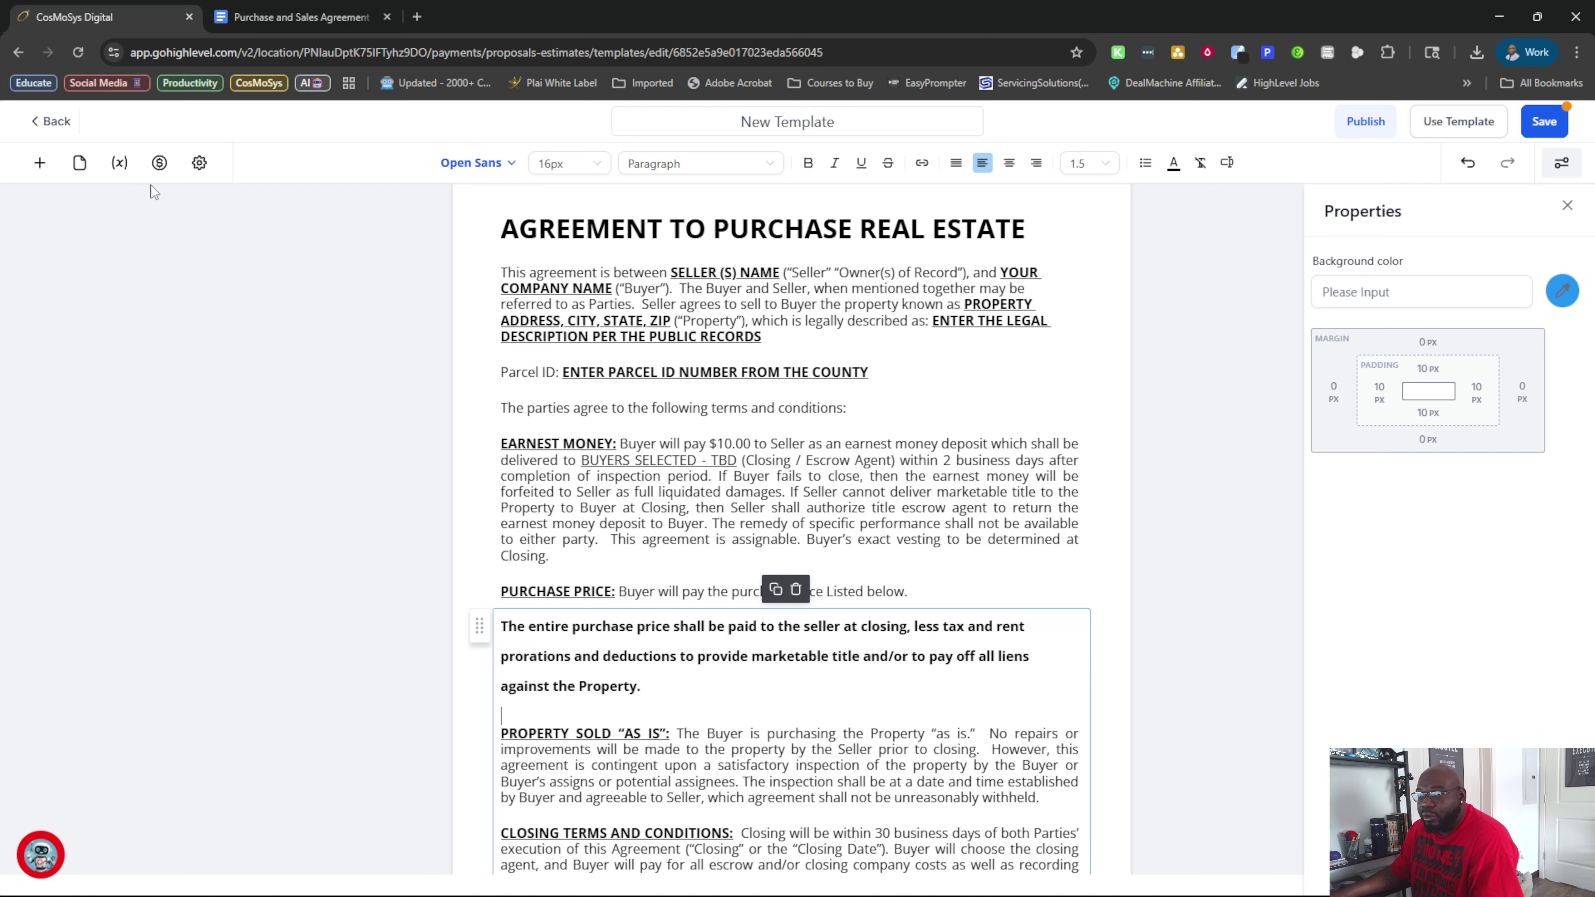
Add a fillable text field to the lower text element and move it to the end of the "against the Property" line
click(40, 162)
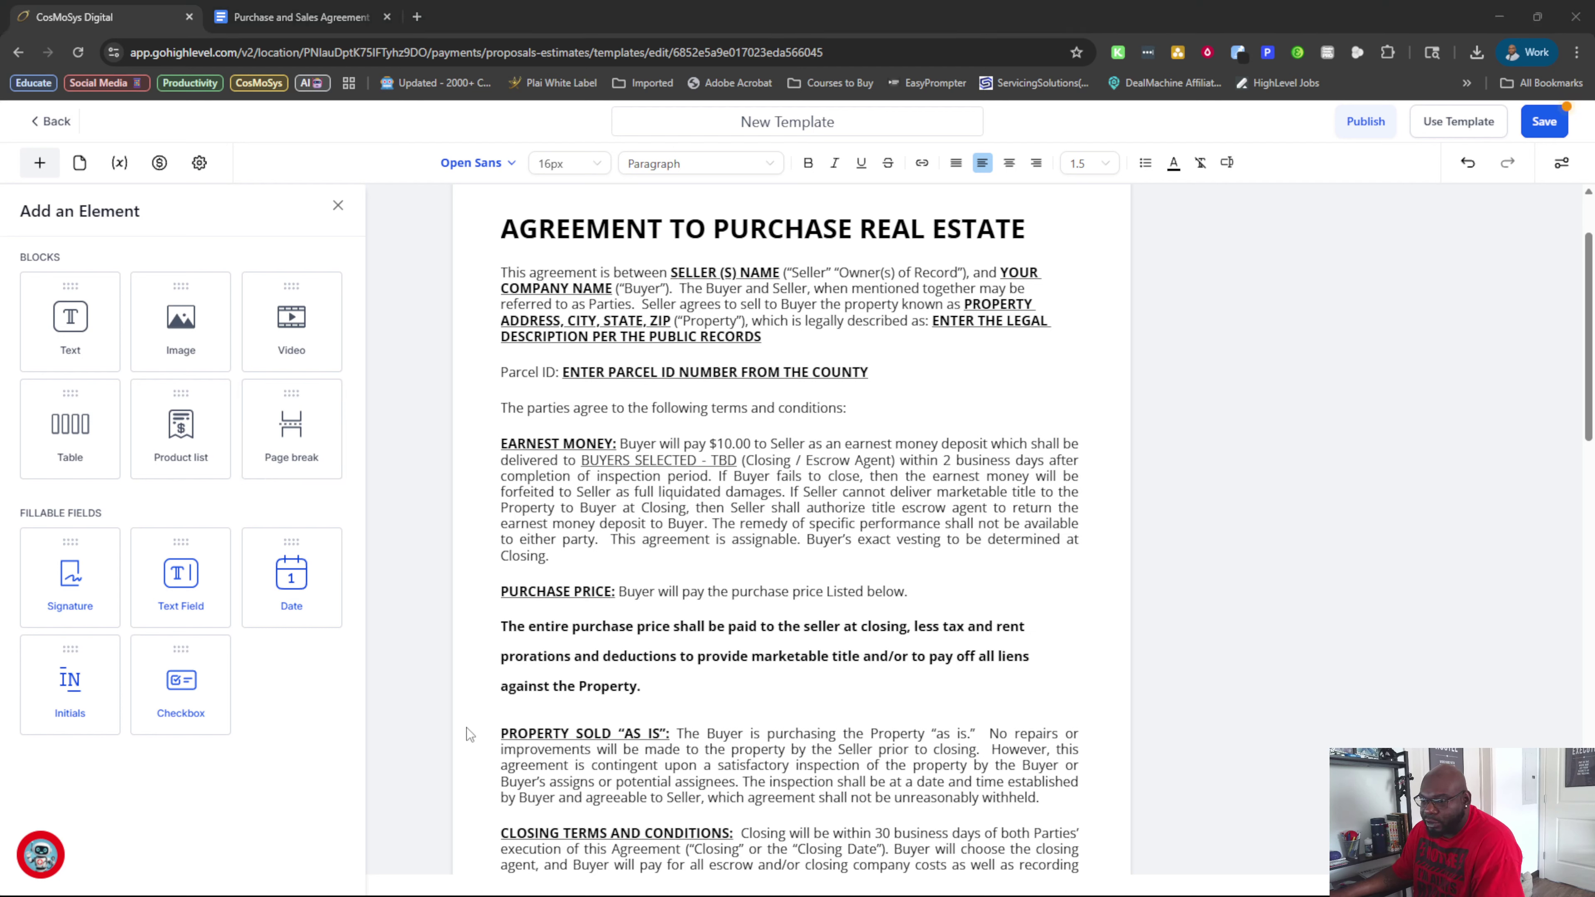
drag(181, 574, 553, 663)
scroll(672, 663, down, 3)
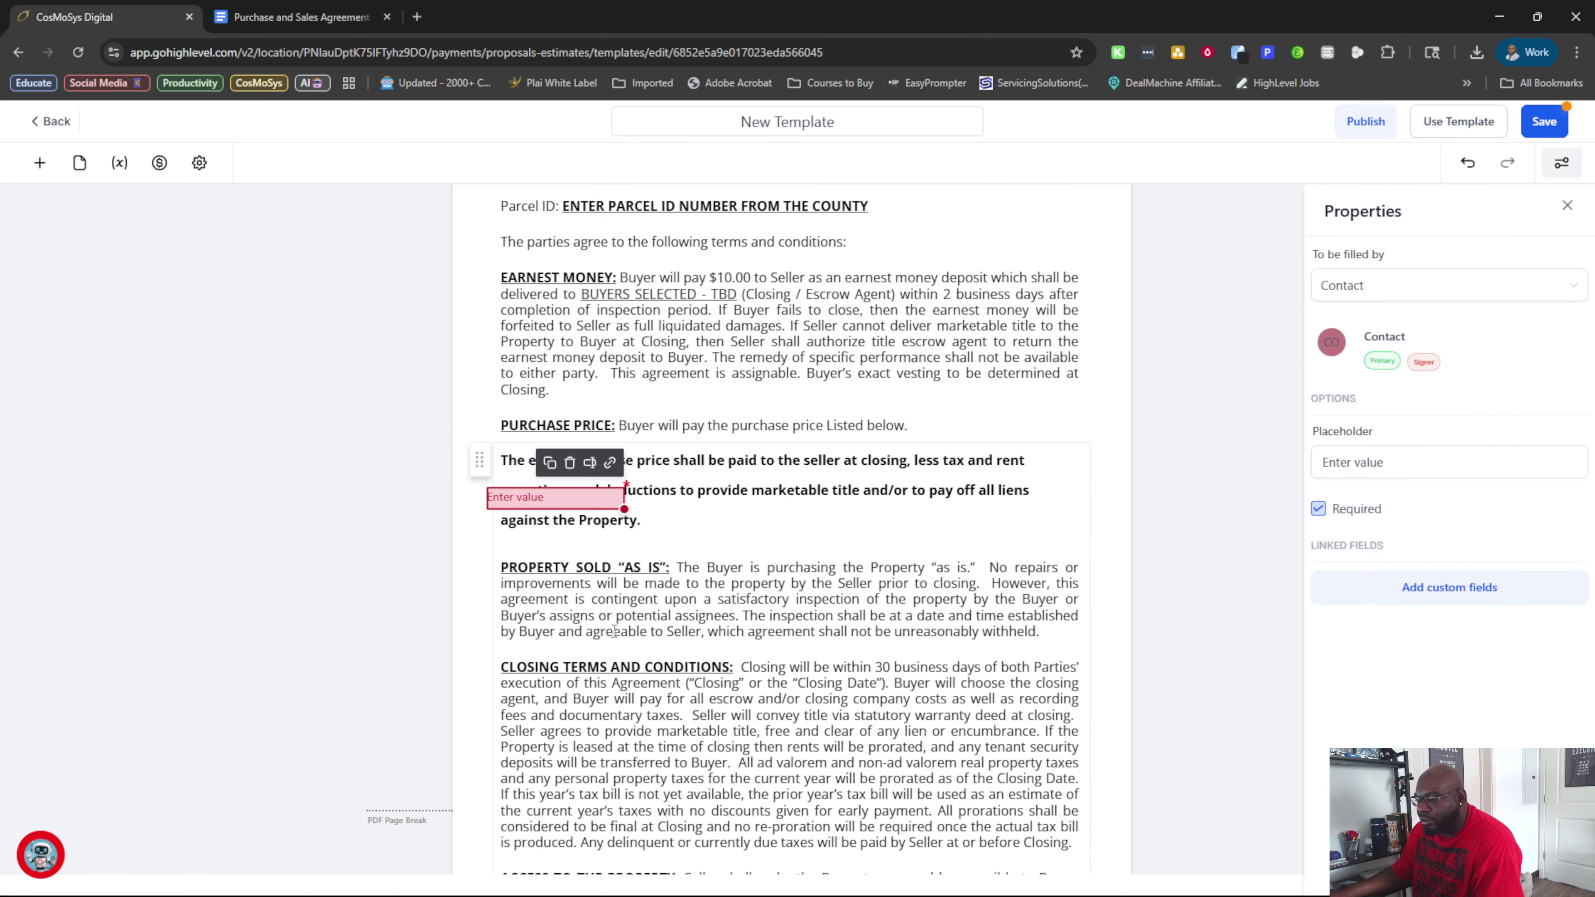
mouse_move(540, 498)
mouse_down()
mouse_move(678, 541)
mouse_move(740, 542)
mouse_move(634, 521)
mouse_move(644, 481)
mouse_move(709, 484)
mouse_move(753, 619)
mouse_move(669, 553)
mouse_move(691, 533)
mouse_up()
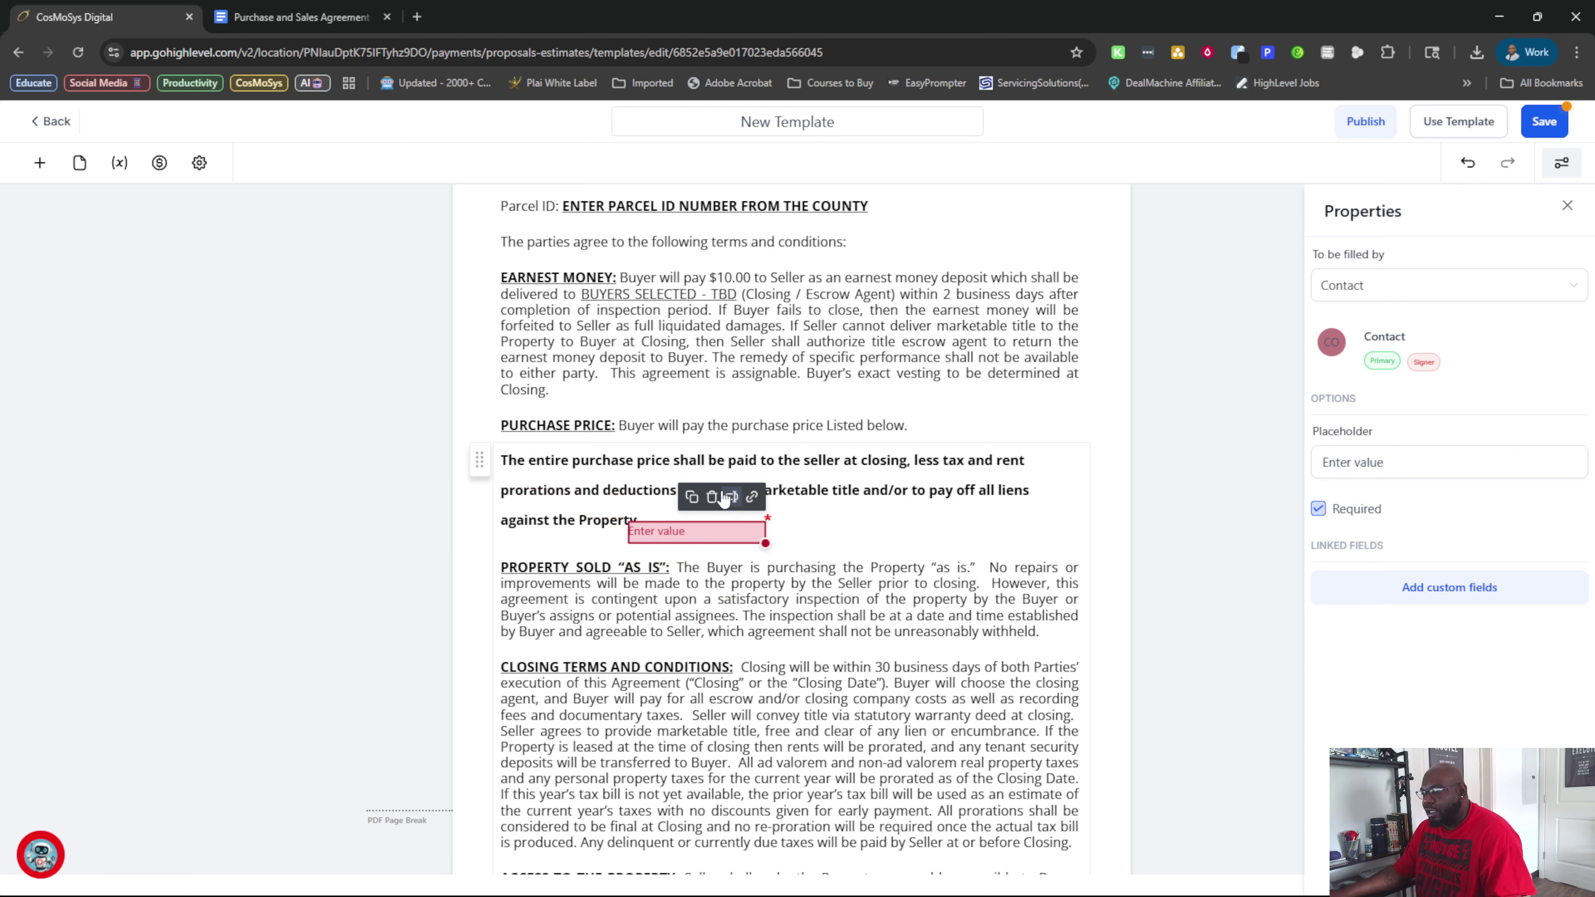
Insert "of" and a blank gap before "Listed below" in the PURCHASE PRICE clause, and fit a fillable text field into the gap
scroll(758, 542, down, 15)
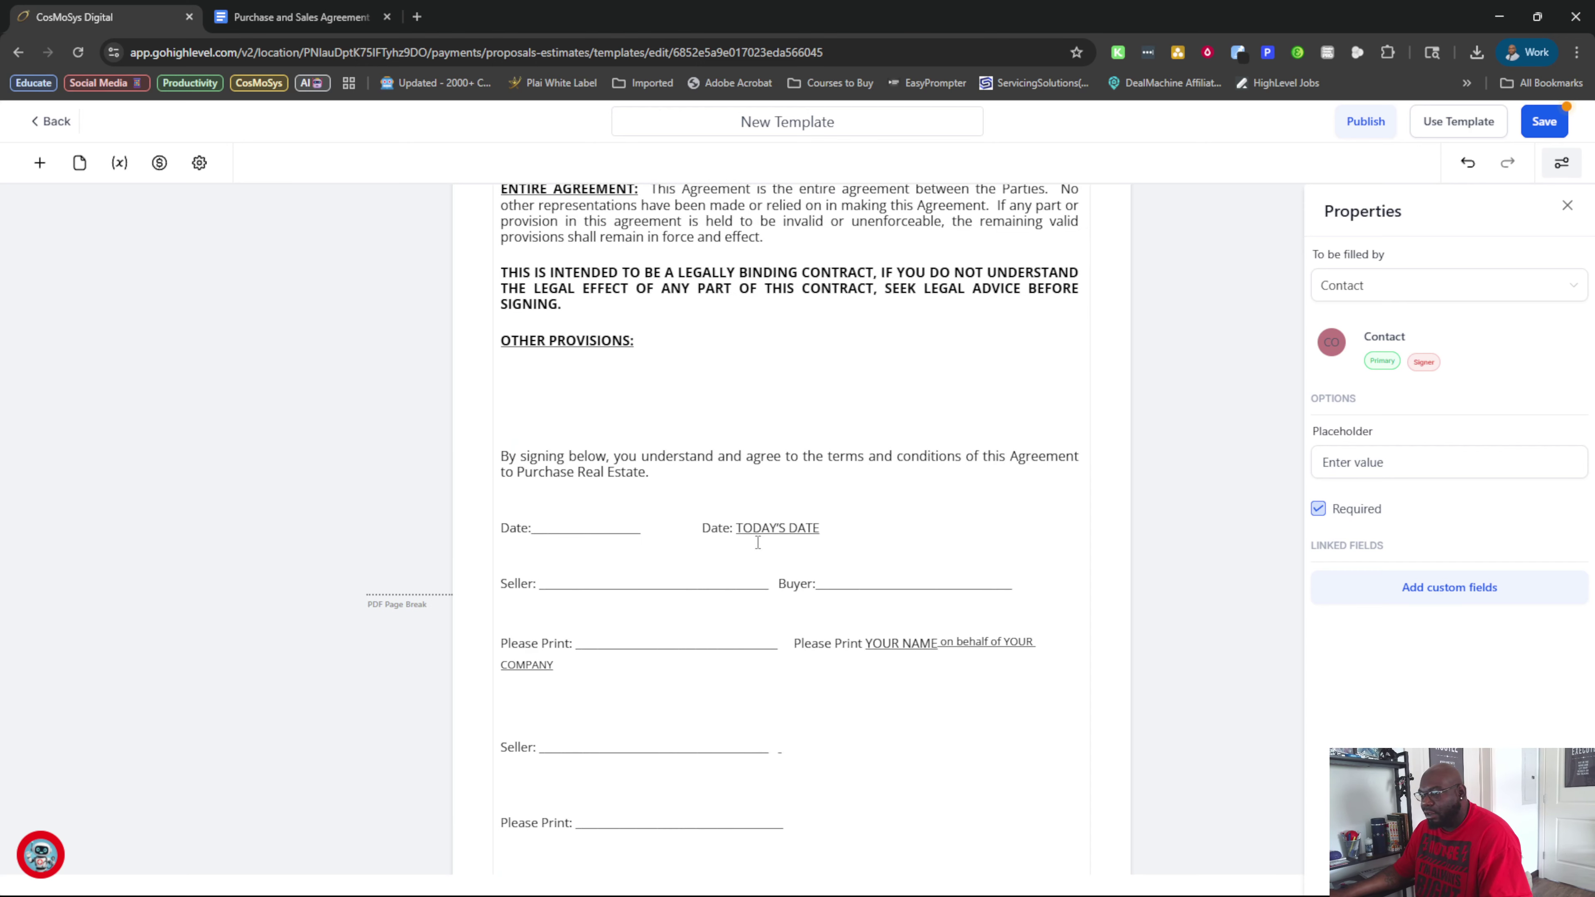
scroll(758, 542, up, 10)
scroll(758, 542, down, 5)
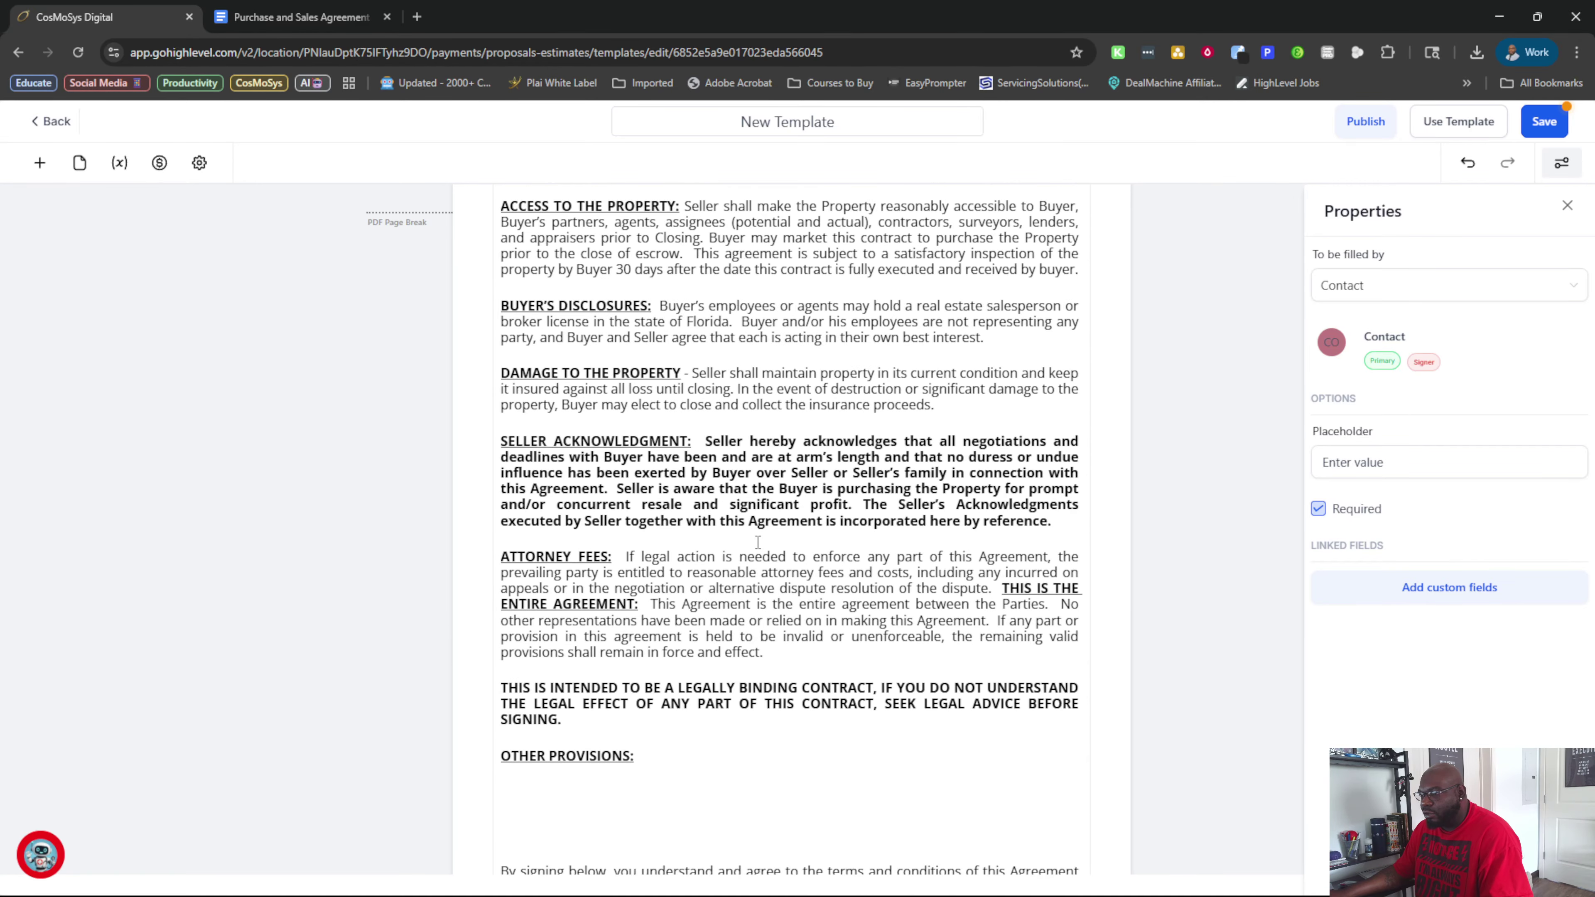
scroll(749, 543, up, 14)
scroll(749, 543, down, 6)
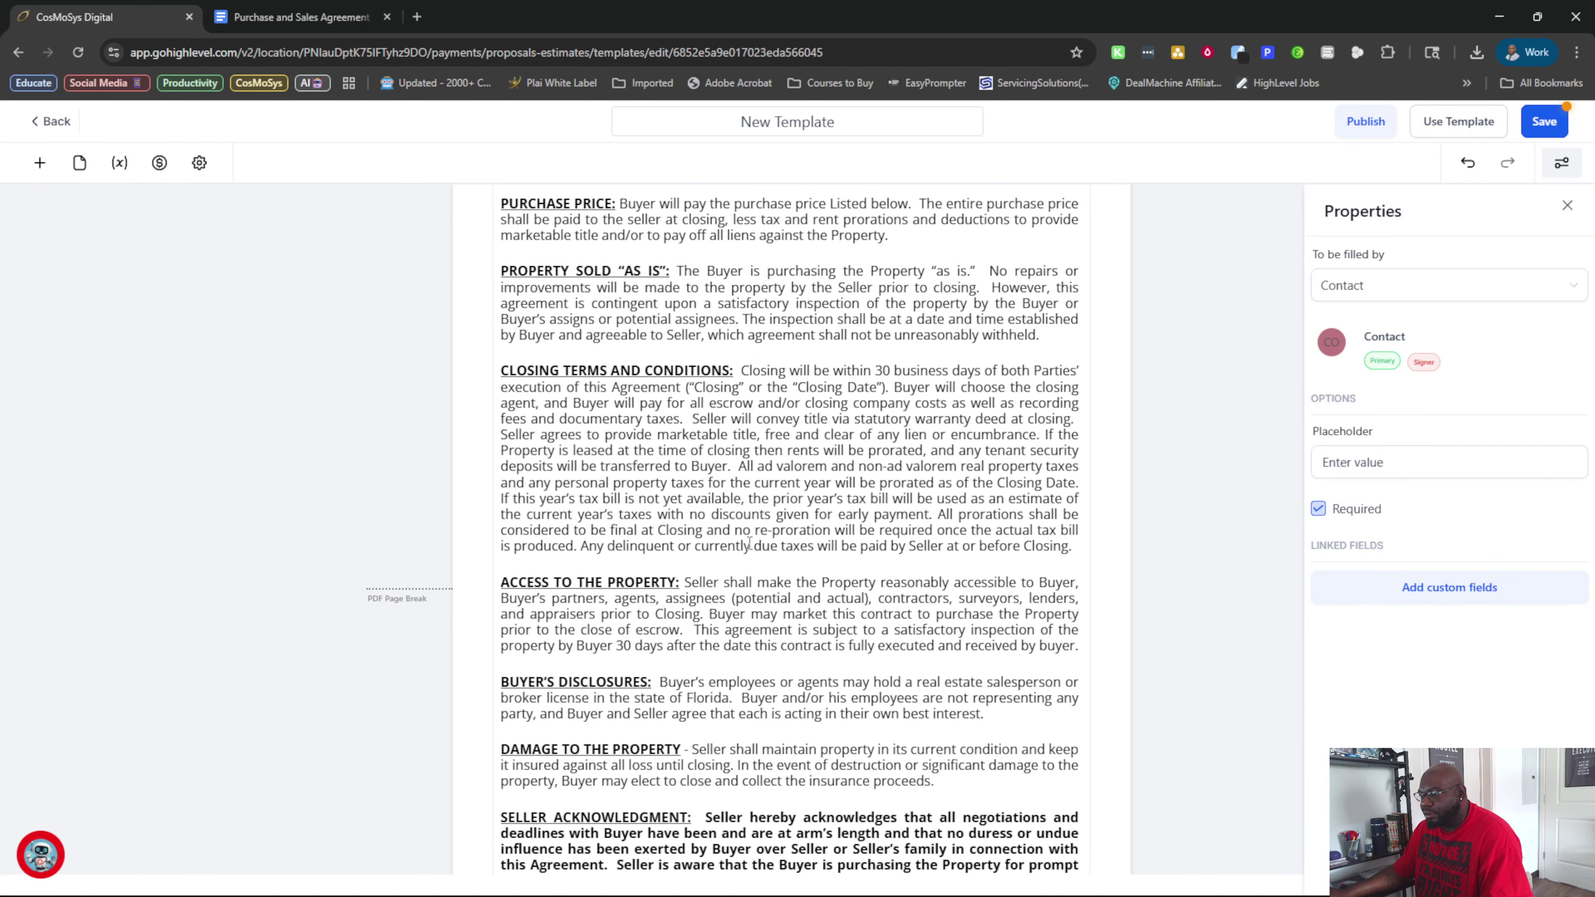
scroll(750, 543, up, 2)
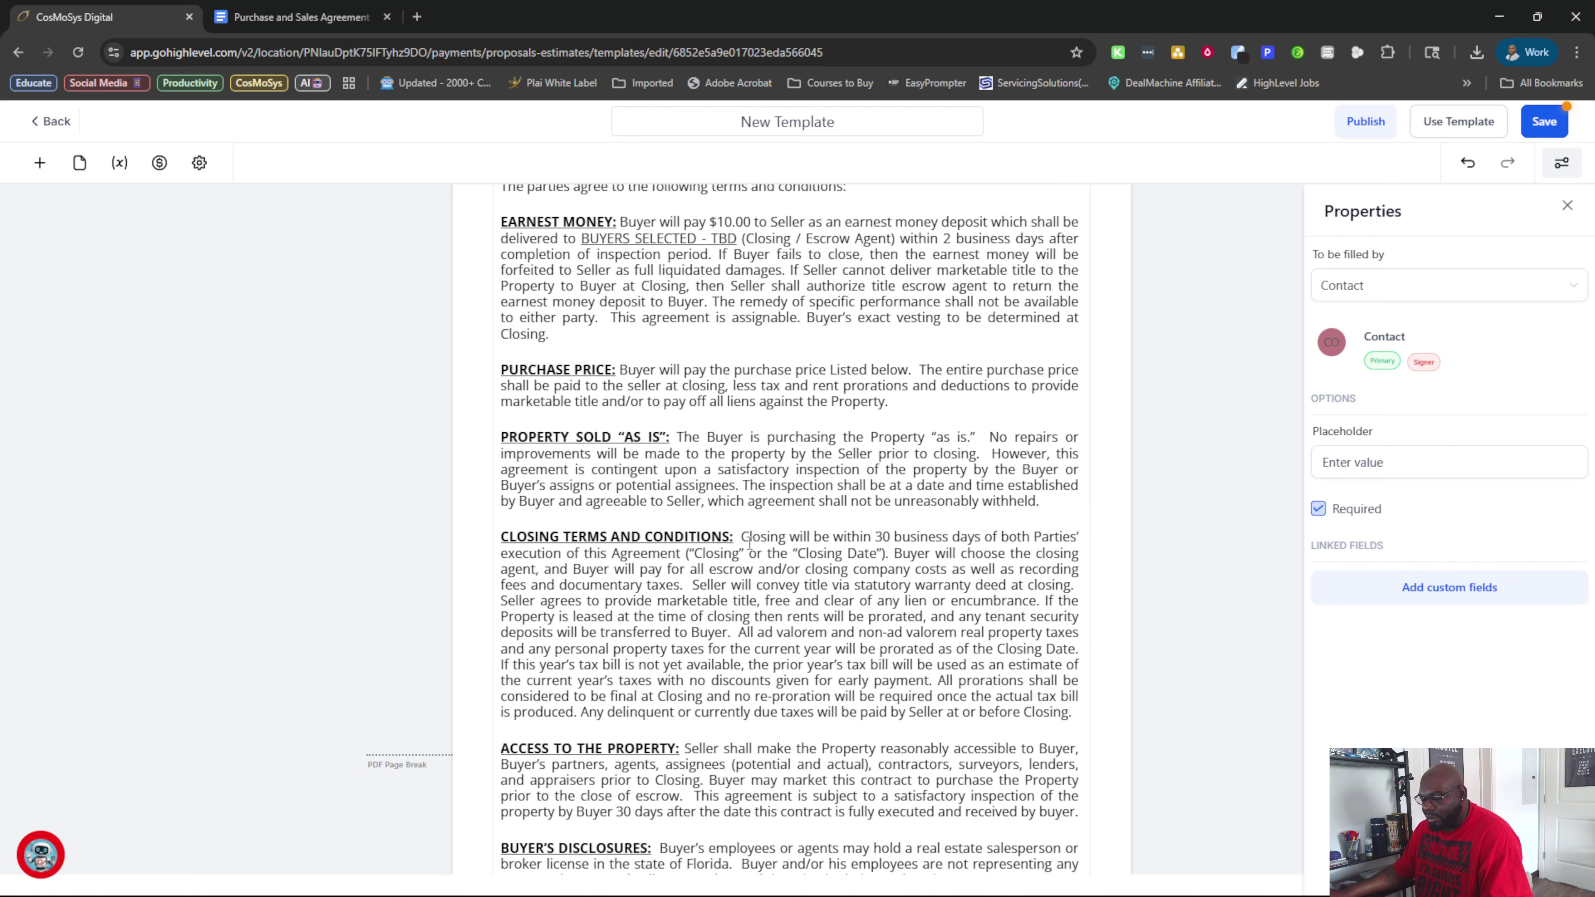
double_click(909, 370)
click(908, 368)
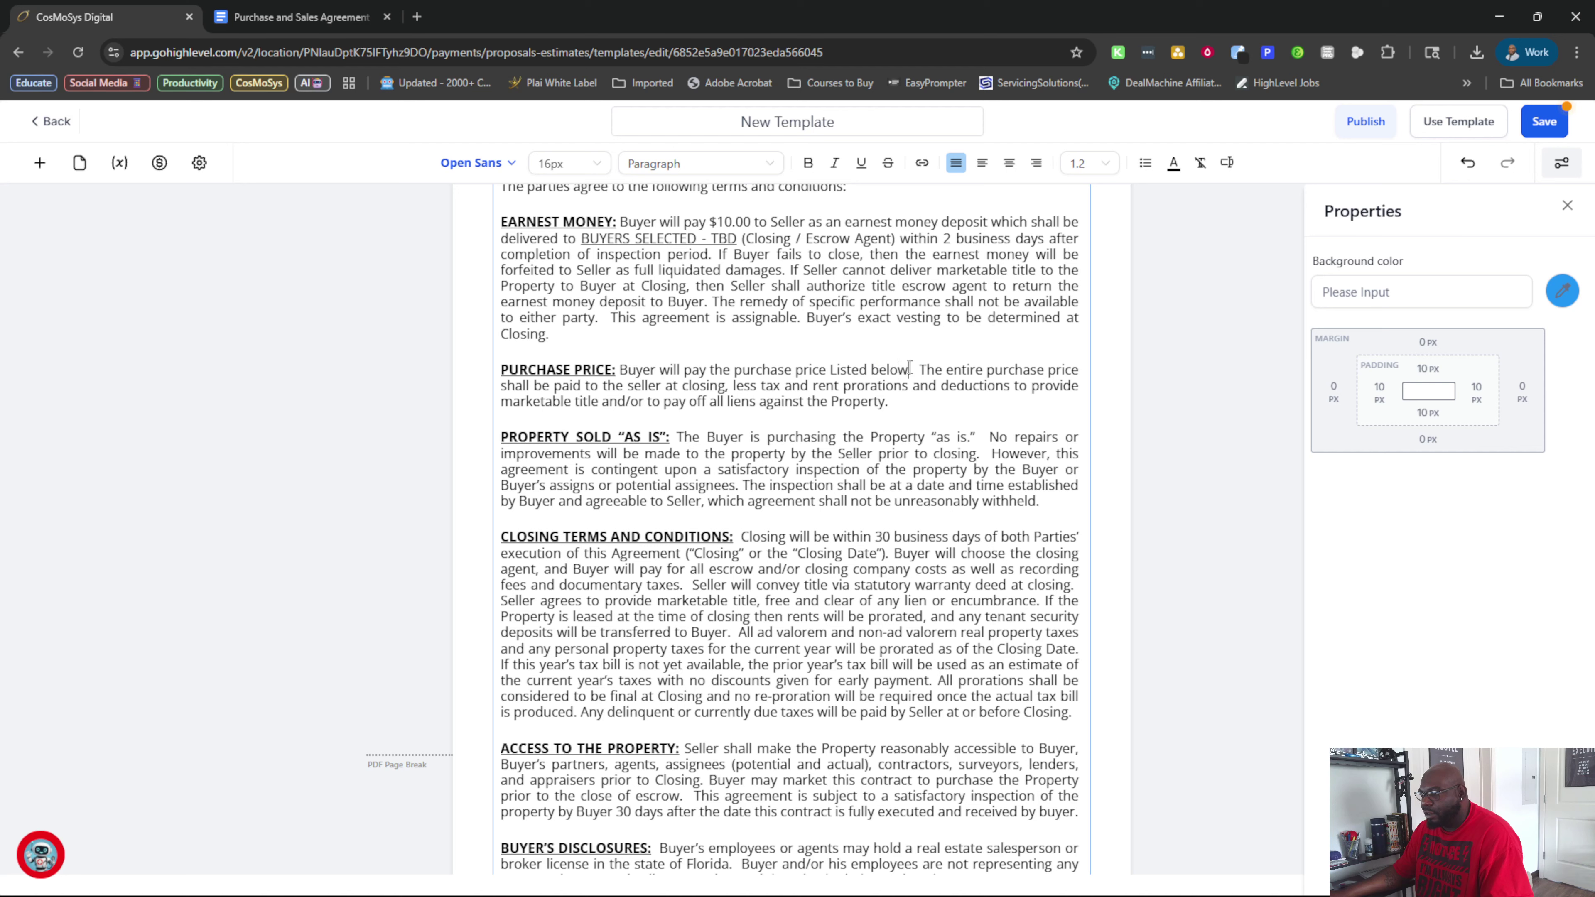
drag(908, 368, 823, 370)
click(831, 369)
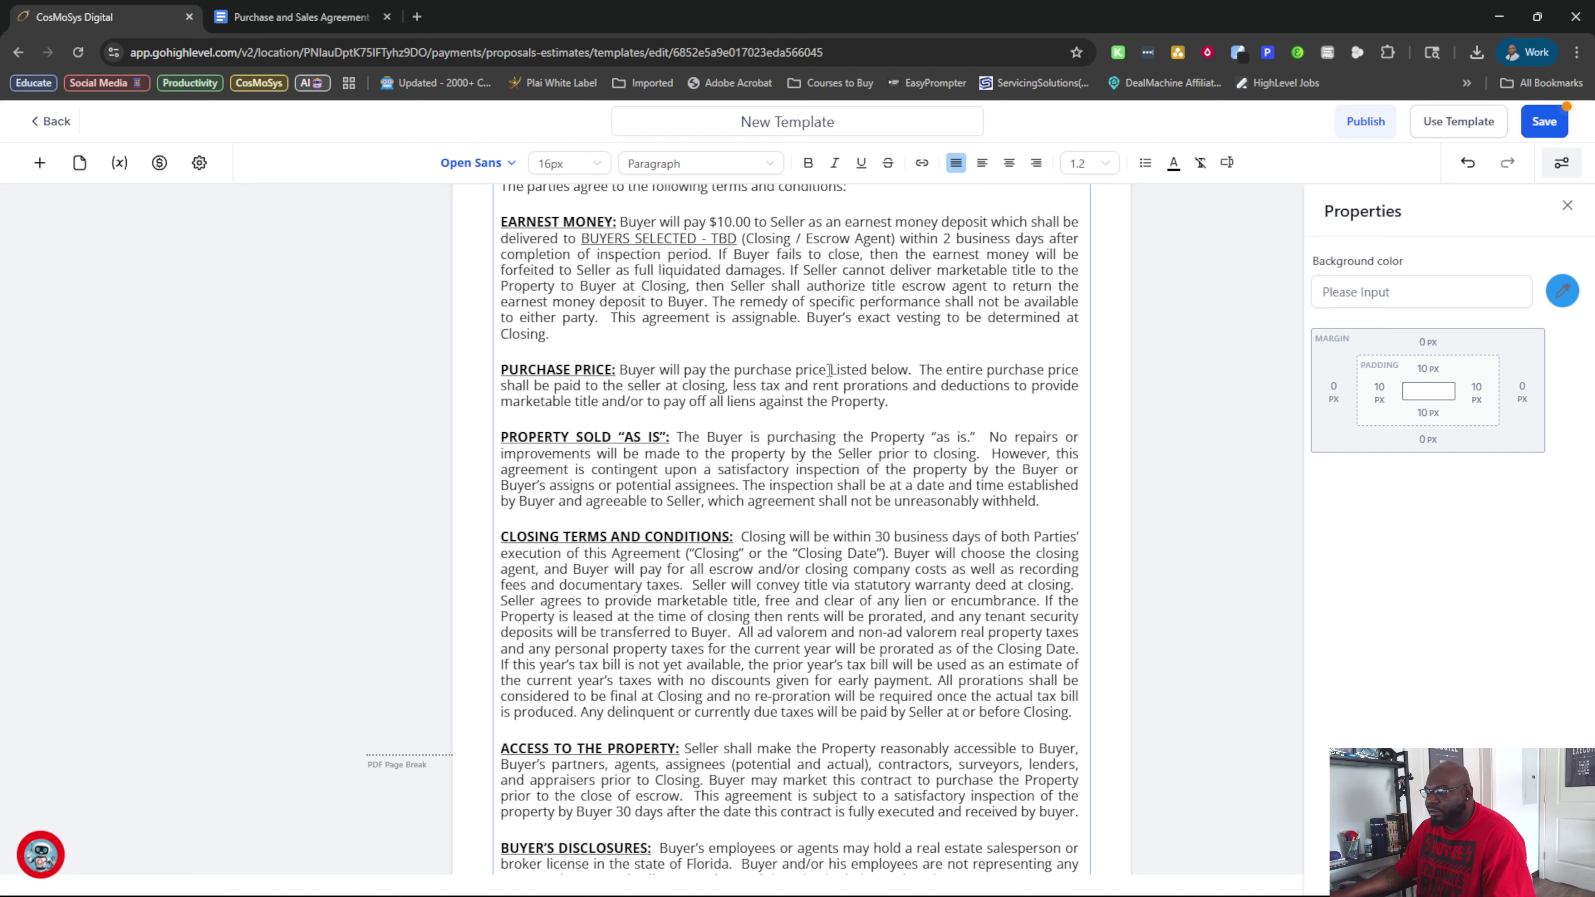
text(of)
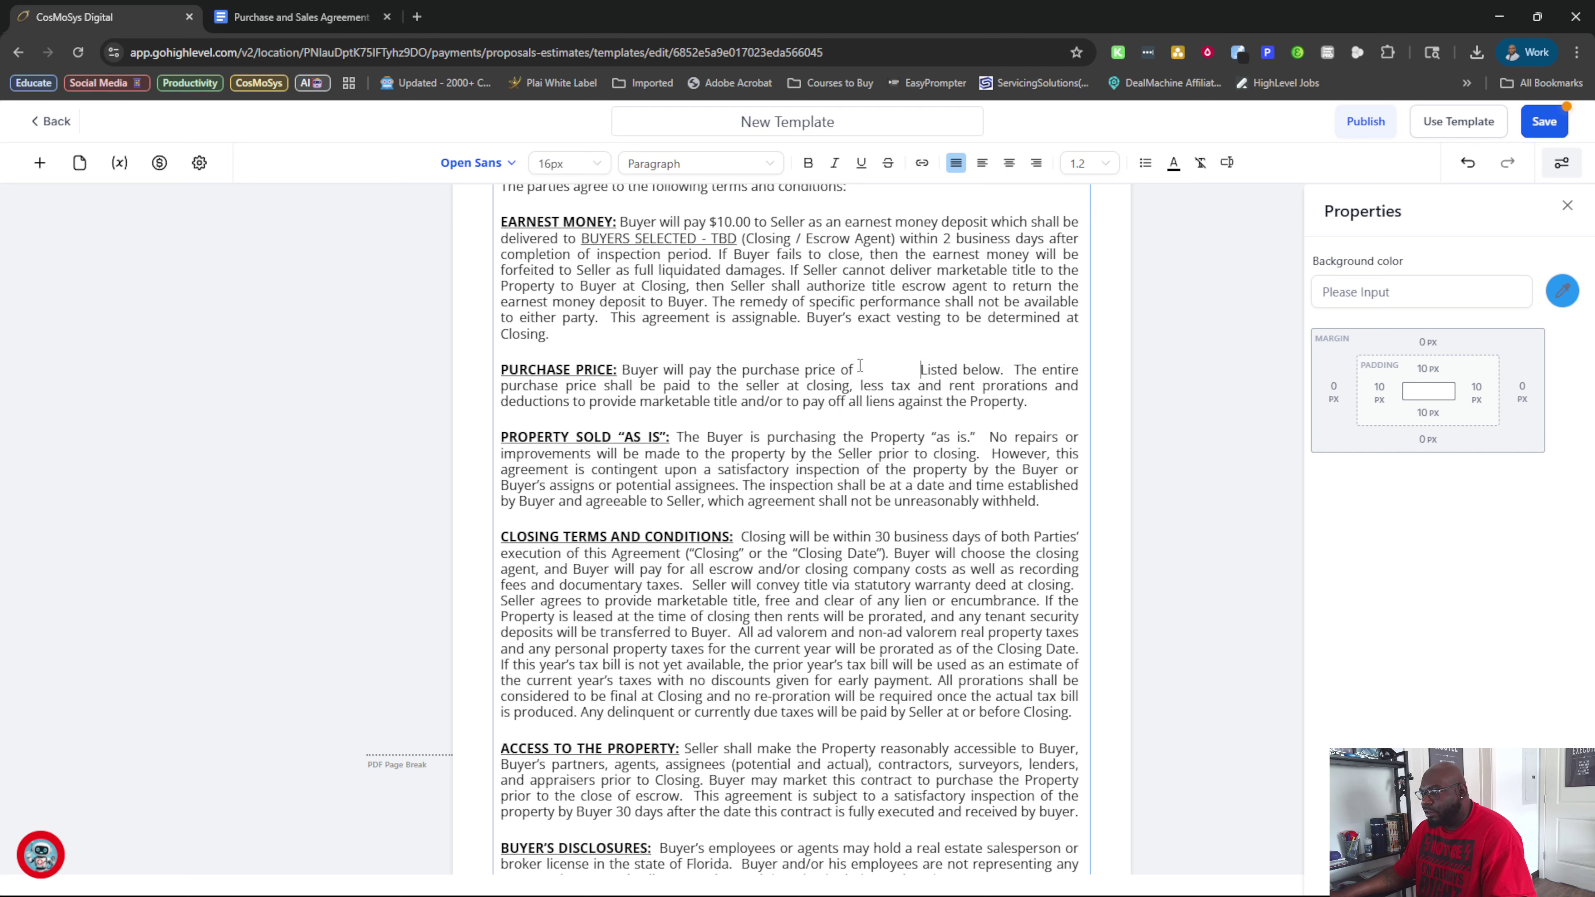
click(39, 163)
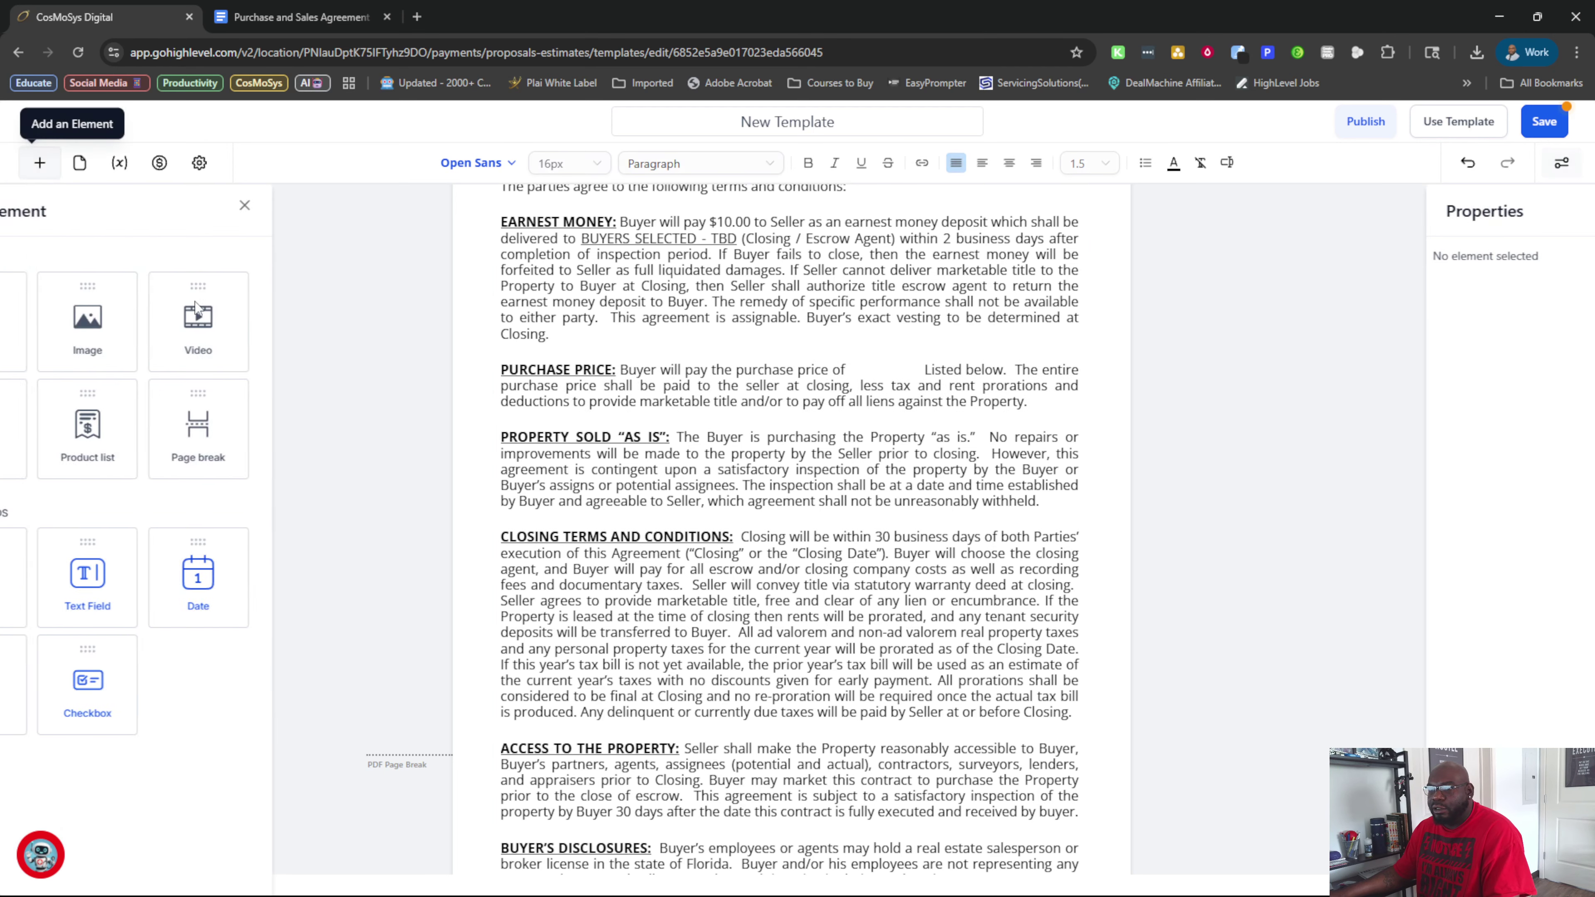
drag(164, 578, 923, 377)
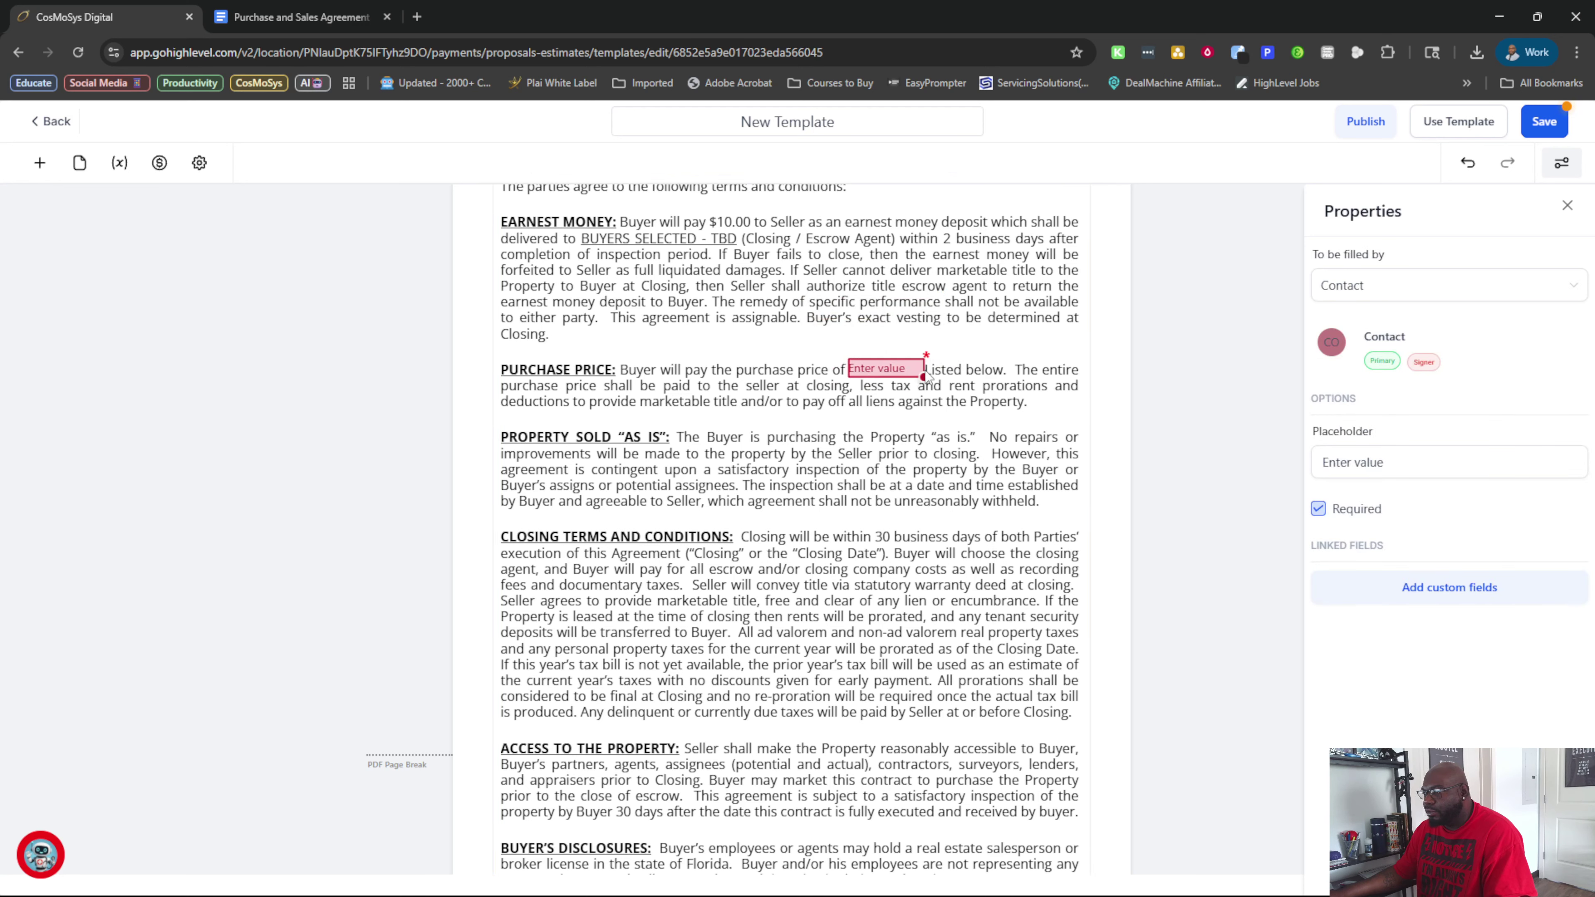
Delete the words "Listed below" from the PURCHASE PRICE clause, leaving blank space between the text field and the period
click(1000, 370)
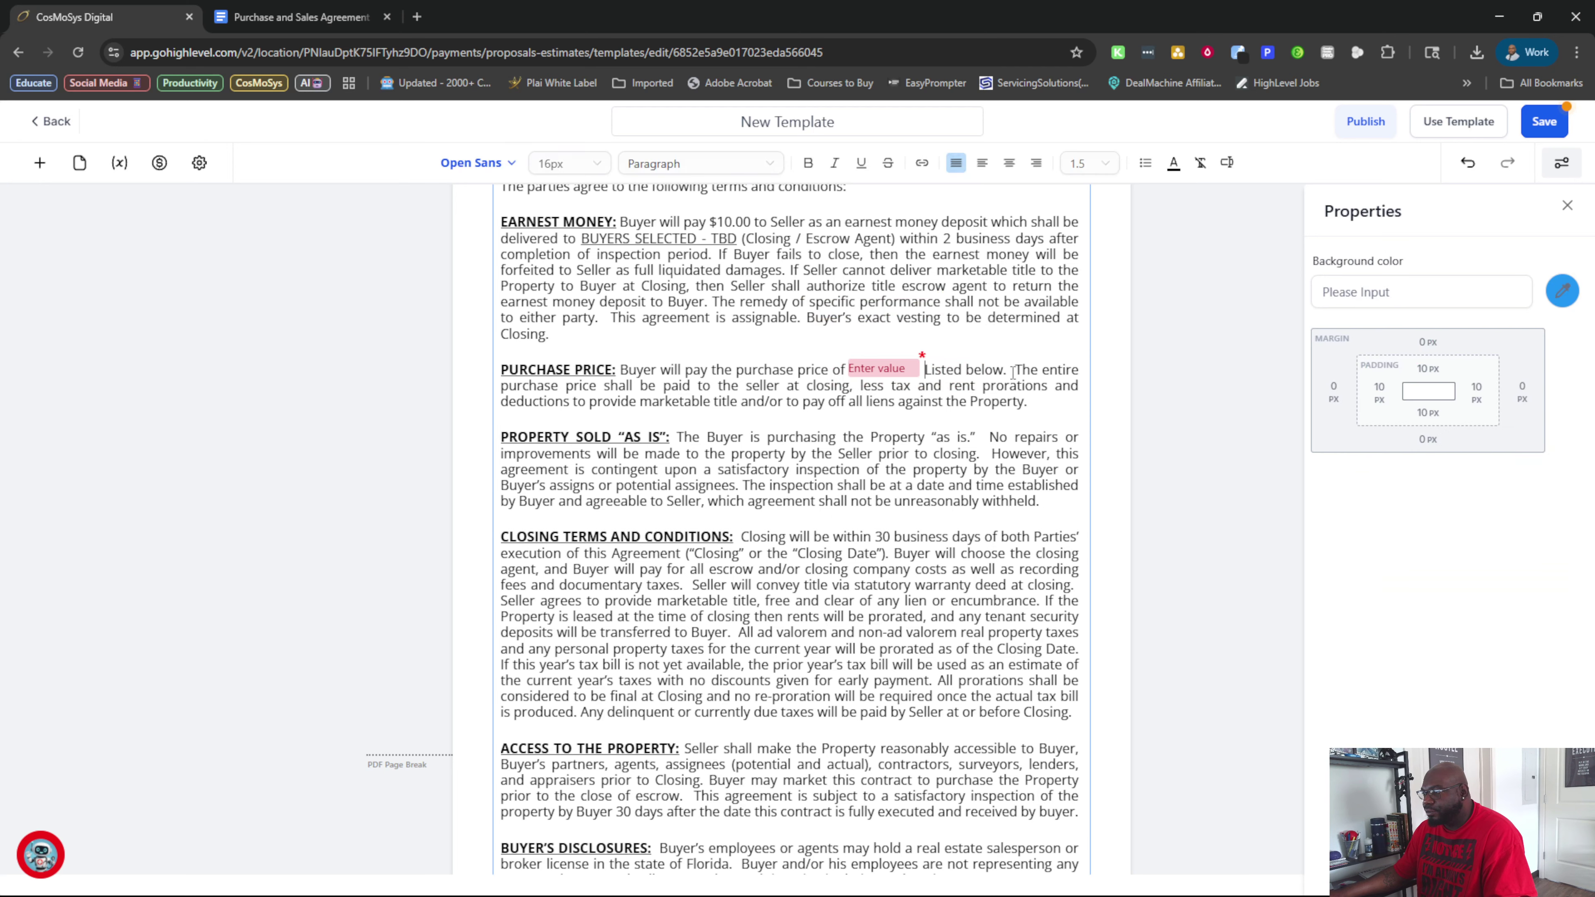
key(BackSpace)
key(BackSpace)
key(BackSpace)
key(BackSpace)
key(BackSpace)
key(BackSpace)
key(BackSpace)
key(BackSpace)
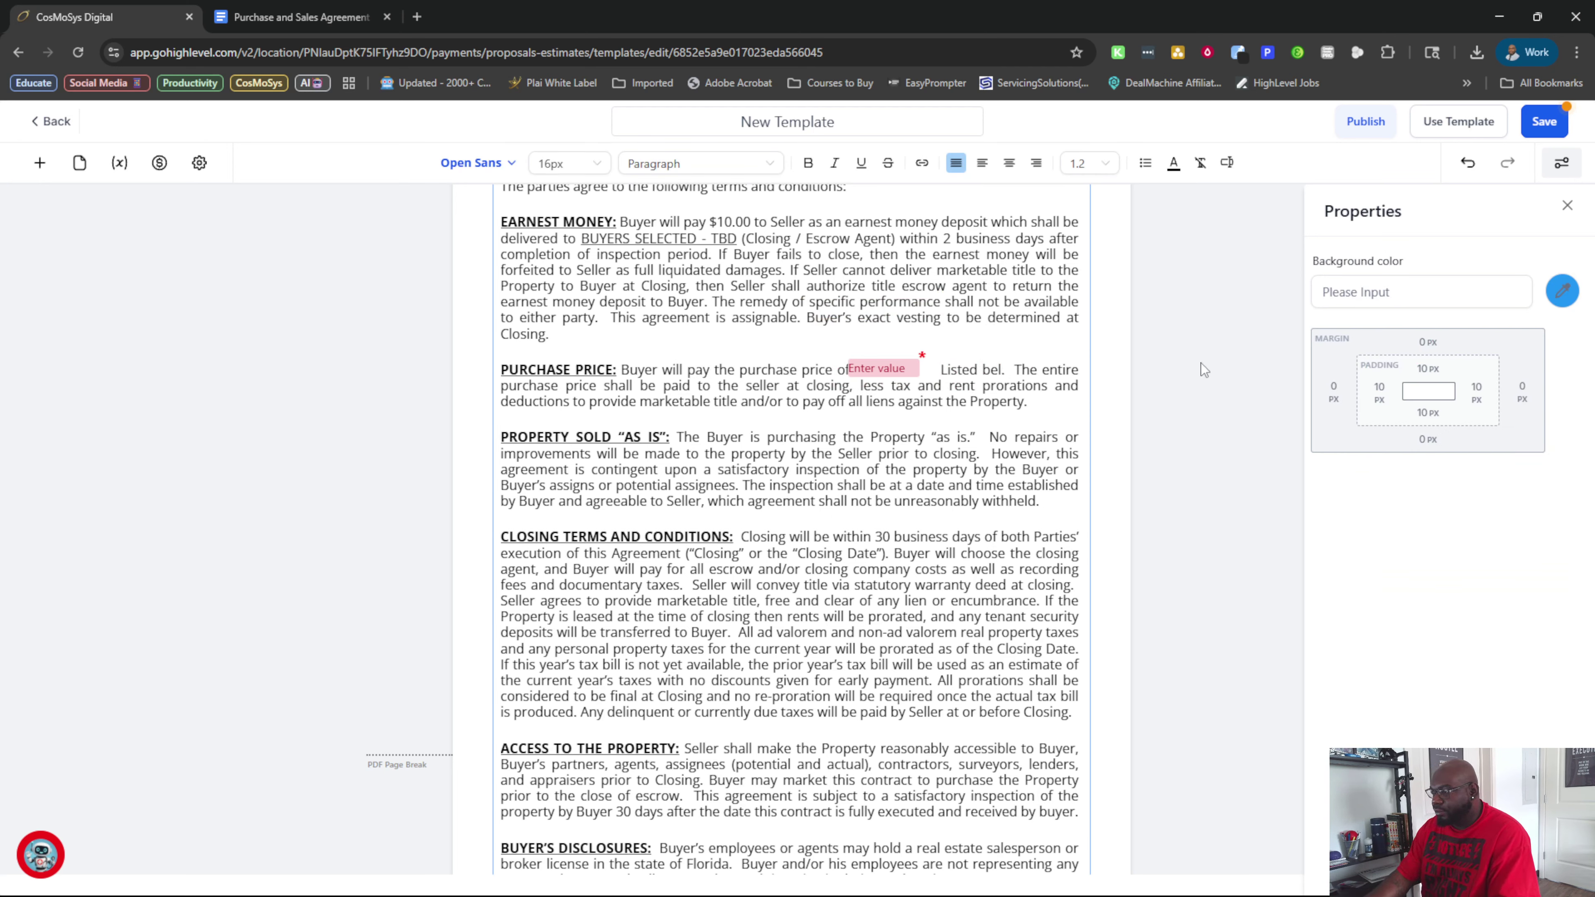
key(BackSpace)
key(BackSpace)
key(BackSpace)
key(BackSpace)
key(BackSpace)
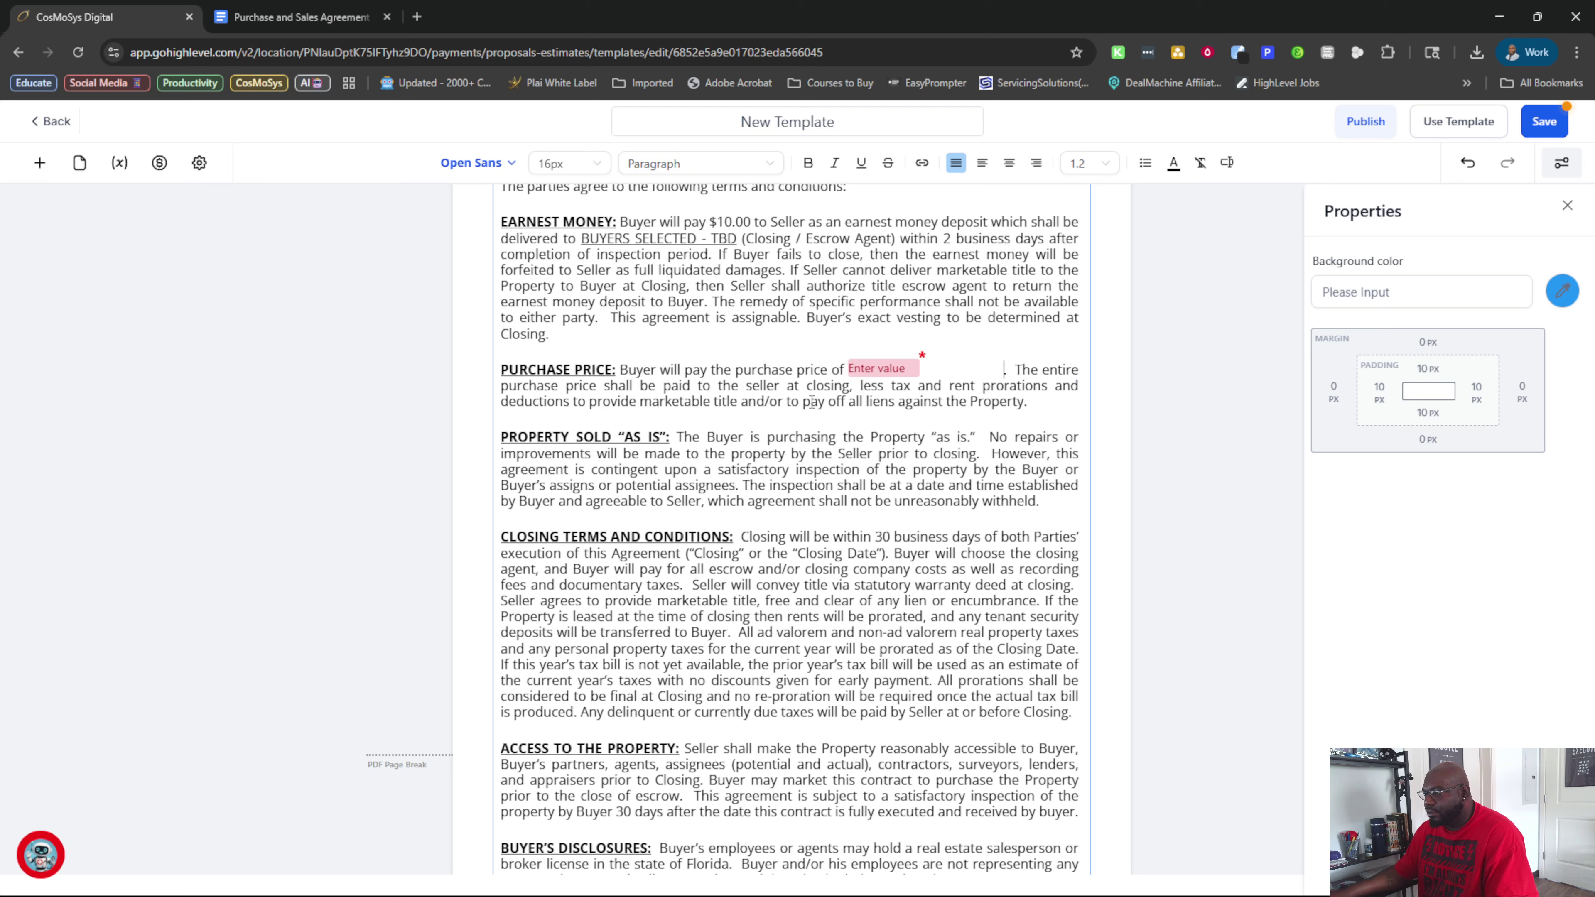
Widen the purchase price text field so it fills the blank space up to the period
click(879, 369)
drag(918, 377, 1003, 377)
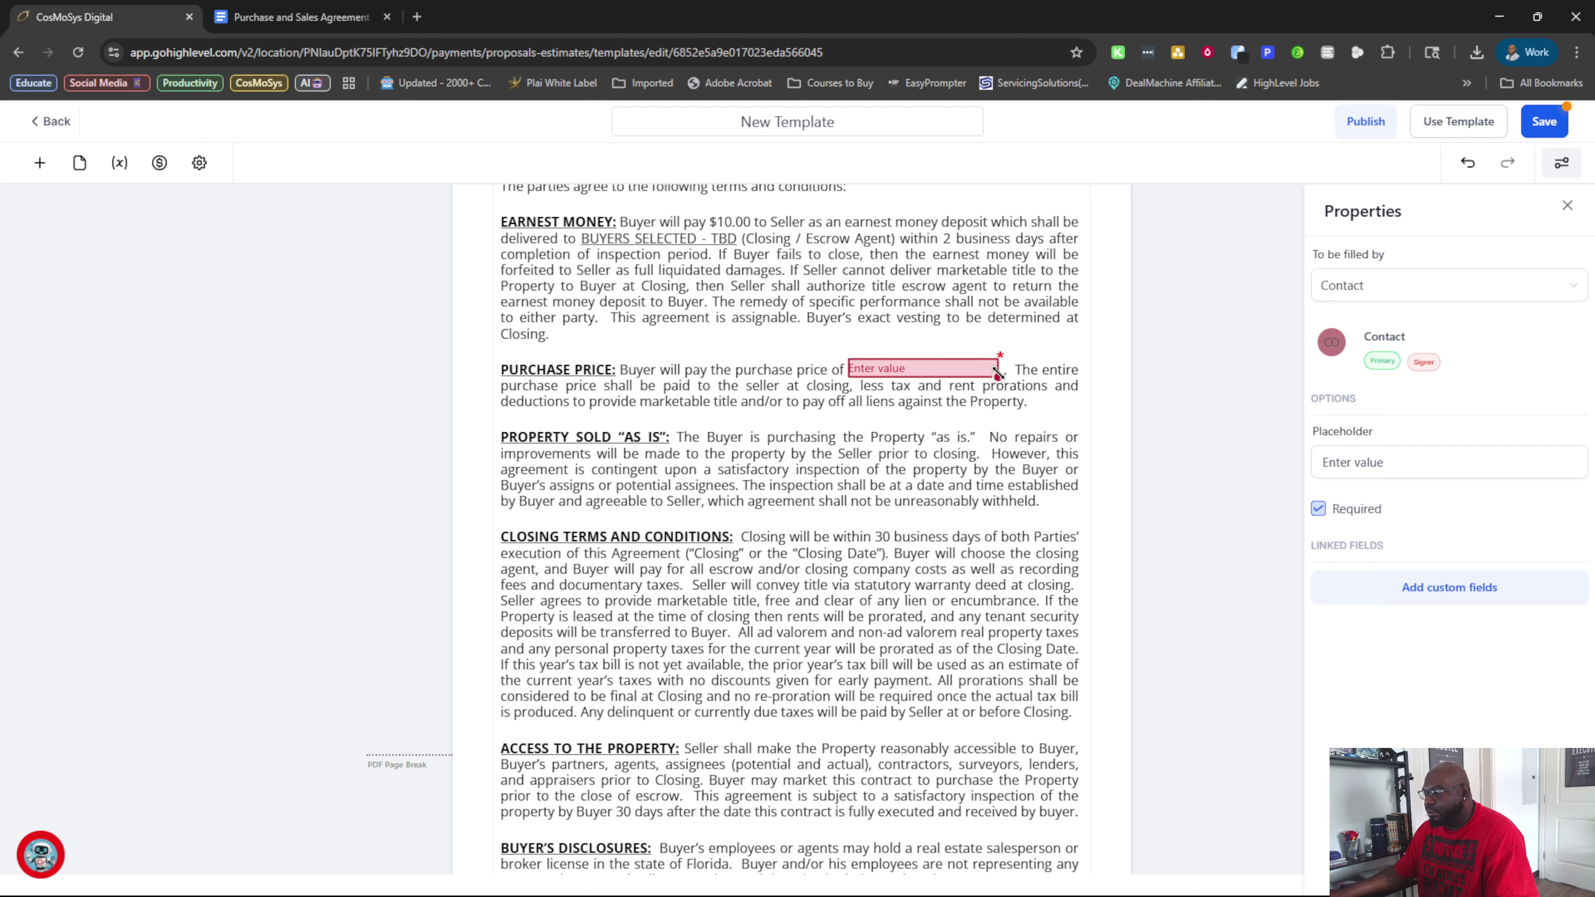
click(1004, 371)
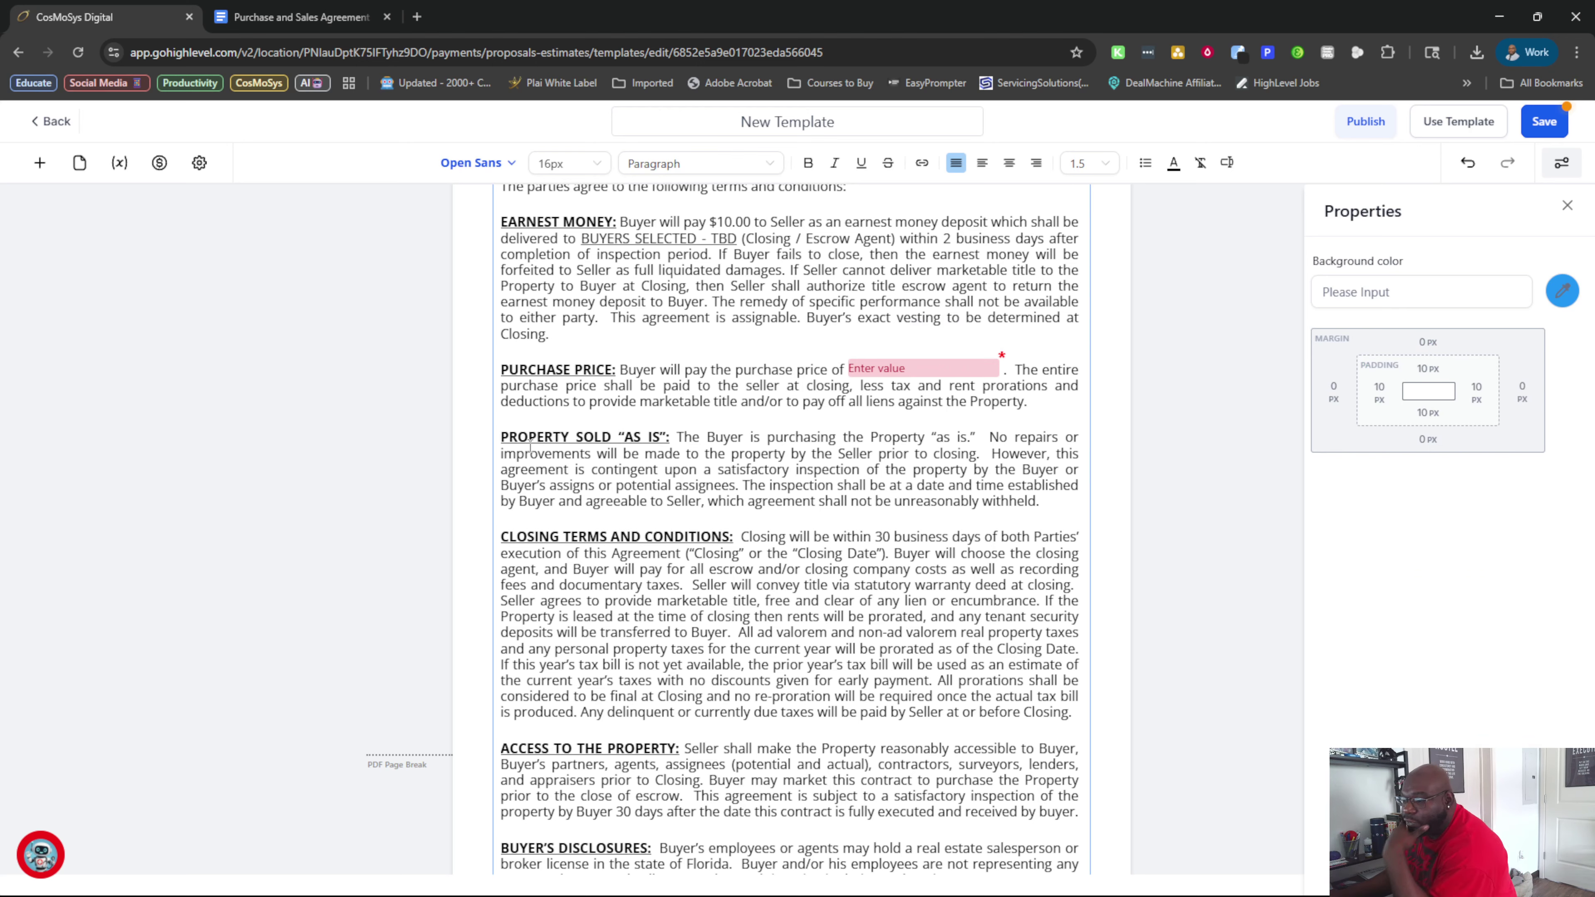
Delete the duplicate text element beginning "The entire purchase price" below the signature lines
scroll(530, 446, down, 4)
scroll(736, 435, up, 3)
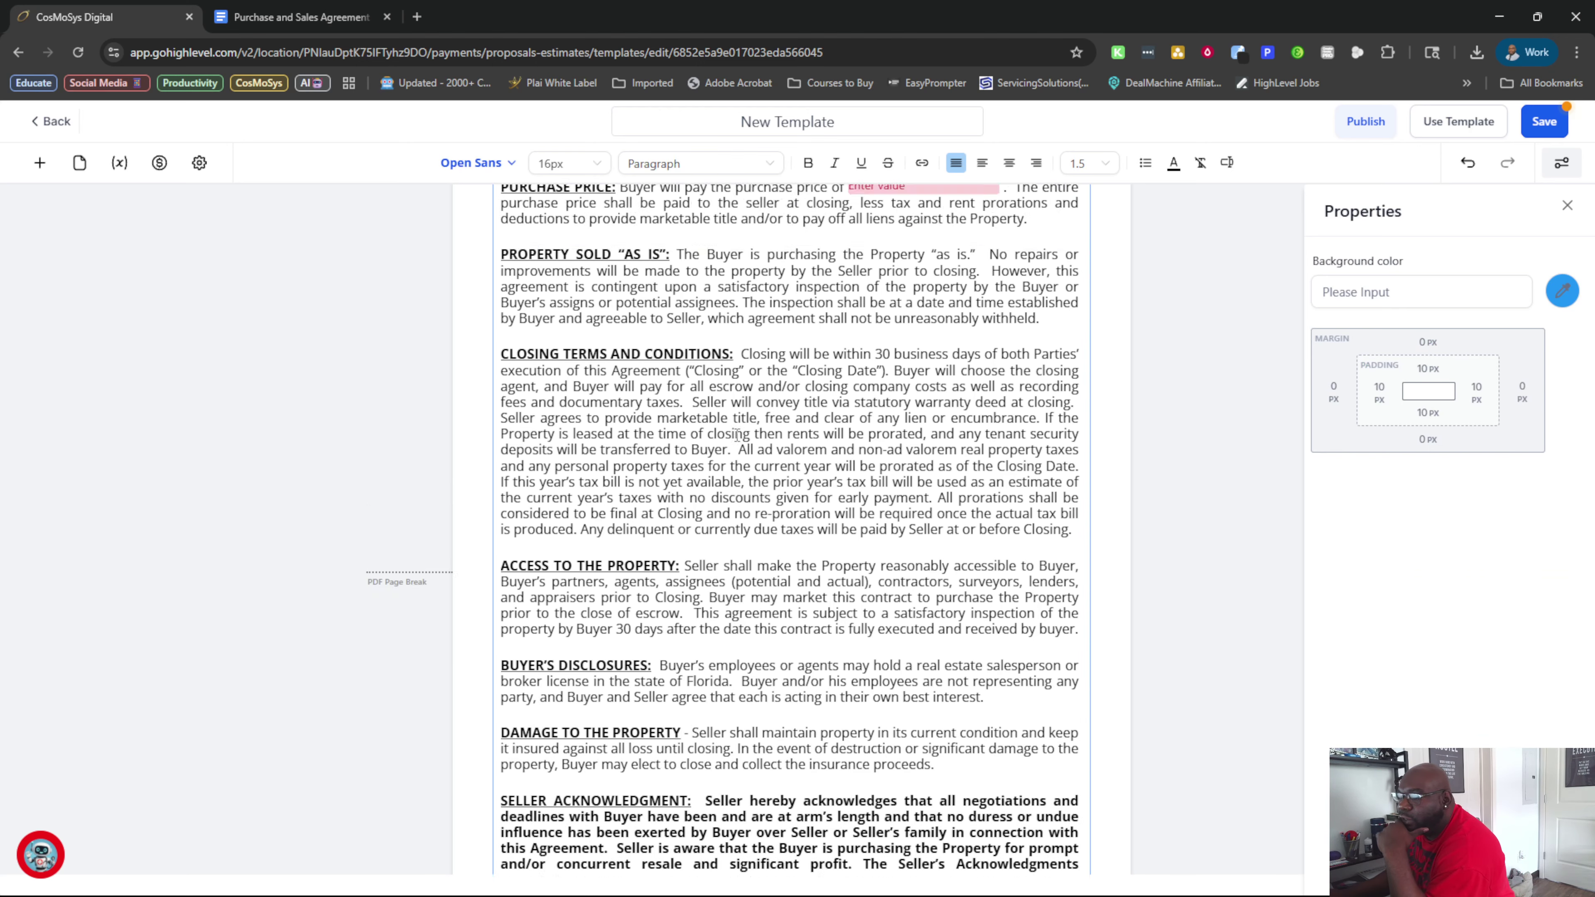
scroll(736, 435, up, 5)
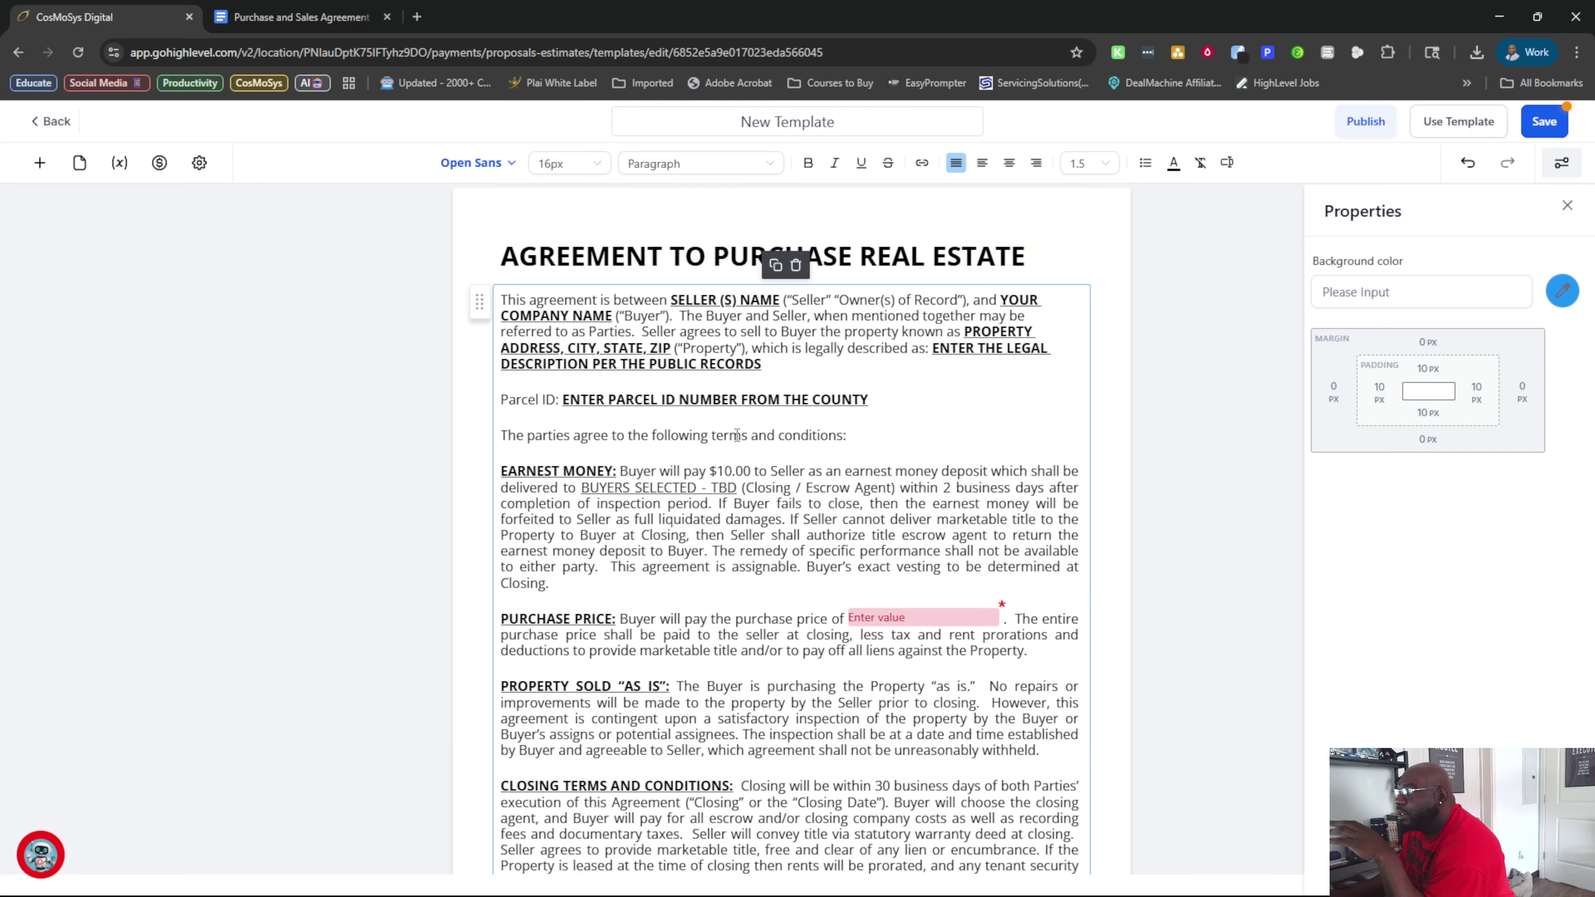
click(1227, 162)
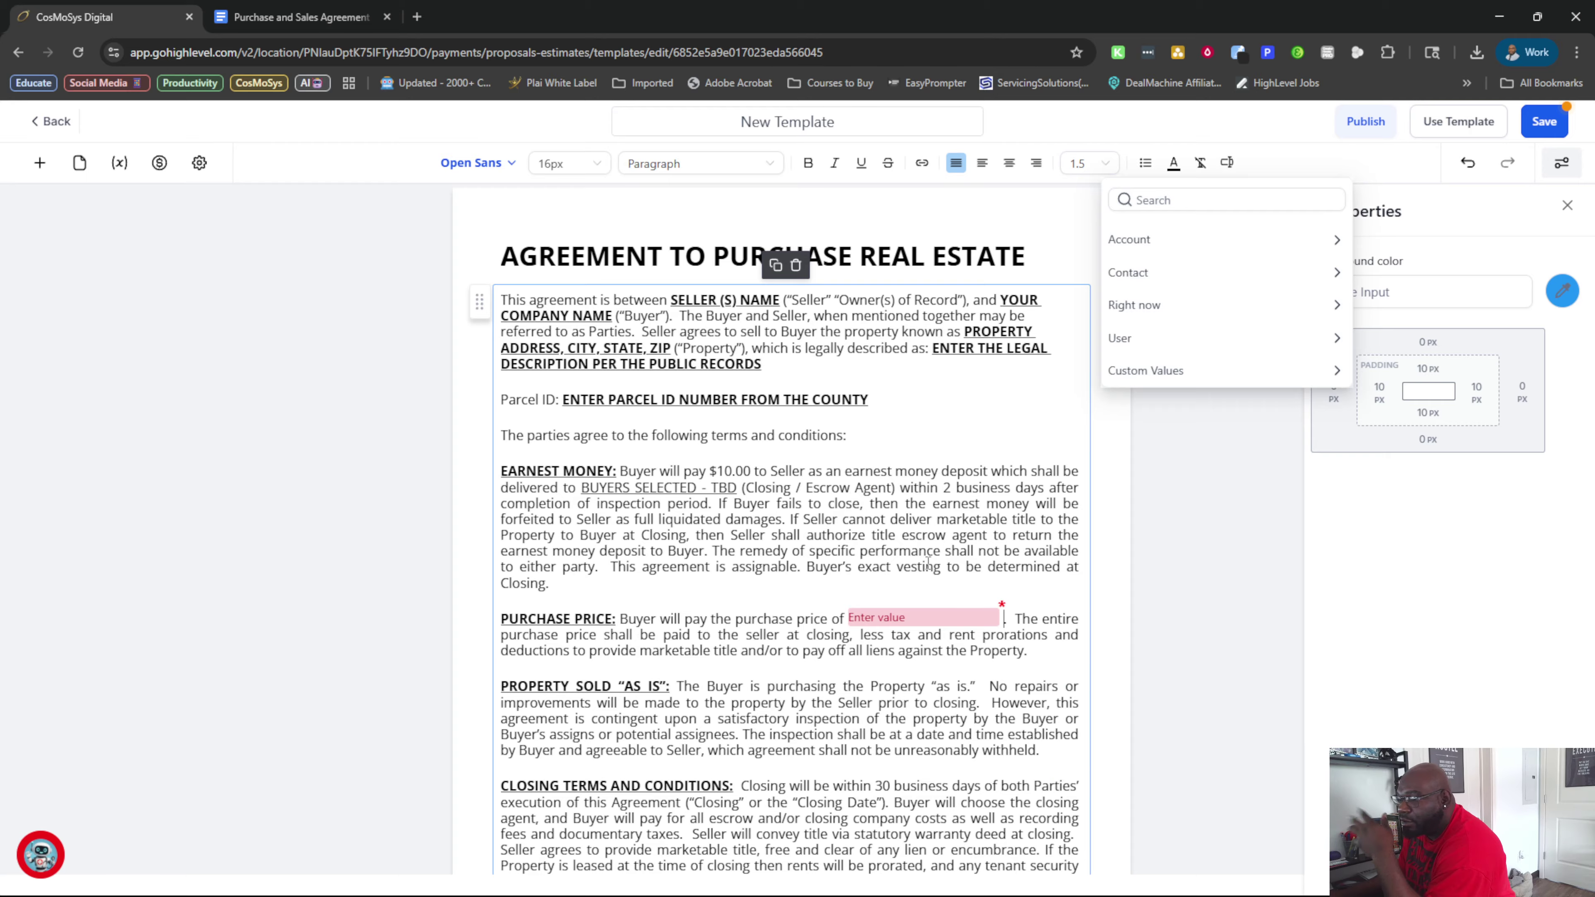
scroll(927, 564, down, 15)
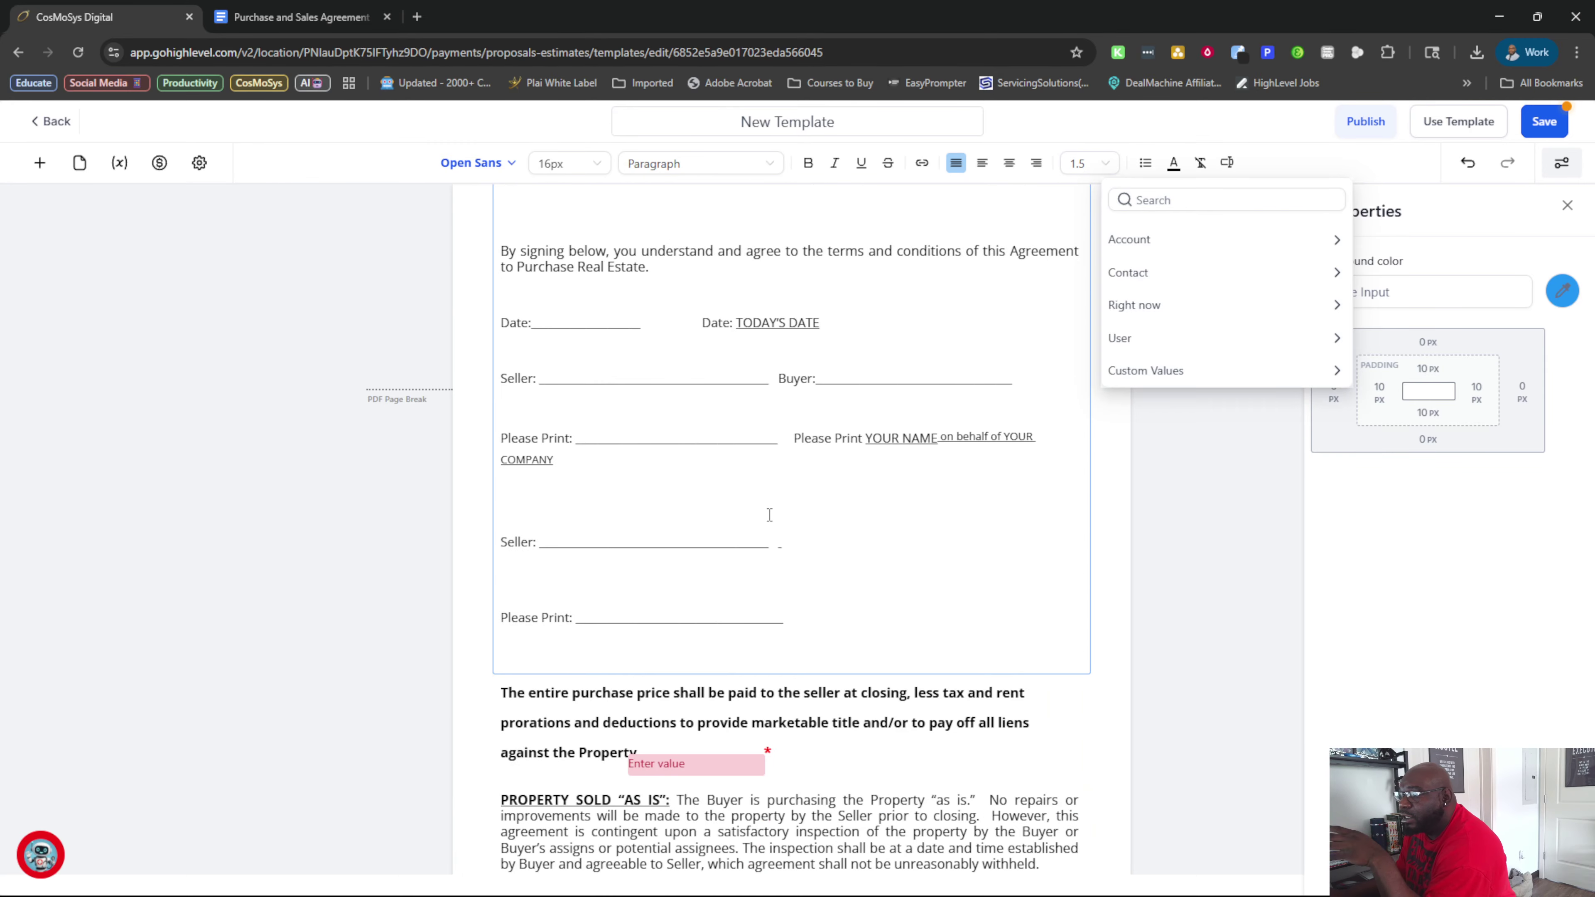
scroll(769, 515, down, 3)
click(535, 527)
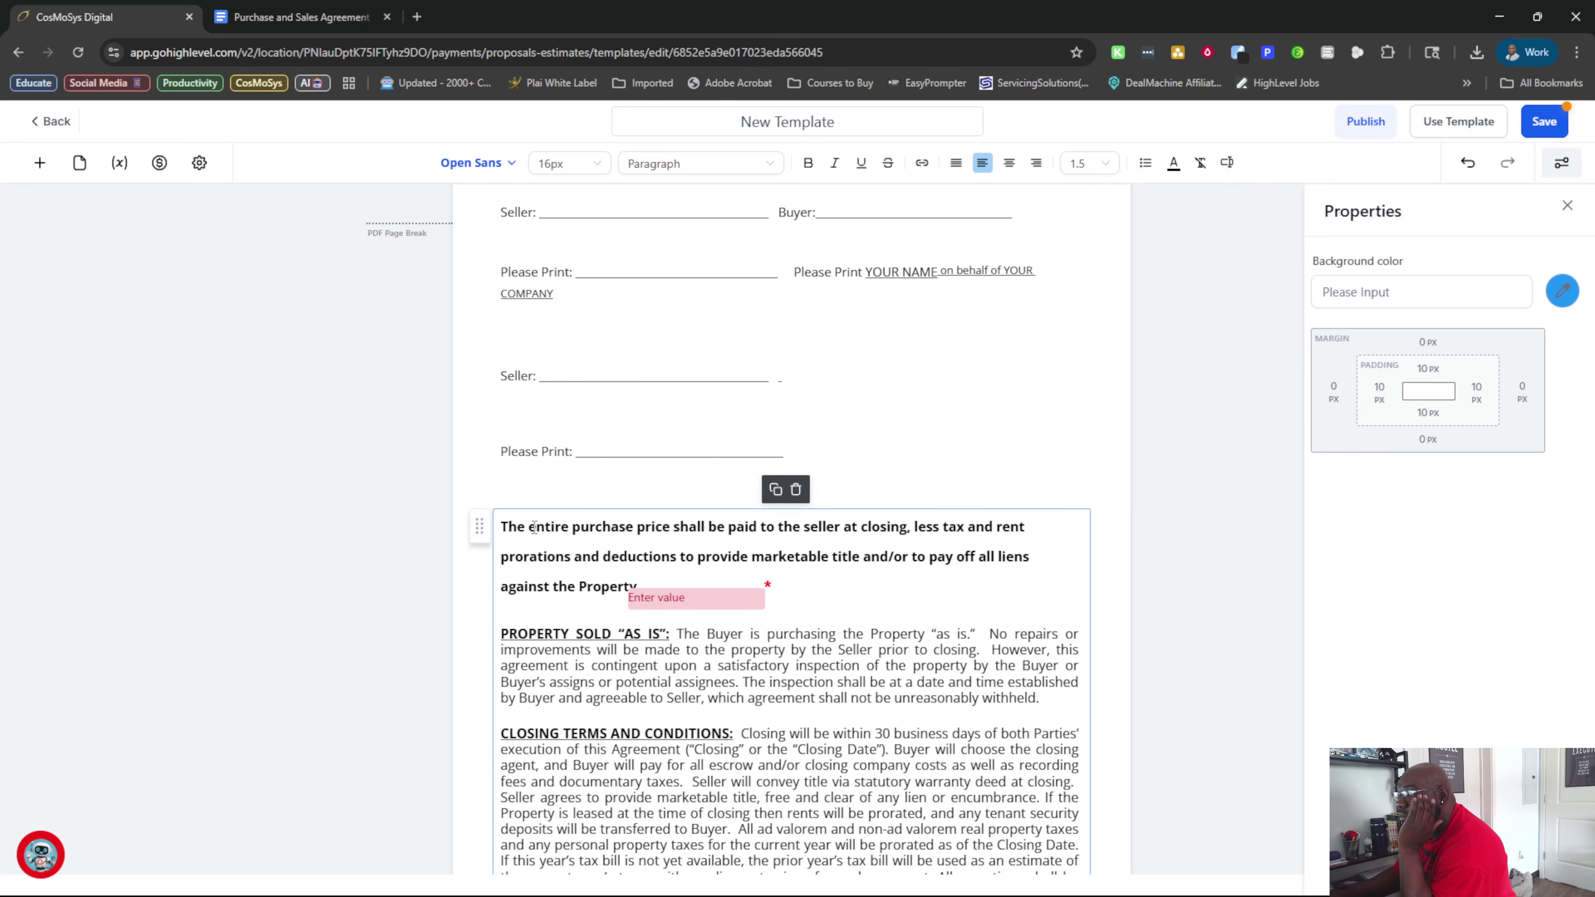
click(795, 489)
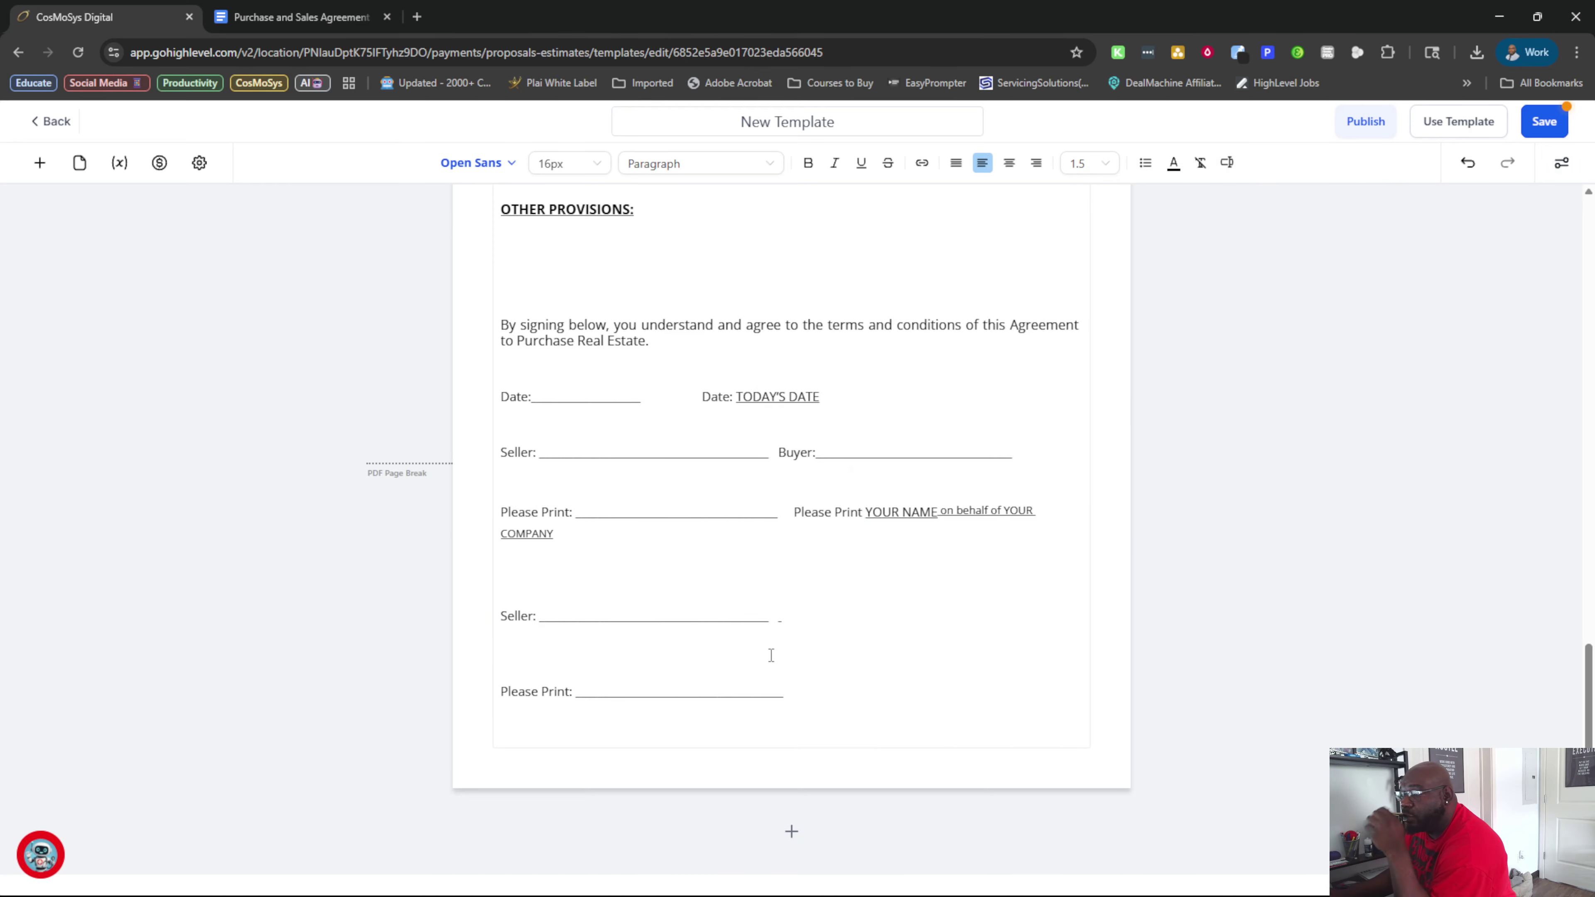
Place a fillable date field on the seller's Date line in the signature section
scroll(770, 653, up, 4)
scroll(770, 656, up, 15)
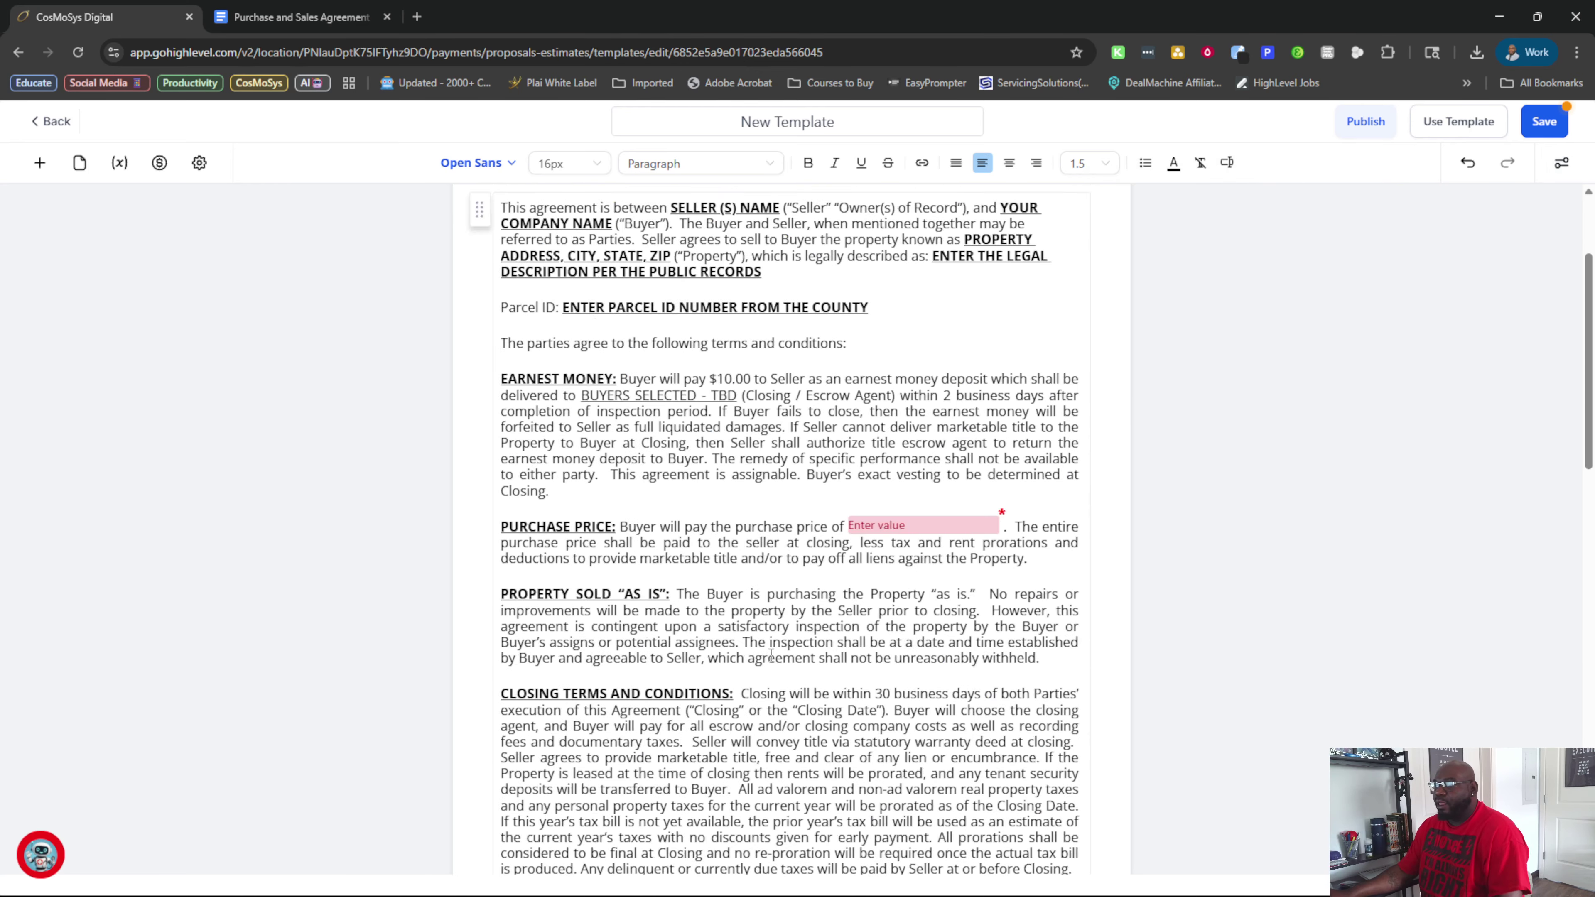
scroll(770, 656, down, 8)
scroll(771, 656, down, 9)
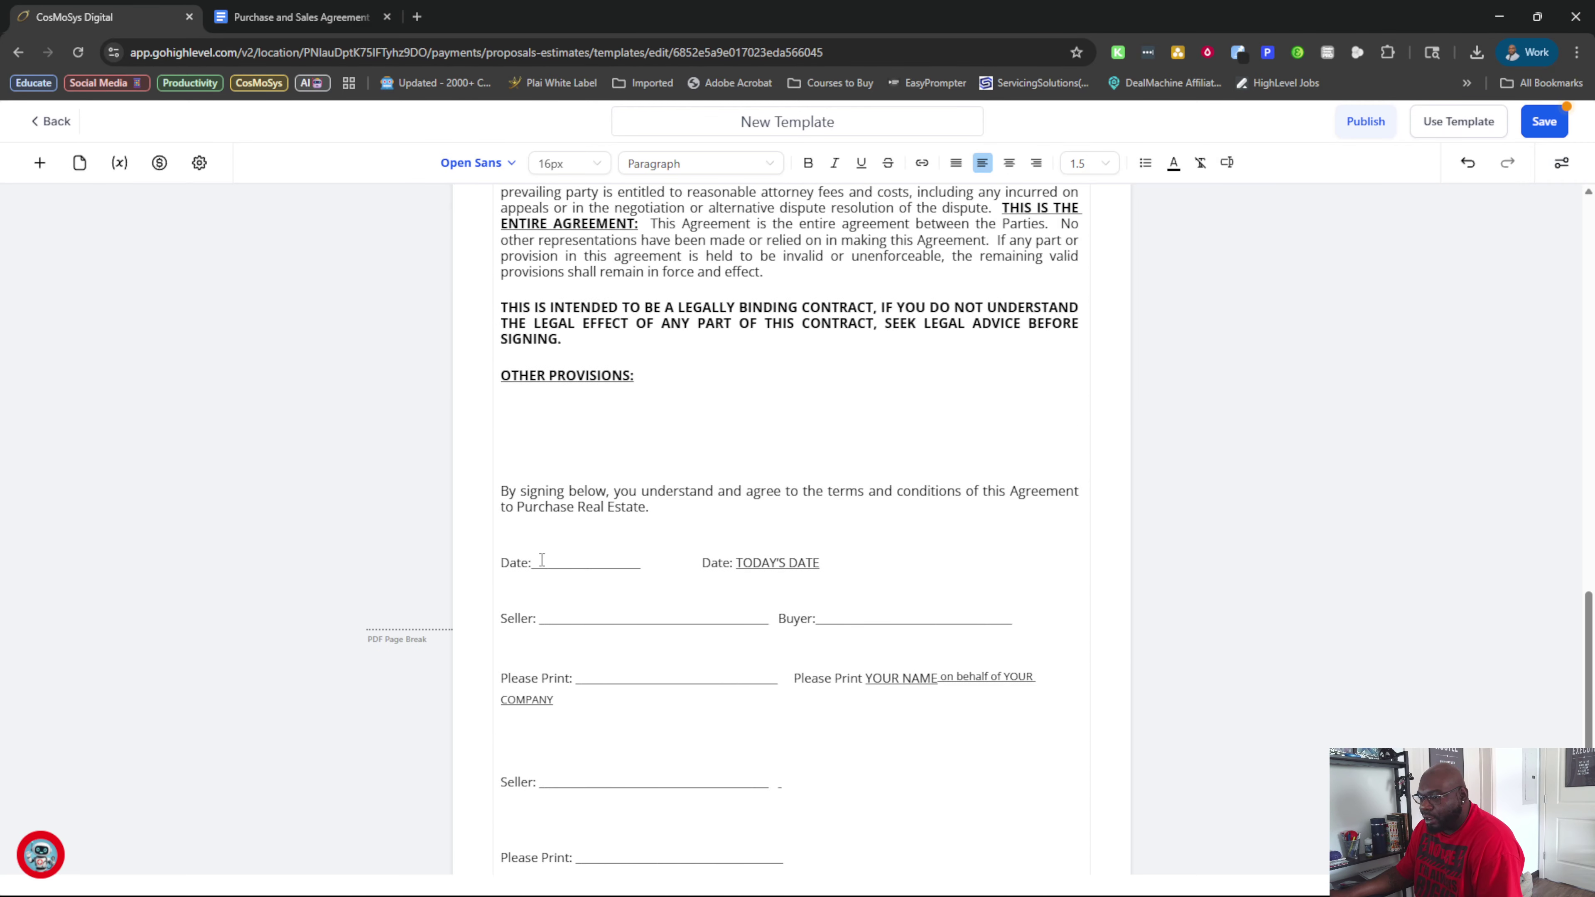
click(39, 163)
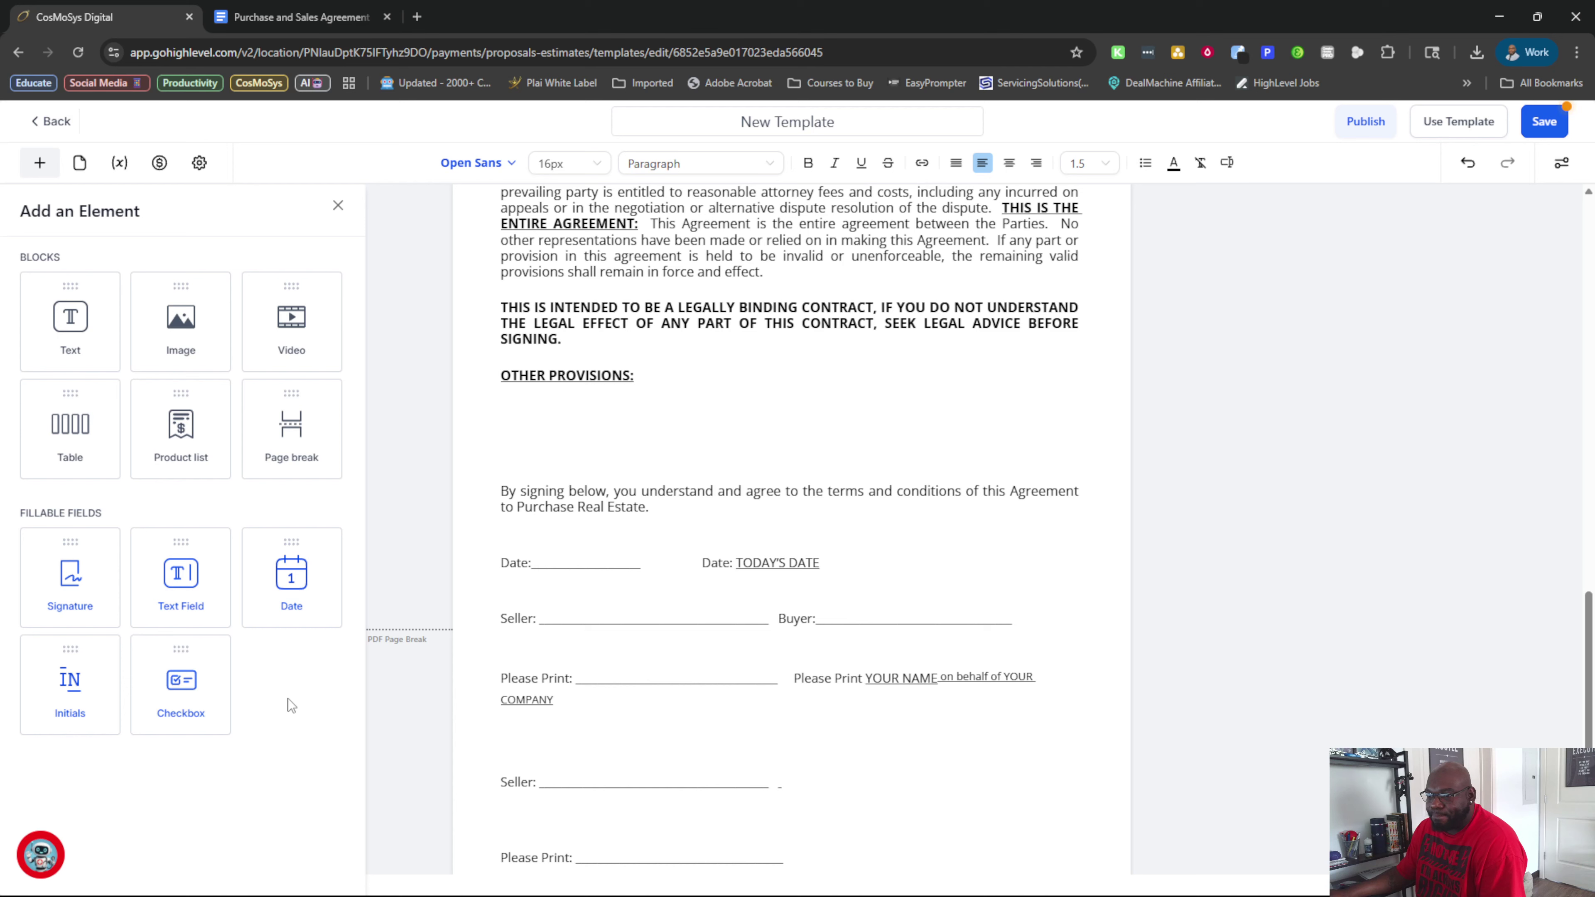
drag(289, 588, 585, 552)
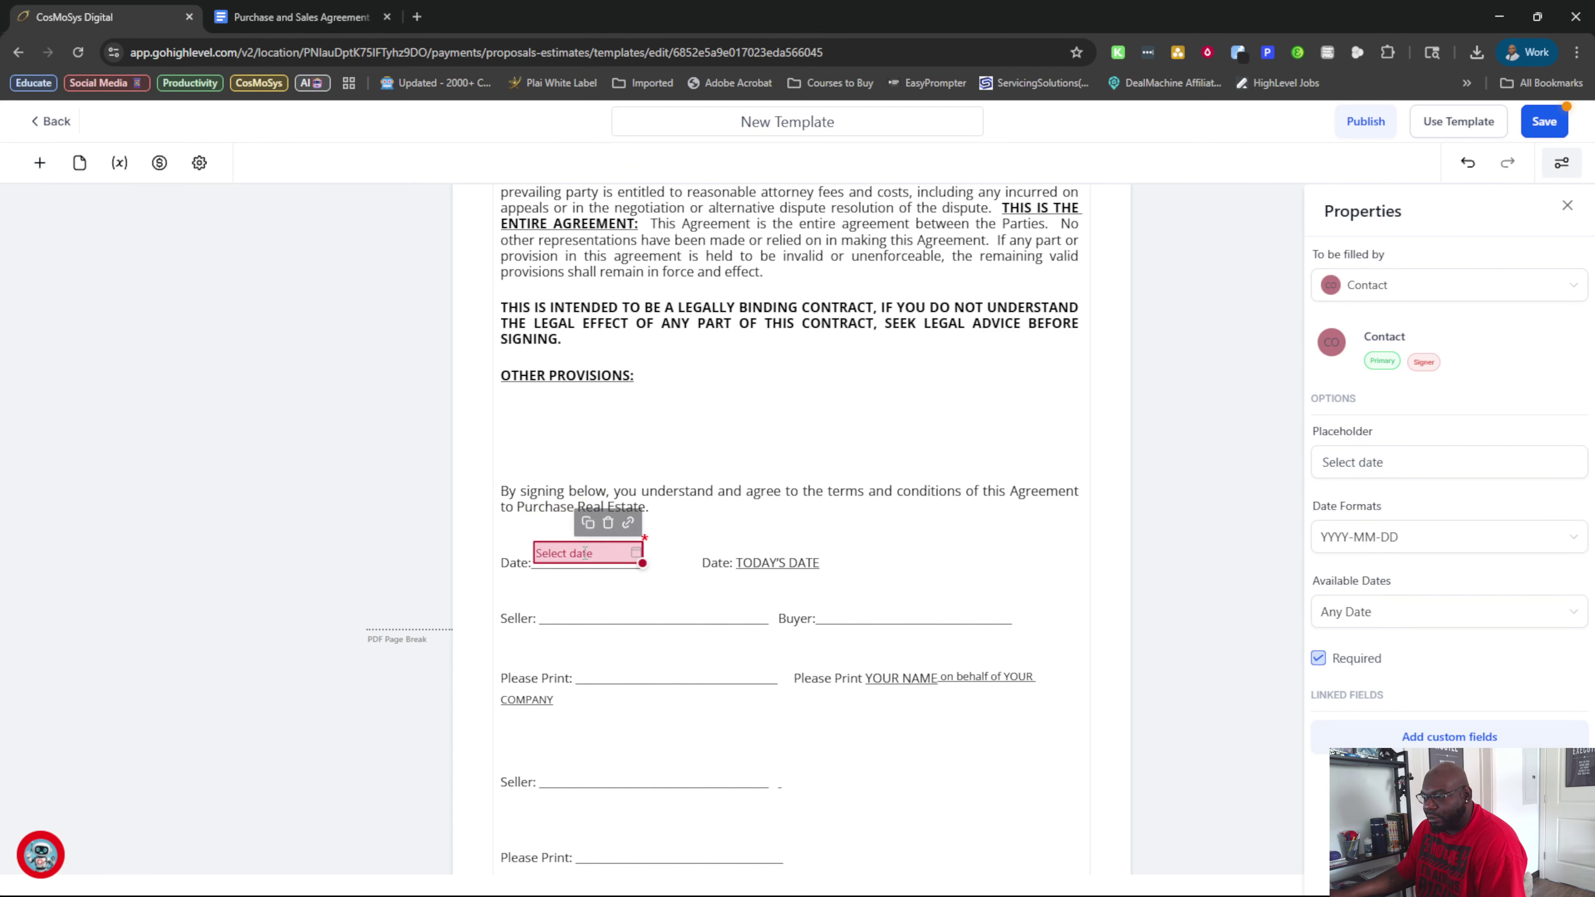
click(588, 602)
Place a signature field for the contact on the first Seller line
scroll(537, 496, down, 3)
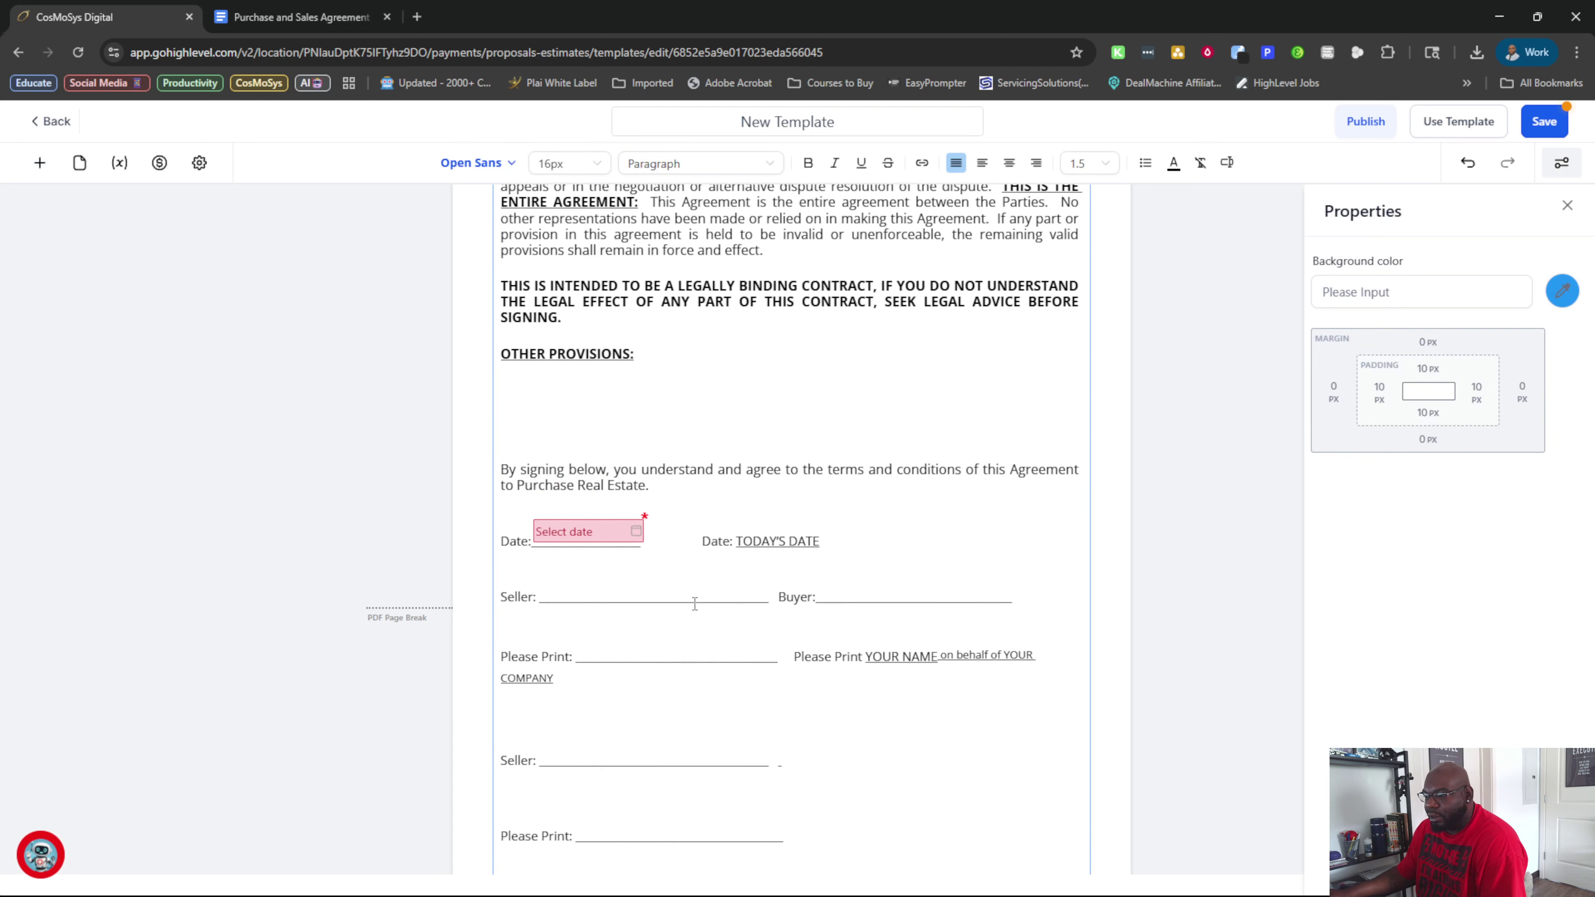
click(39, 163)
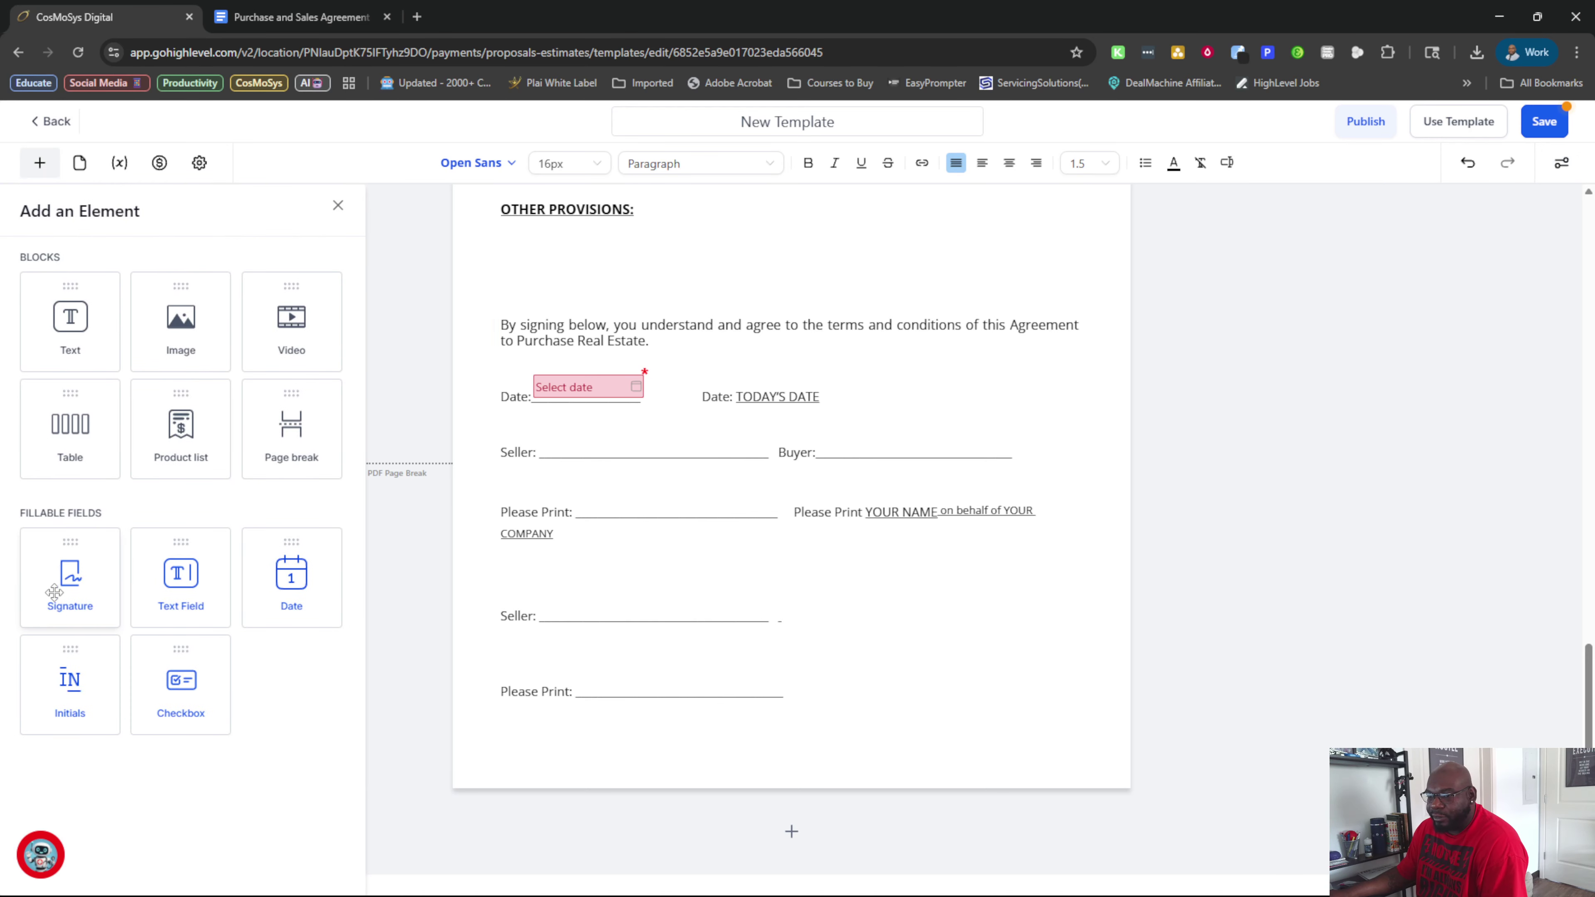
mouse_move(70, 577)
mouse_down()
mouse_move(645, 526)
mouse_move(515, 399)
mouse_move(661, 451)
mouse_move(595, 451)
mouse_up()
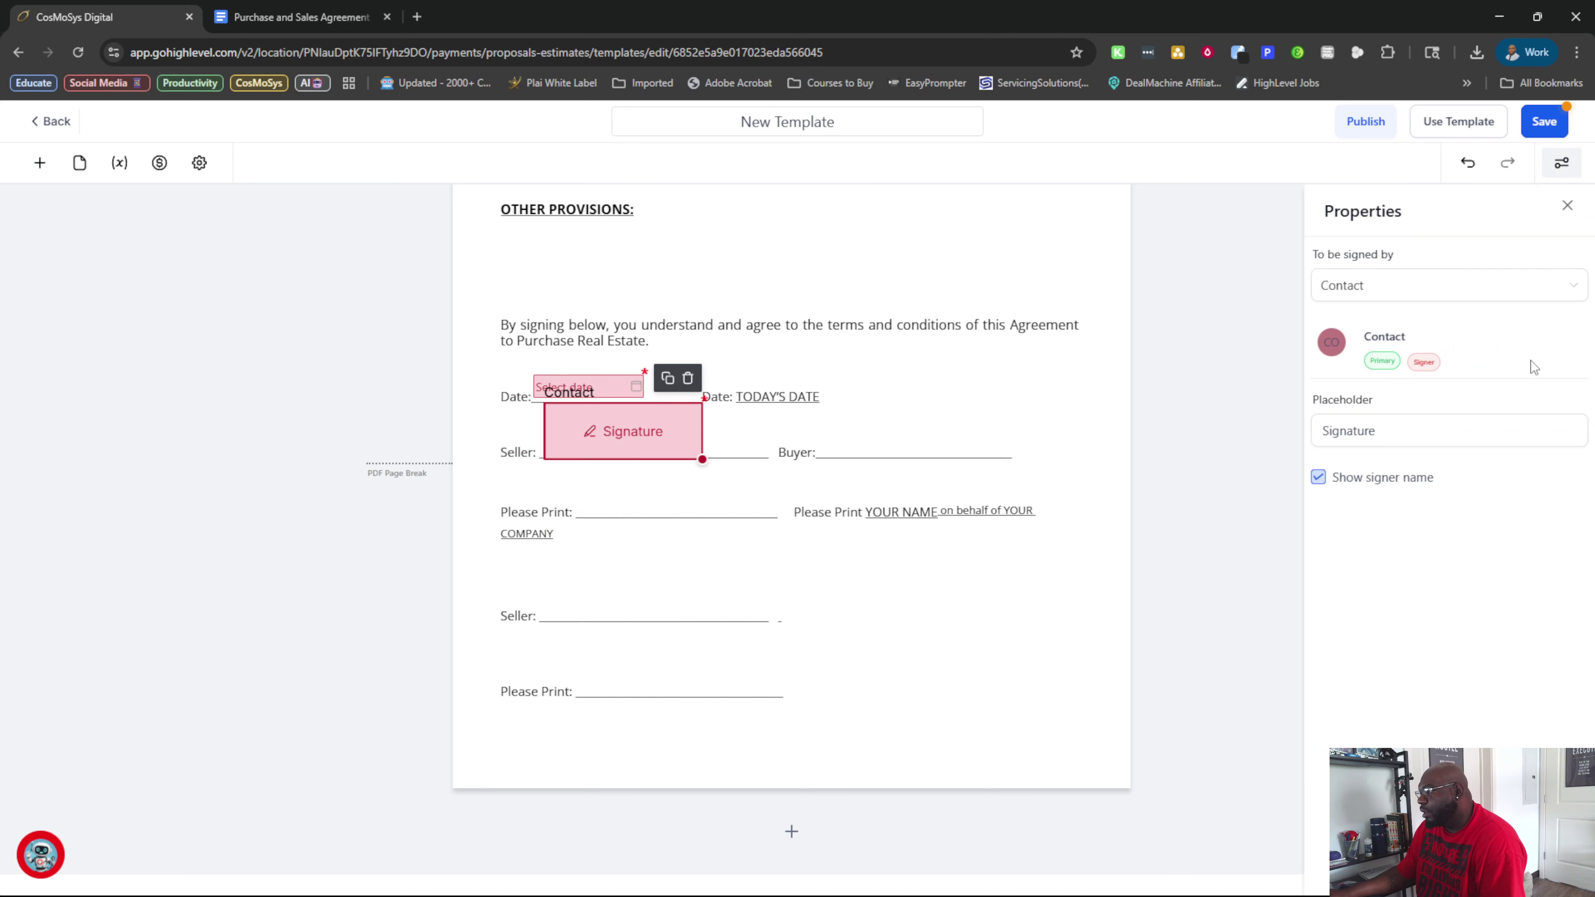
Reassign the signature field on the first Seller line to Sender and move it onto the Buyer line
click(1570, 285)
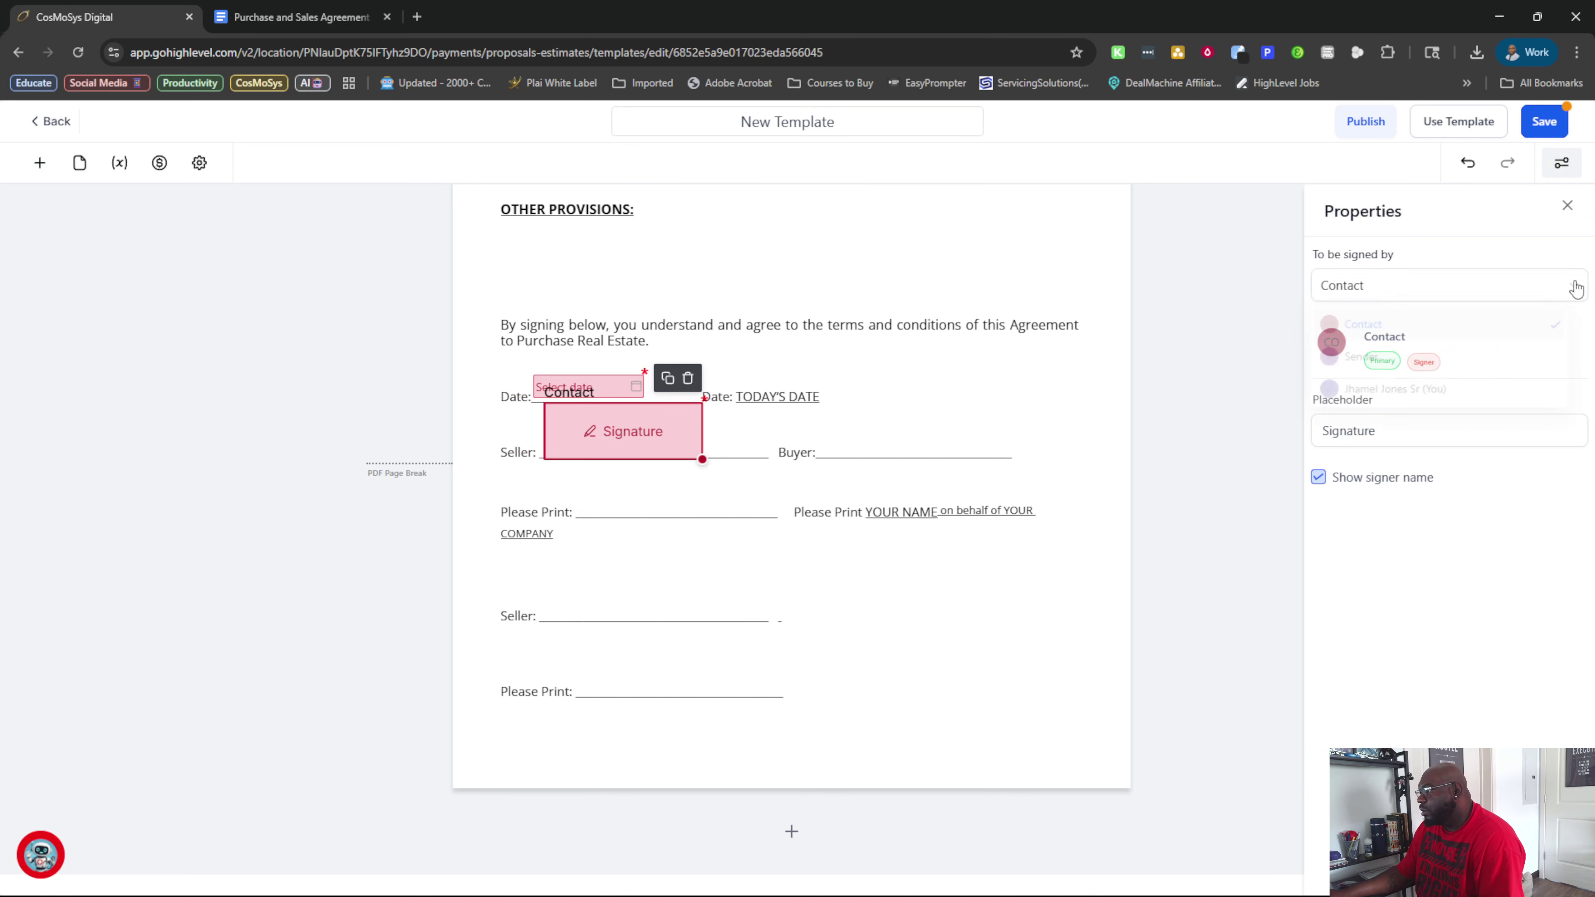
click(1450, 522)
click(1444, 287)
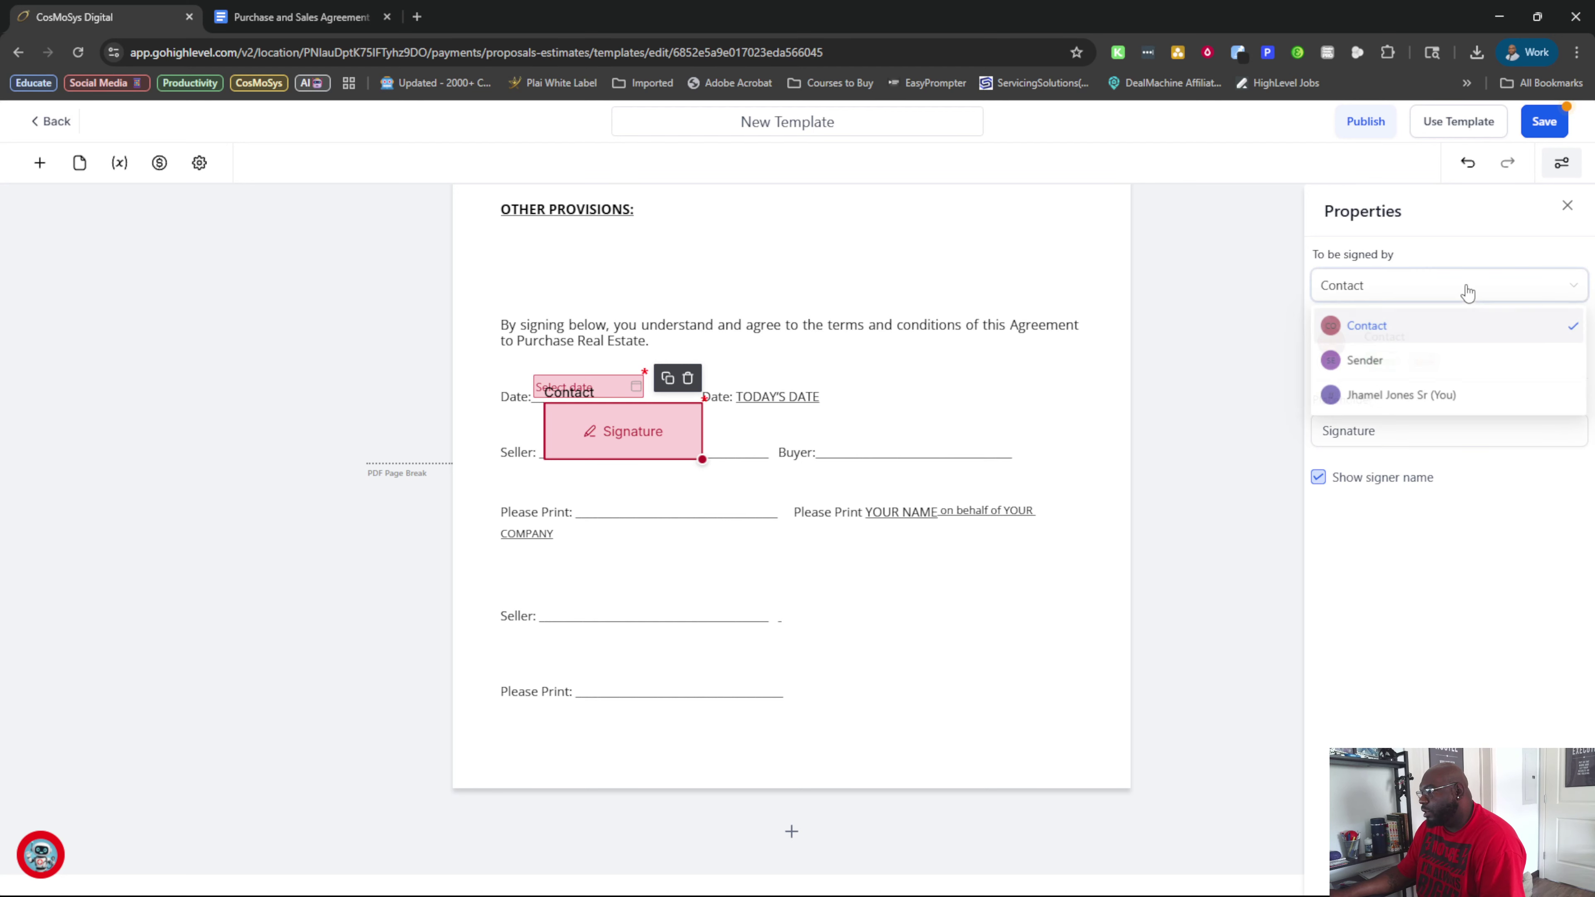
click(1428, 362)
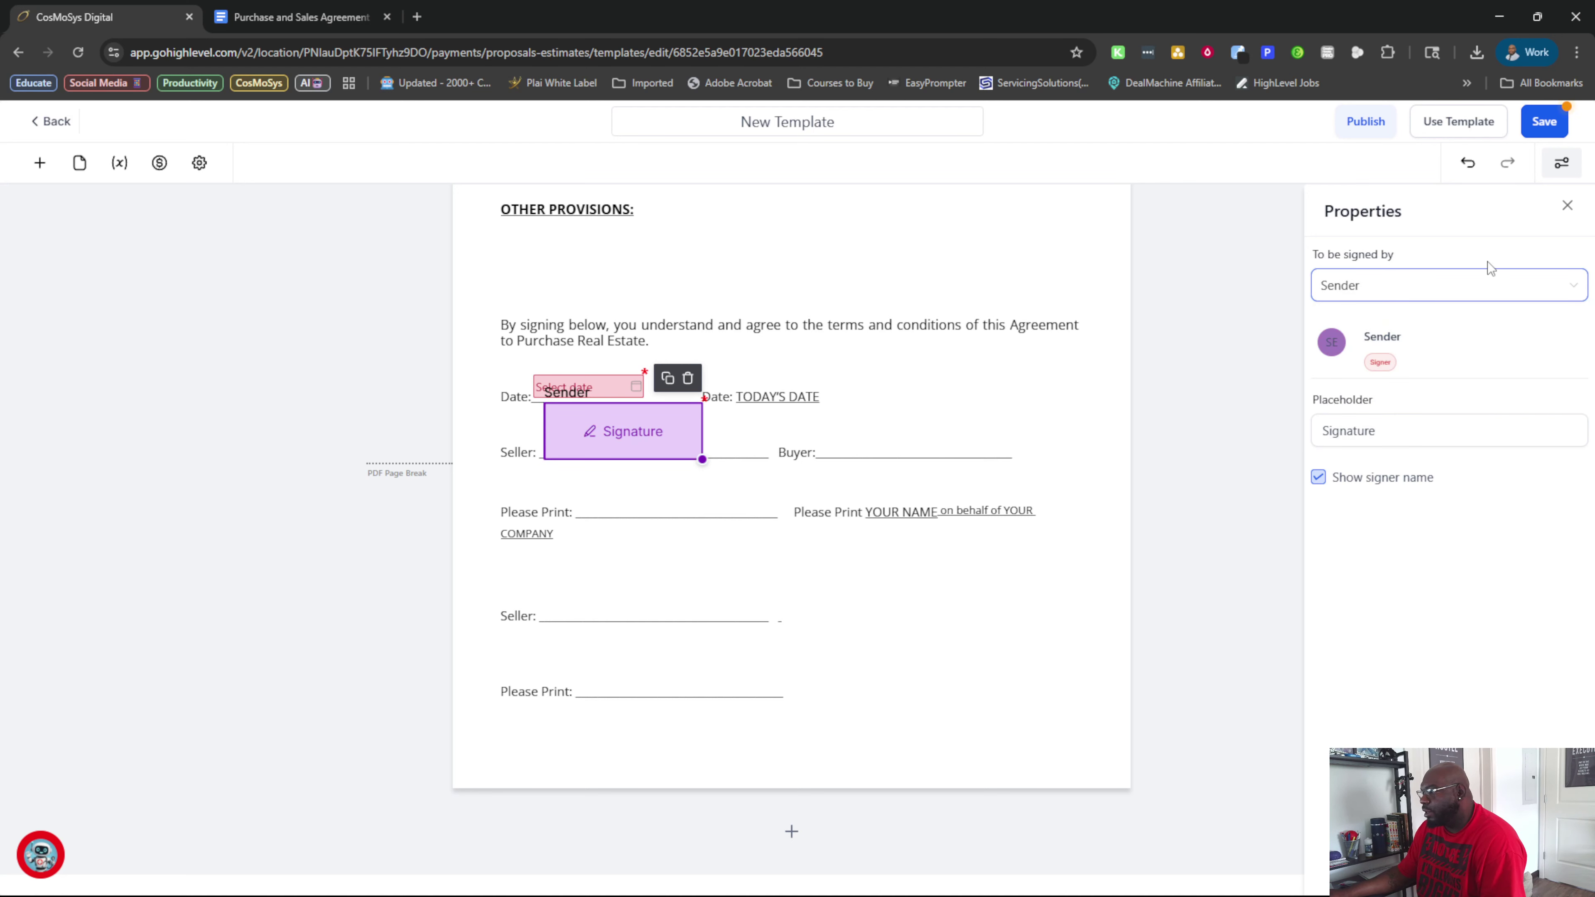
click(1487, 279)
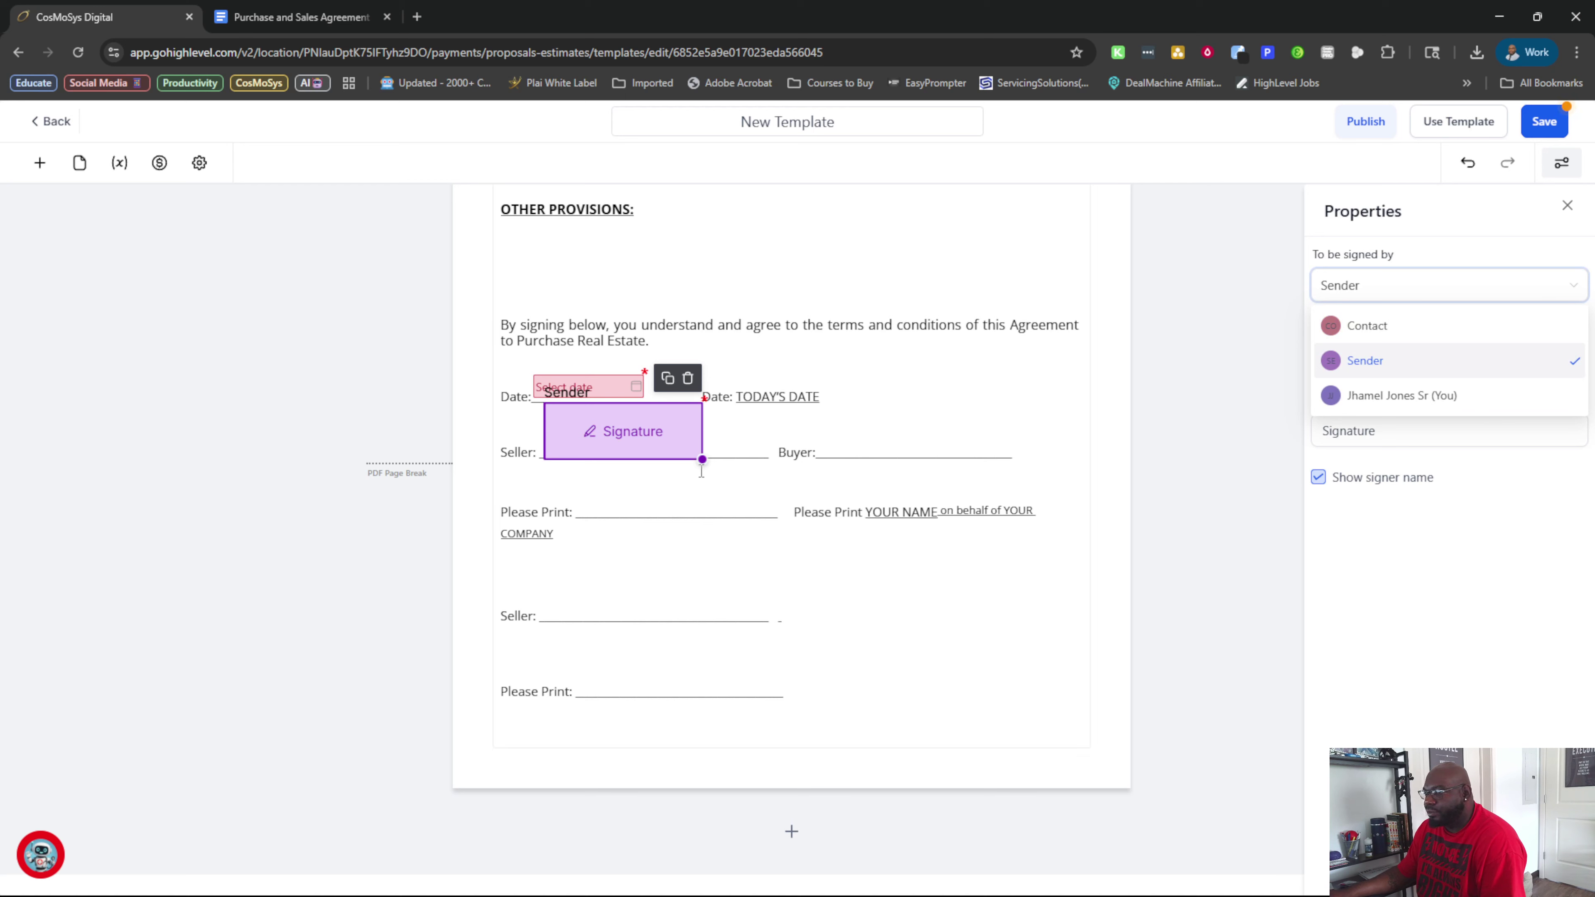
drag(628, 419, 886, 417)
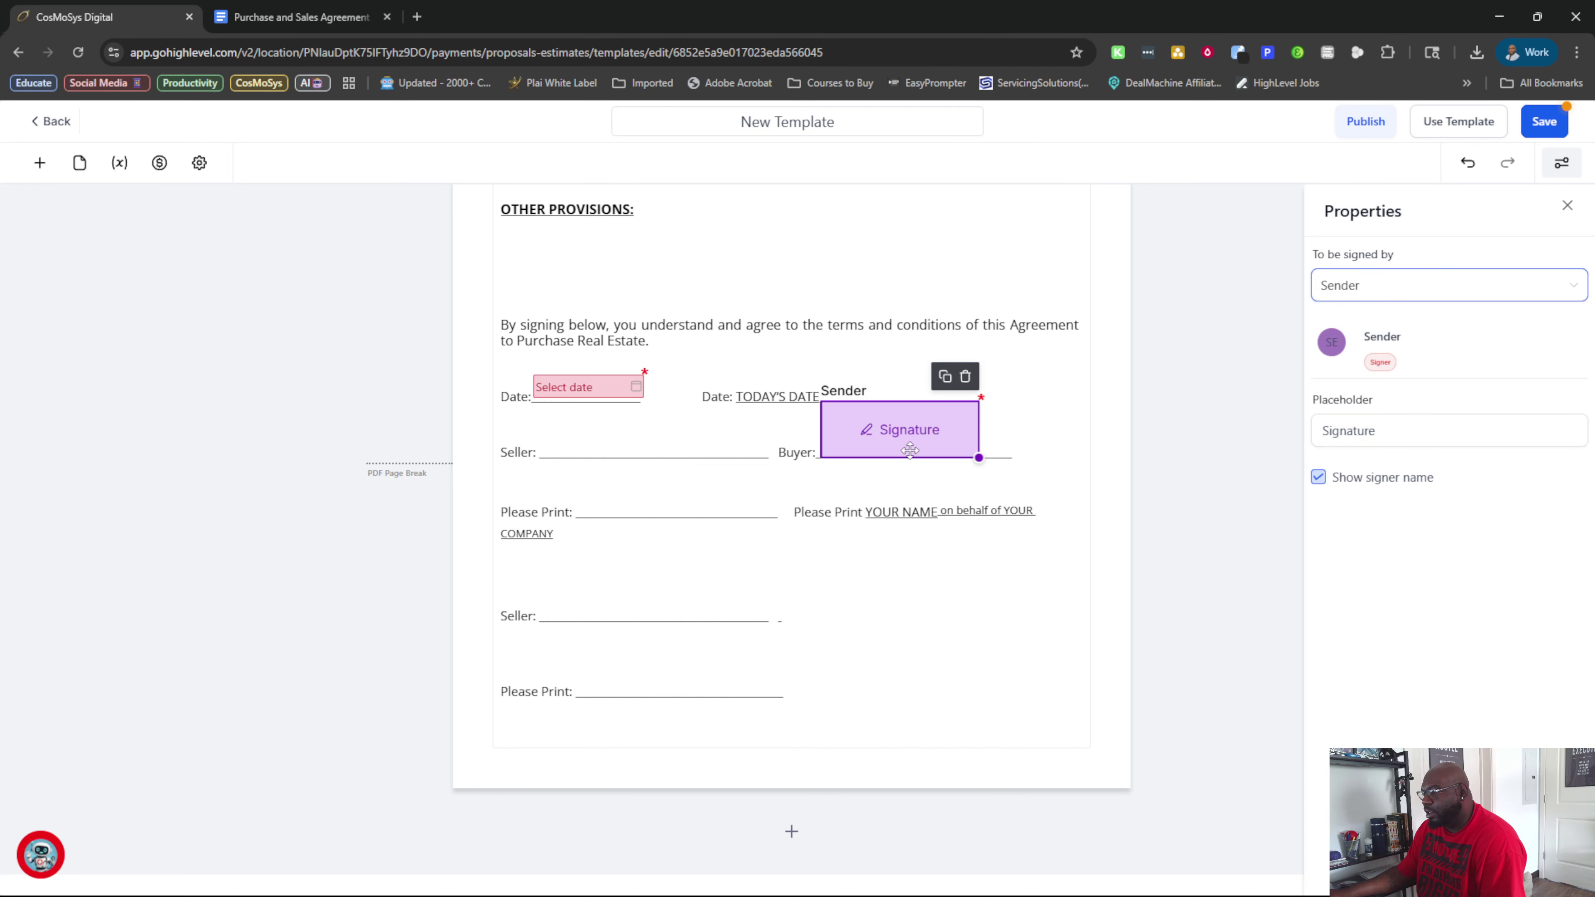
Try the account's own user as signer of the Buyer signature field and set the signer back to Sender
click(1438, 297)
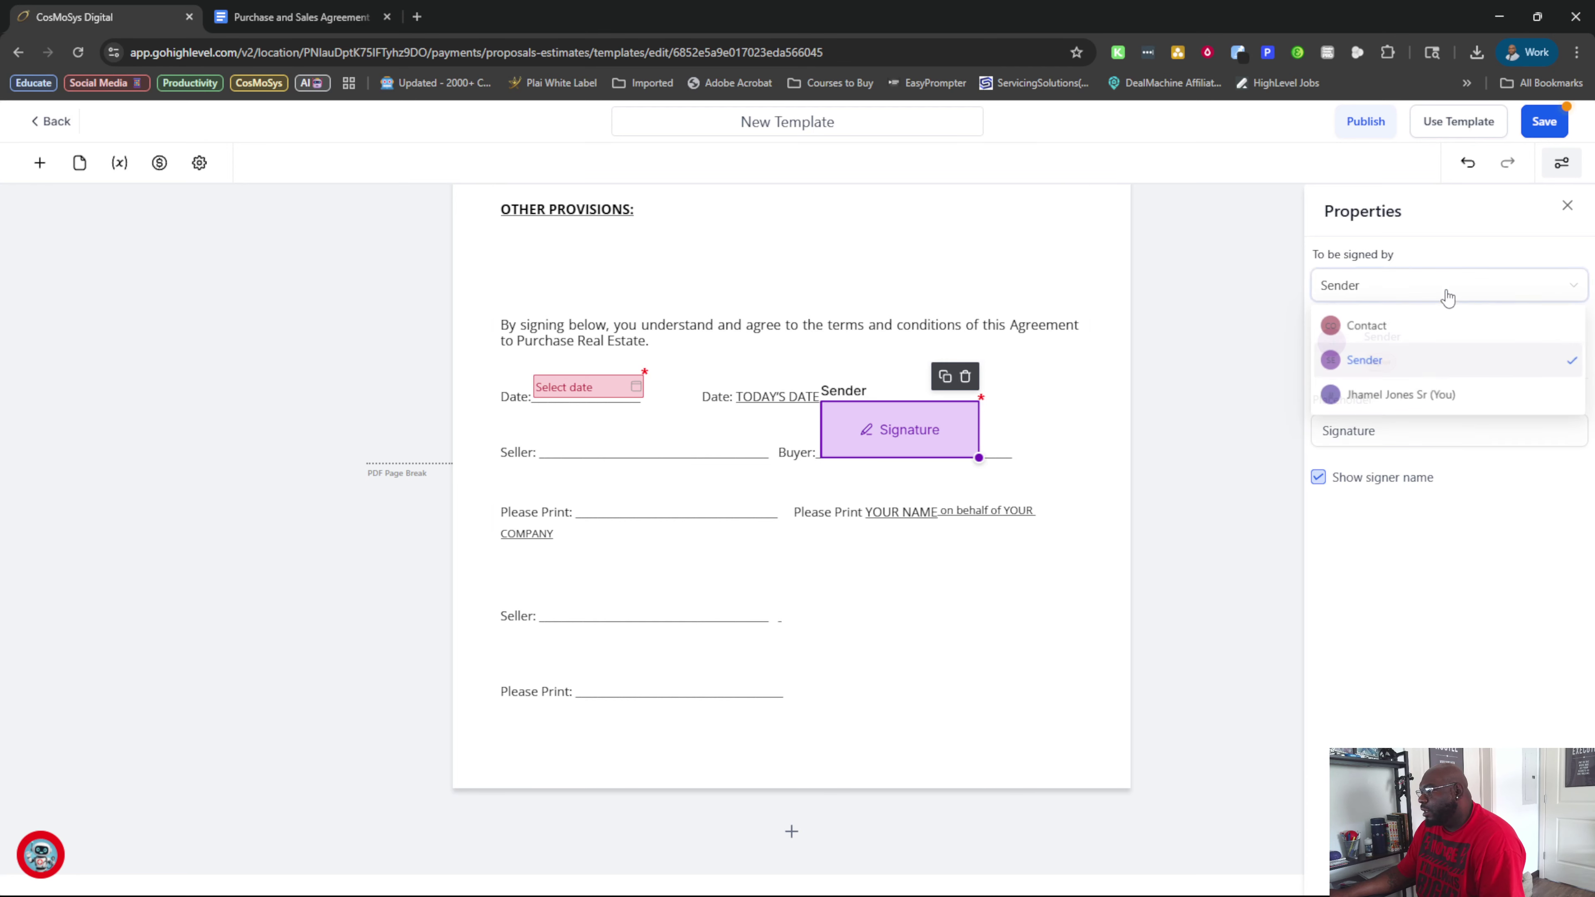
click(1417, 399)
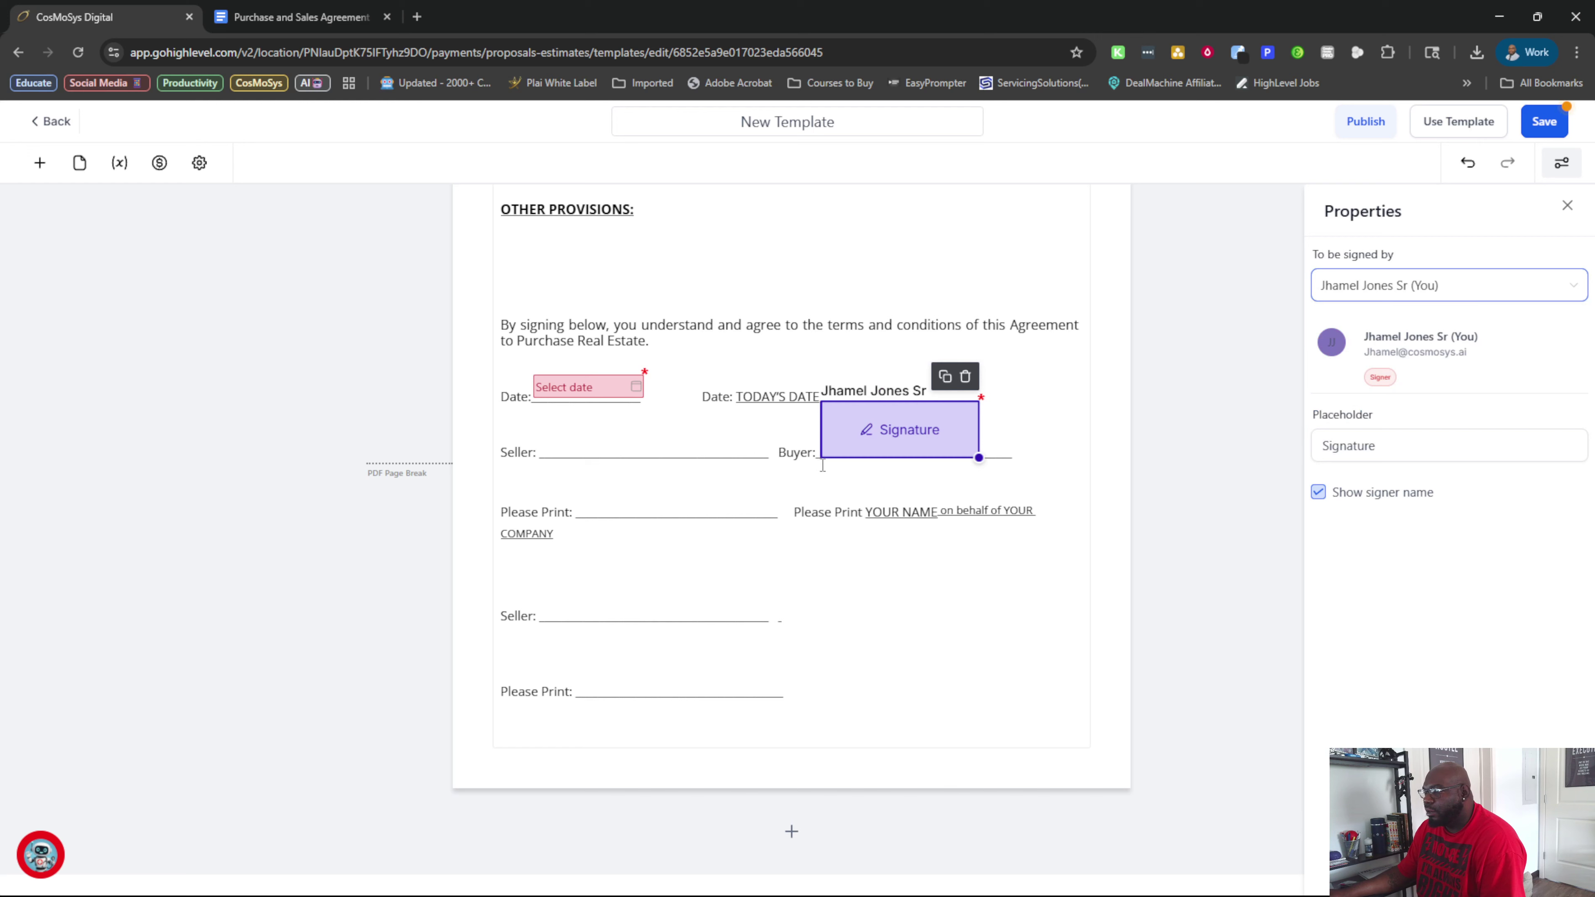
click(737, 491)
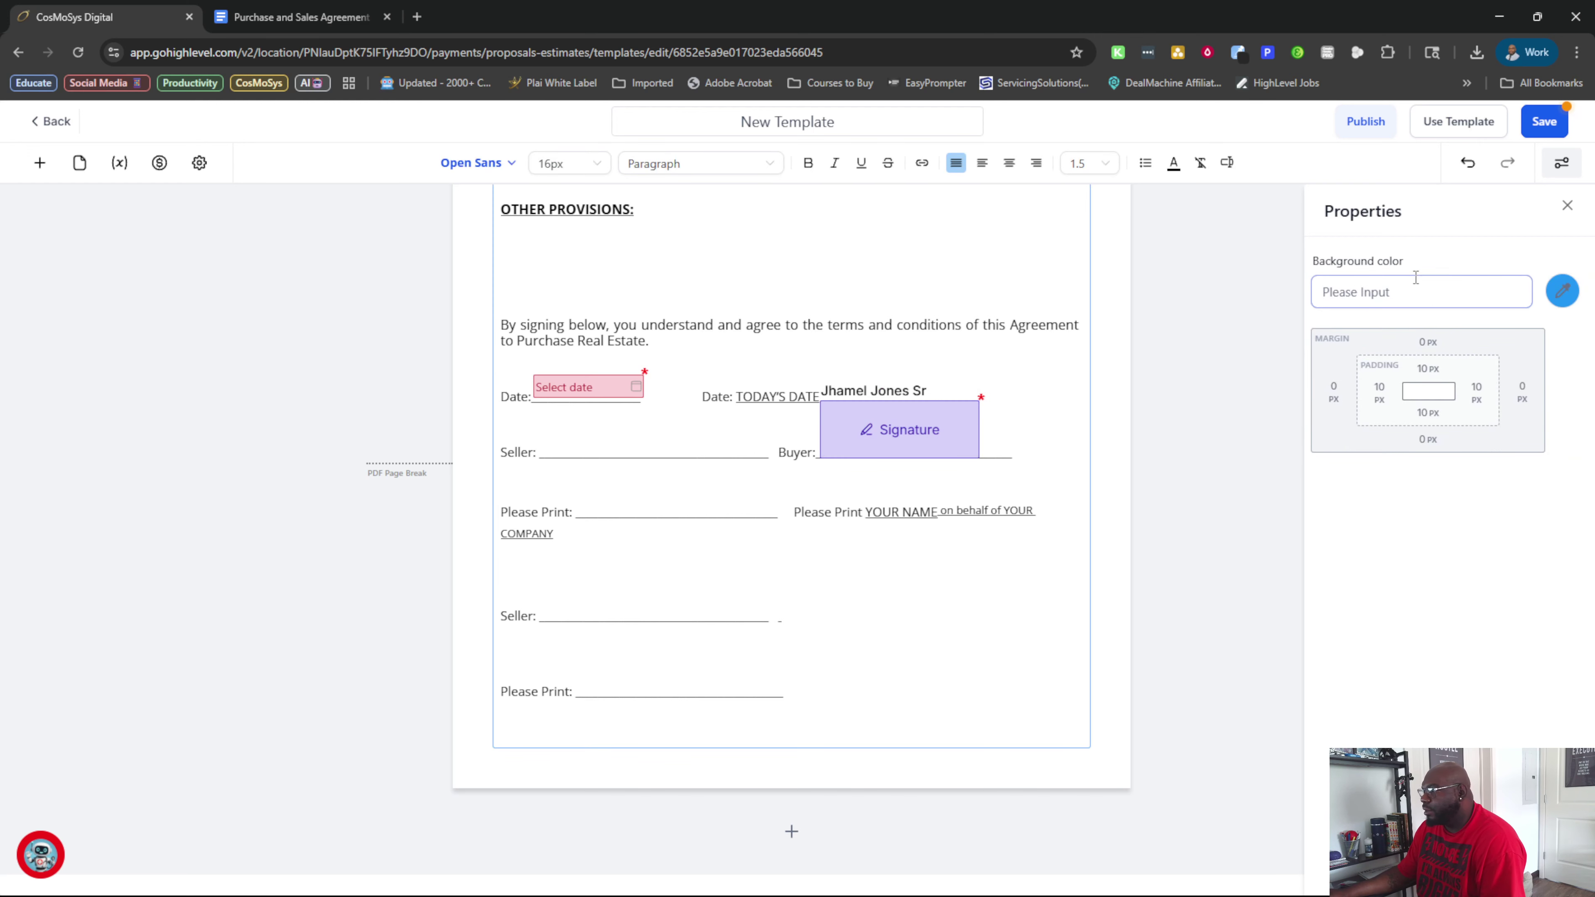
click(923, 433)
click(1479, 299)
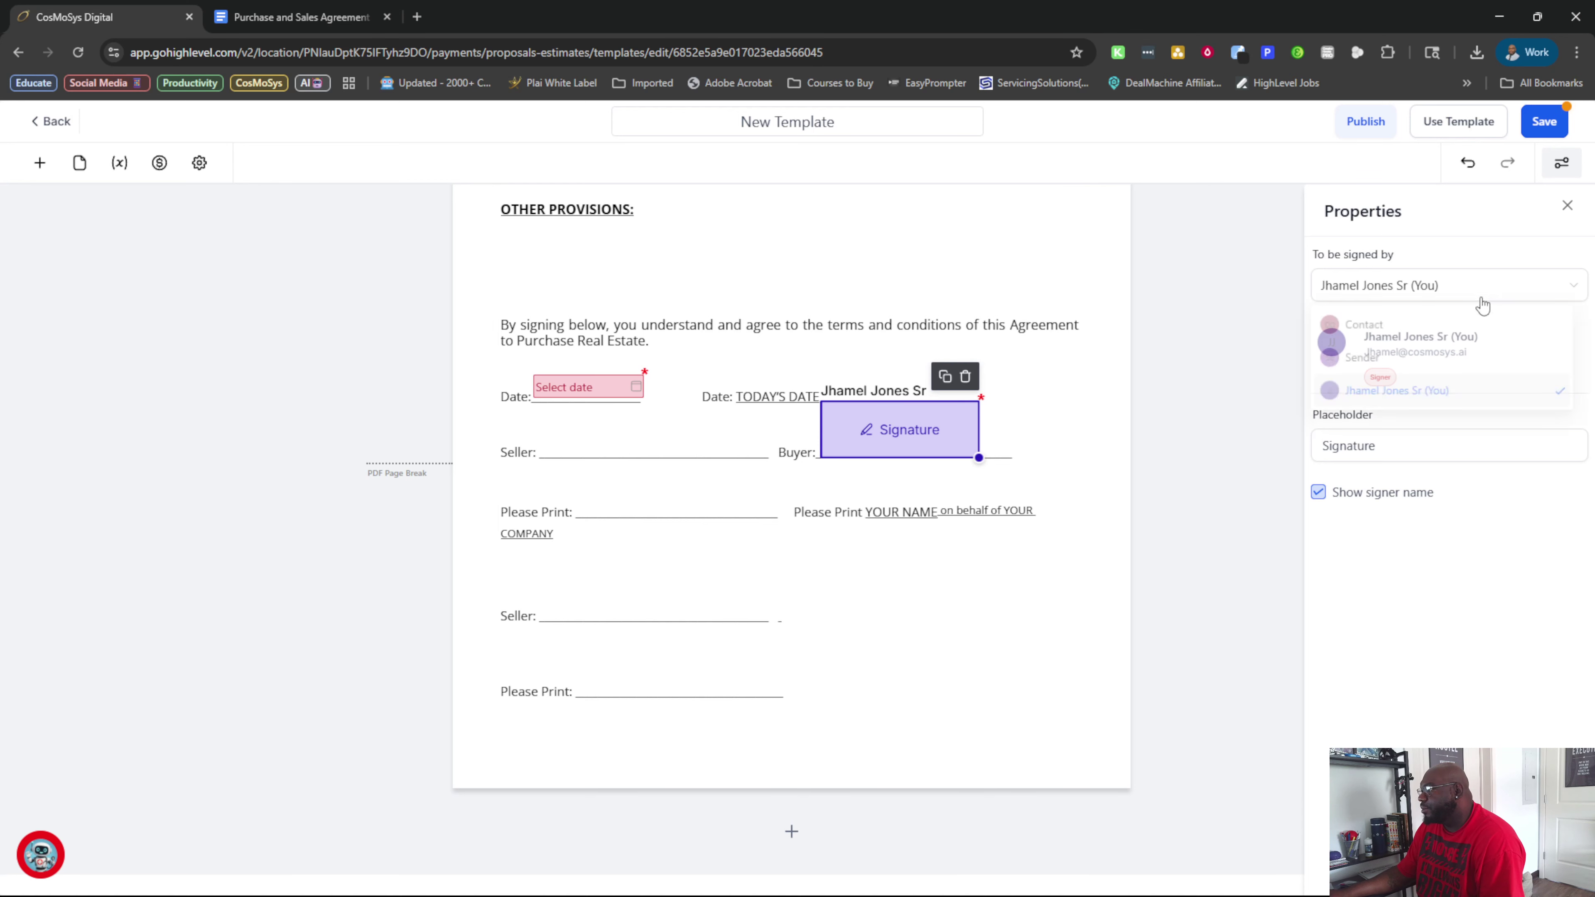
click(1420, 363)
Place a new signature field for the contact on the first Seller line
click(40, 163)
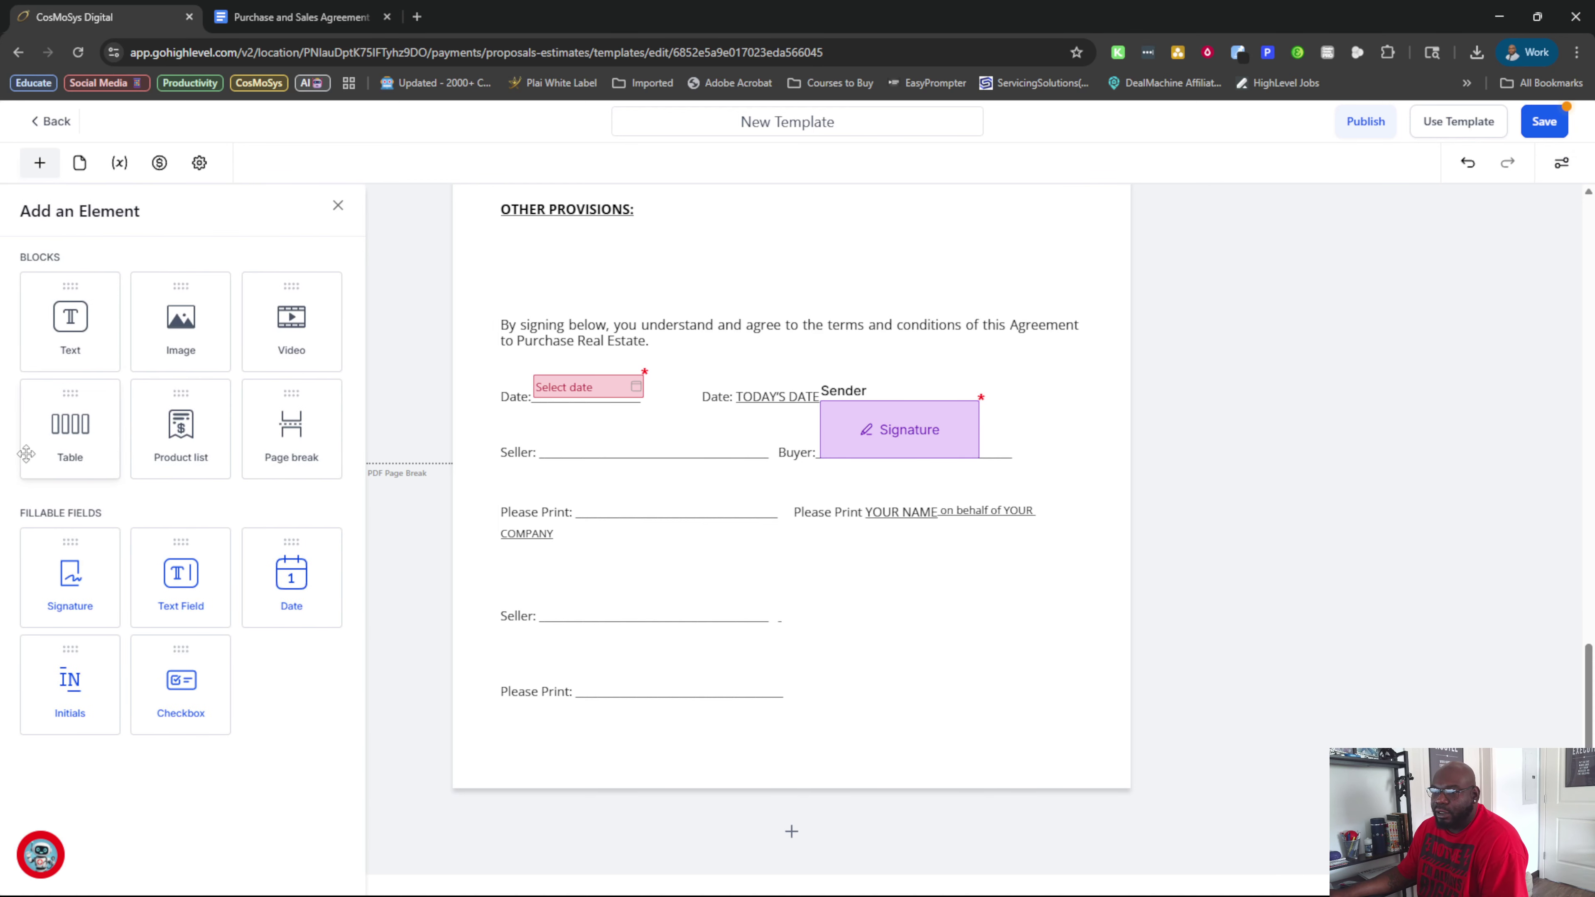
drag(76, 595, 624, 561)
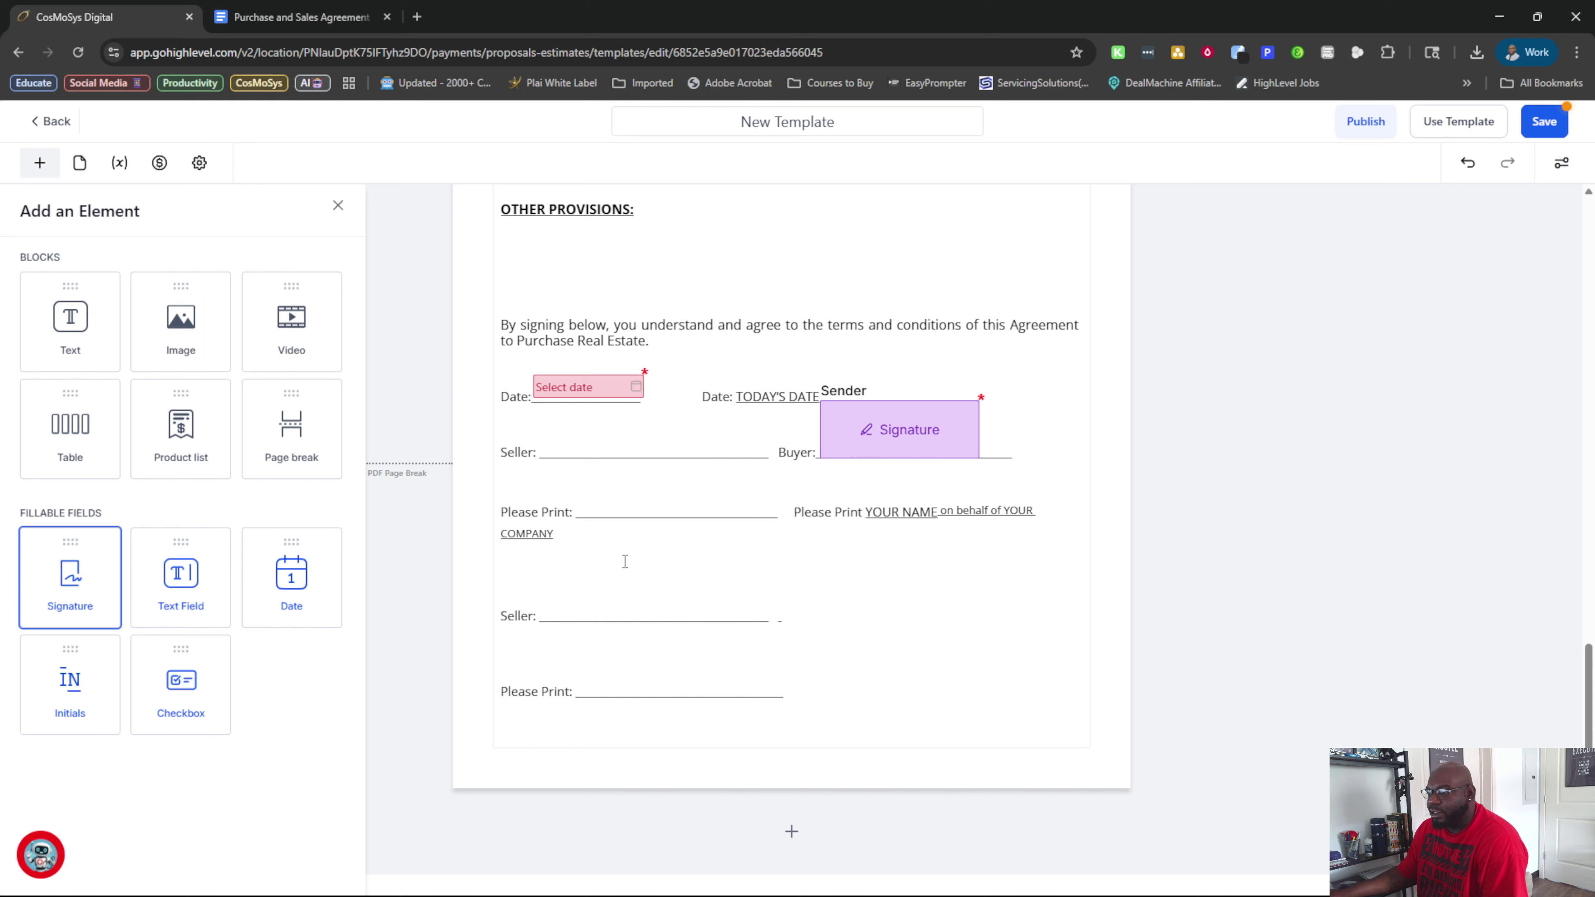
mouse_move(61, 583)
mouse_down()
mouse_move(584, 435)
mouse_move(684, 458)
mouse_move(636, 438)
mouse_move(693, 446)
mouse_move(670, 436)
mouse_up()
Try the account's own user as signer of the Seller signature field and set the signer back to Contact
click(1357, 295)
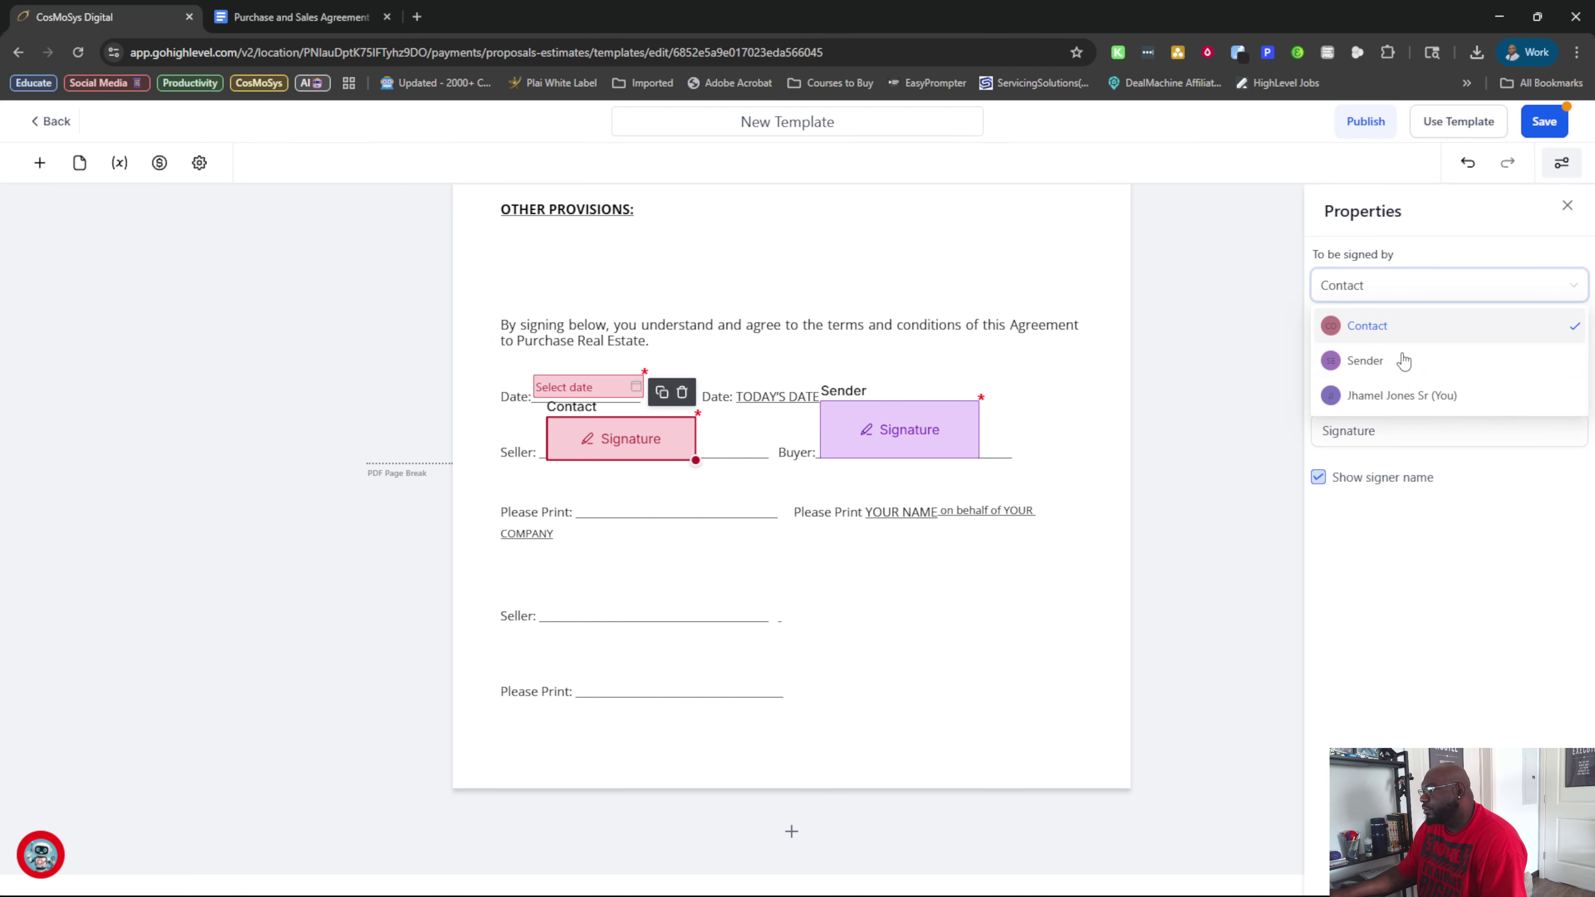
click(1402, 395)
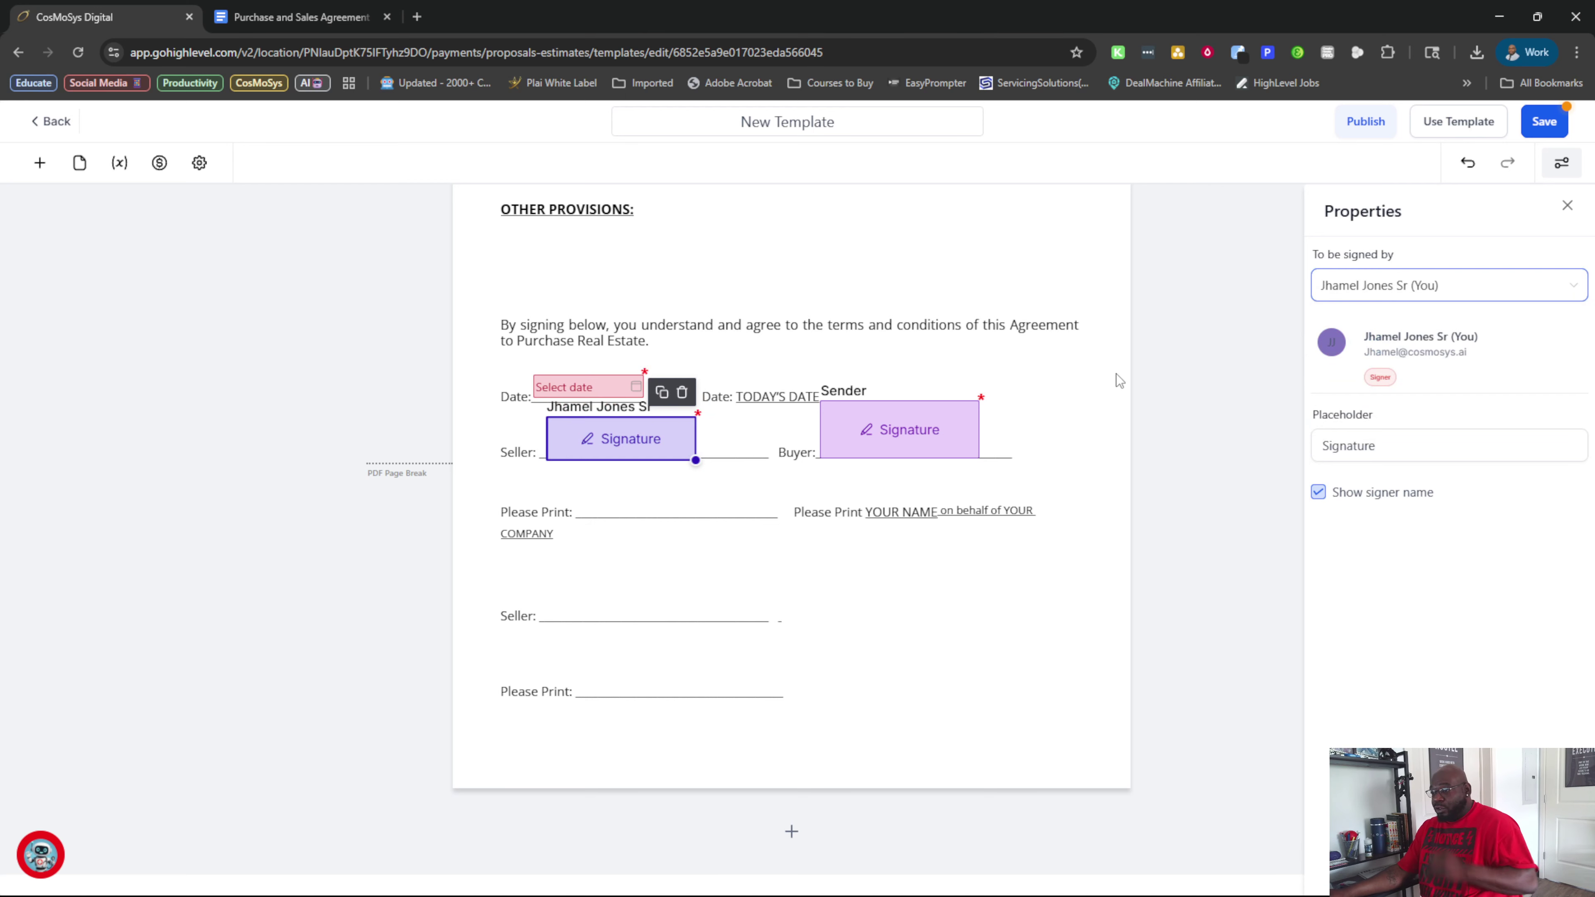
click(1482, 284)
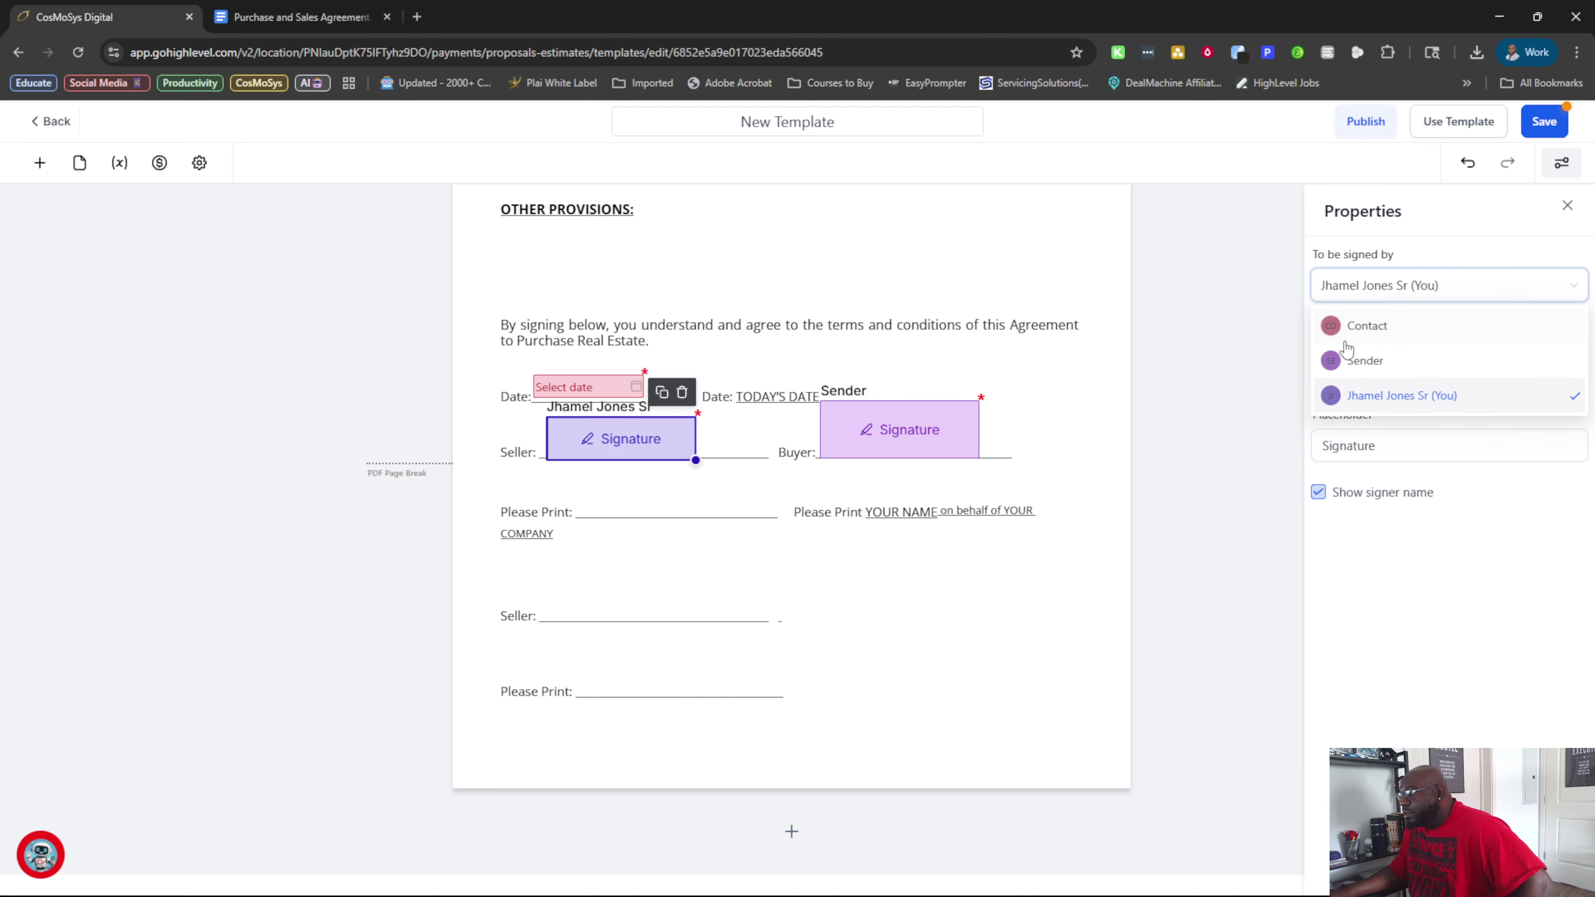
click(1378, 329)
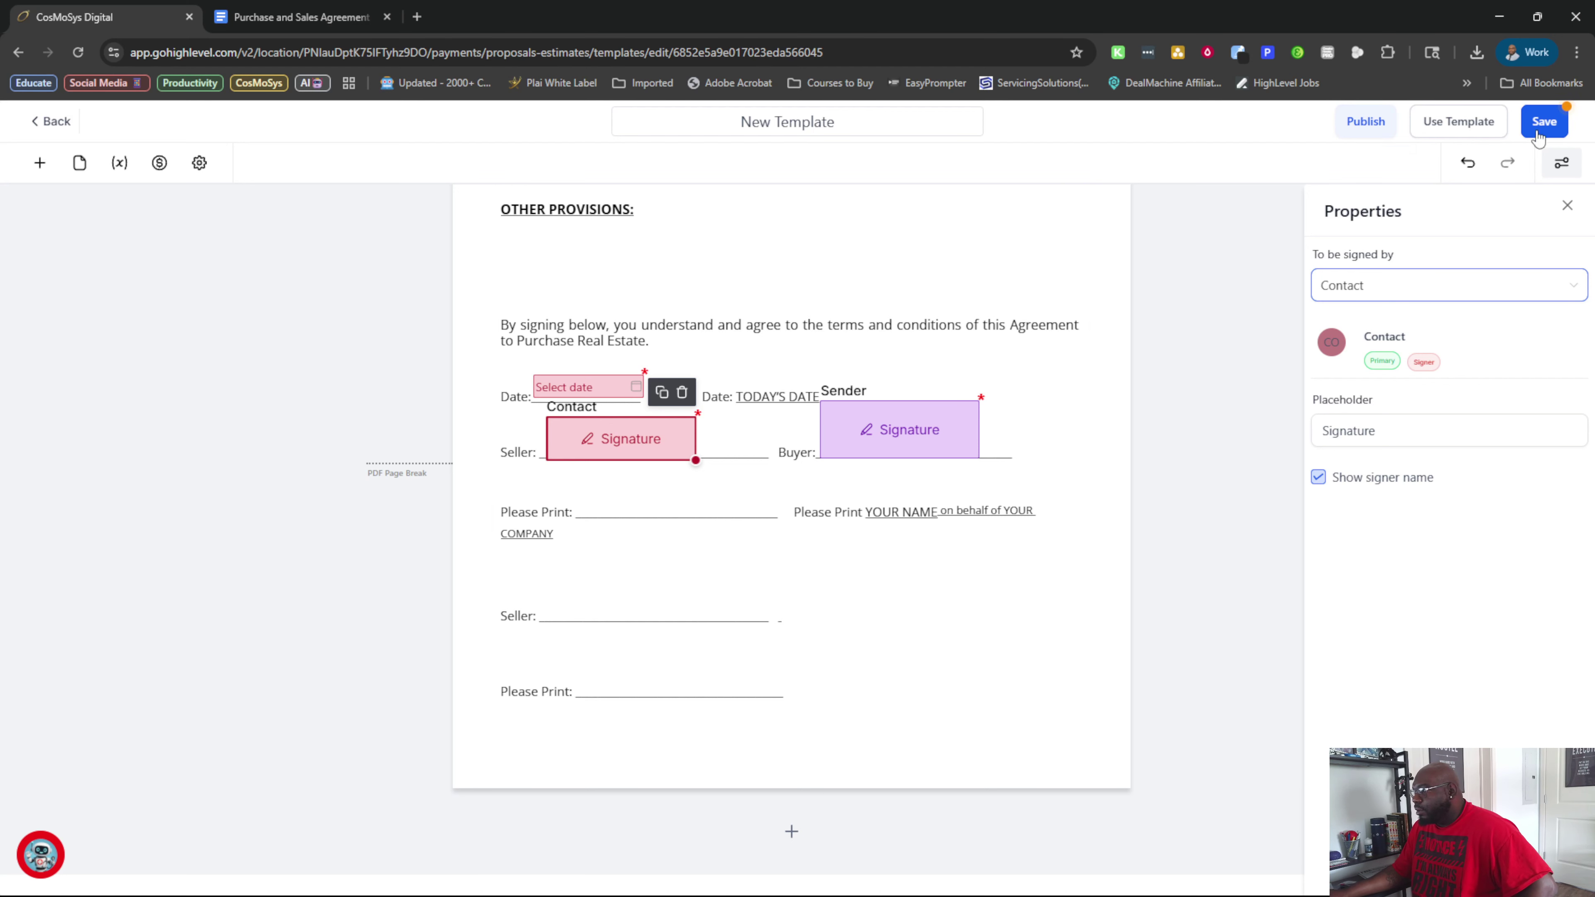
Place a fillable text field for the contact on the seller's Please Print line below the signature
click(572, 511)
click(39, 163)
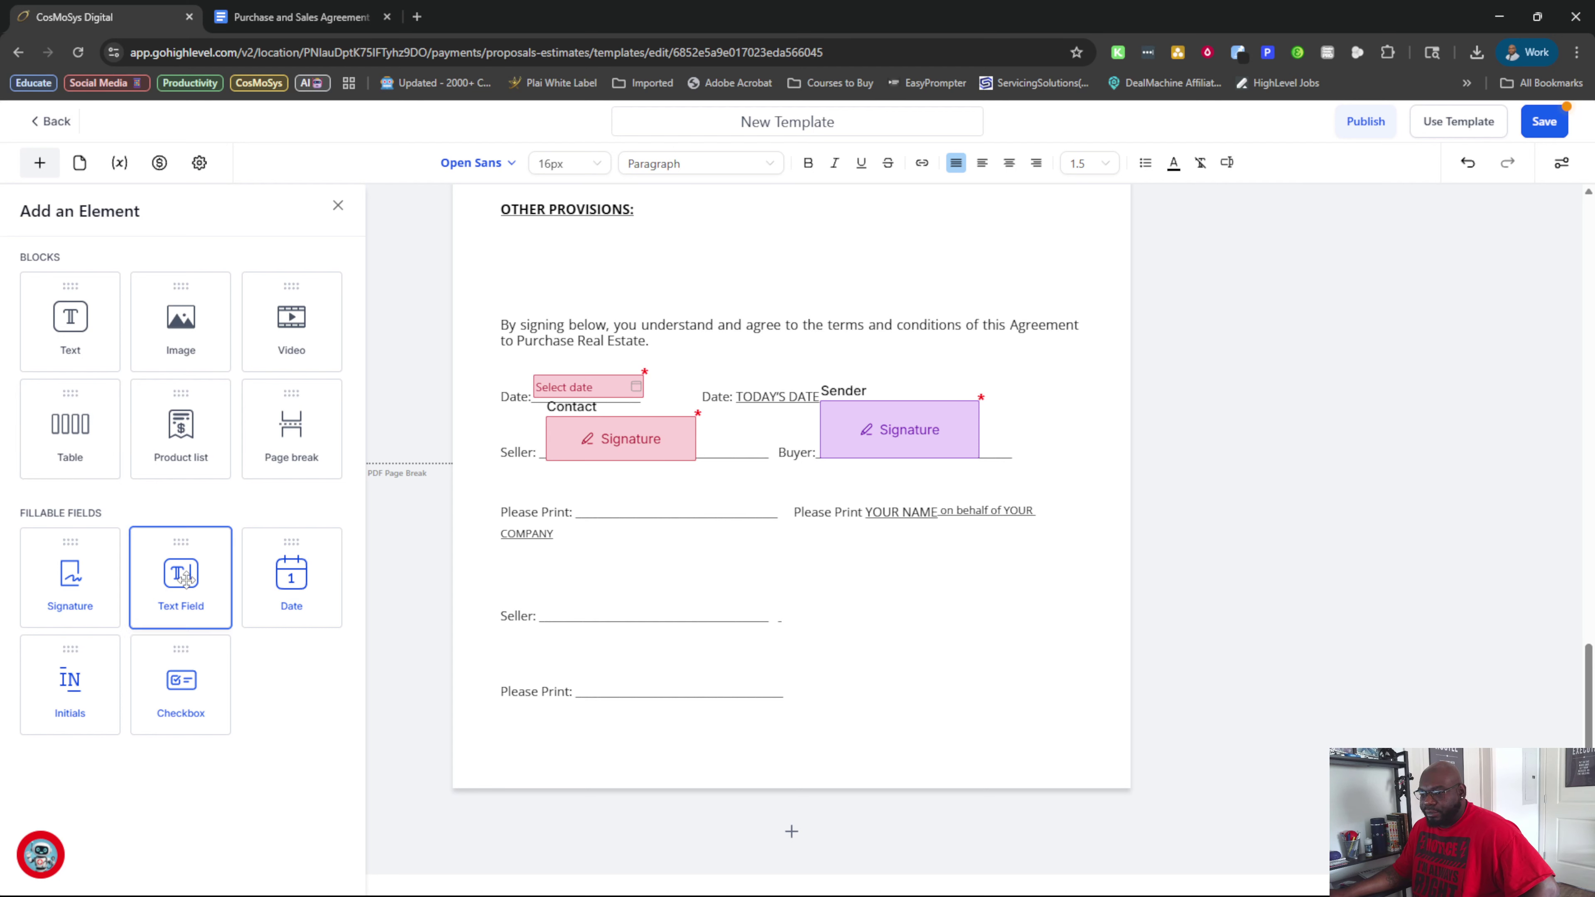
drag(175, 584, 647, 504)
click(580, 504)
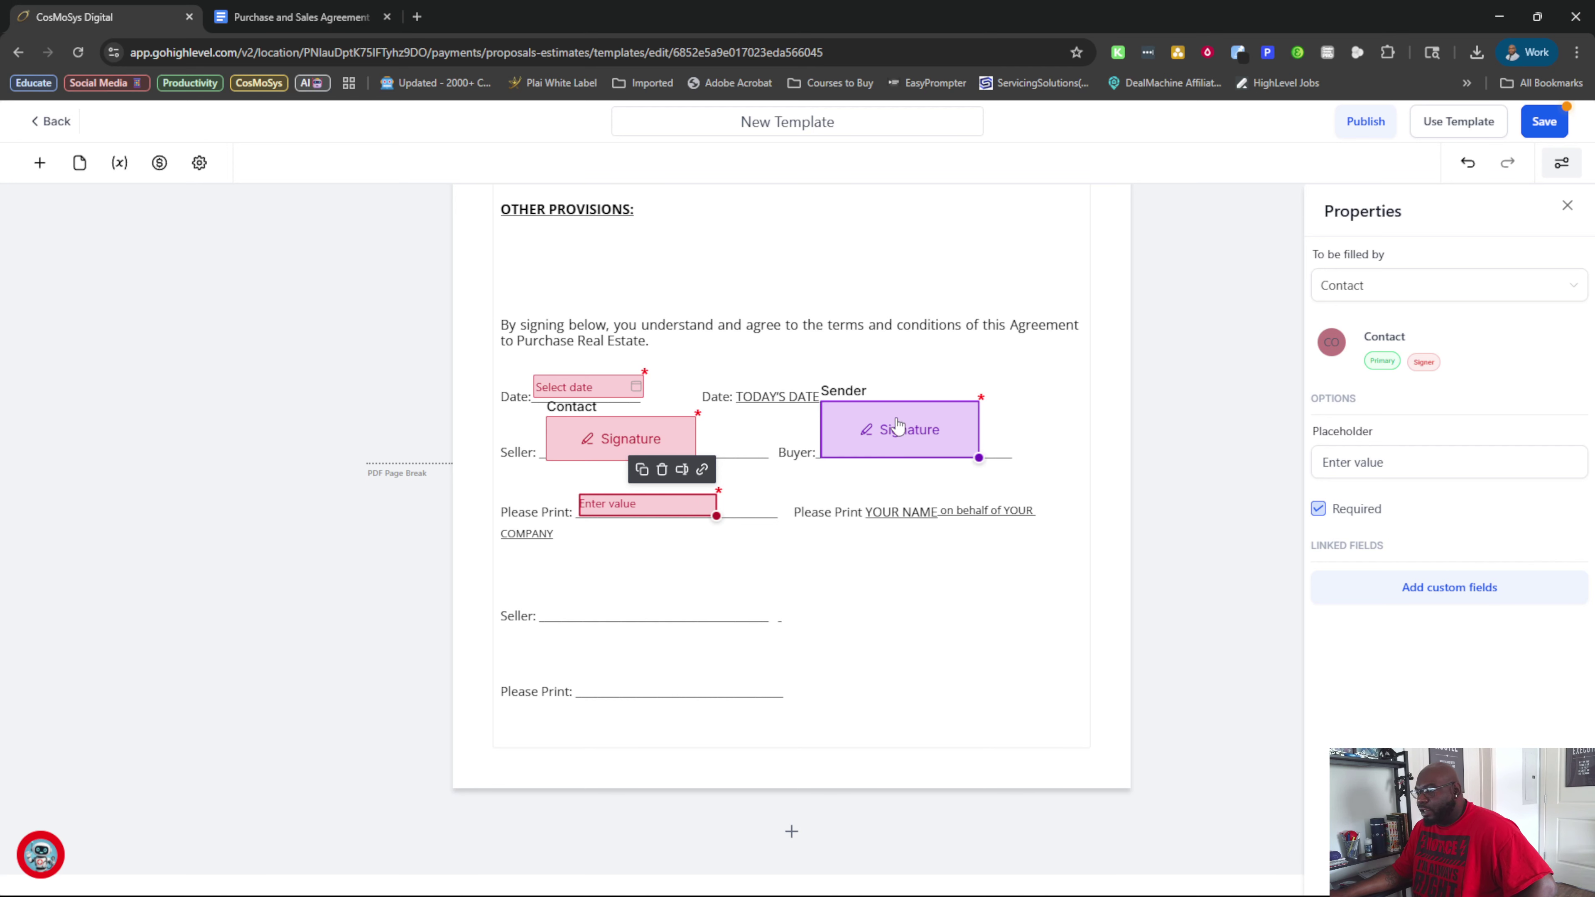
Leave the template editor and return to the templates list, discarding the unsaved changes
click(933, 427)
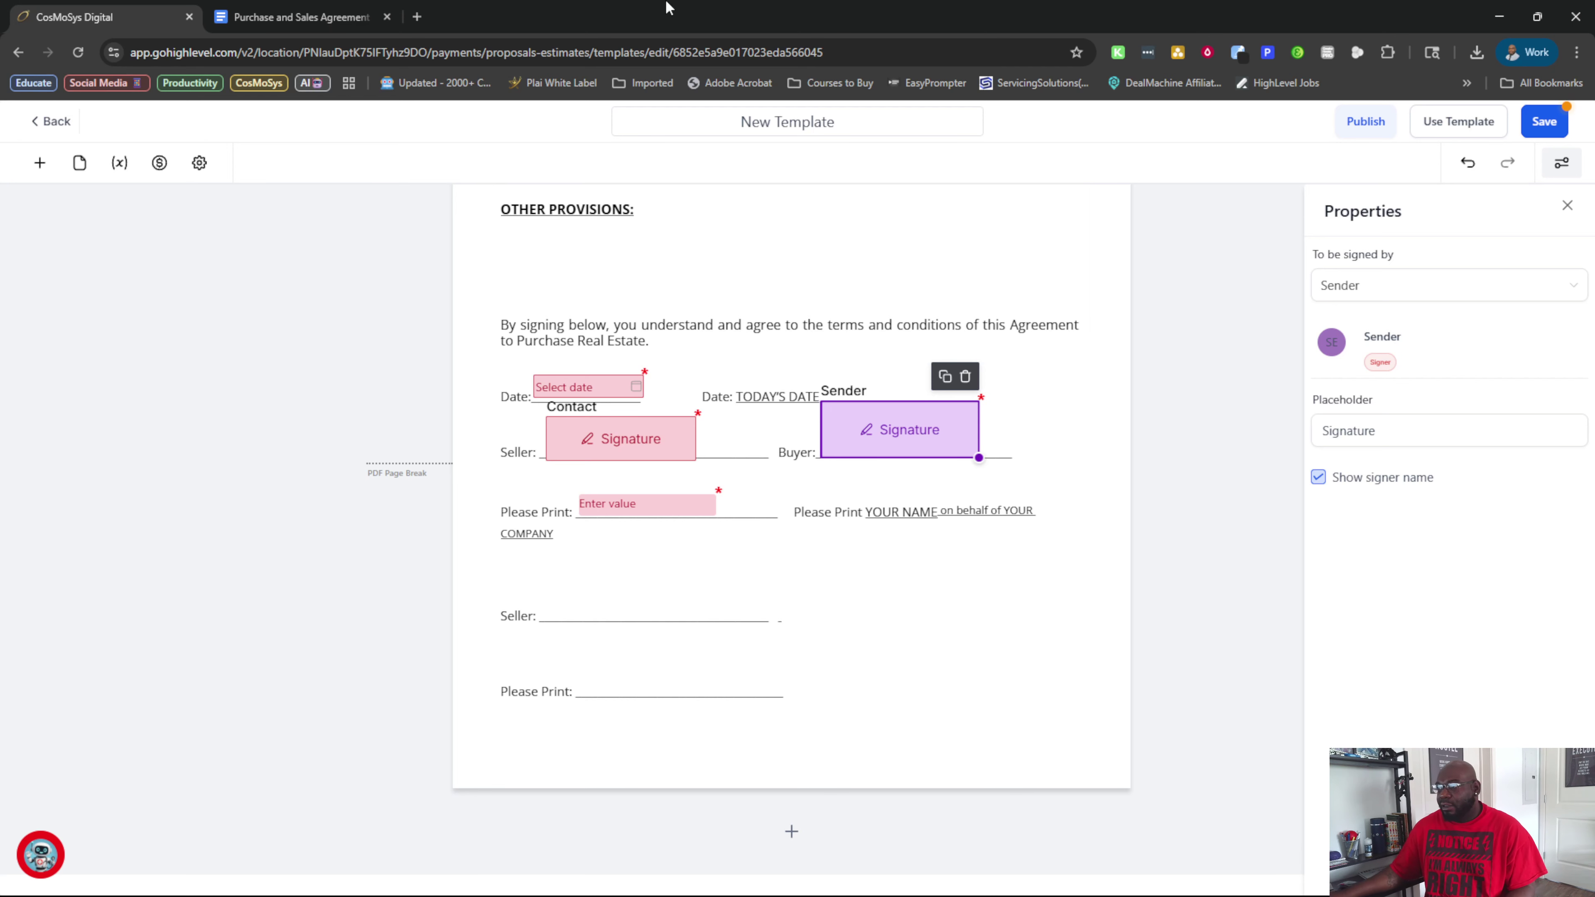
click(57, 122)
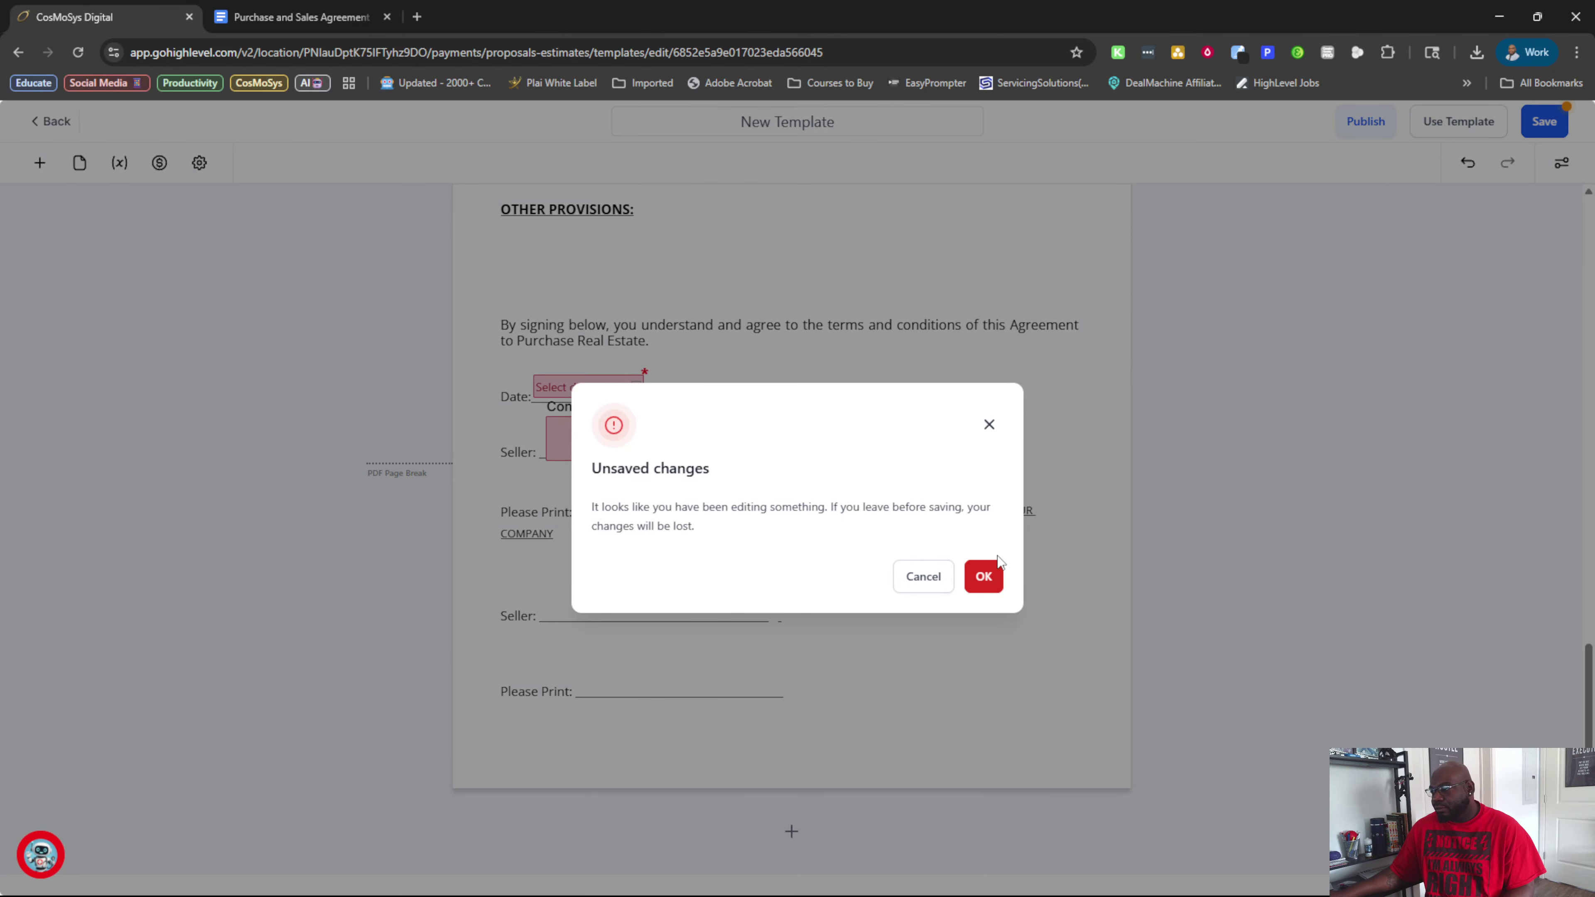
click(983, 576)
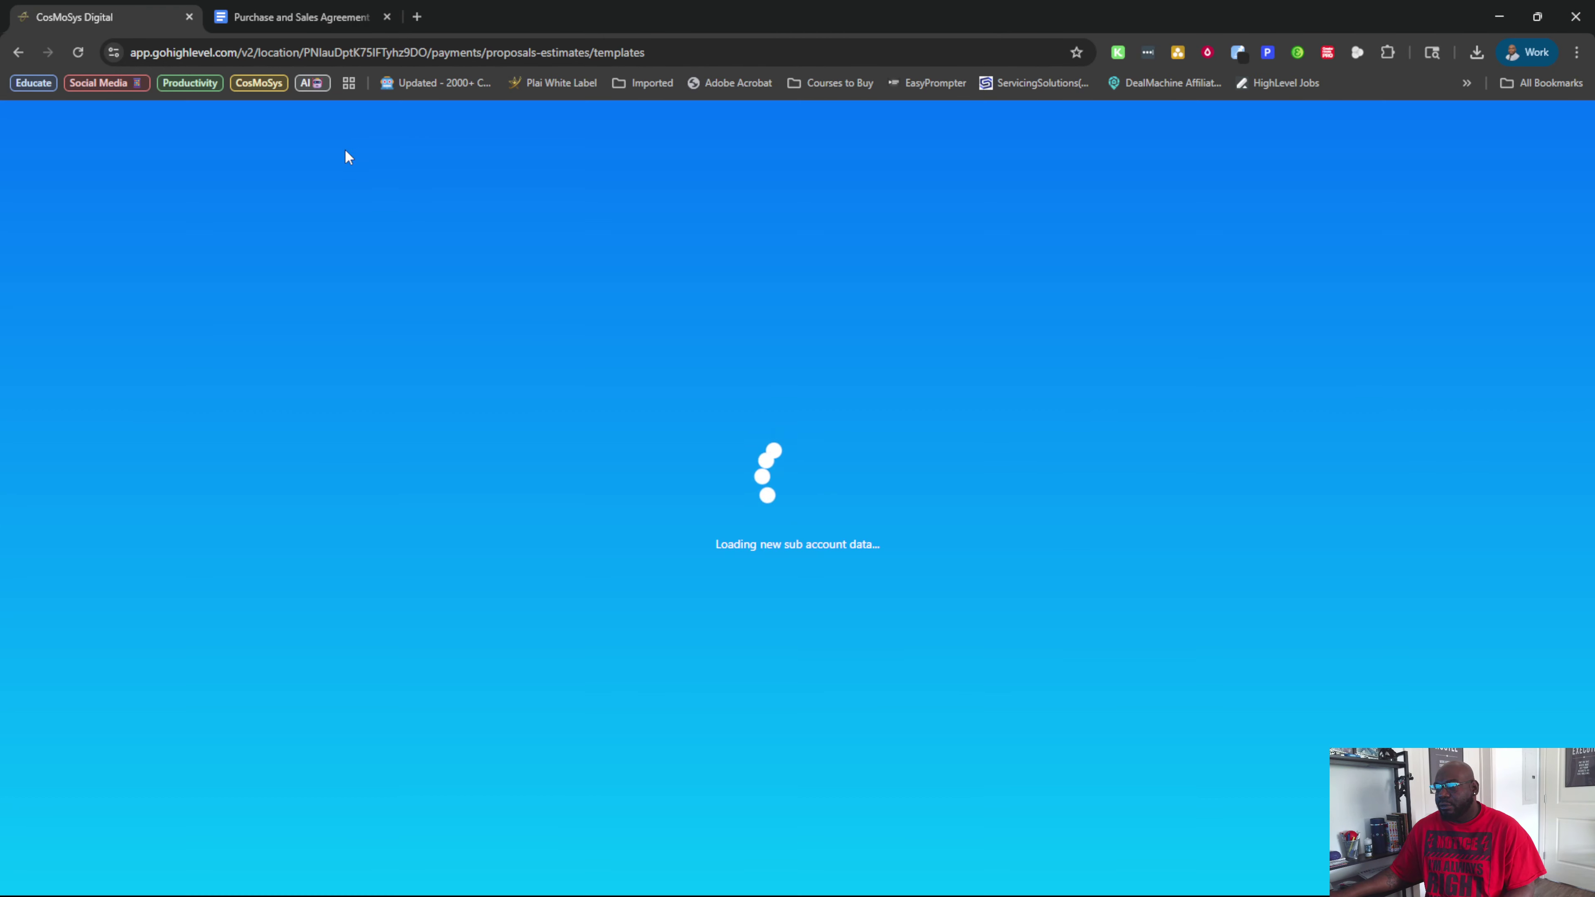